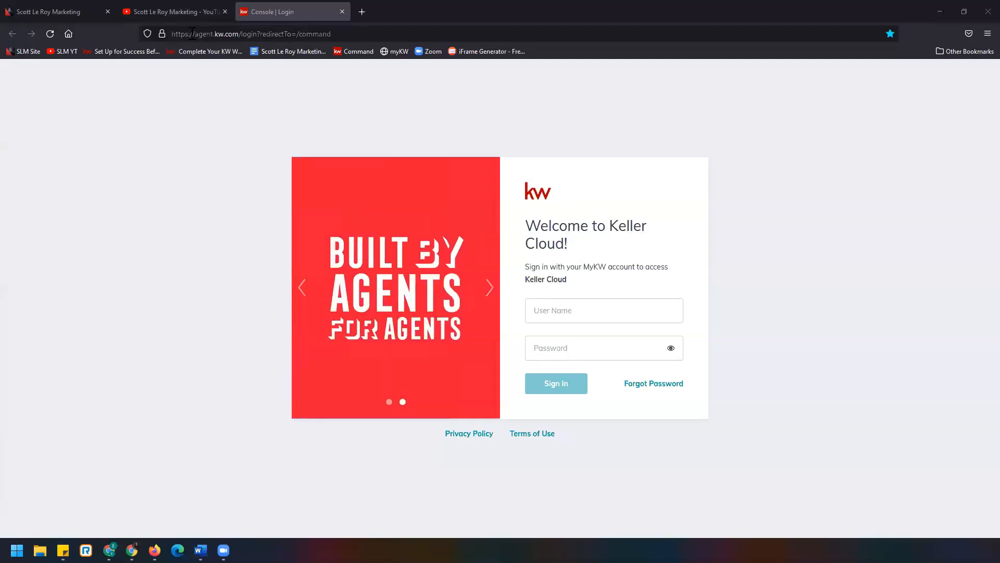
- Sign in to Keller Cloud with the account user name and password
{"action": "left_click", "coordinate": [576, 310]}
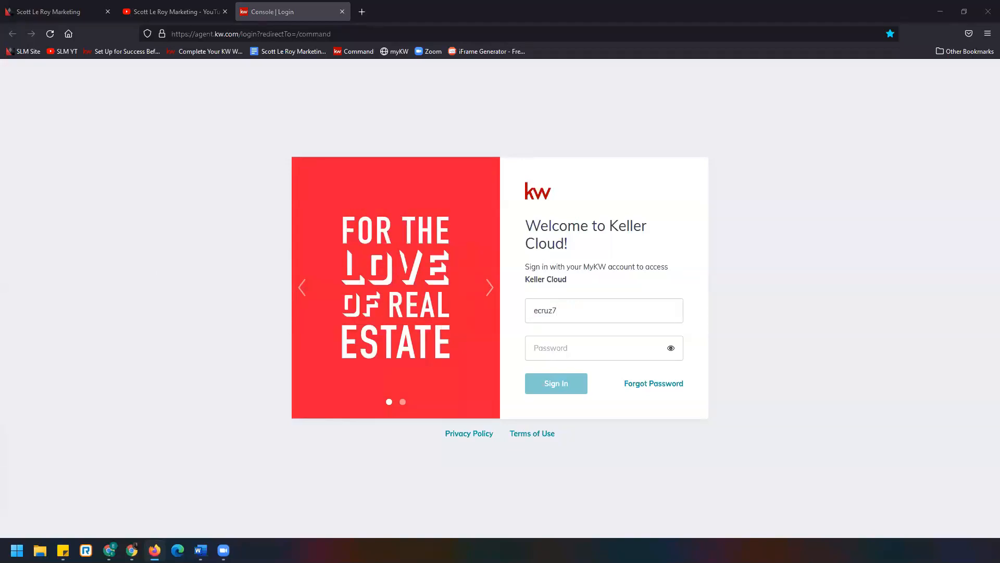
{"action": "left_click", "coordinate": [562, 354]}
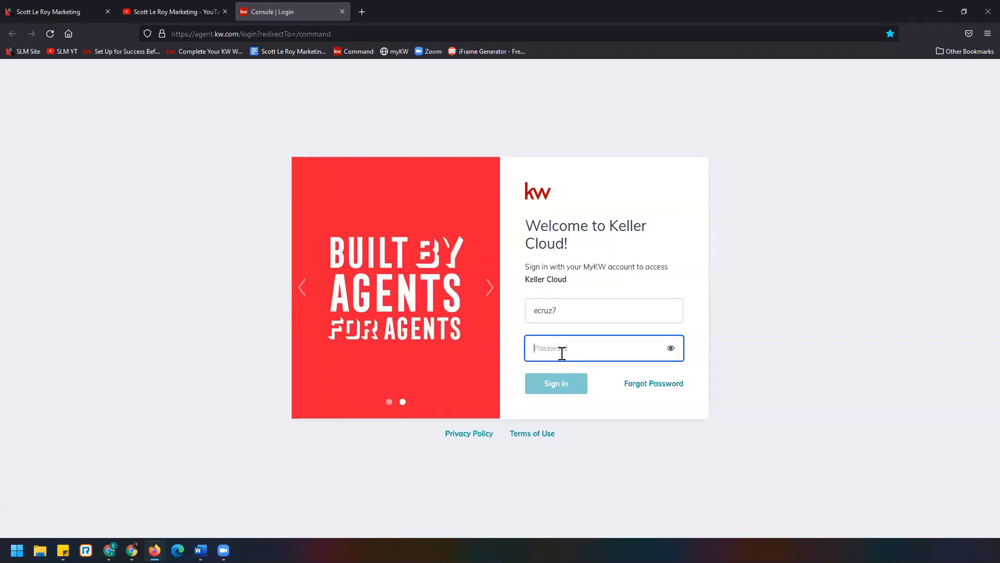
{"action": "type", "text": "•••••"}
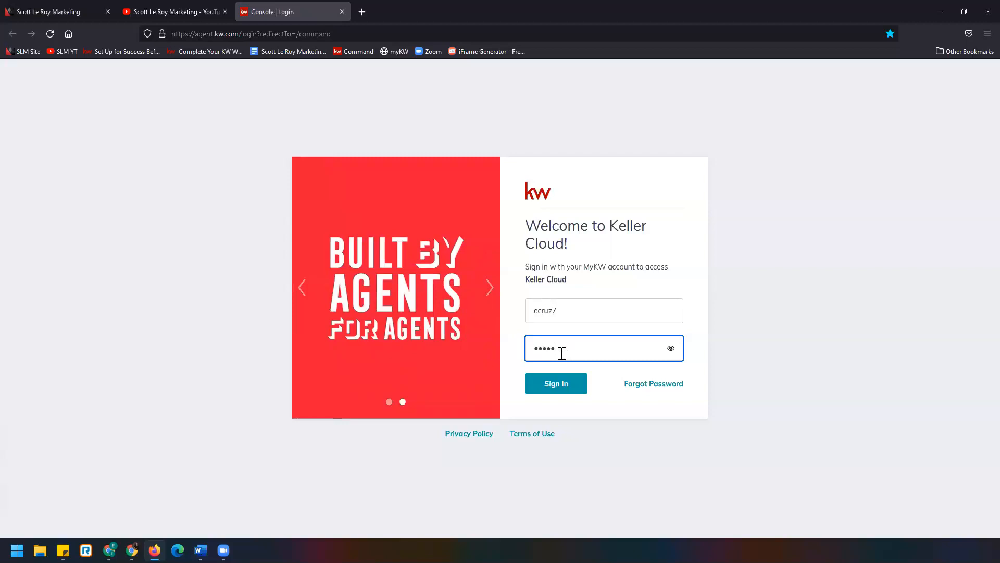
{"action": "type", "text": "•••"}
{"action": "left_click", "coordinate": [581, 384]}
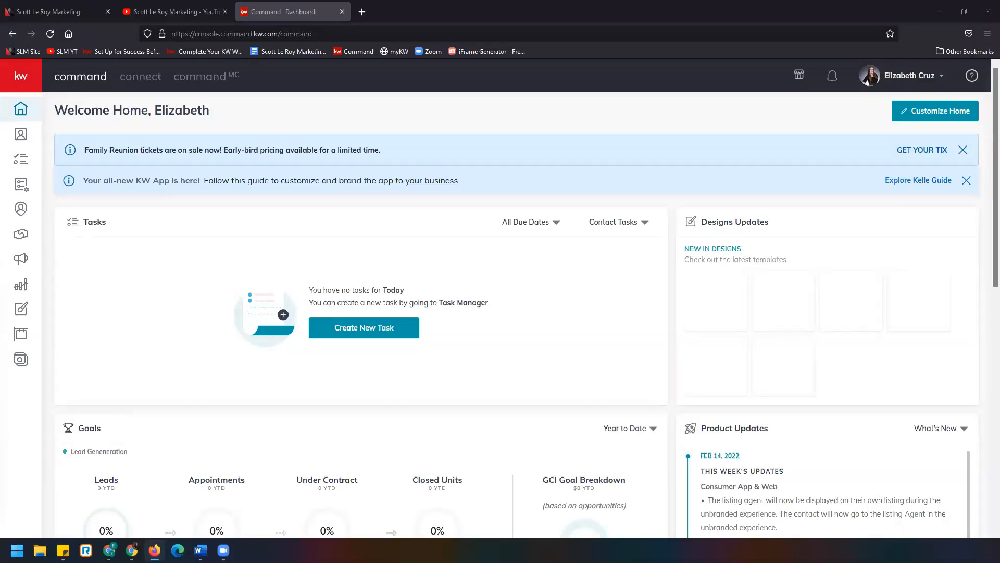
- Try to open the account Settings from the profile menu
{"action": "key", "text": "alt+Tab"}
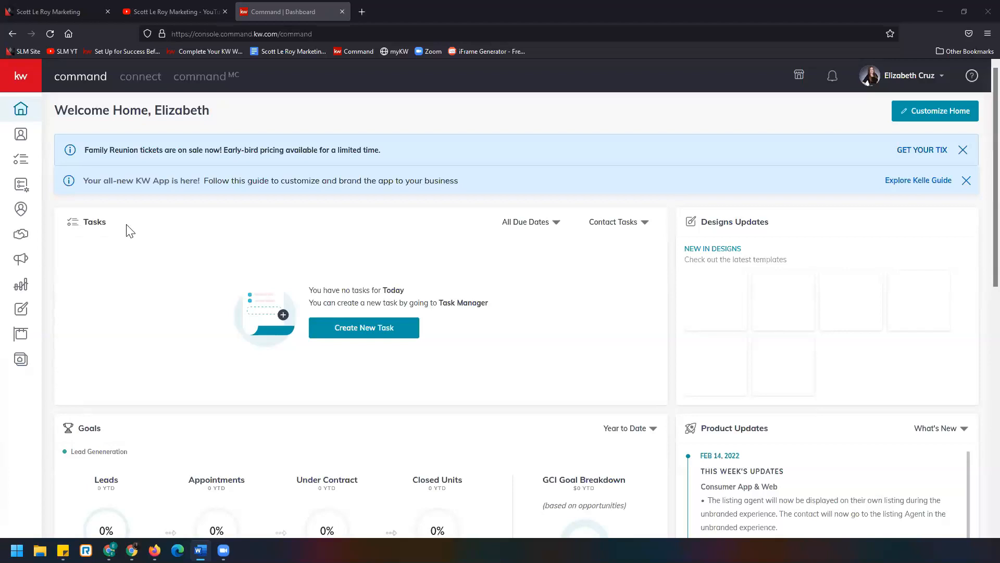
{"action": "left_click", "coordinate": [906, 77]}
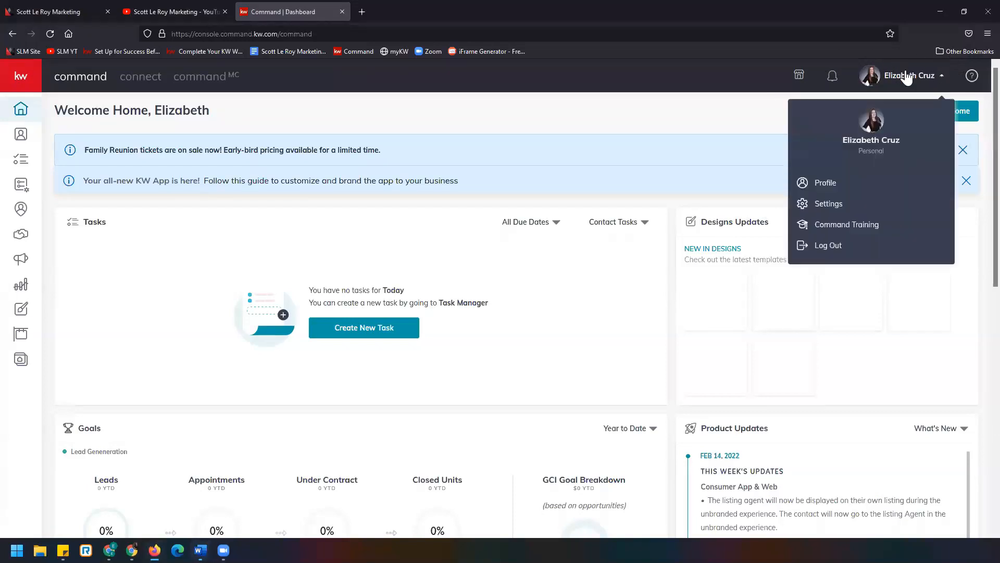
{"action": "left_click", "coordinate": [889, 206]}
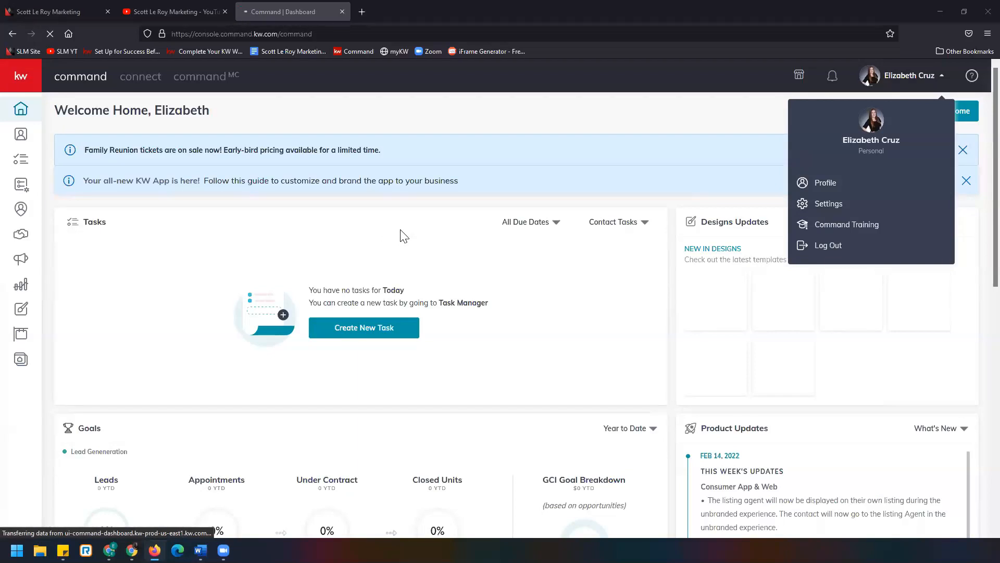
{"action": "left_click", "coordinate": [839, 204]}
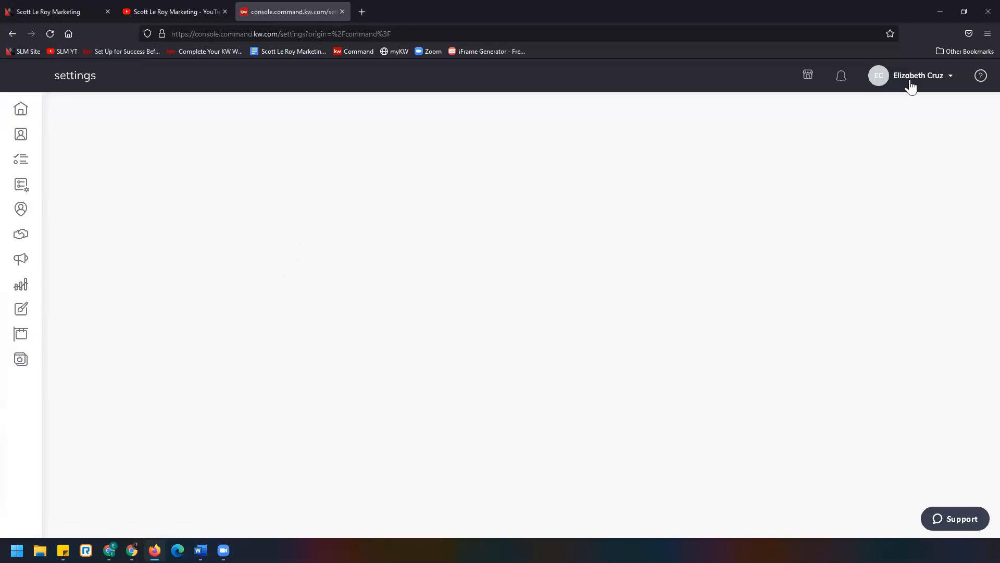
- Reopen Command from the bookmark and sign in again with the user name and password
{"action": "left_click", "coordinate": [355, 50]}
{"action": "left_click", "coordinate": [611, 309]}
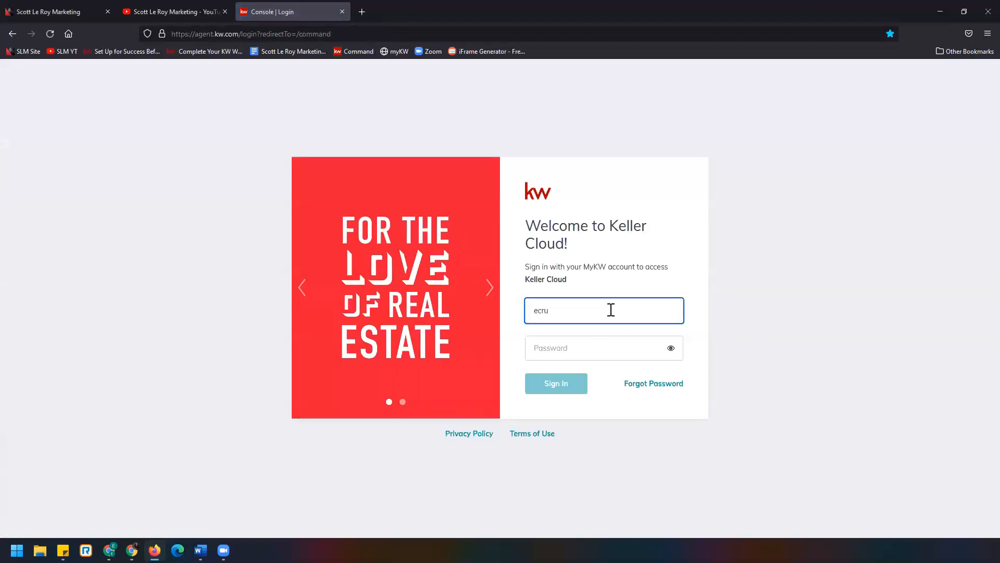
{"action": "key", "text": "Tab"}
{"action": "type", "text": "**********"}
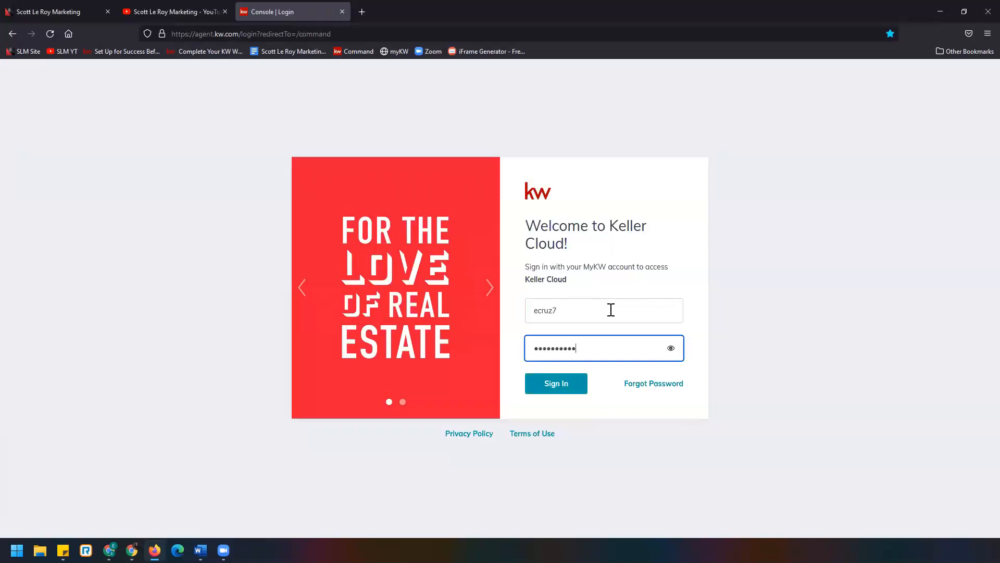
{"action": "key", "text": "Return"}
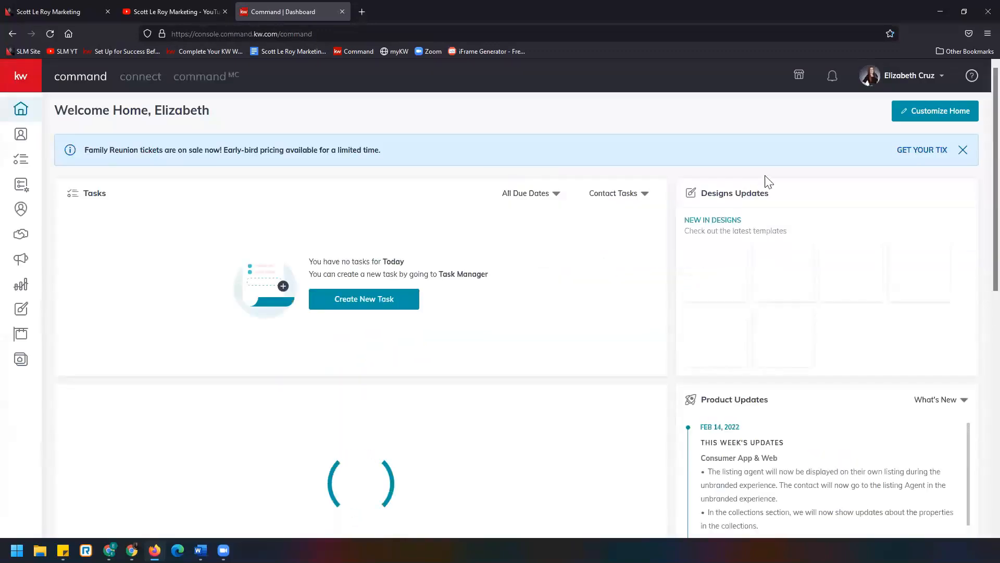
- Open account Settings and go to the Marketing Profile under Connect Settings
{"action": "left_click", "coordinate": [905, 78]}
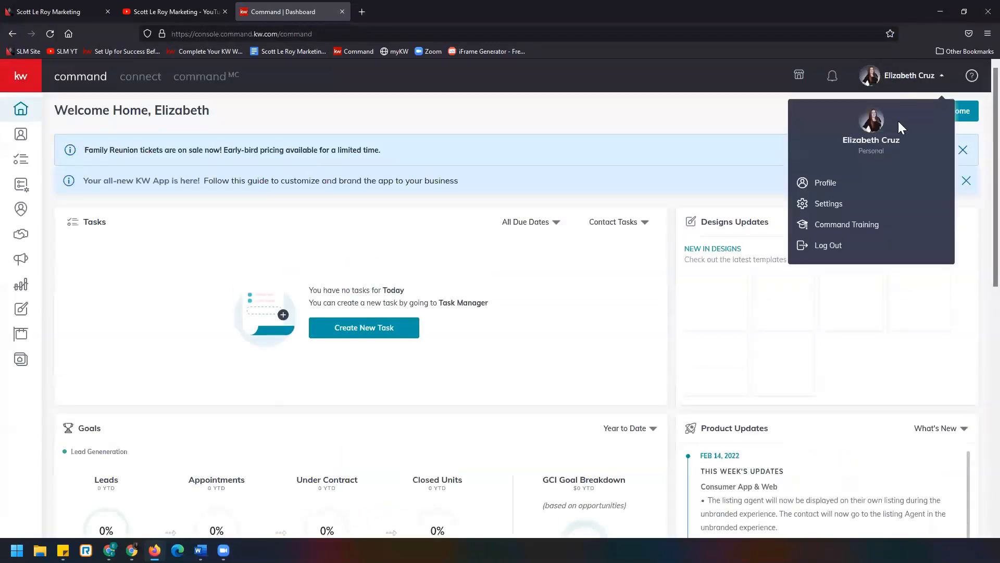
{"action": "left_click", "coordinate": [873, 207]}
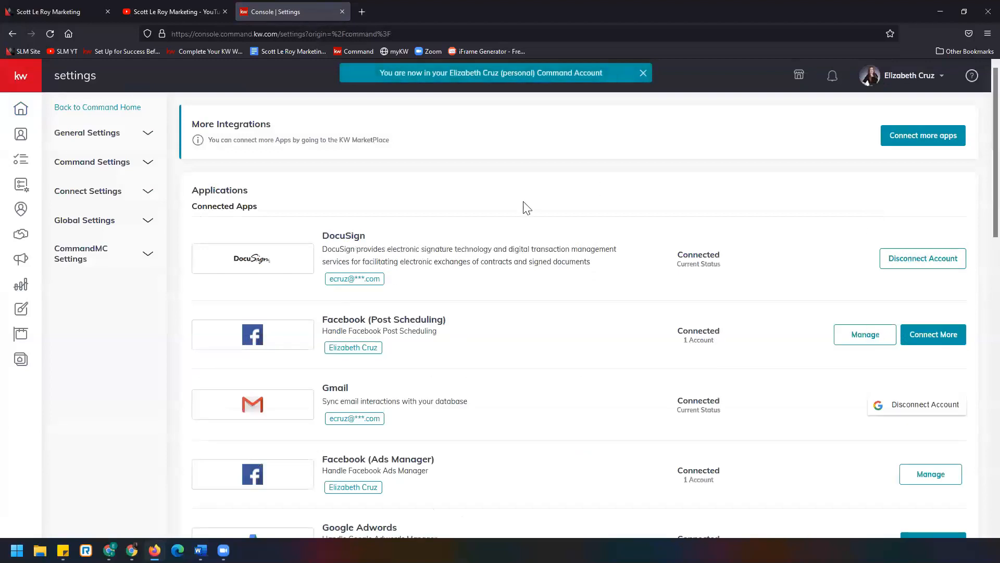
{"action": "left_click", "coordinate": [116, 194]}
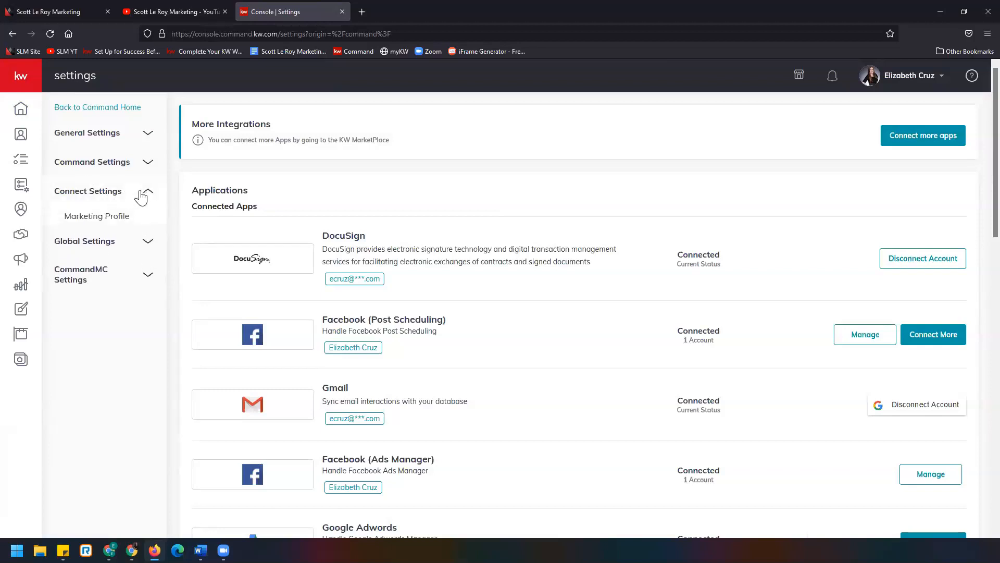
{"action": "left_click", "coordinate": [132, 221]}
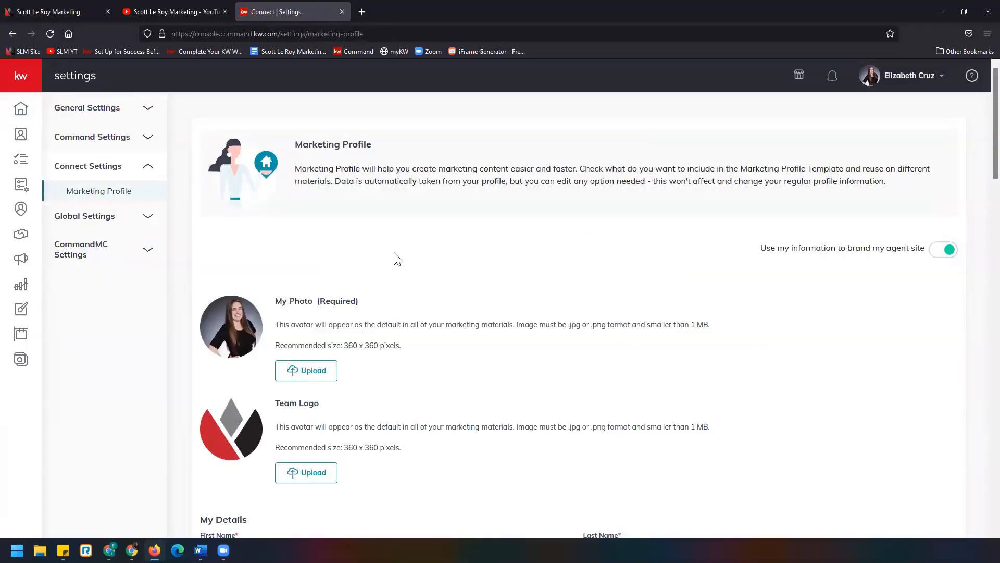
- Review the Marketing Profile details, save the profile, and close the confirmation
{"action": "scroll", "coordinate": [432, 281], "scroll_direction": "down", "scroll_amount": 2}
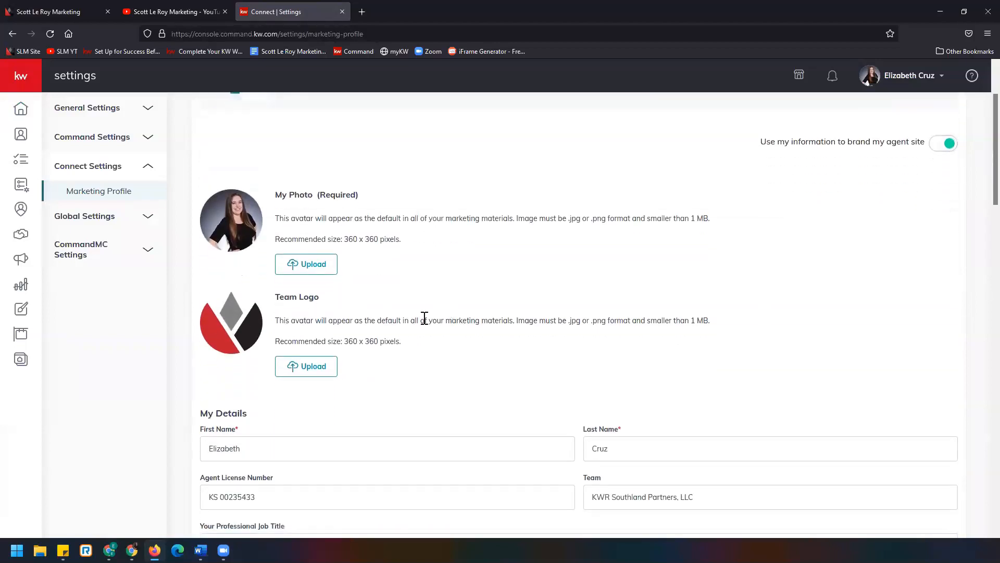
{"action": "scroll", "coordinate": [324, 335], "scroll_direction": "down", "scroll_amount": 3}
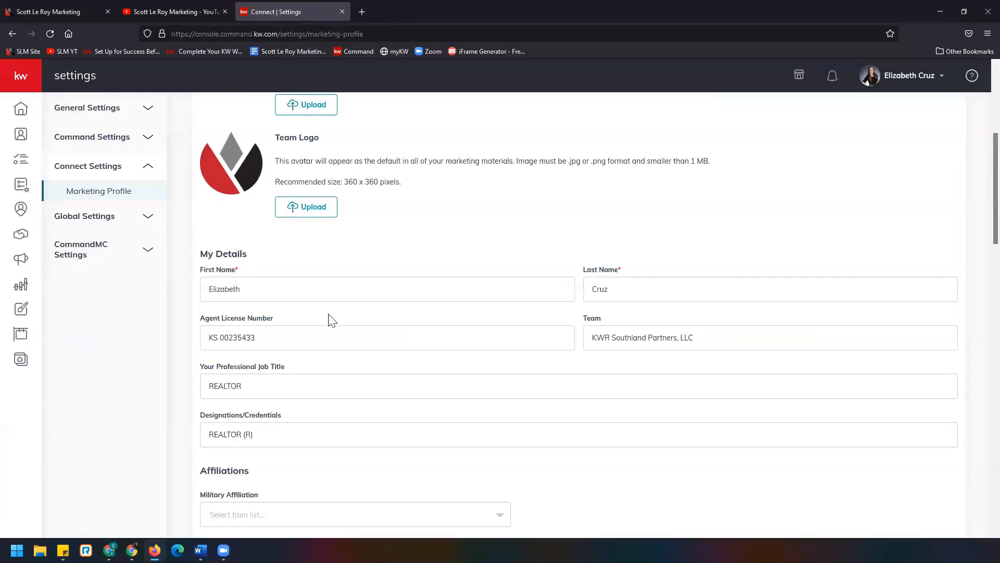
{"action": "scroll", "coordinate": [328, 319], "scroll_direction": "down", "scroll_amount": 4}
{"action": "scroll", "coordinate": [188, 344], "scroll_direction": "down", "scroll_amount": 4}
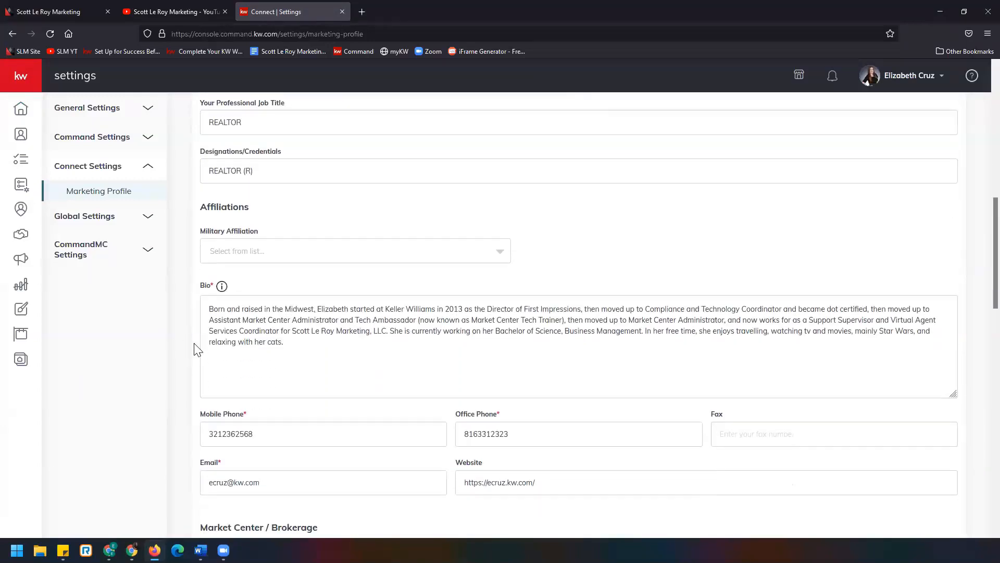
{"action": "scroll", "coordinate": [197, 348], "scroll_direction": "down", "scroll_amount": 4}
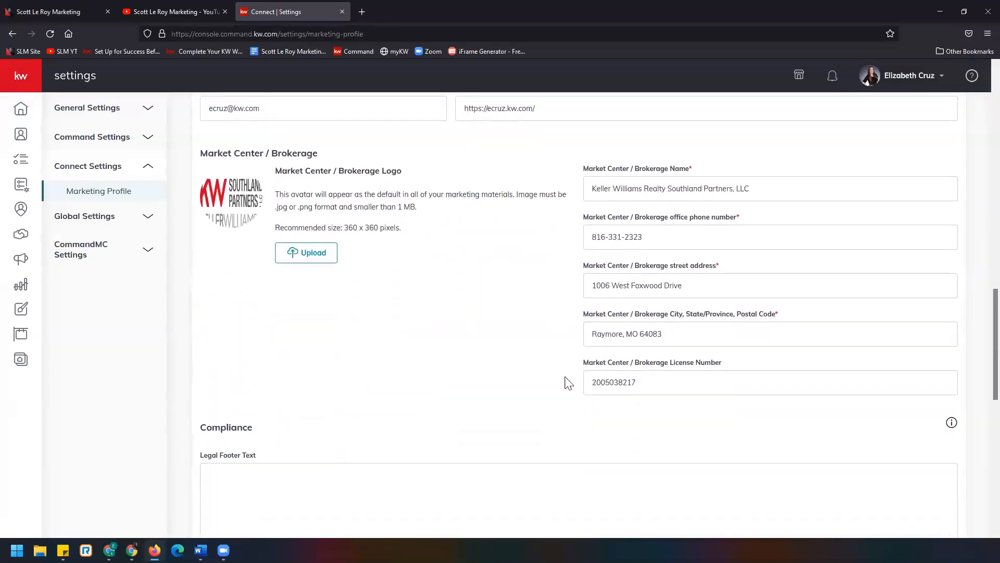
{"action": "scroll", "coordinate": [239, 310], "scroll_direction": "down", "scroll_amount": 4}
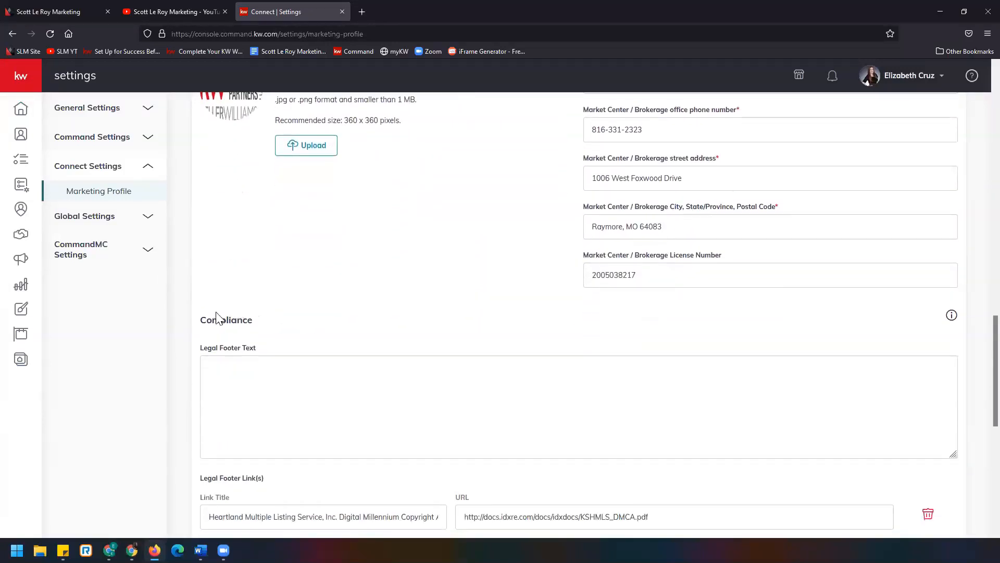
{"action": "scroll", "coordinate": [286, 273], "scroll_direction": "down", "scroll_amount": 4}
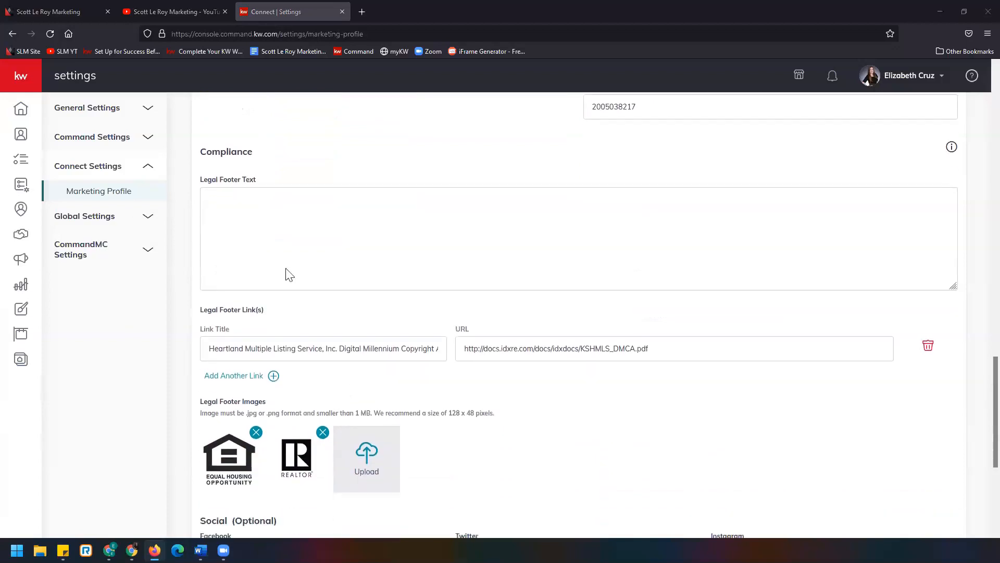
{"action": "scroll", "coordinate": [203, 340], "scroll_direction": "down", "scroll_amount": 2}
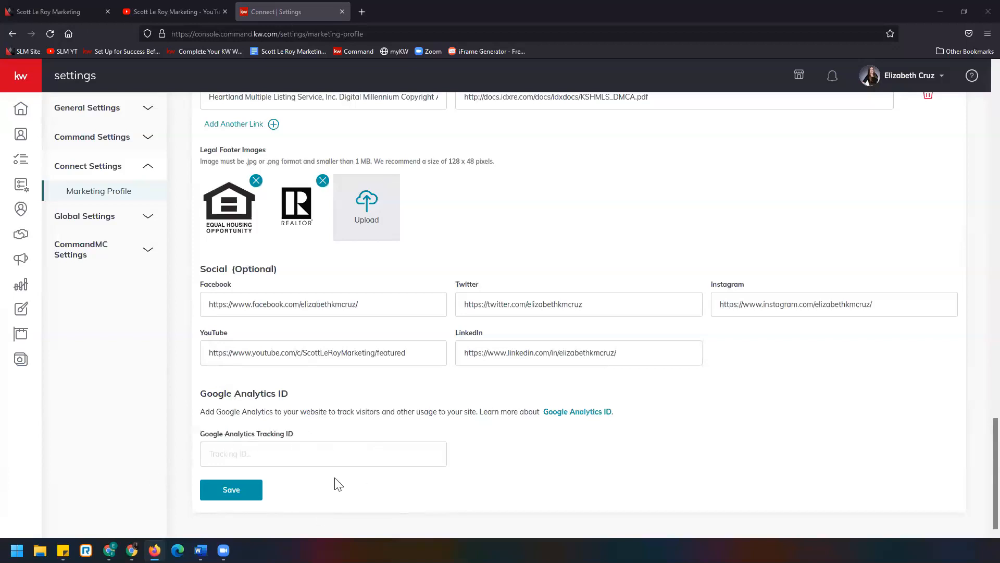
{"action": "left_click", "coordinate": [247, 496]}
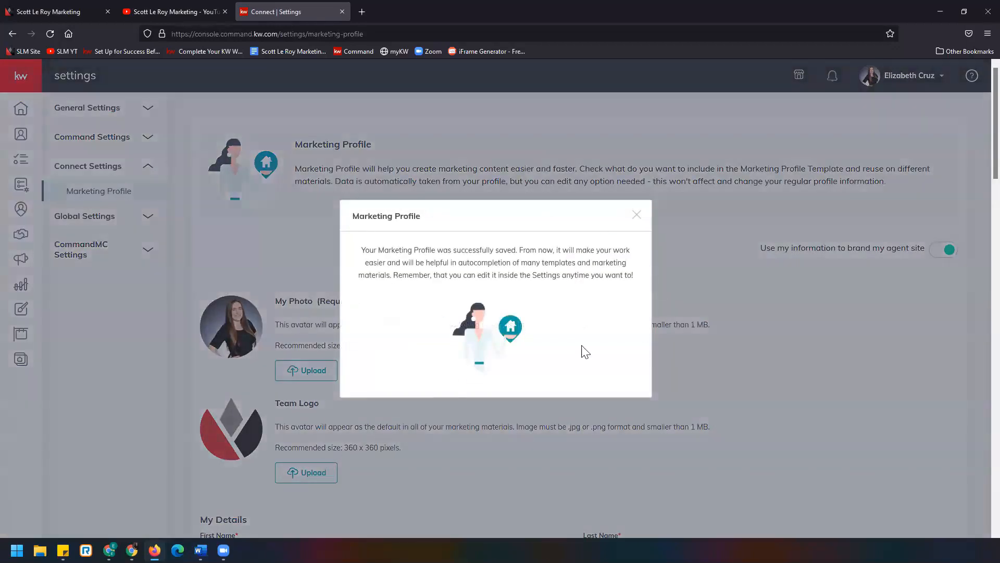
{"action": "left_click", "coordinate": [637, 214]}
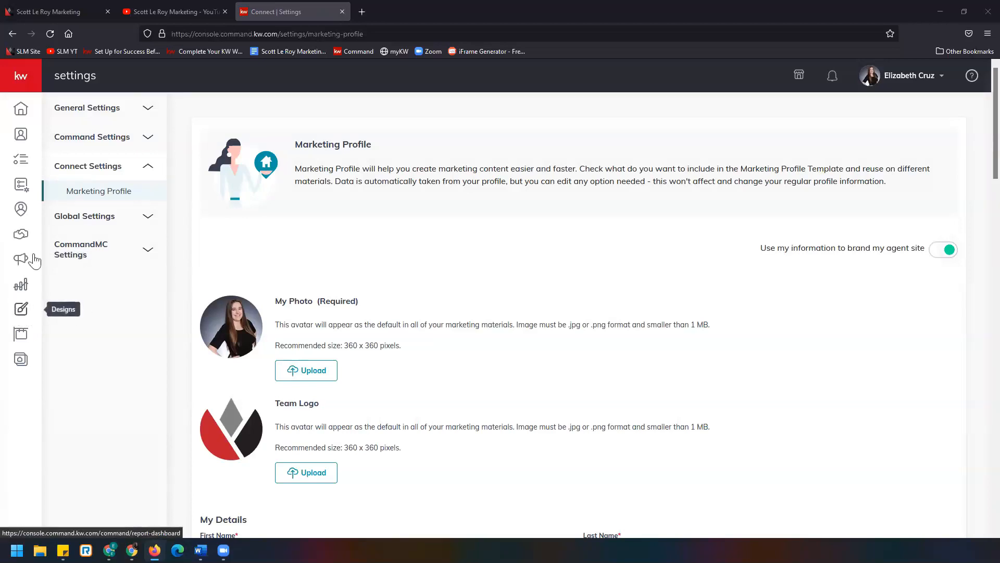
- Open Designs and start a new Print design that imports photos and text from a listing
{"action": "left_click", "coordinate": [34, 81]}
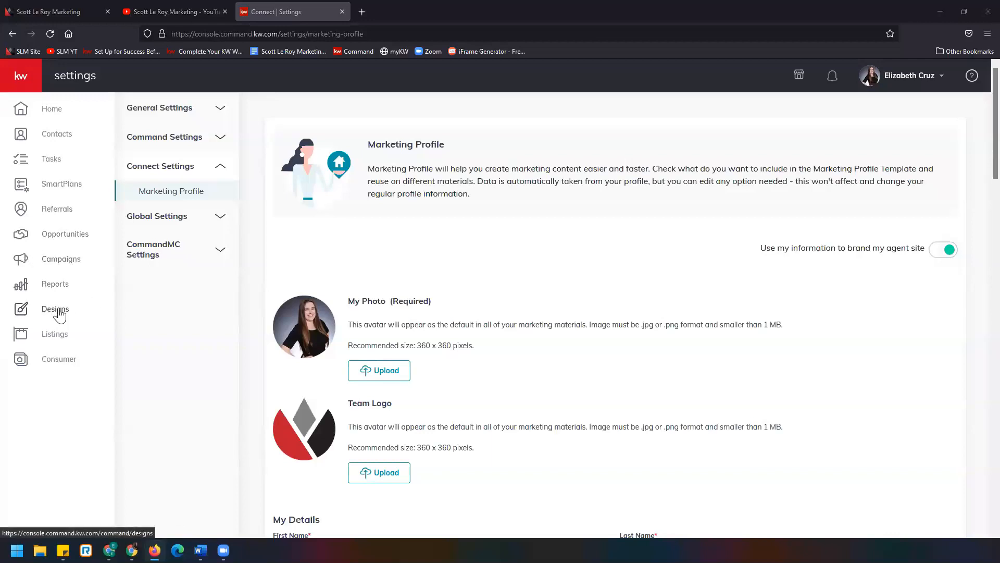
{"action": "left_click", "coordinate": [35, 316]}
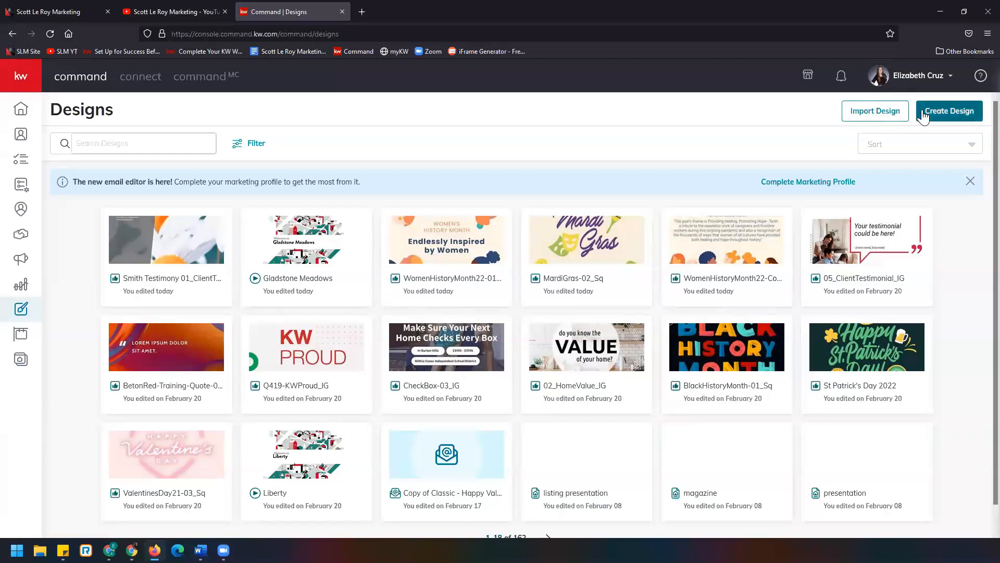
{"action": "left_click", "coordinate": [955, 121]}
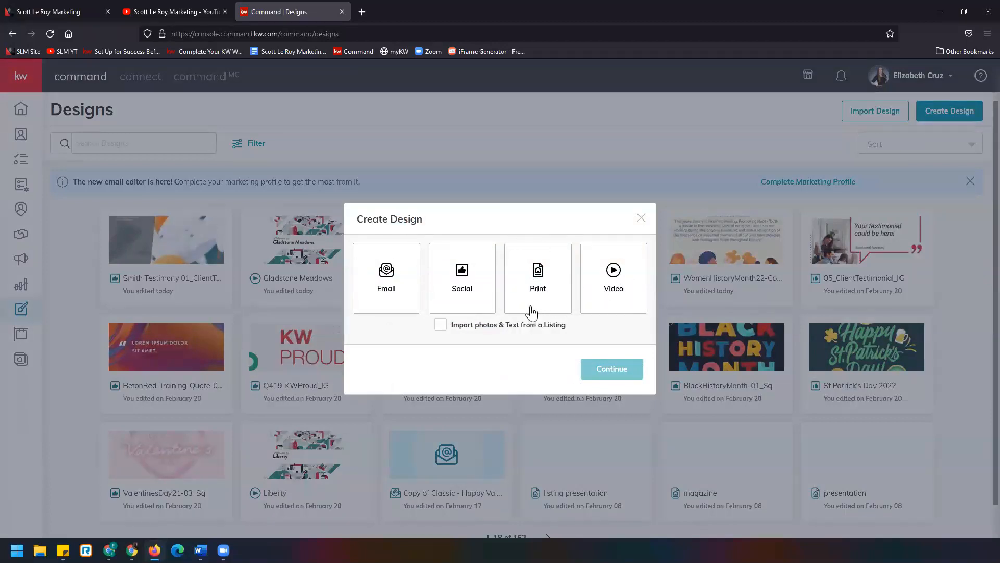
{"action": "left_click", "coordinate": [534, 281]}
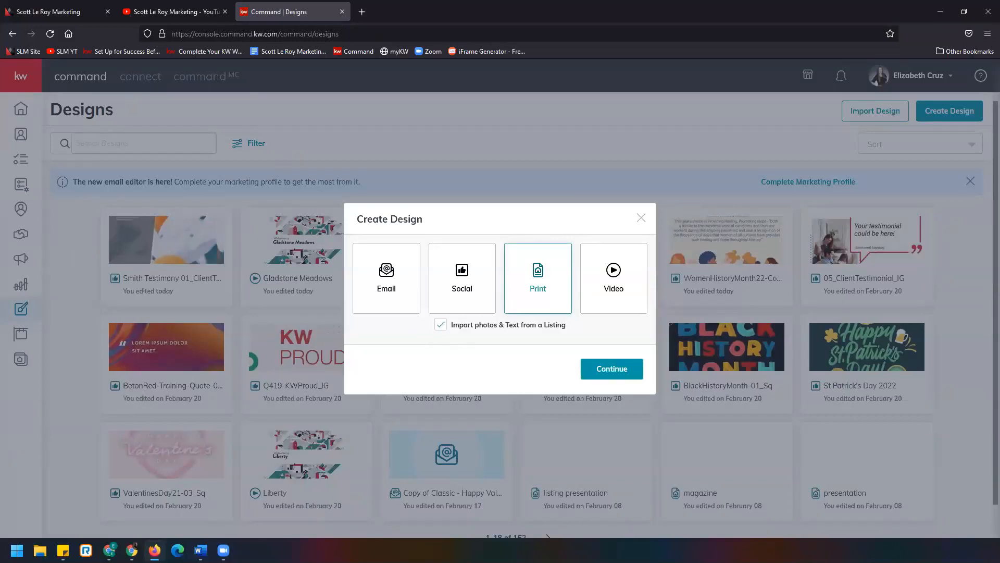
{"action": "left_click", "coordinate": [630, 374]}
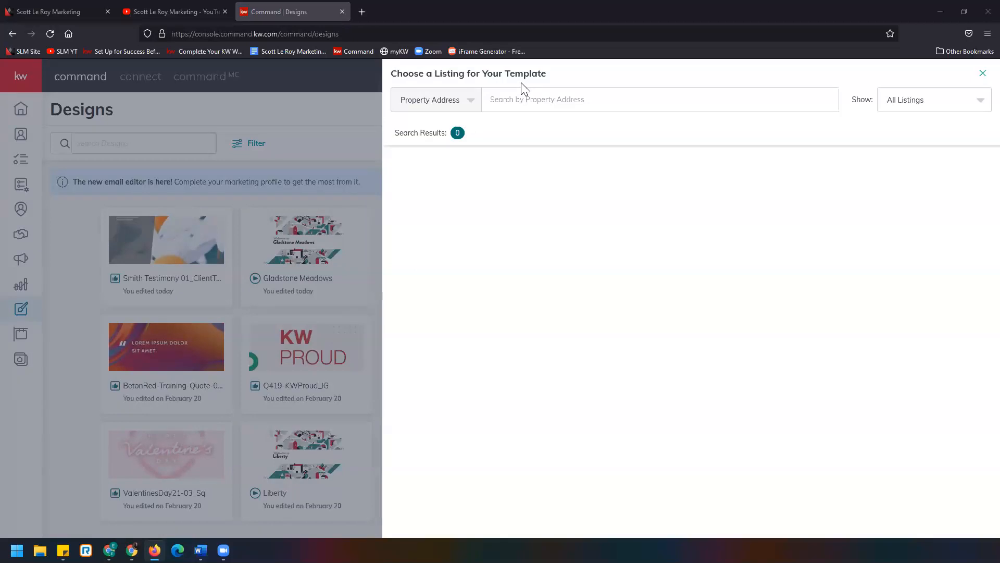
- Search the listings by property address for the property's street address
{"action": "left_click", "coordinate": [468, 107]}
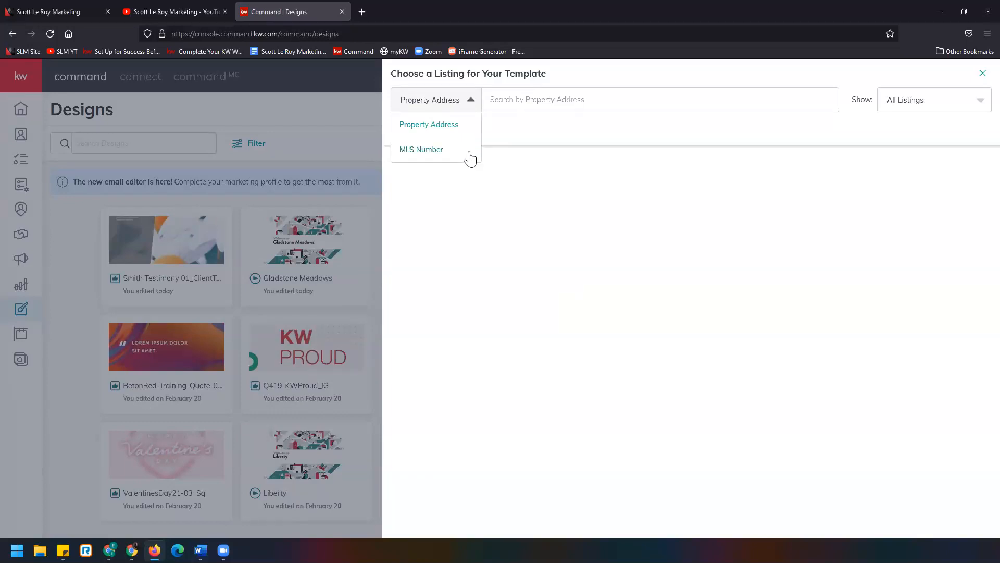
{"action": "left_click", "coordinate": [510, 99]}
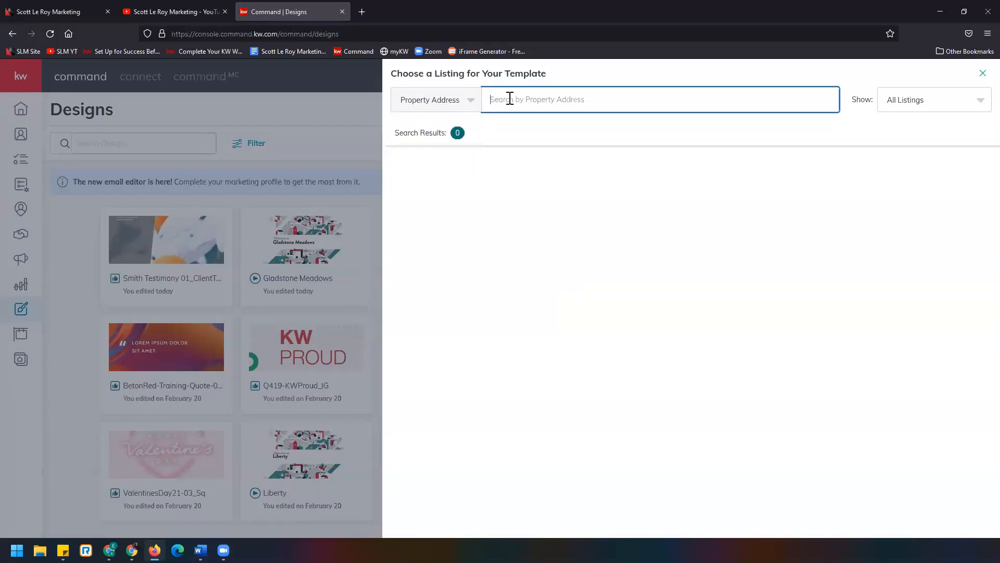
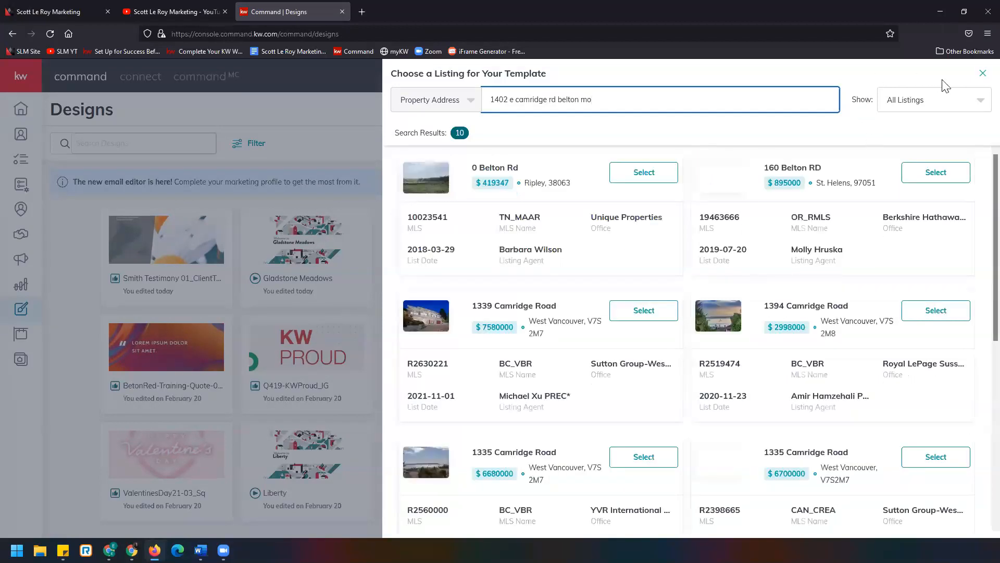
{"action": "left_click", "coordinate": [944, 110]}
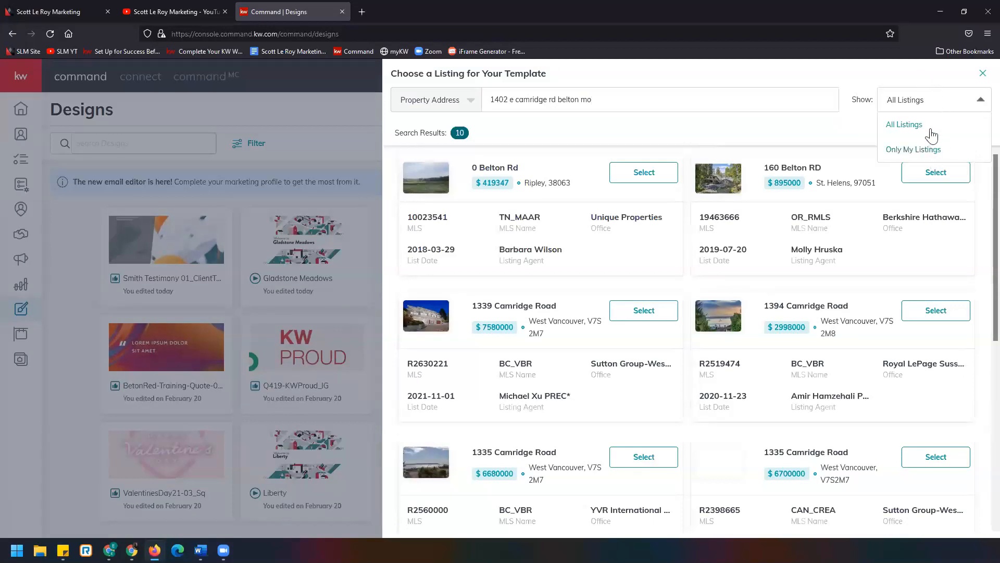
{"action": "left_click", "coordinate": [841, 122]}
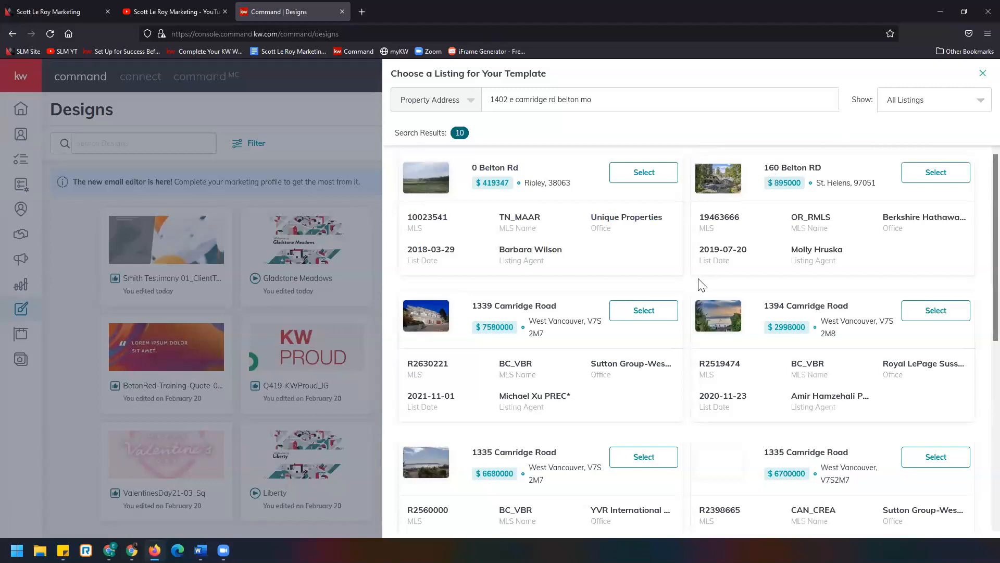
{"action": "left_click", "coordinate": [531, 99]}
{"action": "type", "text": "b"}
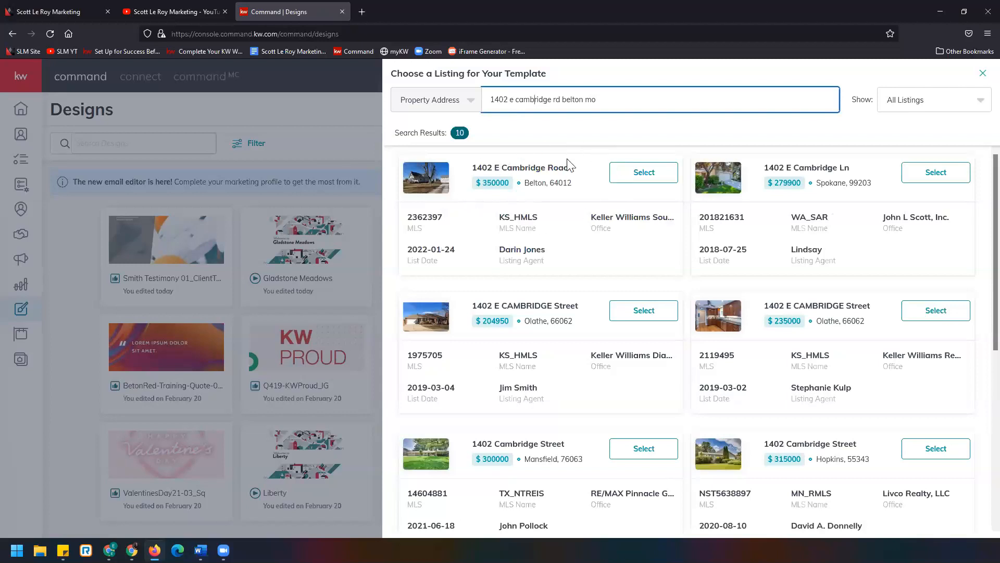
{"action": "left_click", "coordinate": [623, 176]}
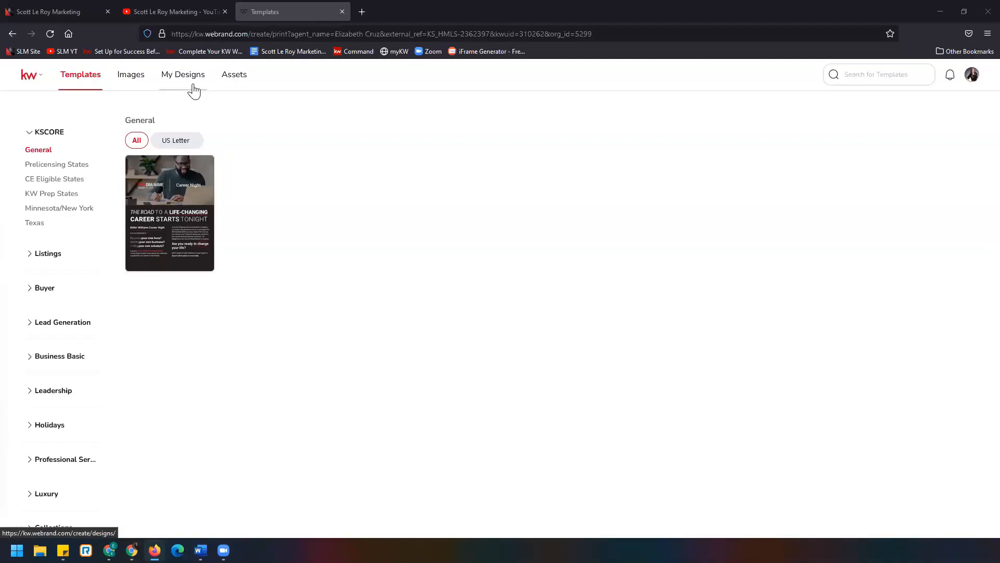
- Browse the brand Assets sections: colors and fonts, images, text fields, logos, elements, videos and files
{"action": "left_click", "coordinate": [233, 76]}
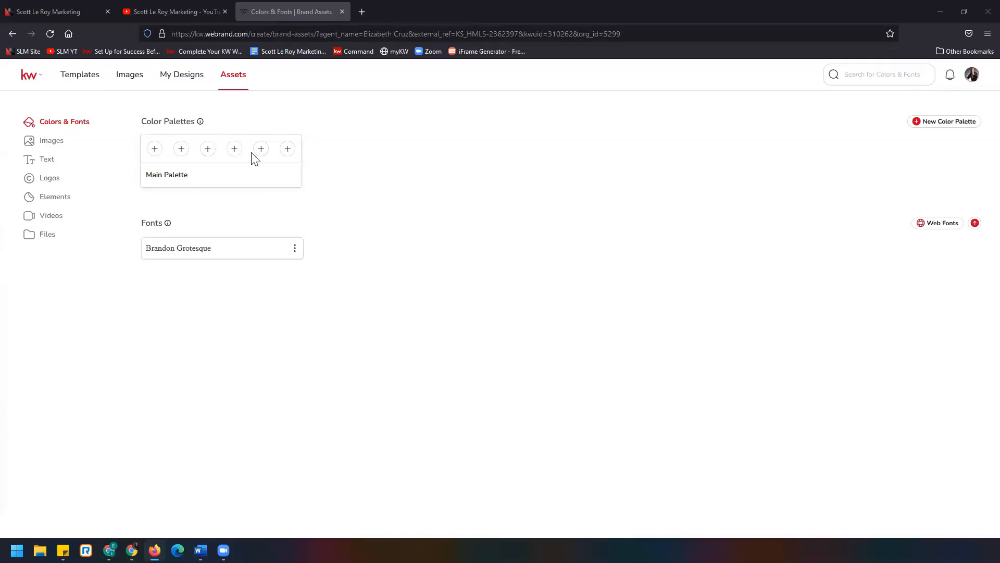
{"action": "left_click", "coordinate": [65, 152]}
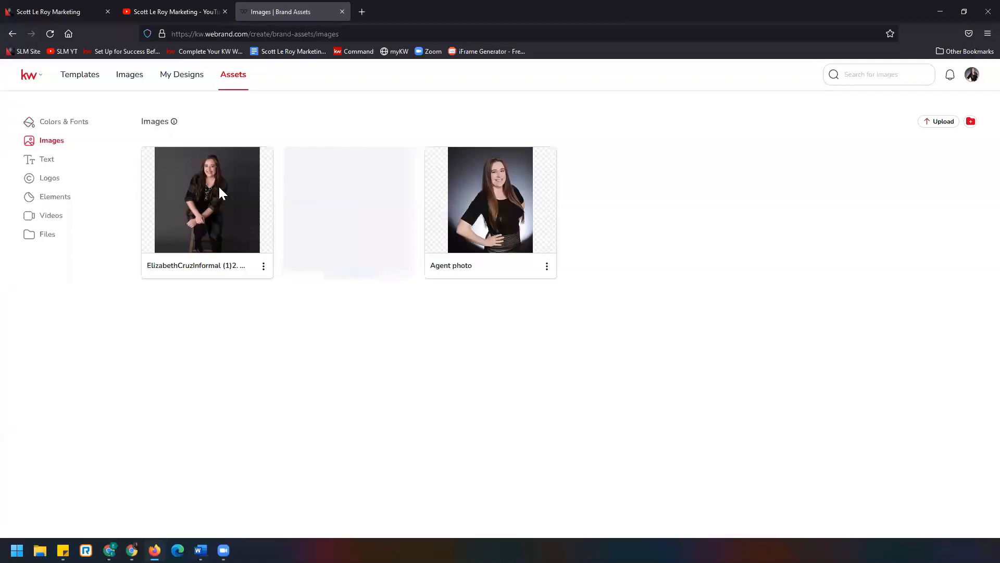
{"action": "left_click", "coordinate": [78, 164]}
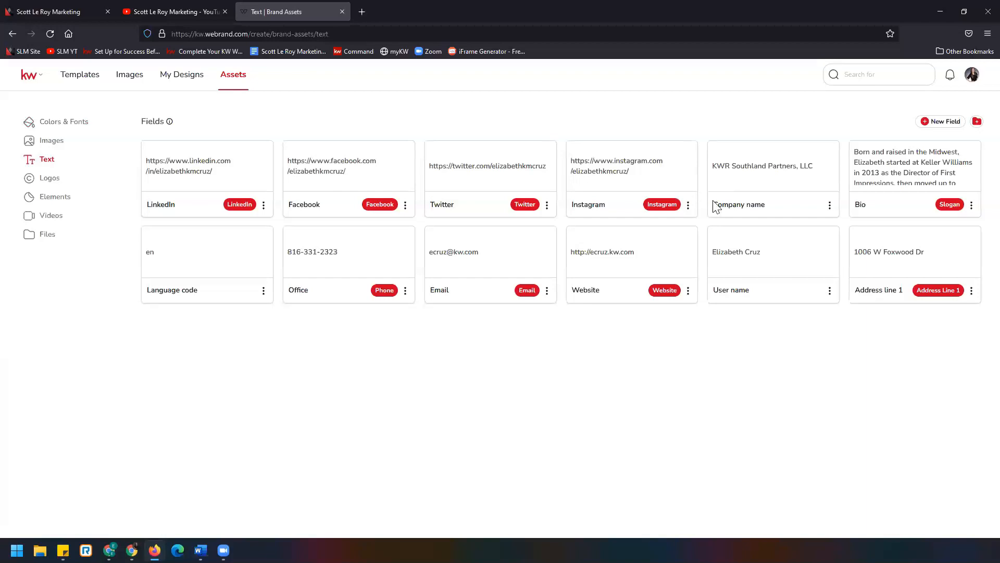
{"action": "left_click", "coordinate": [79, 187]}
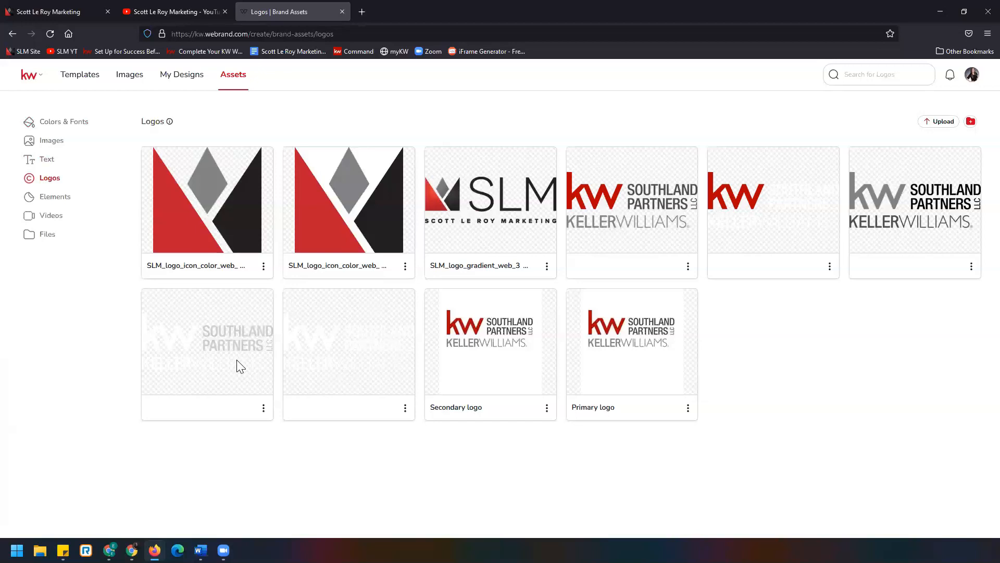
{"action": "left_click", "coordinate": [77, 200]}
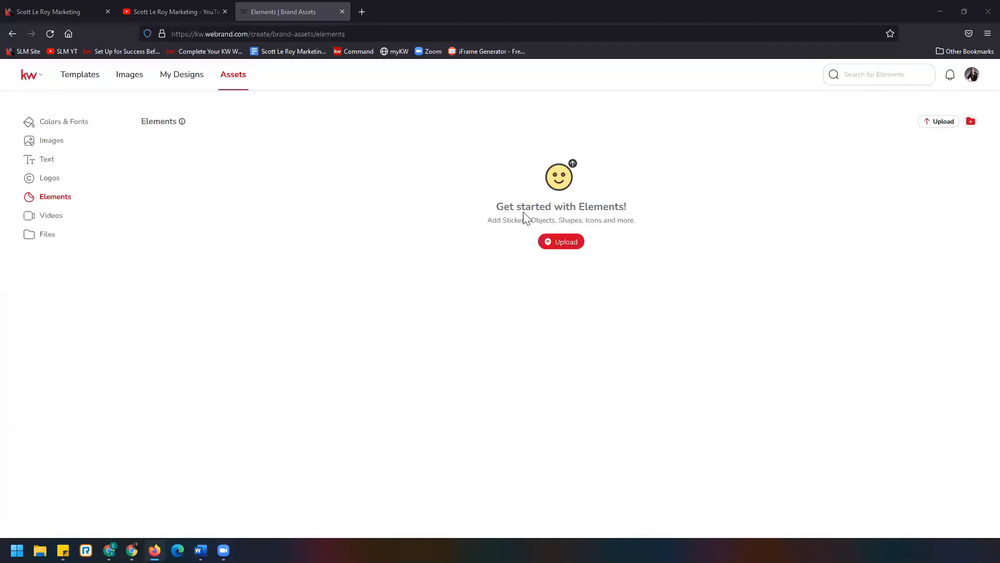
{"action": "left_click", "coordinate": [69, 221]}
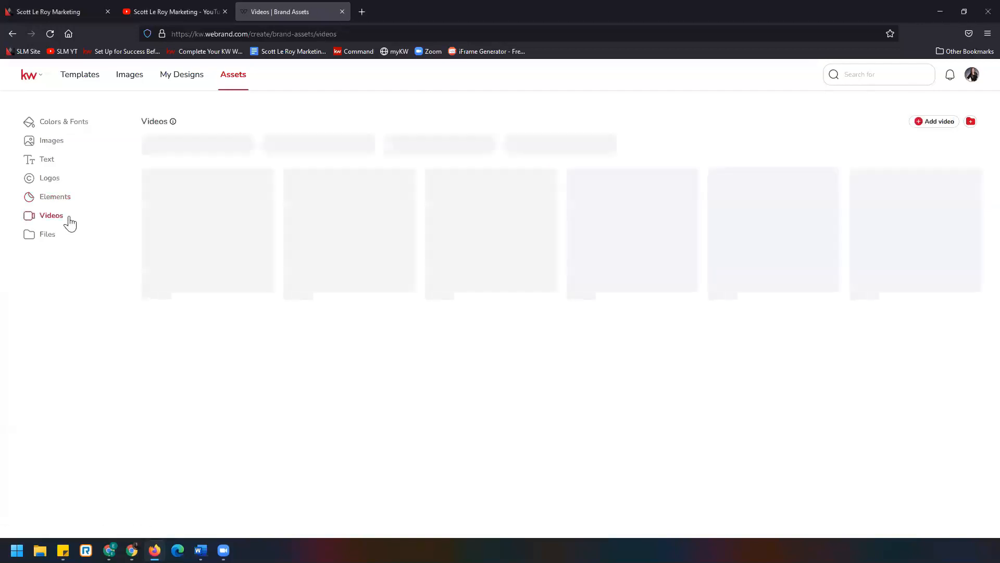
{"action": "left_click", "coordinate": [66, 234]}
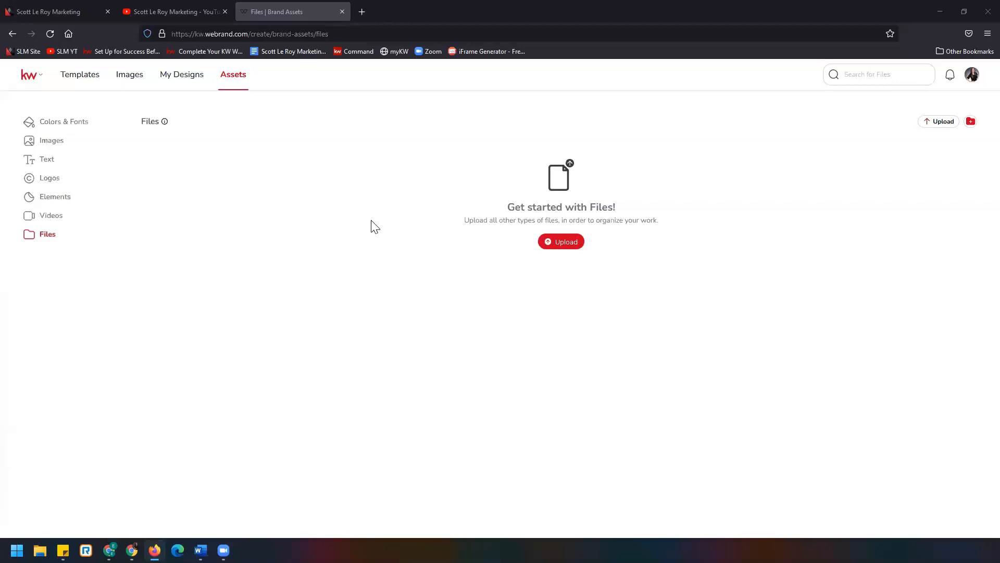
- Return to Templates and expand the template categories to review the available groups
{"action": "left_click", "coordinate": [75, 80]}
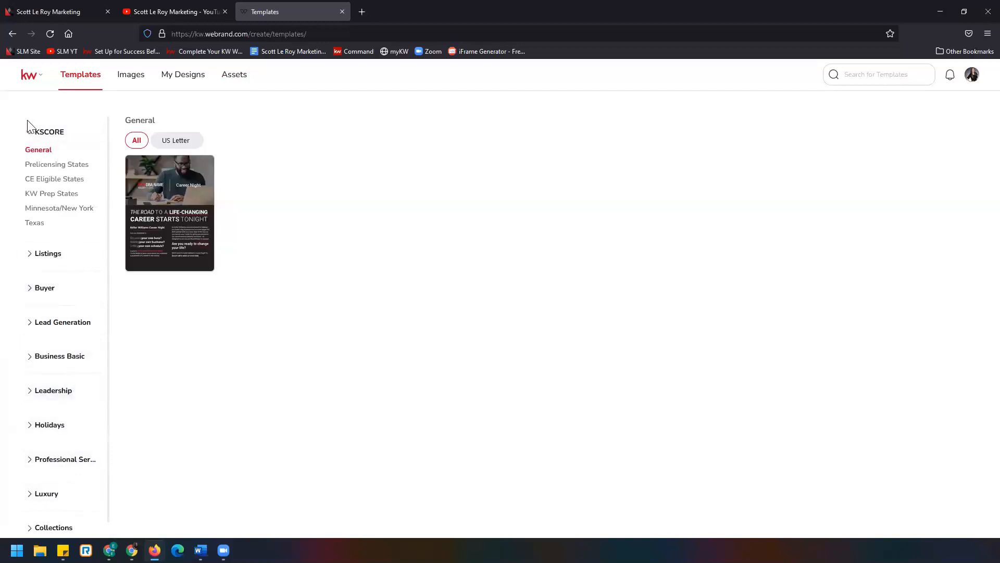
{"action": "left_click", "coordinate": [57, 255]}
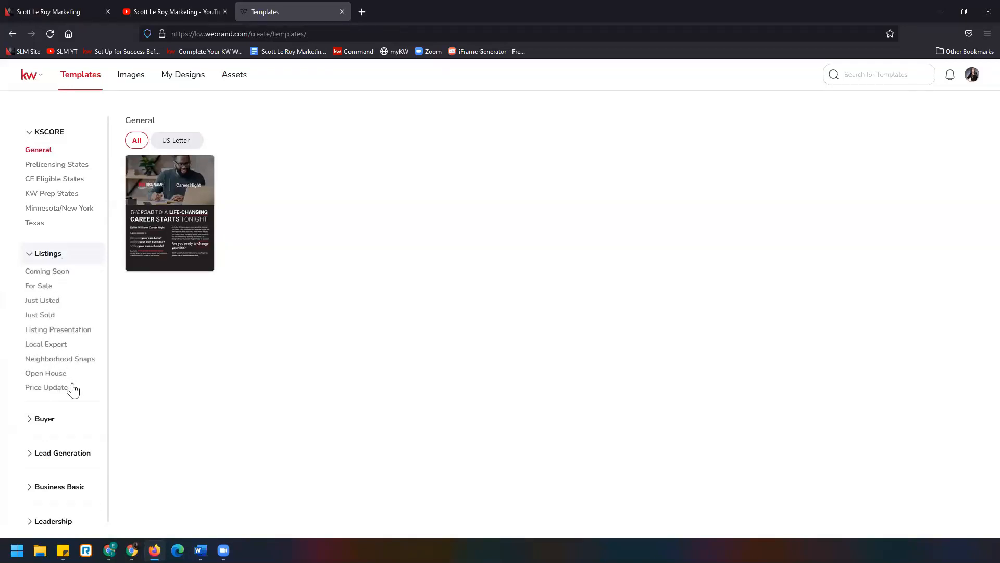
{"action": "left_click", "coordinate": [52, 420]}
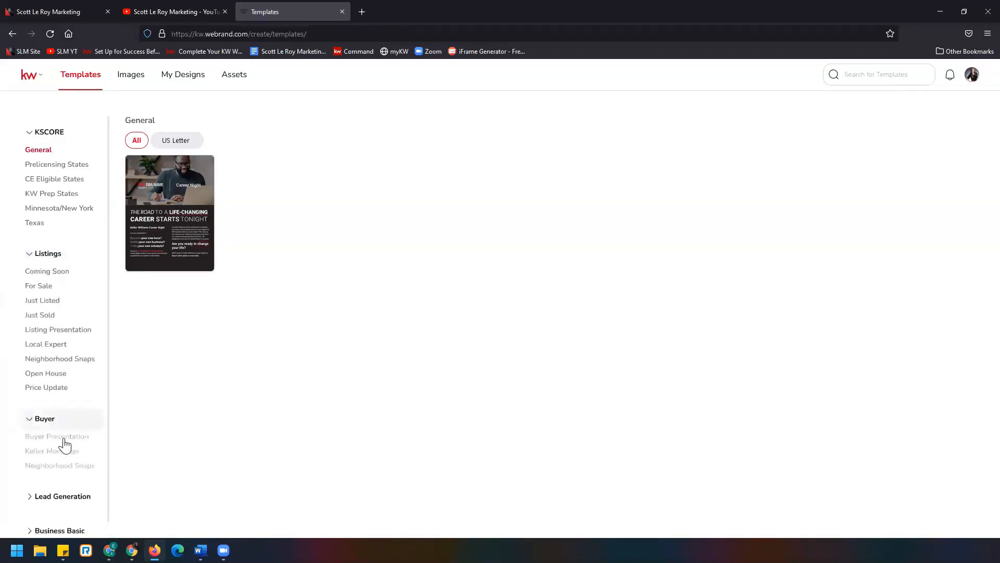
{"action": "left_click", "coordinate": [78, 496]}
{"action": "scroll", "coordinate": [77, 457], "scroll_direction": "down", "scroll_amount": 5}
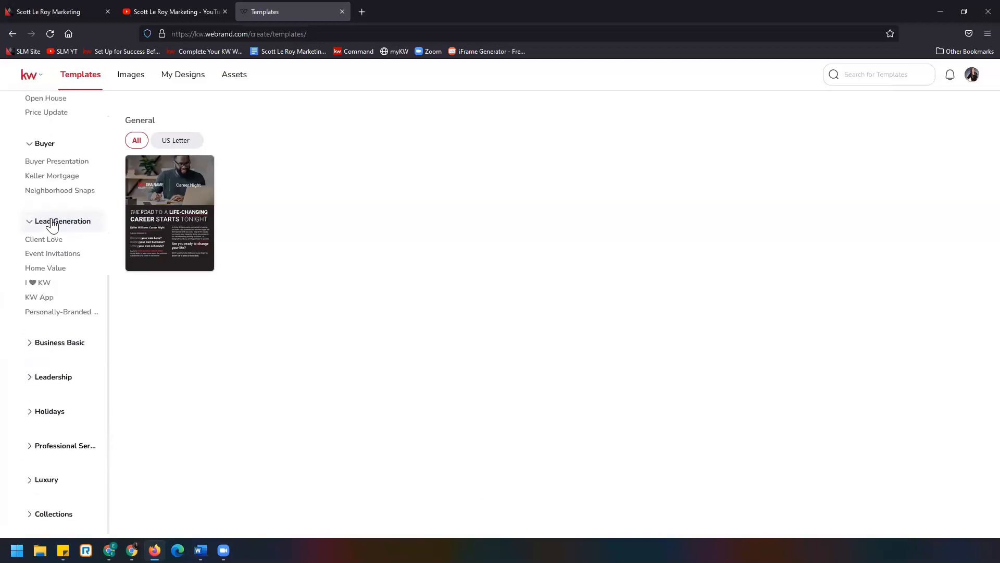
{"action": "left_click", "coordinate": [46, 345]}
{"action": "left_click", "coordinate": [46, 408]}
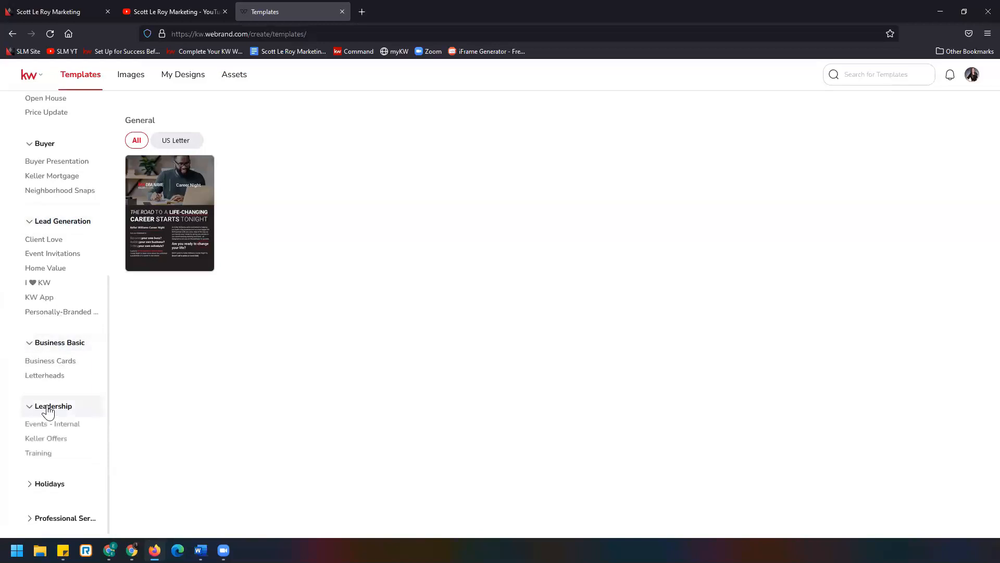
{"action": "left_click", "coordinate": [49, 485]}
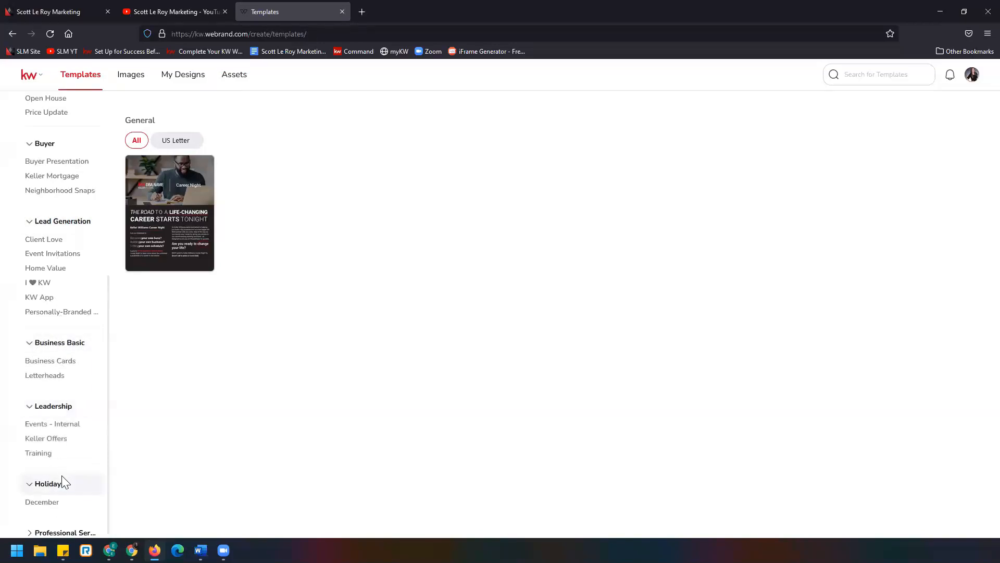
{"action": "scroll", "coordinate": [62, 477], "scroll_direction": "up", "scroll_amount": 5}
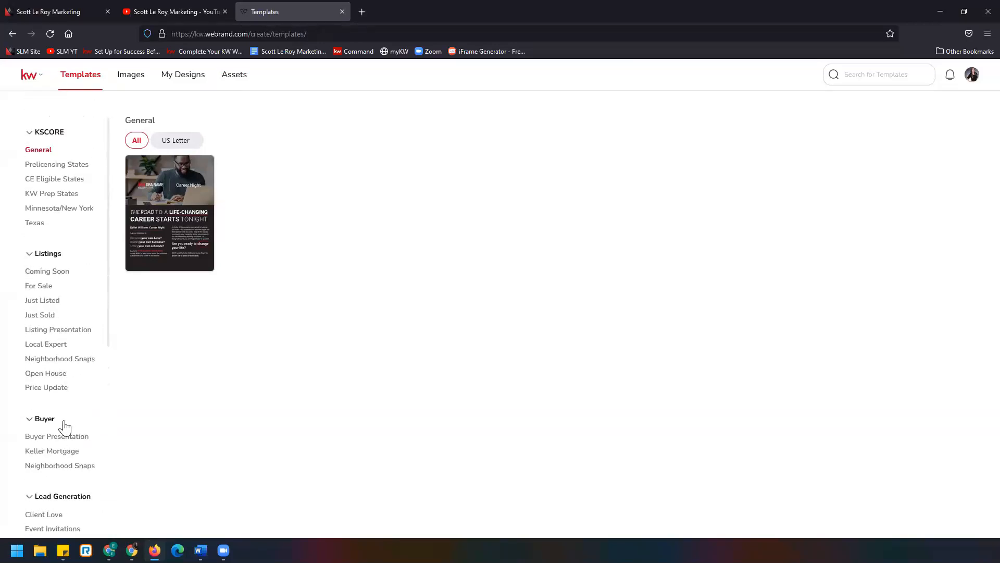
- Browse the For Sale and Coming Soon listing templates
{"action": "left_click", "coordinate": [52, 290]}
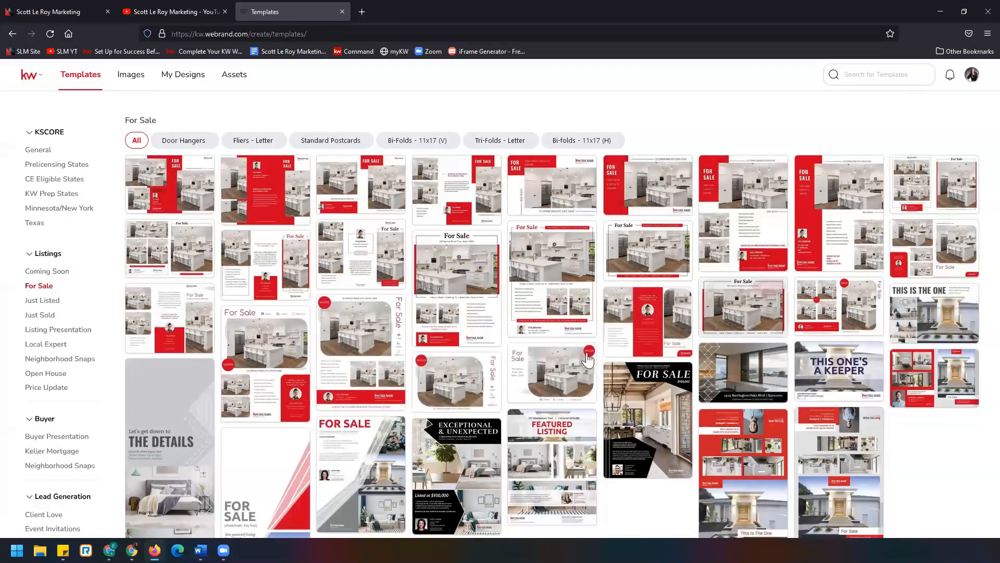
{"action": "mouse_move", "coordinate": [282, 347]}
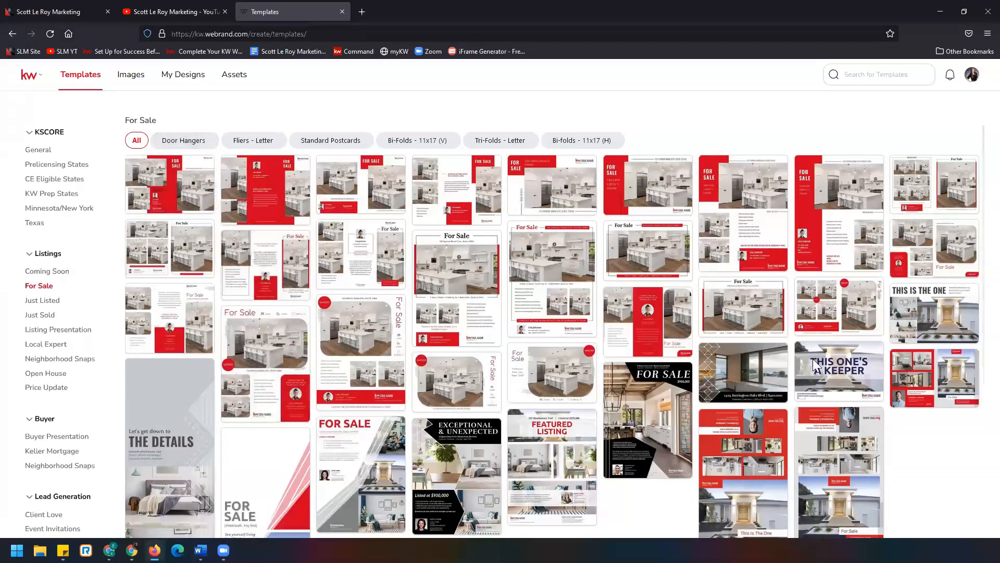
{"action": "scroll", "coordinate": [373, 324], "scroll_direction": "down", "scroll_amount": 4}
{"action": "scroll", "coordinate": [373, 324], "scroll_direction": "up", "scroll_amount": 4}
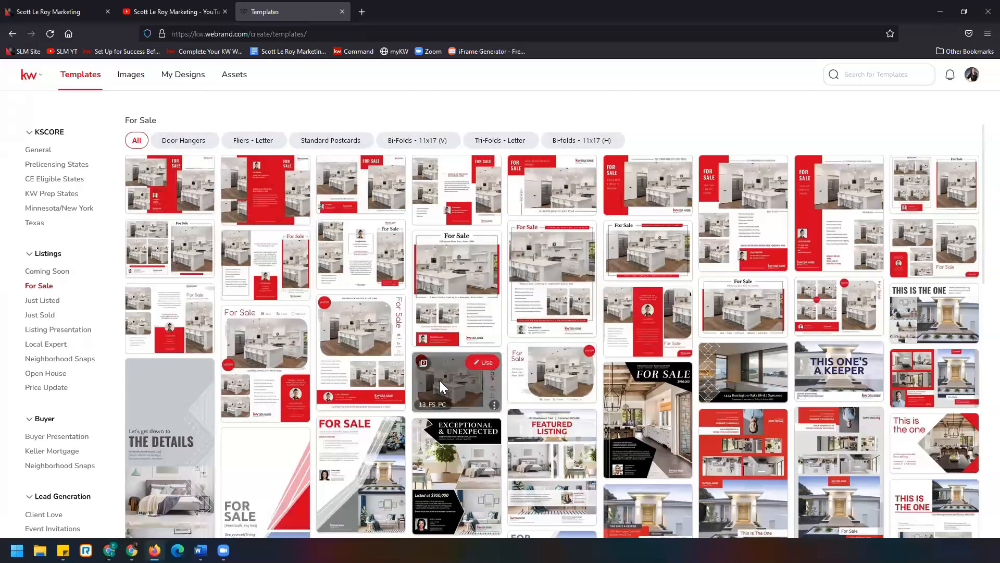
{"action": "left_click", "coordinate": [58, 273]}
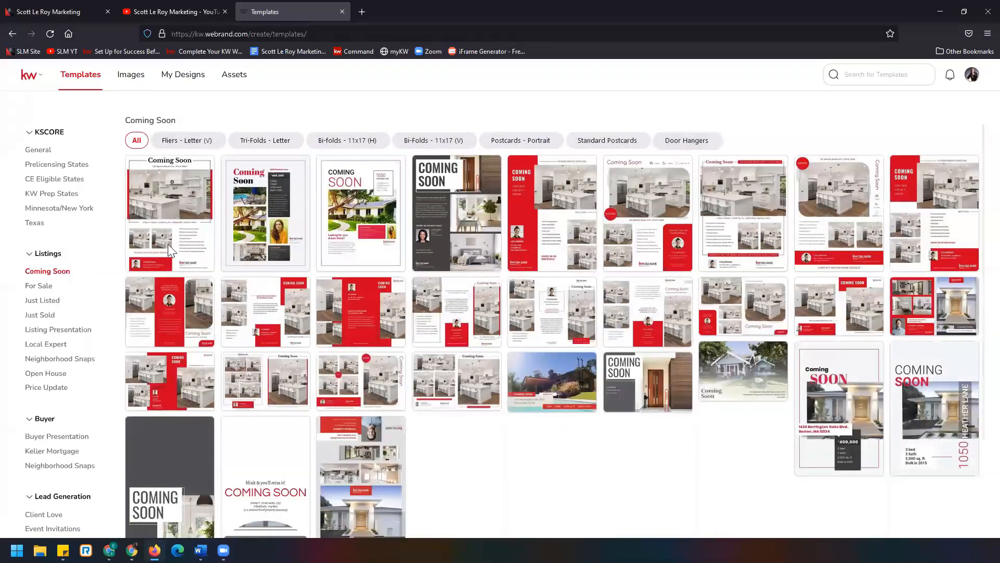
{"action": "left_click", "coordinate": [41, 287]}
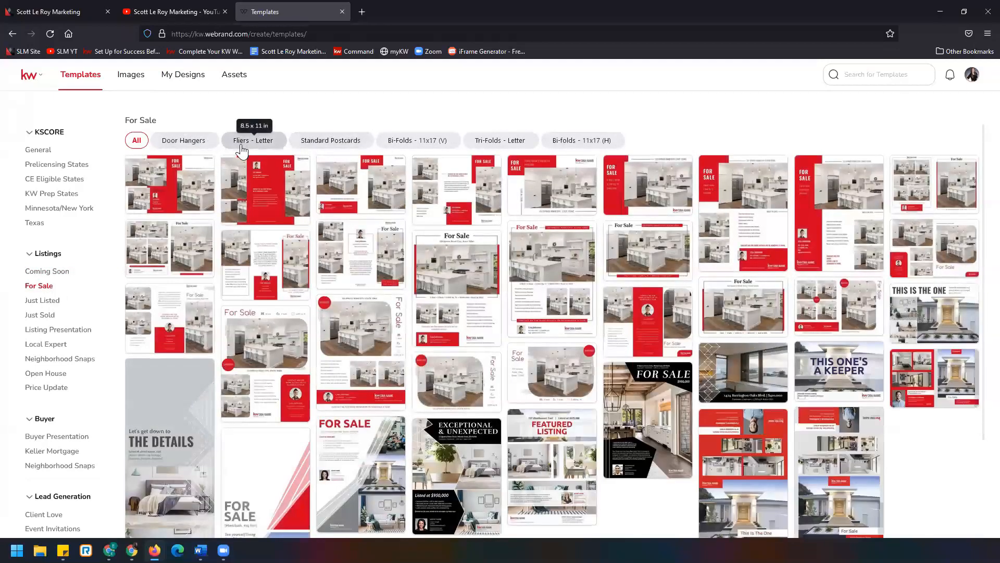
- Filter the For Sale templates to Fliers - Letter and start a design from the 13_FS_FL template
{"action": "left_click", "coordinate": [241, 148]}
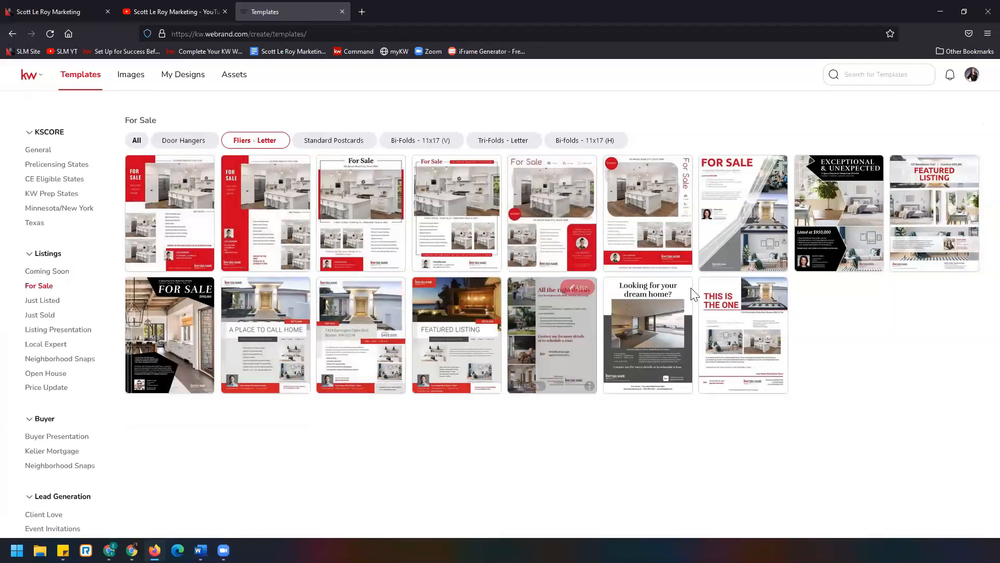
{"action": "mouse_move", "coordinate": [813, 231]}
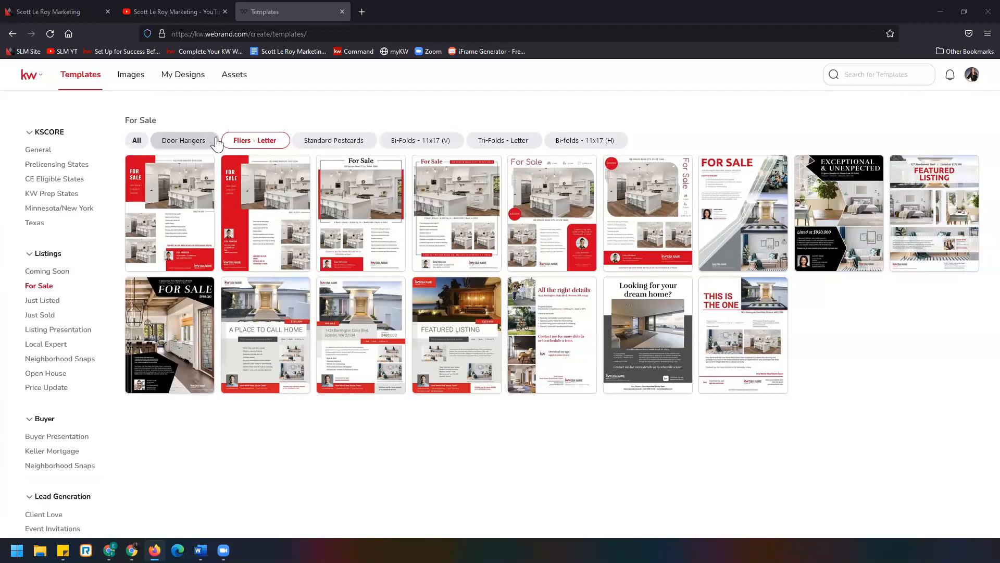
{"action": "mouse_move", "coordinate": [258, 176]}
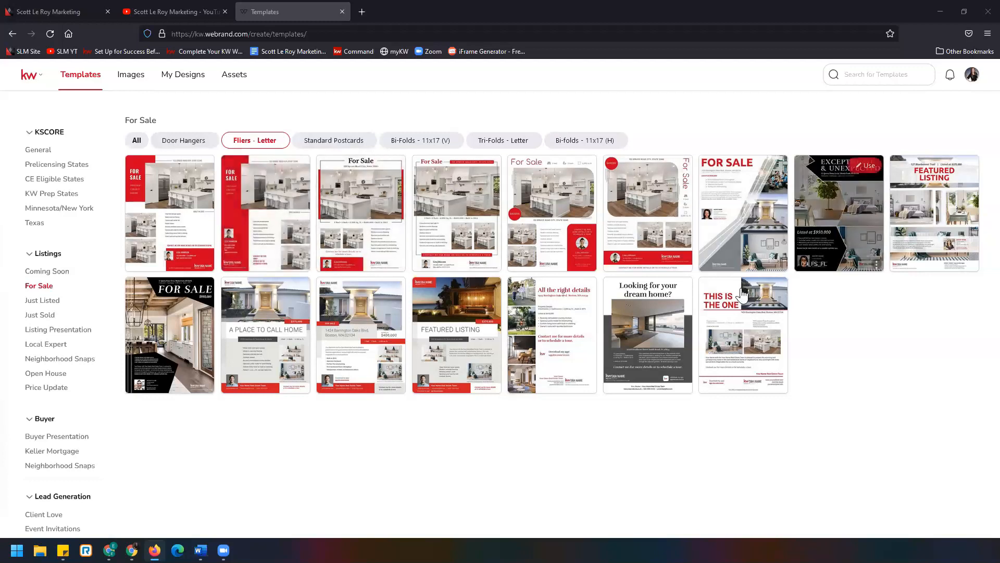
{"action": "mouse_move", "coordinate": [494, 205]}
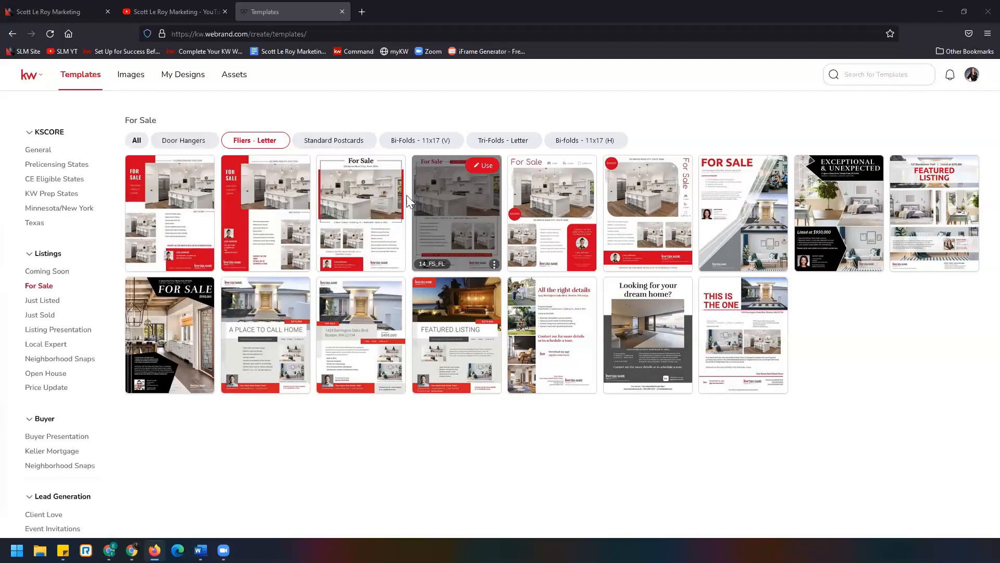
{"action": "mouse_move", "coordinate": [361, 209]}
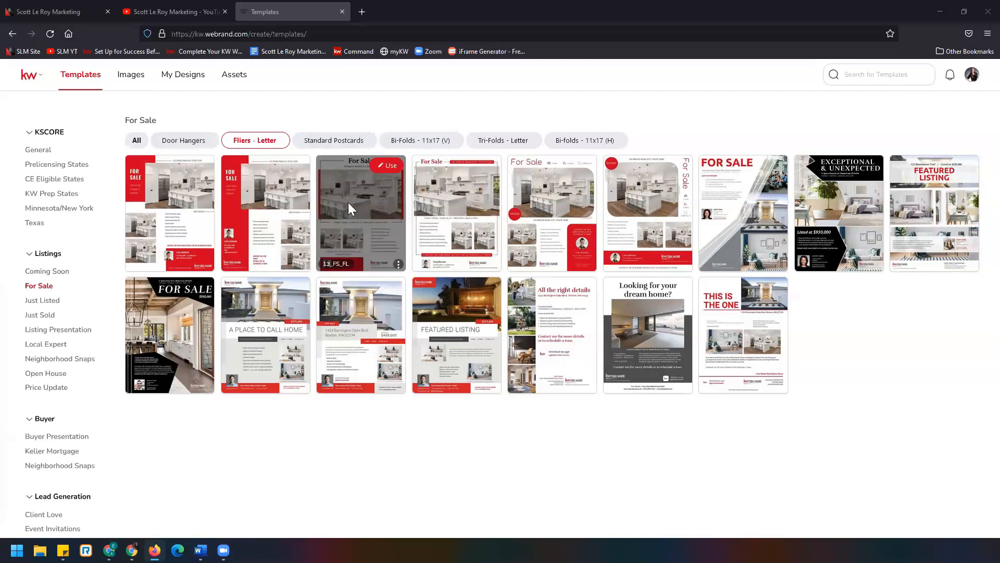
{"action": "left_click", "coordinate": [391, 165]}
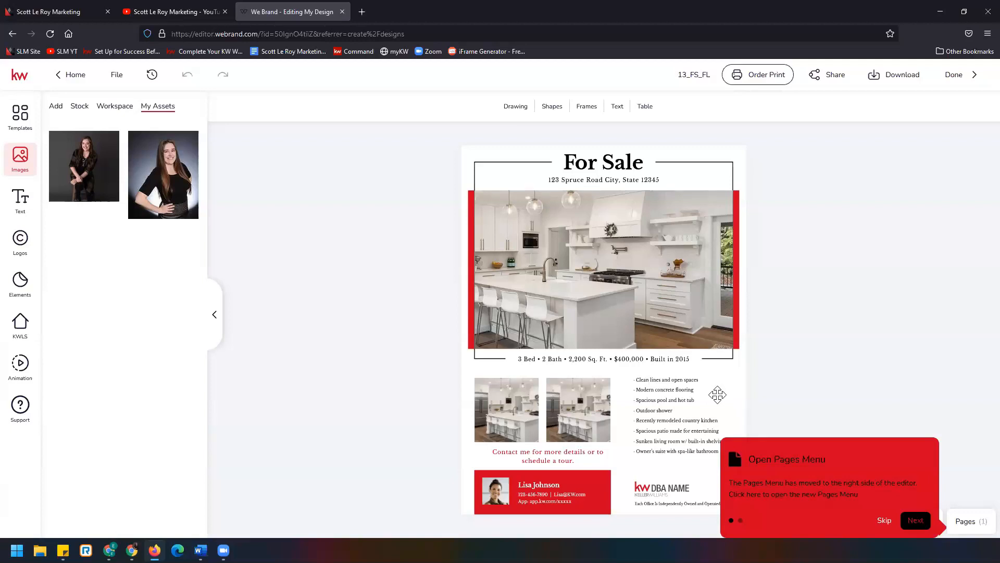
- Dismiss the Pages Menu tip and select the address line under the For Sale heading
{"action": "left_click", "coordinate": [884, 521]}
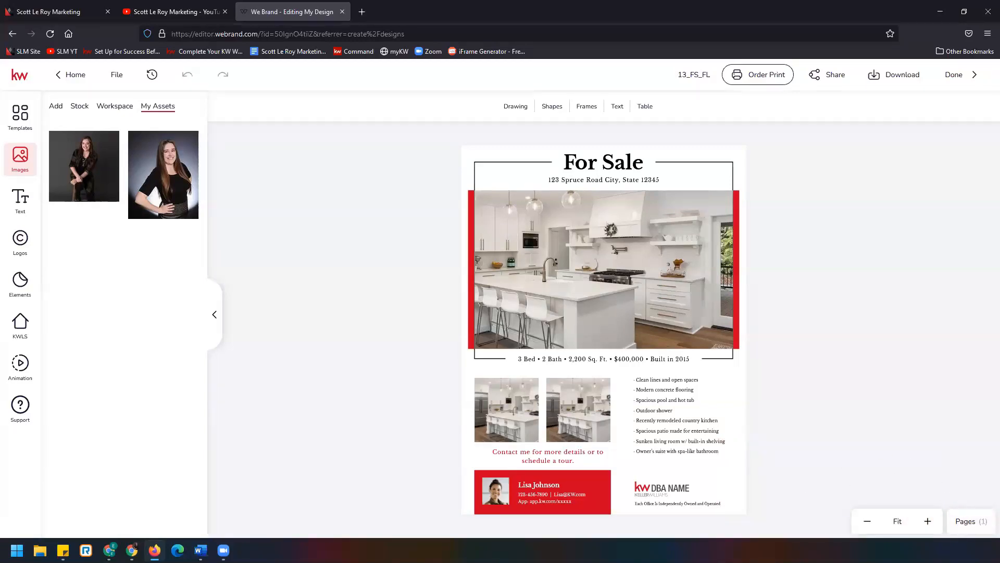
{"action": "left_click", "coordinate": [928, 521]}
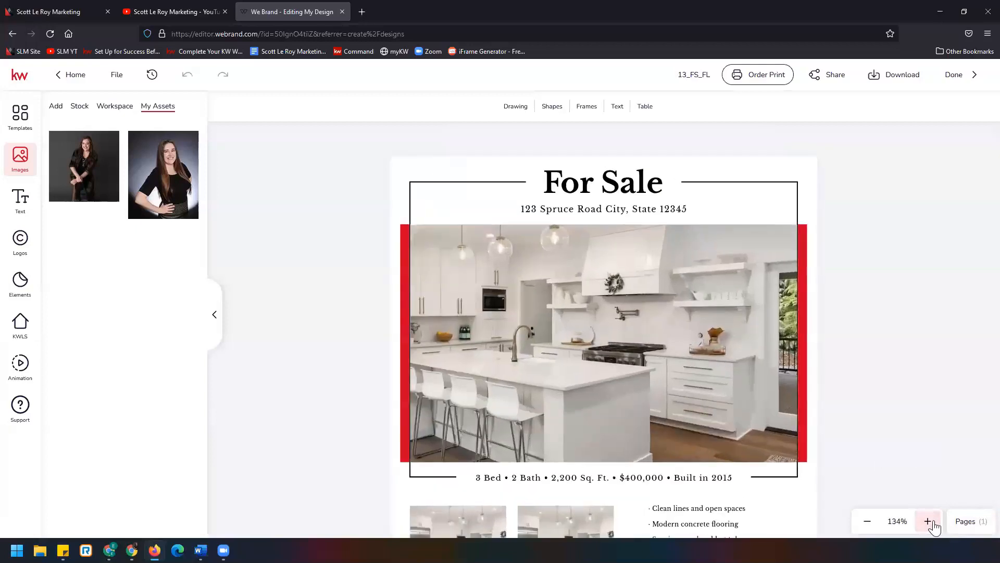
{"action": "left_click", "coordinate": [928, 521]}
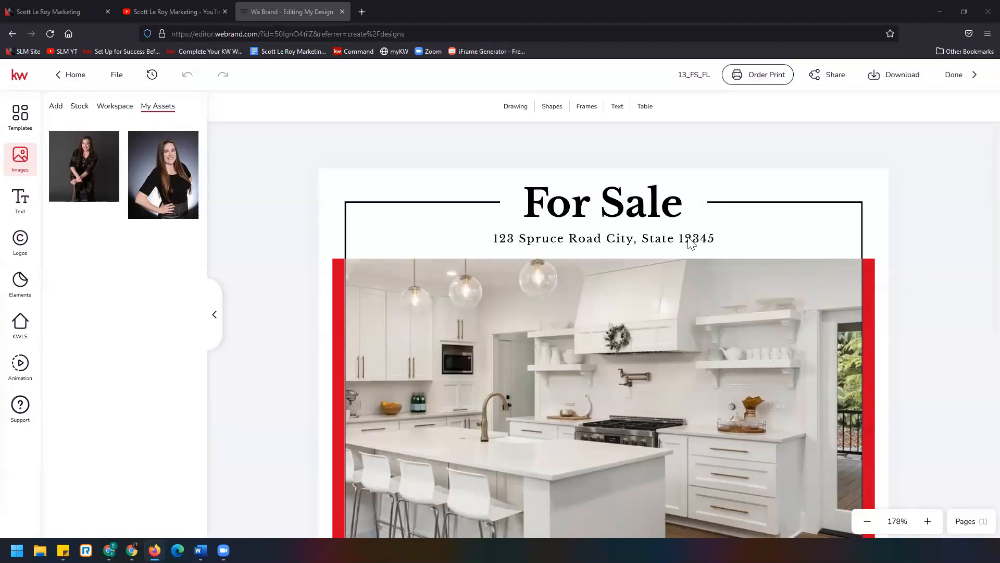
{"action": "left_click", "coordinate": [601, 243]}
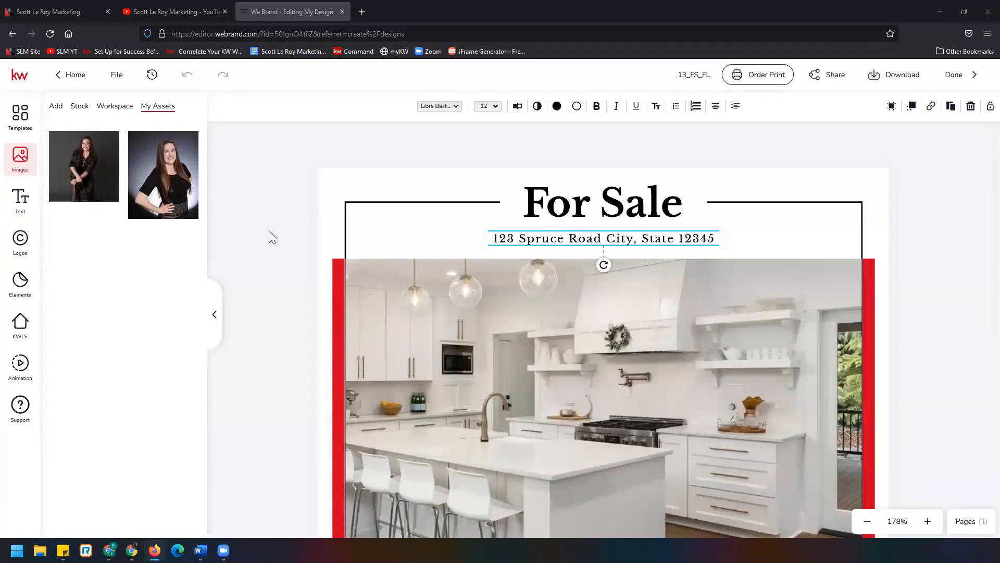
{"action": "left_click", "coordinate": [21, 325]}
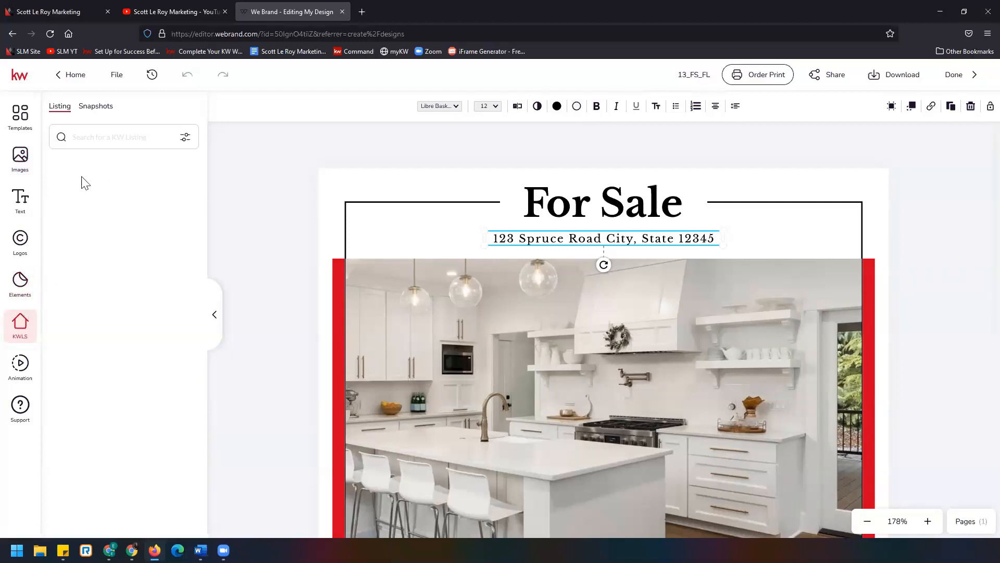
{"action": "left_click", "coordinate": [90, 137]}
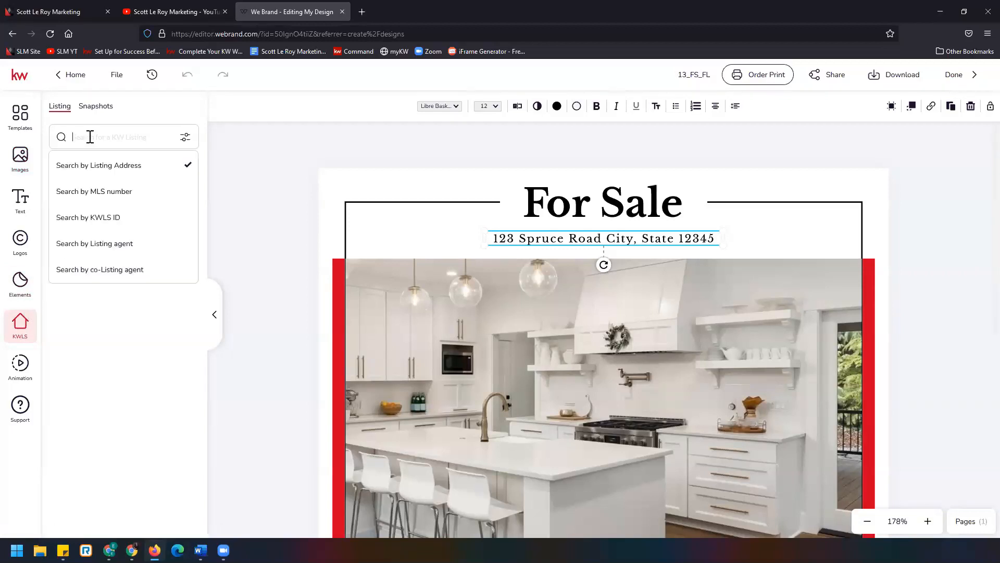
{"action": "key", "text": "Return"}
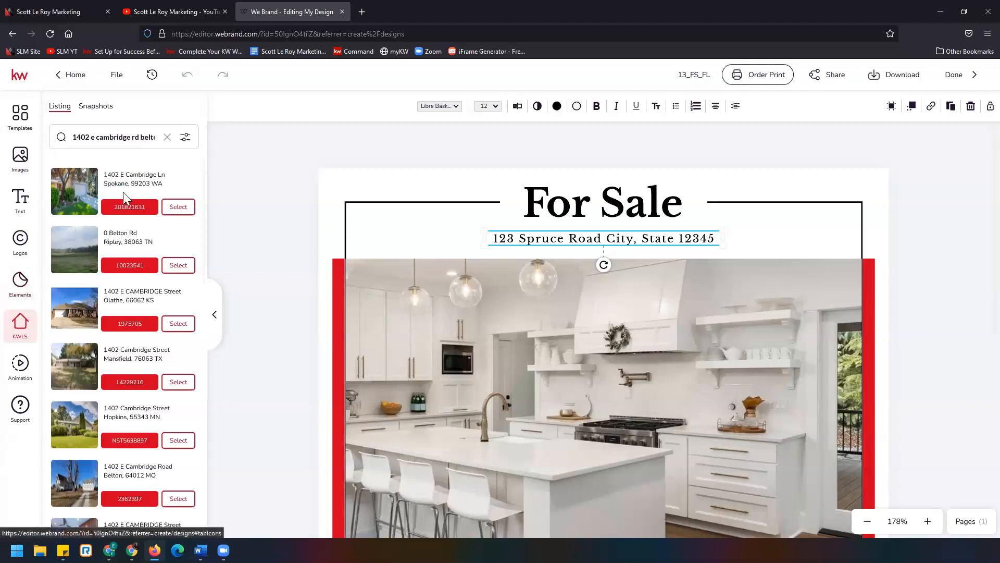
{"action": "scroll", "coordinate": [138, 366], "scroll_direction": "down", "scroll_amount": 2}
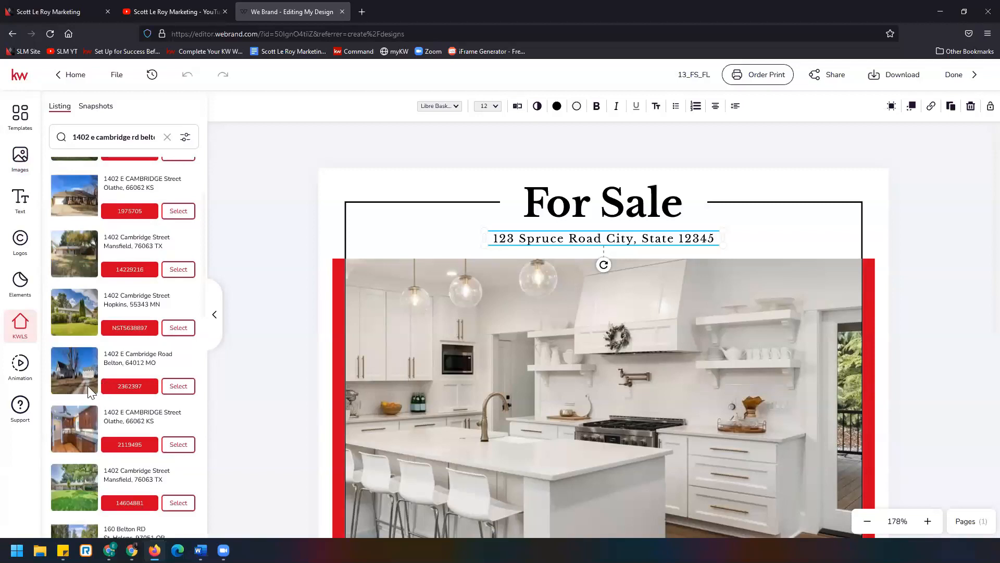
{"action": "left_click", "coordinate": [178, 388]}
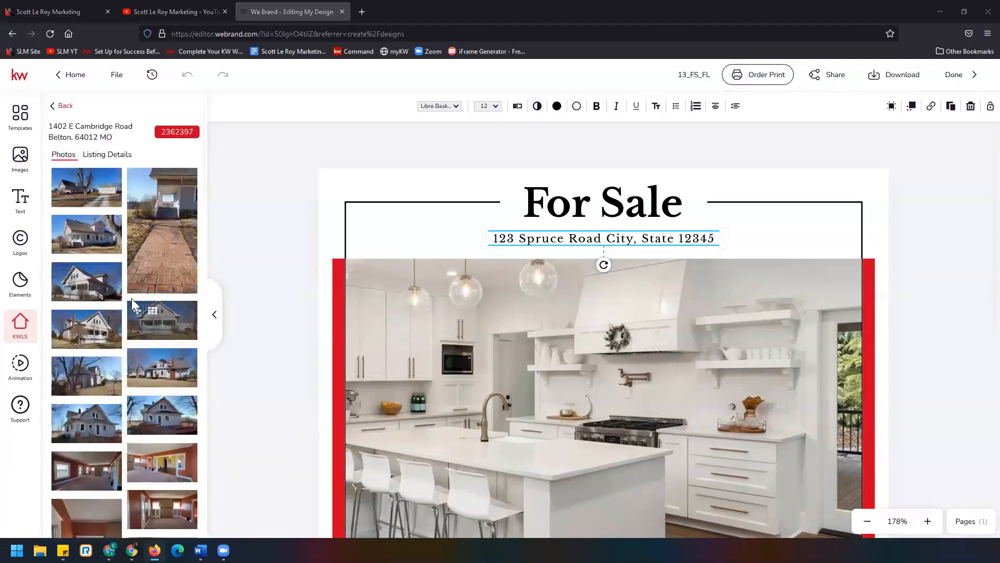
- Replace the template's address line with the listing's Property Address from the listing details
{"action": "mouse_move", "coordinate": [86, 184]}
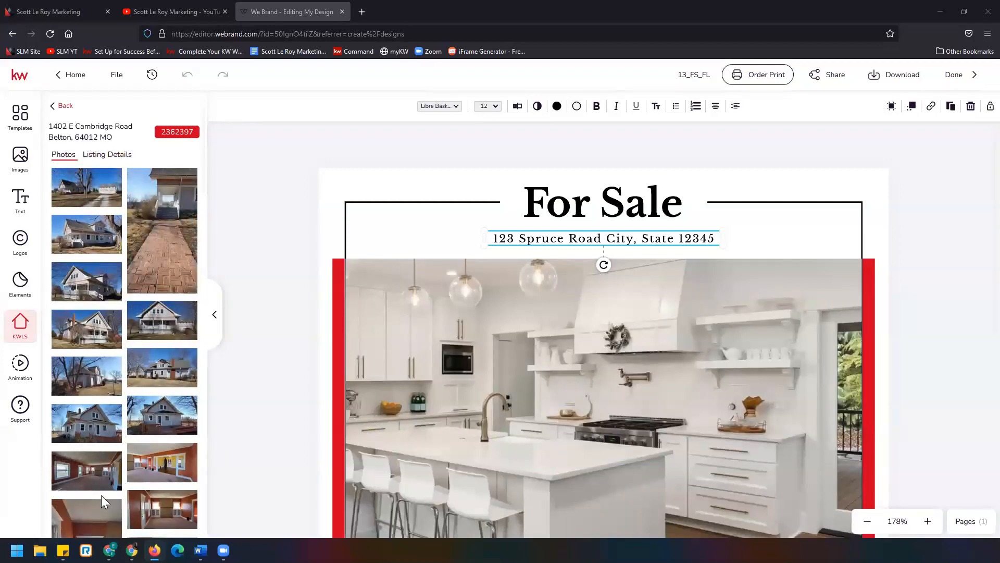
{"action": "left_click", "coordinate": [108, 156]}
{"action": "scroll", "coordinate": [123, 360], "scroll_direction": "down", "scroll_amount": 6}
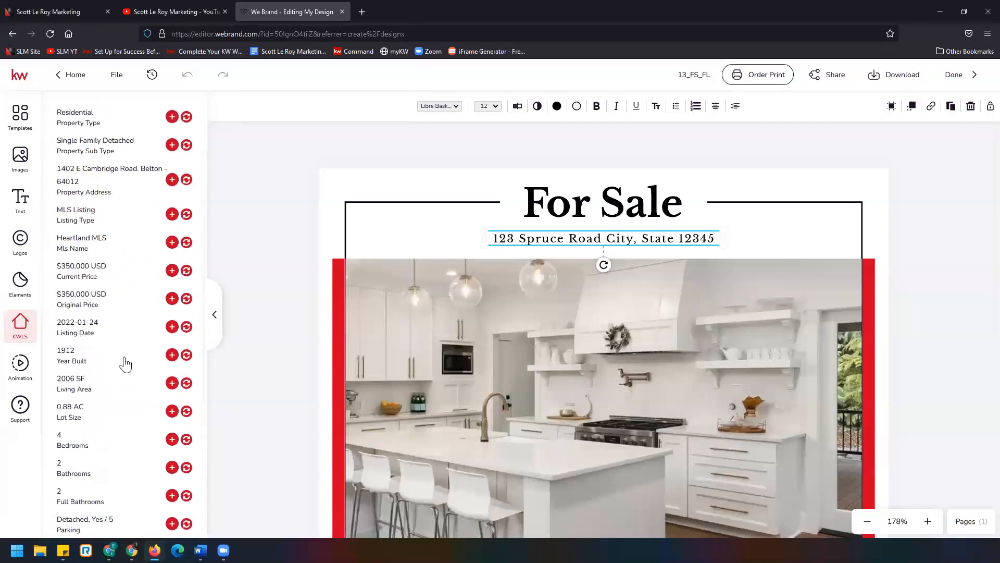
{"action": "scroll", "coordinate": [112, 364], "scroll_direction": "up", "scroll_amount": 8}
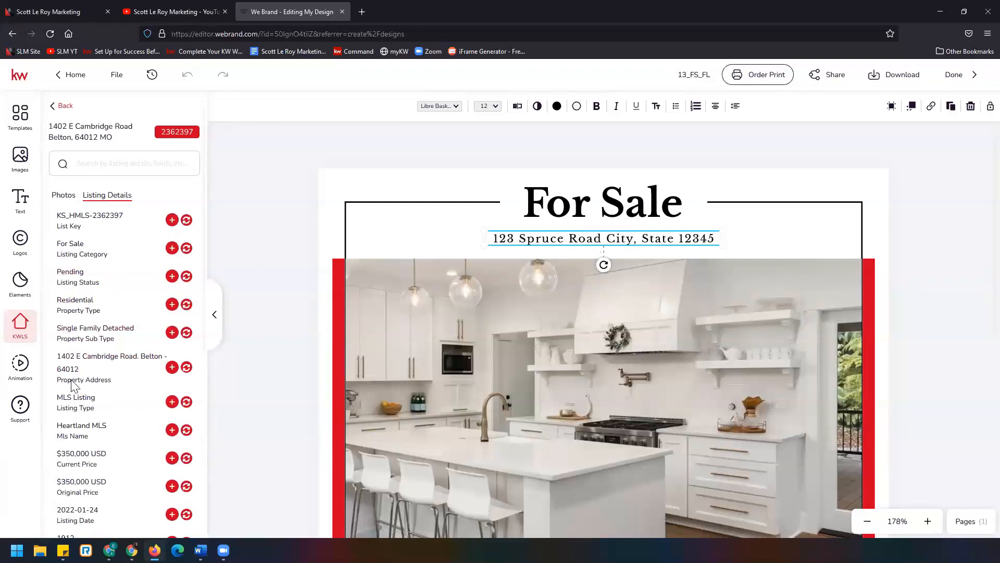
{"action": "left_click", "coordinate": [186, 367]}
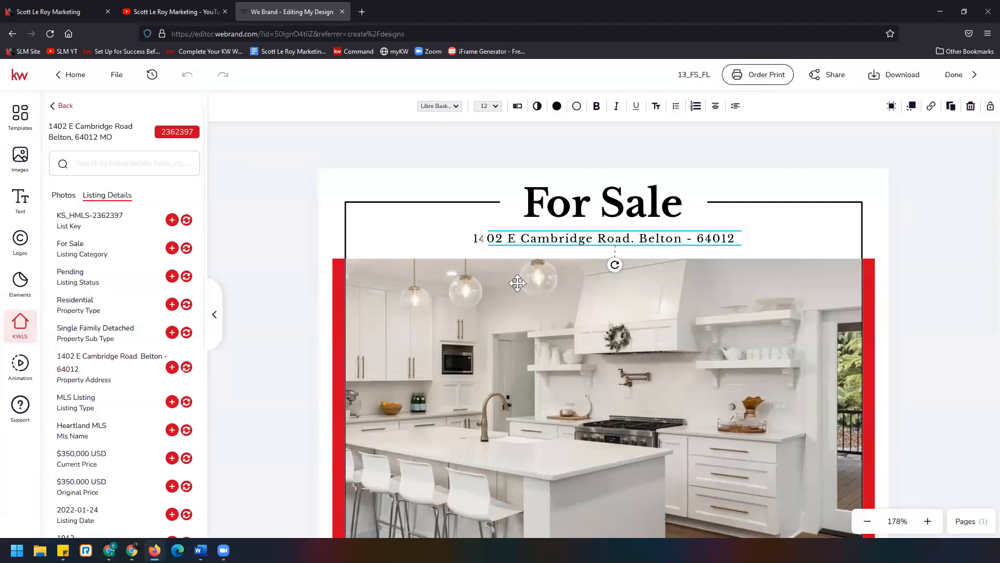
- Edit the address text so the end reads "Belton, MO 64012"
{"action": "left_click", "coordinate": [694, 241]}
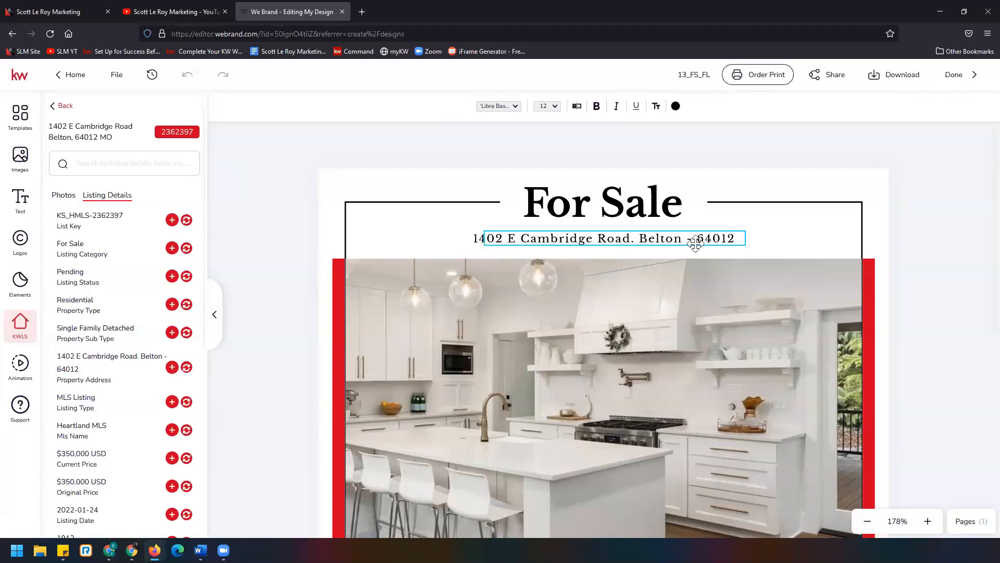
{"action": "key", "text": "BackSpace"}
{"action": "key", "text": "BackSpace"}
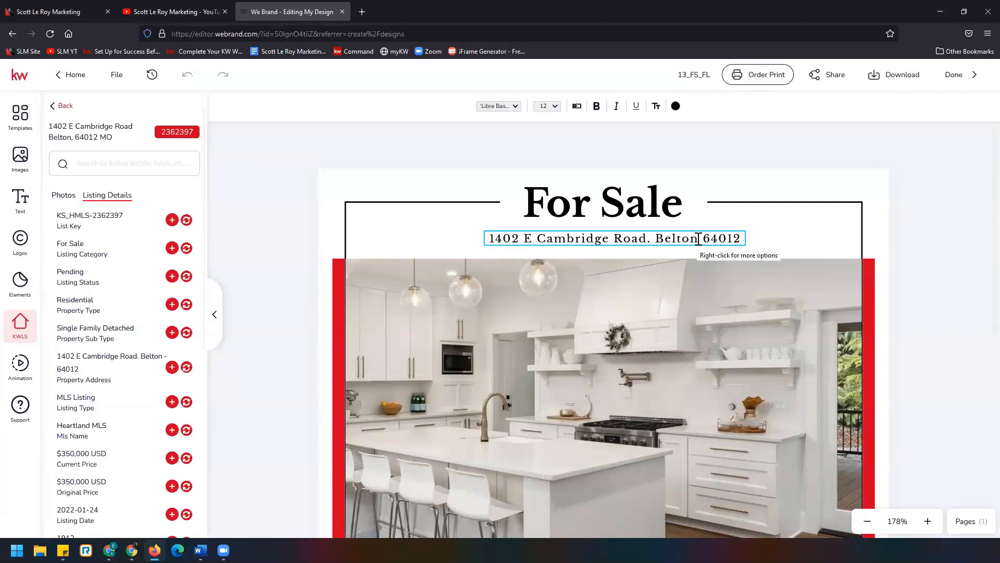
{"action": "type", "text": ","}
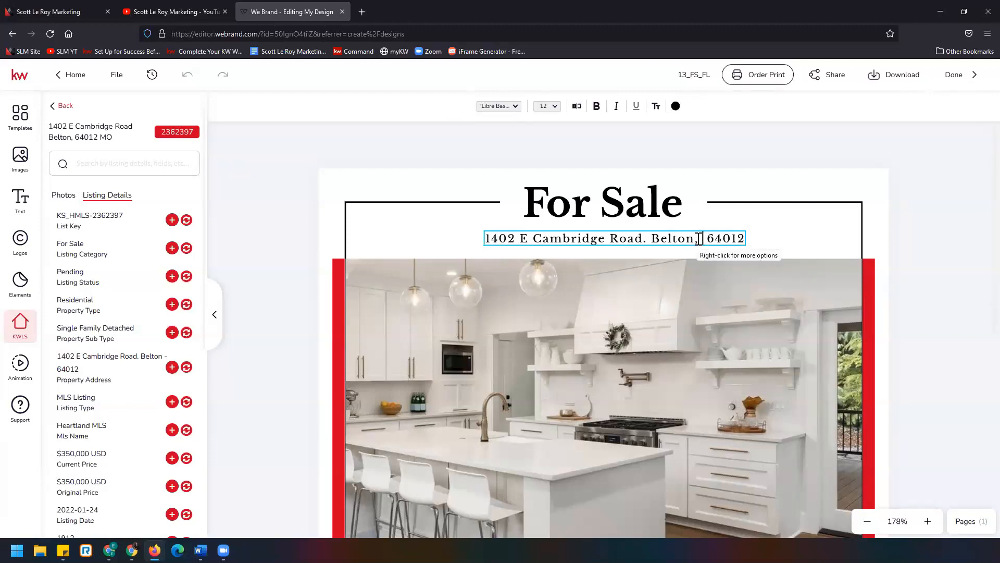
{"action": "type", "text": " MO"}
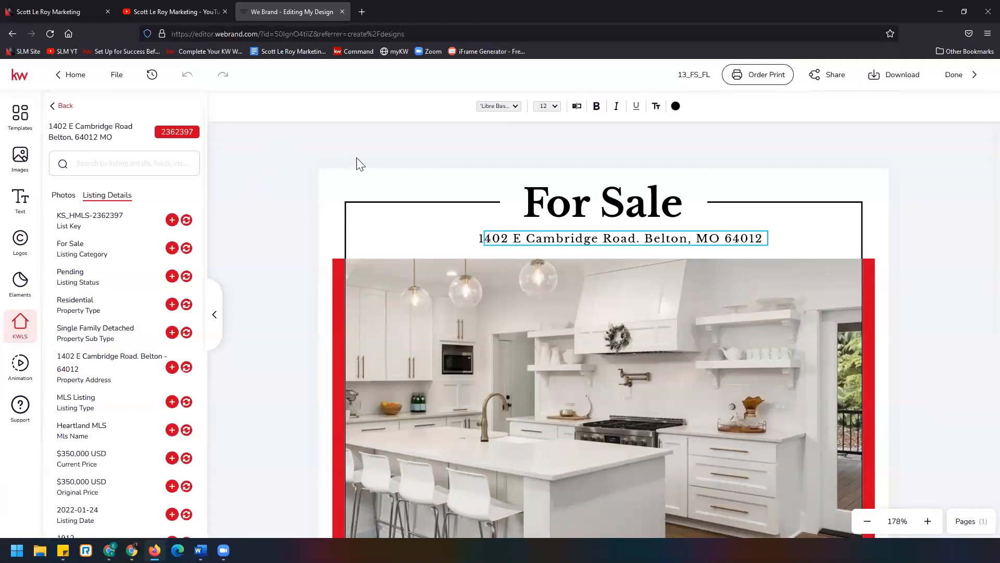
{"action": "key", "text": "Escape"}
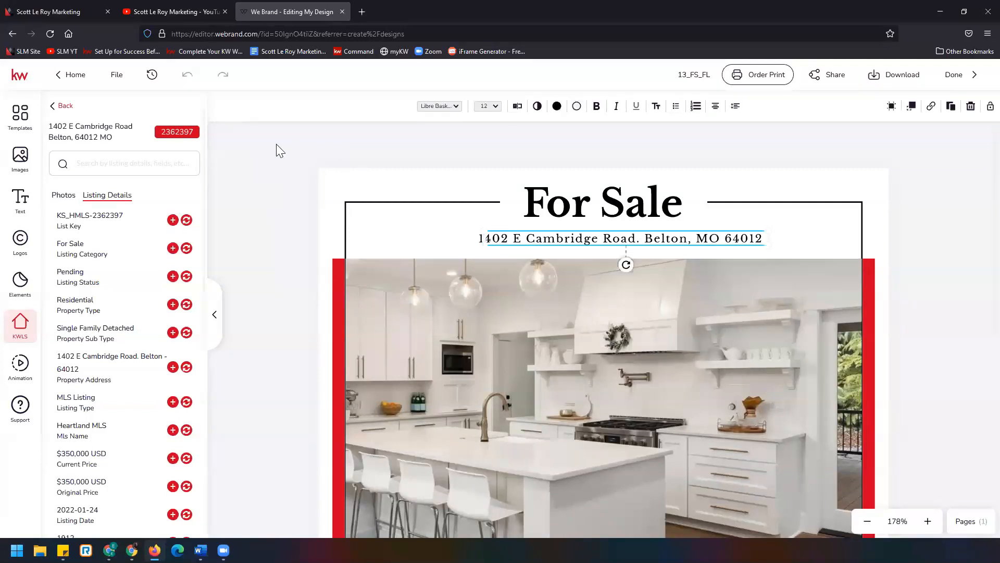
{"action": "left_click", "coordinate": [277, 144]}
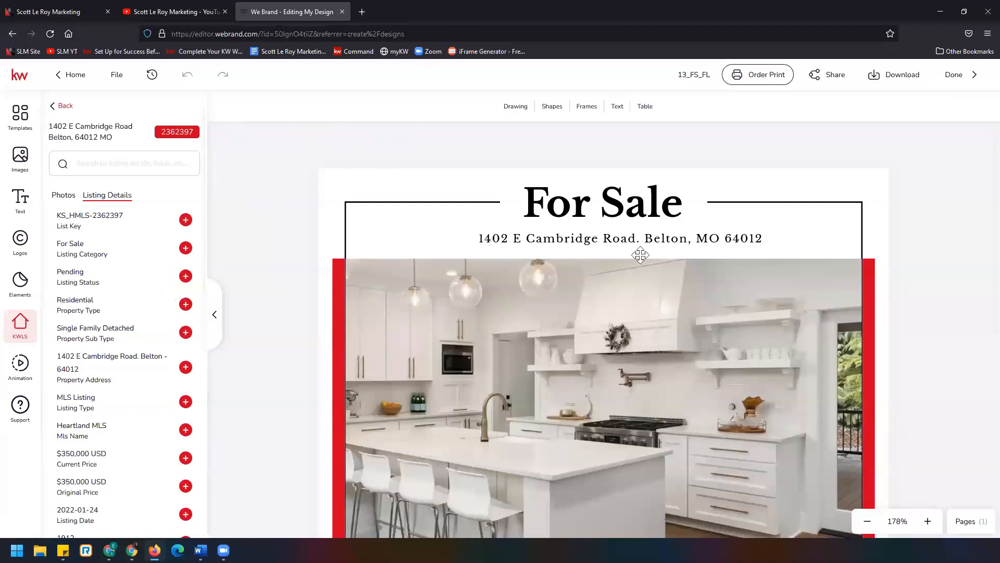
- Nudge the address line slightly left to center it under the For Sale heading
{"action": "left_click", "coordinate": [605, 241]}
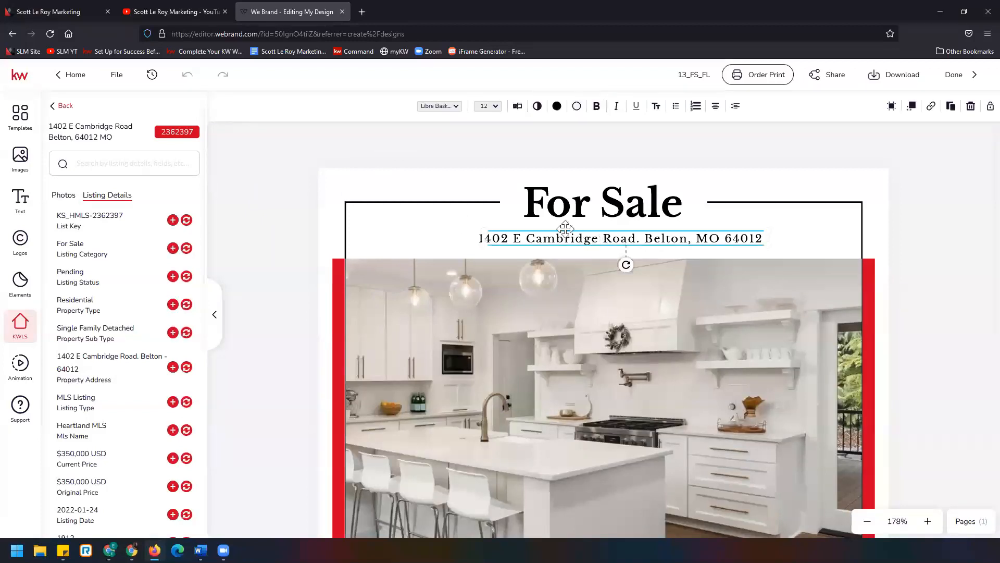
{"action": "left_click", "coordinate": [635, 230]}
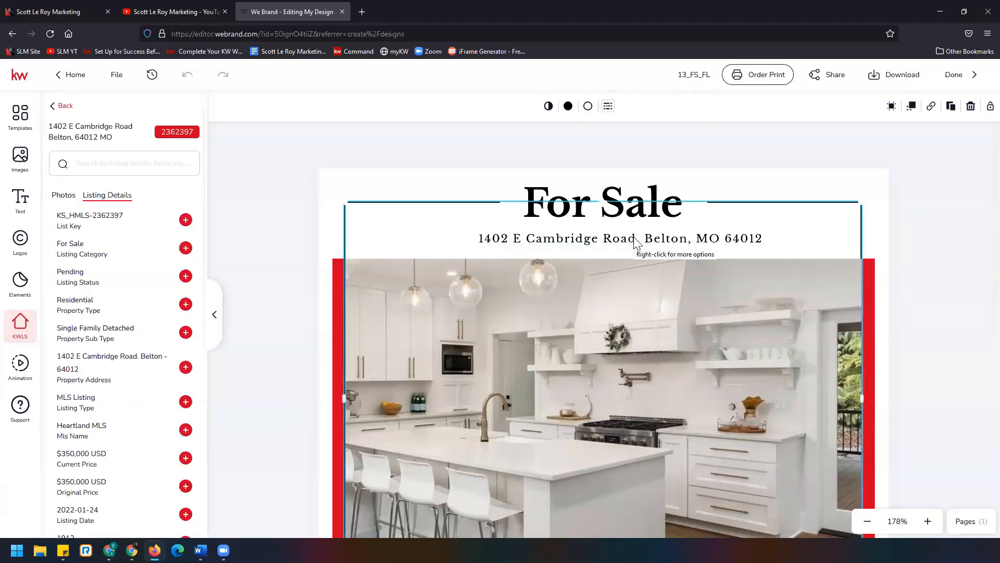
{"action": "left_click", "coordinate": [632, 244]}
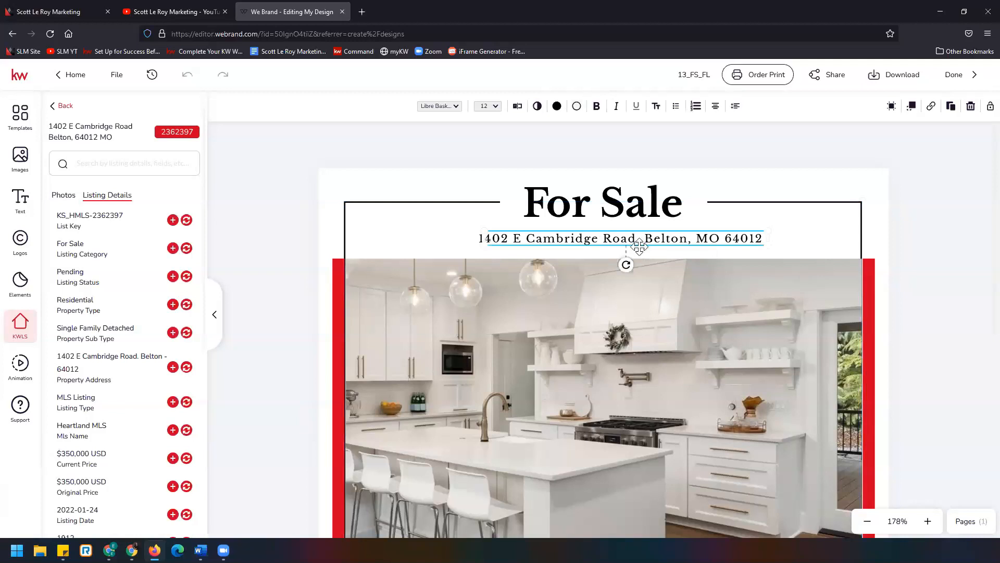
{"action": "left_click", "coordinate": [624, 245]}
{"action": "mouse_move", "coordinate": [626, 246]}
{"action": "left_mouse_down"}
{"action": "mouse_move", "coordinate": [640, 245]}
{"action": "mouse_move", "coordinate": [613, 245]}
{"action": "left_mouse_up"}
{"action": "left_click", "coordinate": [643, 244]}
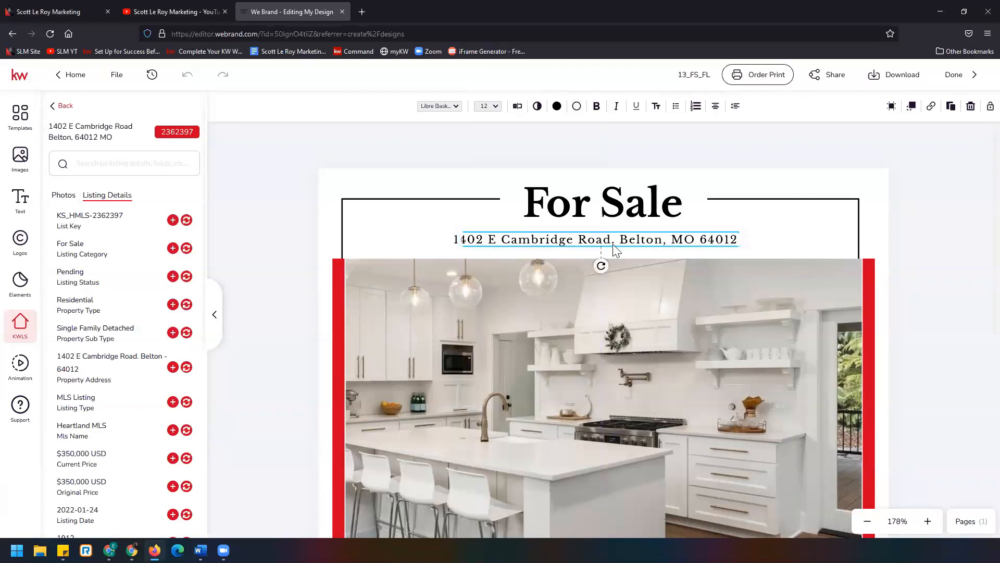
{"action": "left_click", "coordinate": [304, 206]}
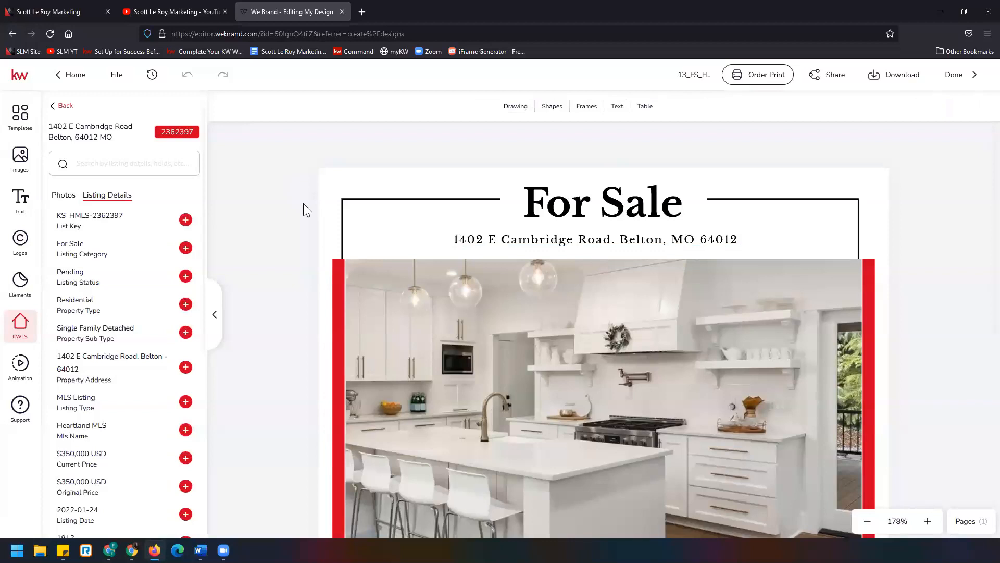
- Replace the main kitchen photo with the listing's first exterior photo and reposition it within the frame
{"action": "scroll", "coordinate": [303, 204], "scroll_direction": "down", "scroll_amount": 3}
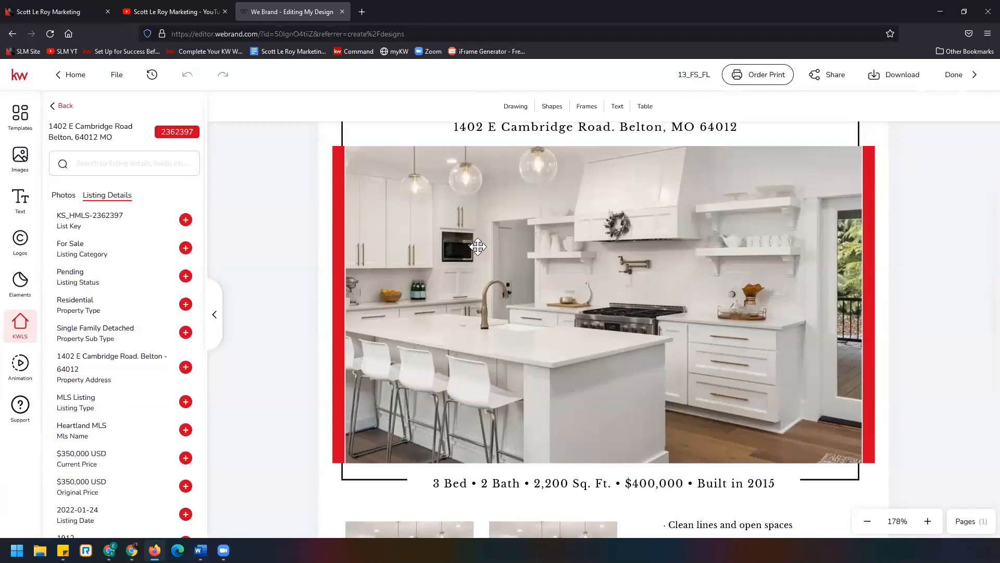
{"action": "left_click", "coordinate": [566, 251]}
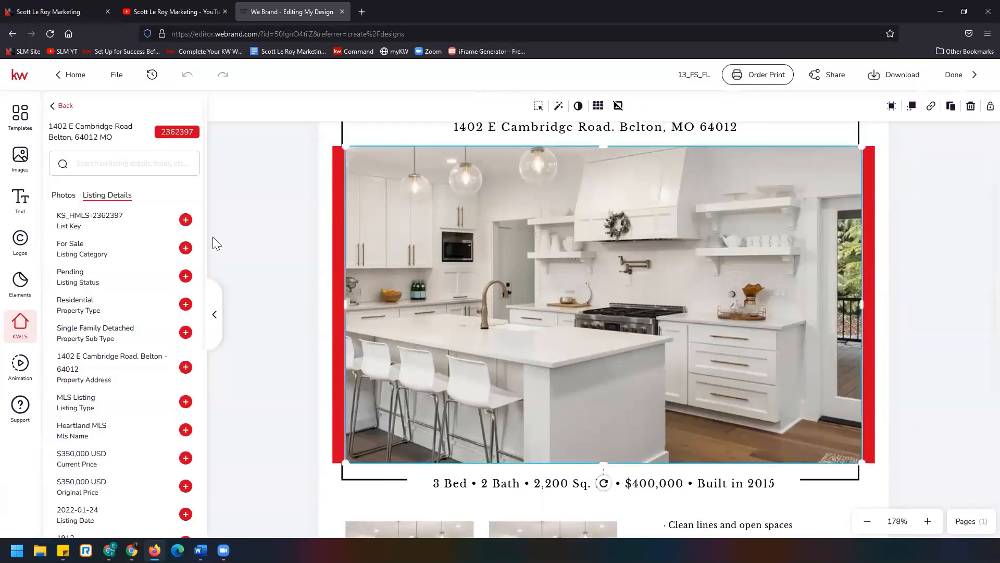
{"action": "left_click", "coordinate": [64, 198]}
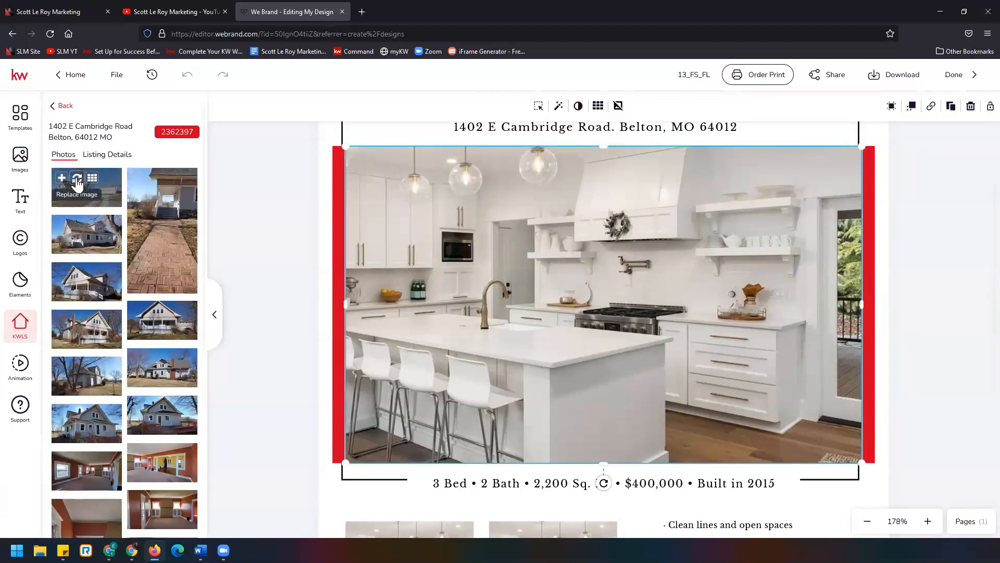
{"action": "left_click", "coordinate": [77, 180]}
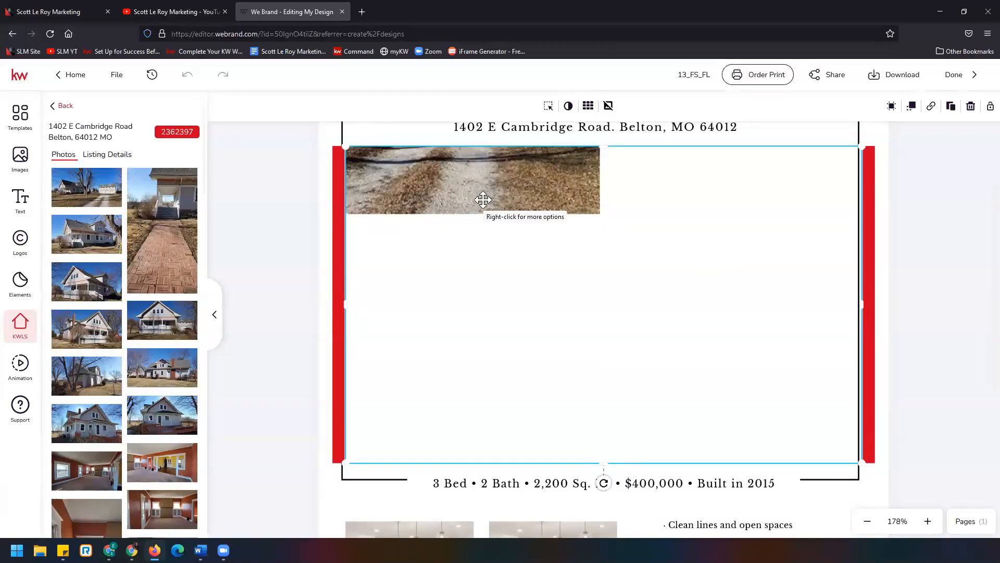
{"action": "left_click", "coordinate": [548, 106]}
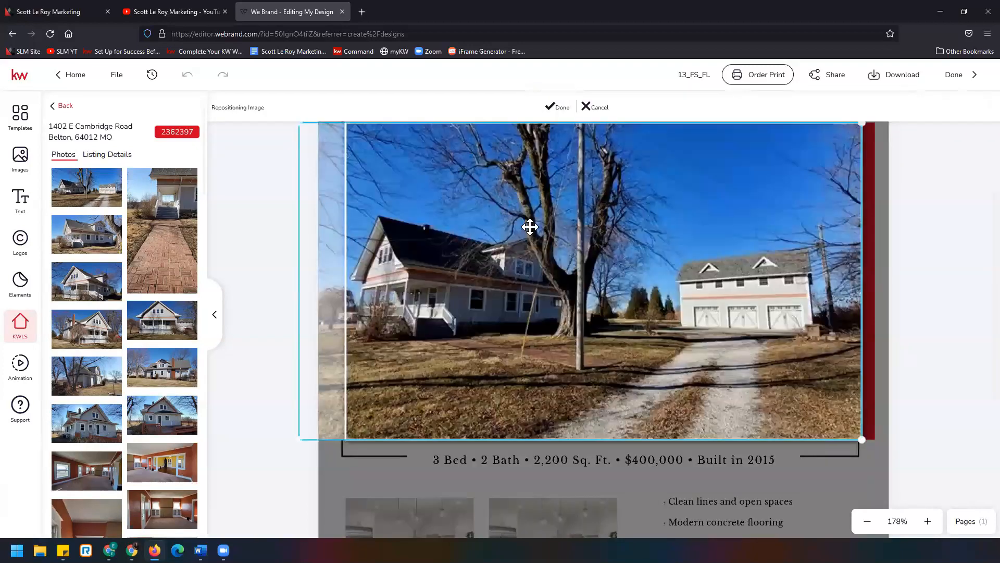
{"action": "left_click", "coordinate": [562, 109]}
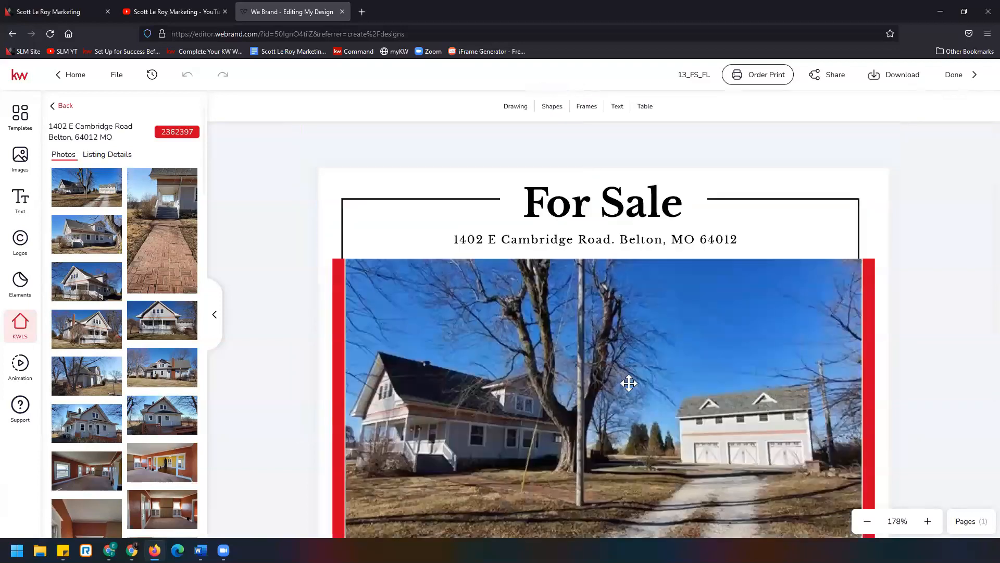
- Review the imported images in the Images panel's Add section and scroll through the flier
{"action": "scroll", "coordinate": [629, 383], "scroll_direction": "down", "scroll_amount": 2}
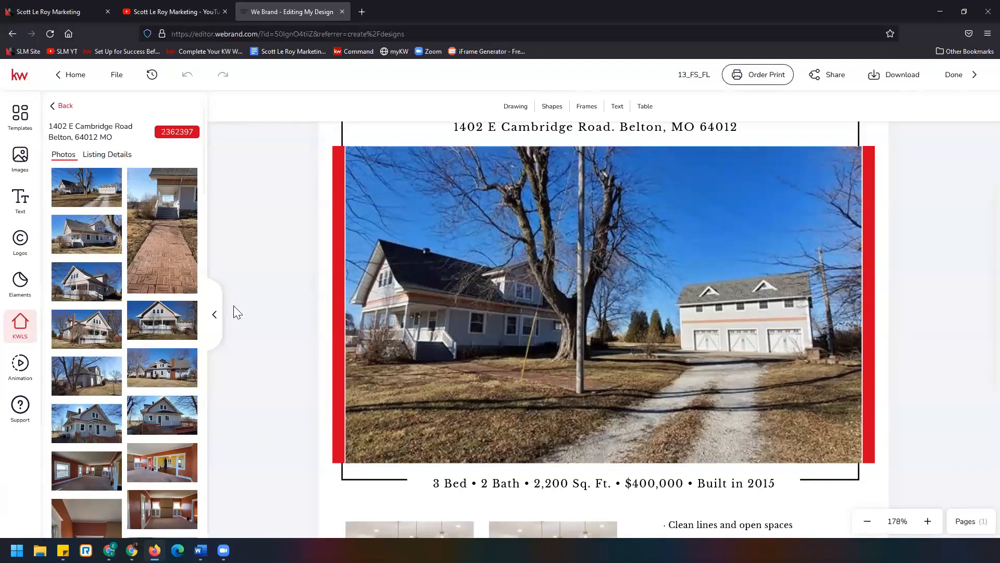
{"action": "left_click", "coordinate": [20, 162]}
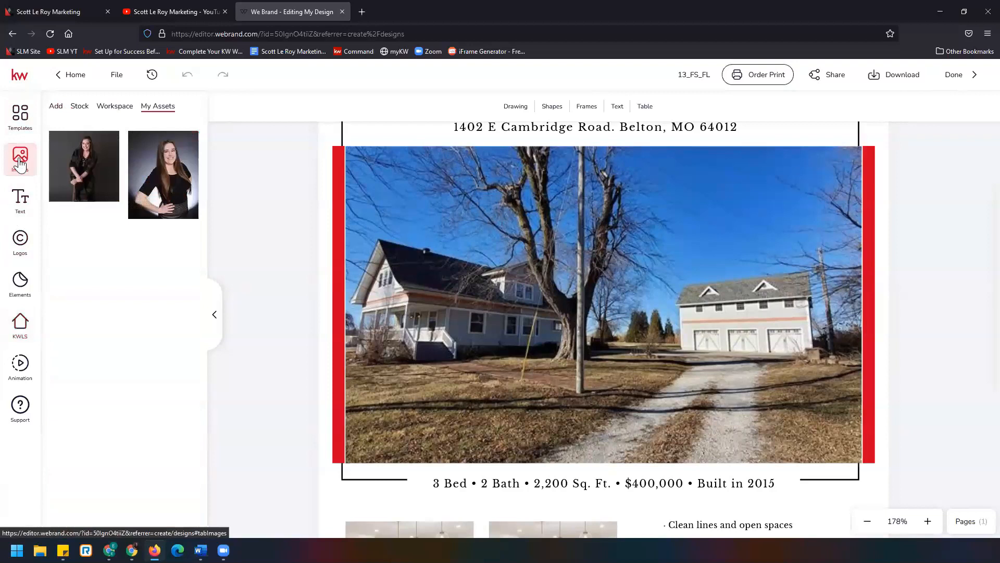
{"action": "left_click", "coordinate": [57, 107]}
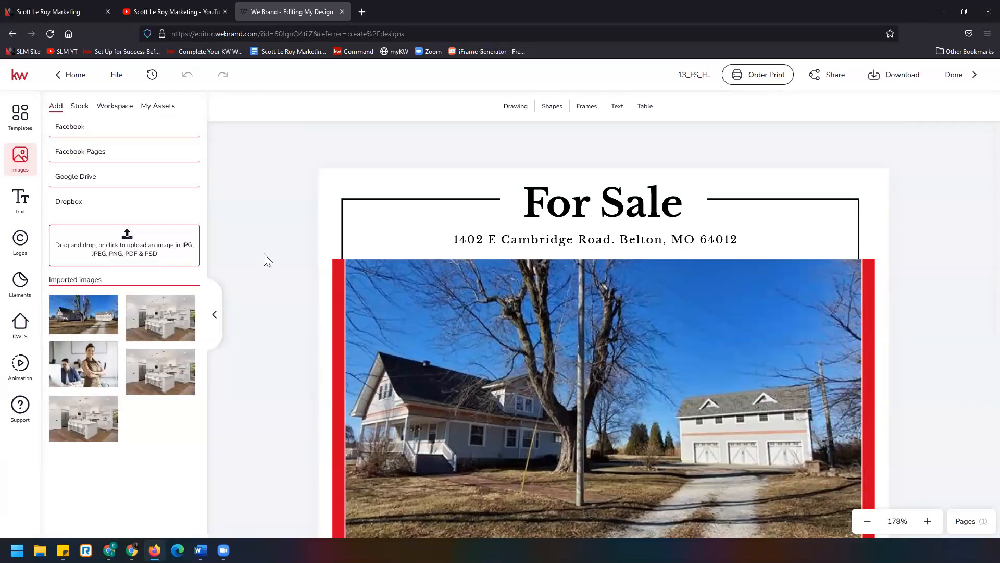
{"action": "scroll", "coordinate": [268, 255], "scroll_direction": "down", "scroll_amount": 5}
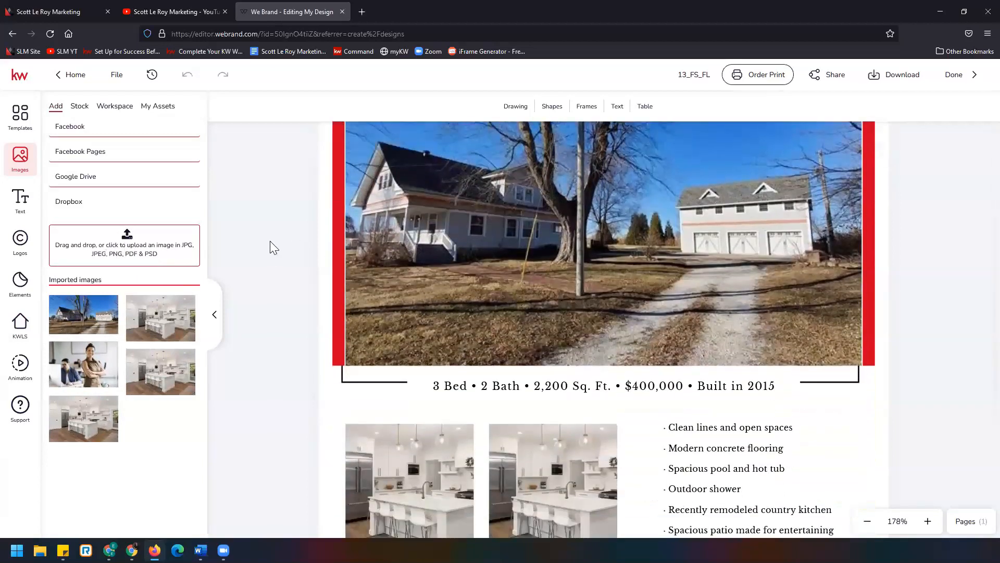
{"action": "scroll", "coordinate": [269, 241], "scroll_direction": "down", "scroll_amount": 4}
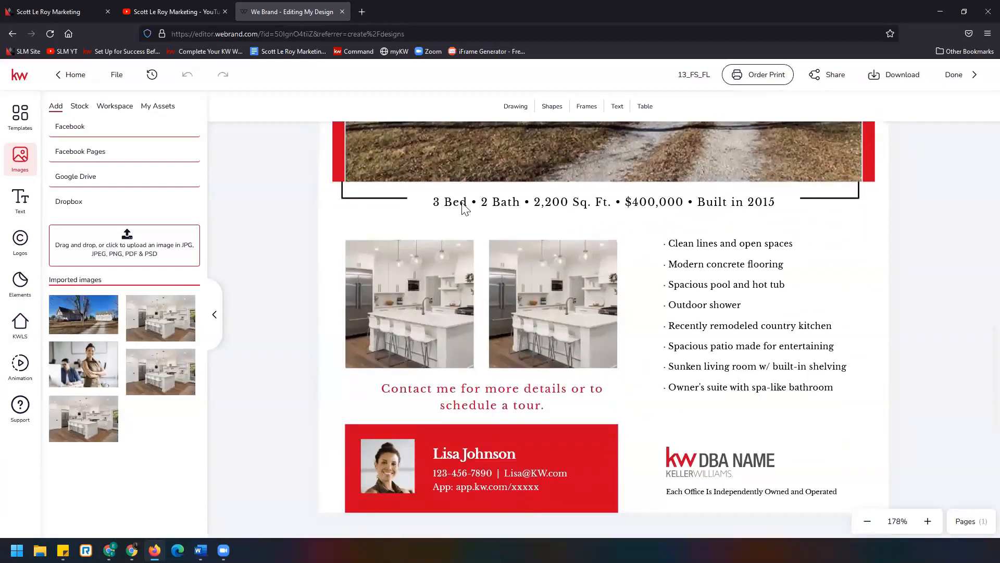
- Open the listing details and edit the details line to read 4 Bed and 2,006 Sq. Ft
{"action": "left_click", "coordinate": [465, 207]}
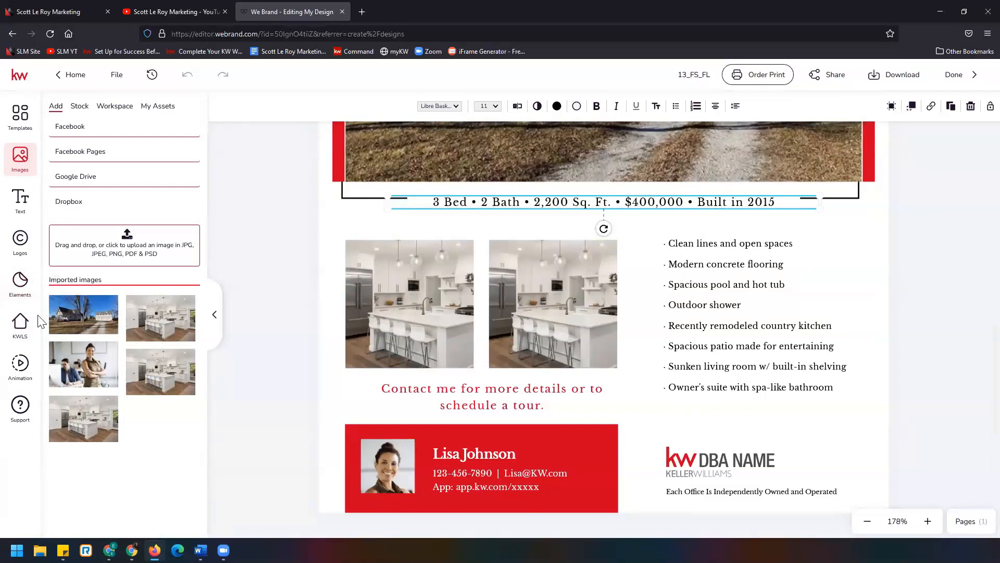
{"action": "left_click", "coordinate": [24, 339]}
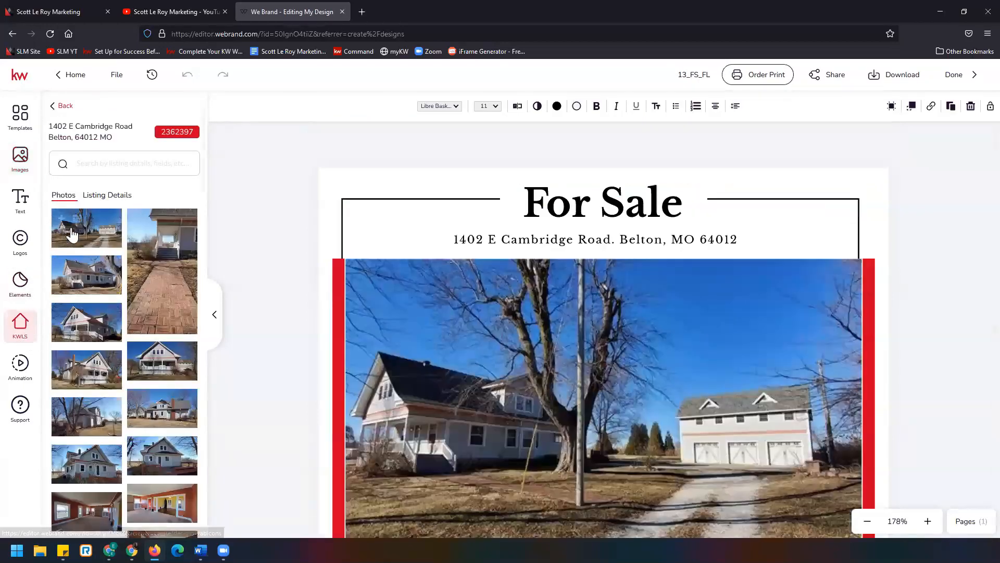
{"action": "left_click", "coordinate": [115, 196]}
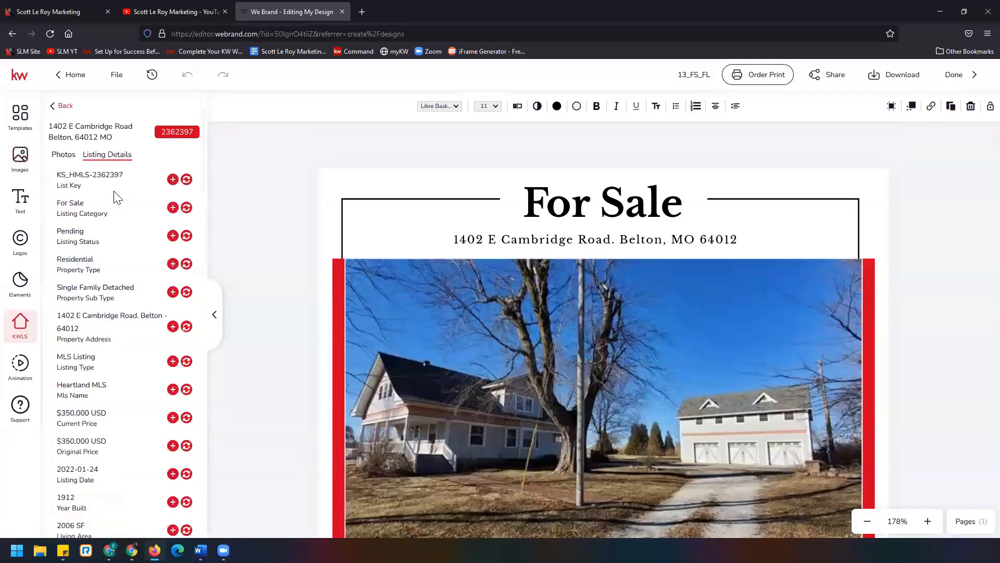
{"action": "scroll", "coordinate": [99, 255], "scroll_direction": "down", "scroll_amount": 6}
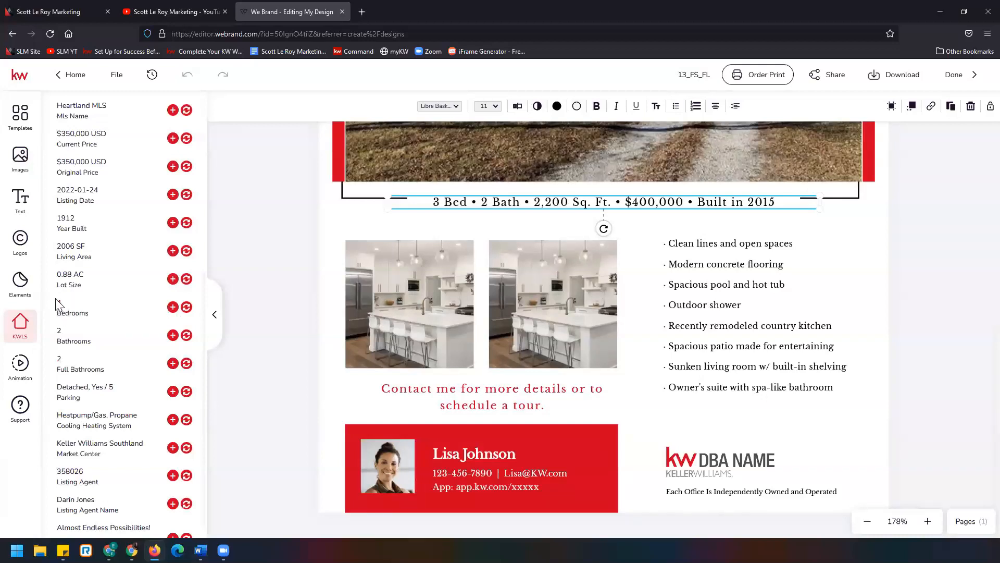
{"action": "left_click", "coordinate": [439, 203]}
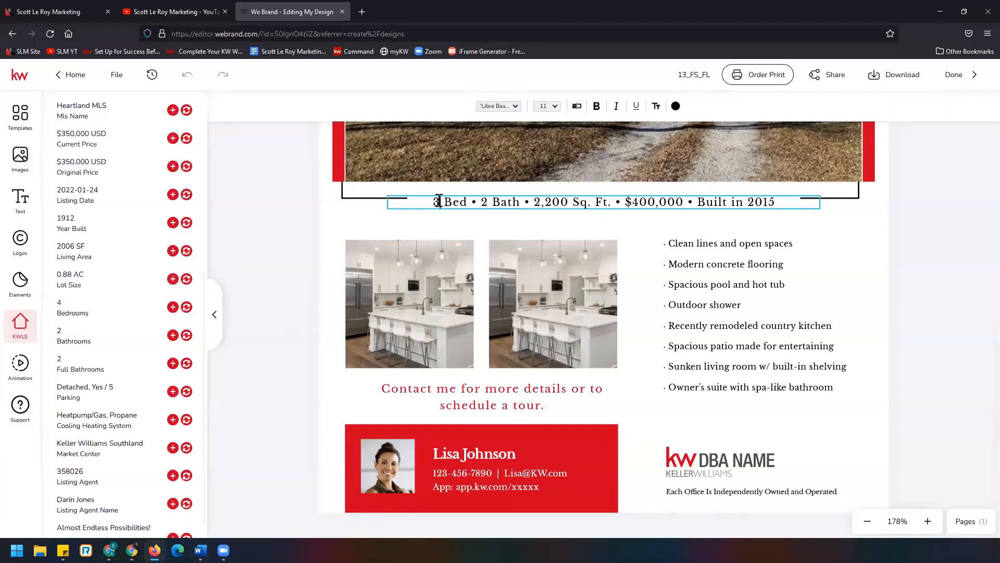
{"action": "left_click", "coordinate": [440, 205]}
{"action": "key", "text": "BackSpace"}
{"action": "type", "text": "4"}
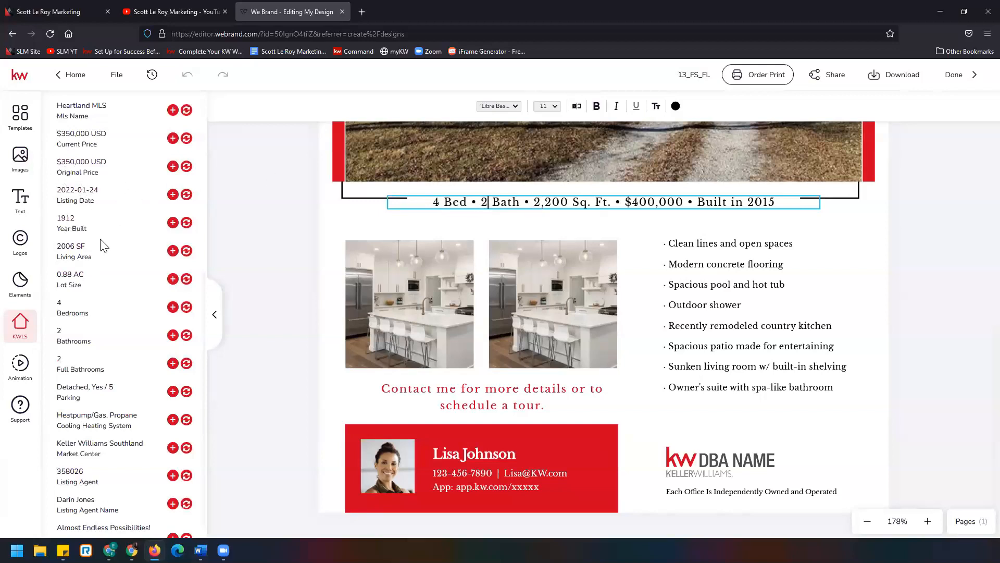
{"action": "left_click", "coordinate": [488, 203]}
{"action": "left_click_drag", "start_coordinate": [548, 205], "coordinate": [564, 205]}
{"action": "type", "text": "006"}
- Change the price to $350,000 and the build year to 1912 in the details line
{"action": "left_click_drag", "start_coordinate": [636, 204], "coordinate": [646, 204]}
{"action": "type", "text": "35"}
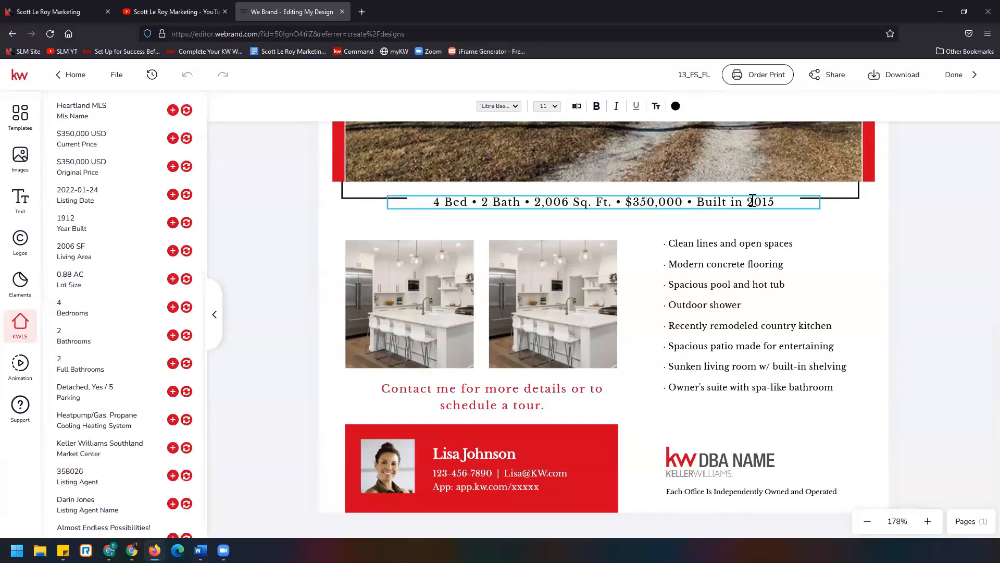
{"action": "left_click_drag", "start_coordinate": [754, 204], "coordinate": [772, 207]}
{"action": "type", "text": "1912"}
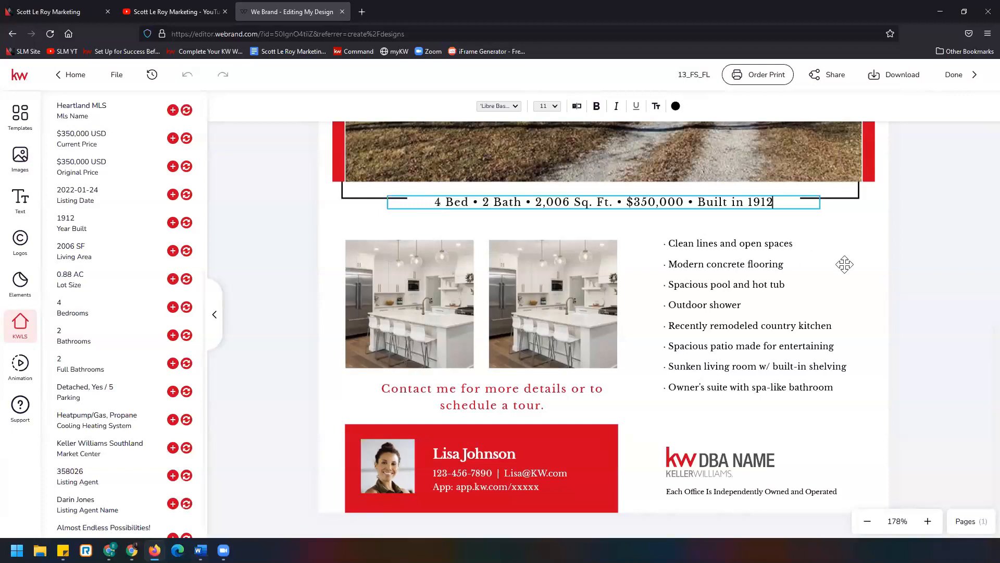
- Try to replace the first kitchen photo with one of the listing's interior photos
{"action": "scroll", "coordinate": [786, 263], "scroll_direction": "down", "scroll_amount": 1}
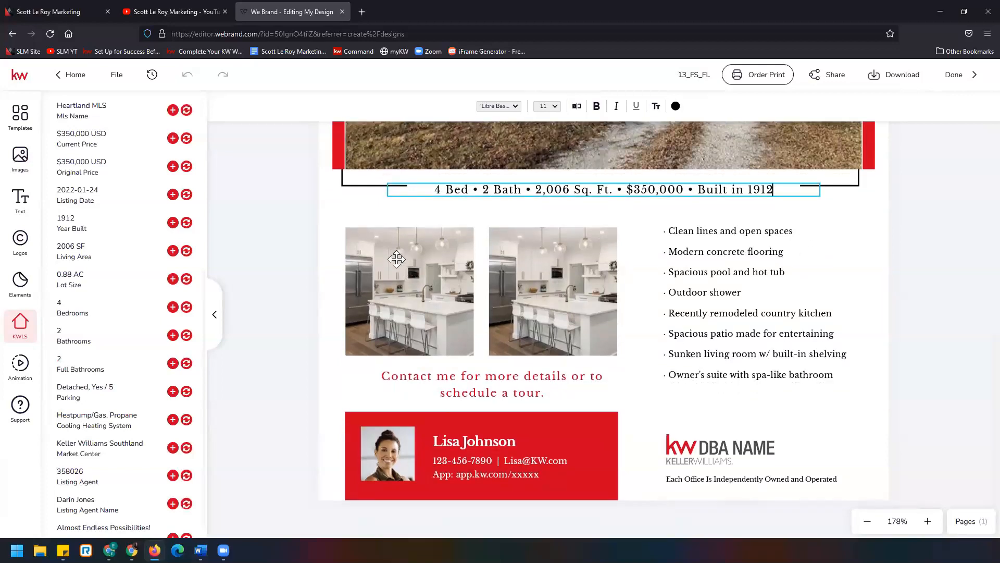
{"action": "key", "text": "Escape"}
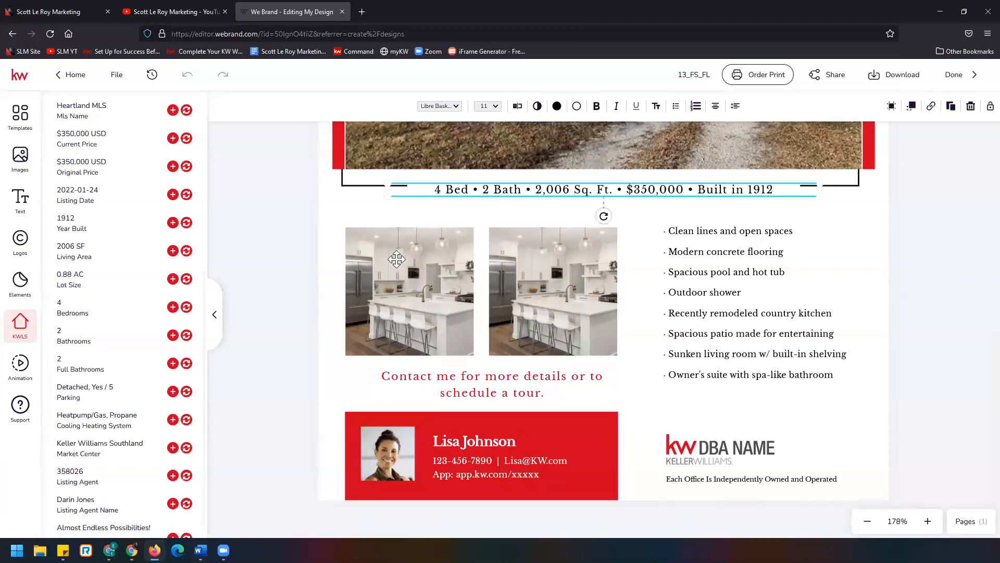
{"action": "left_click", "coordinate": [397, 259]}
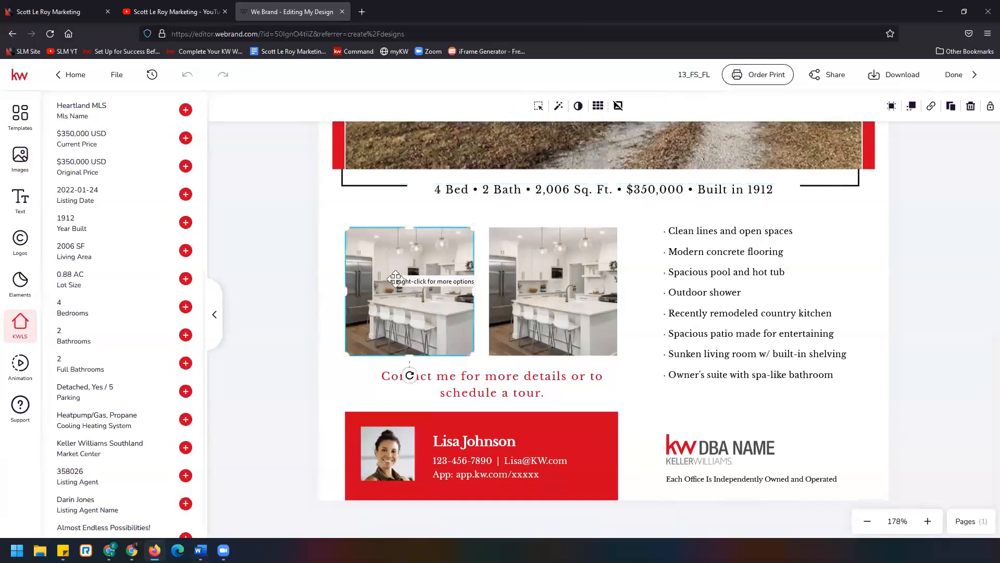
{"action": "scroll", "coordinate": [124, 301], "scroll_direction": "up", "scroll_amount": 5}
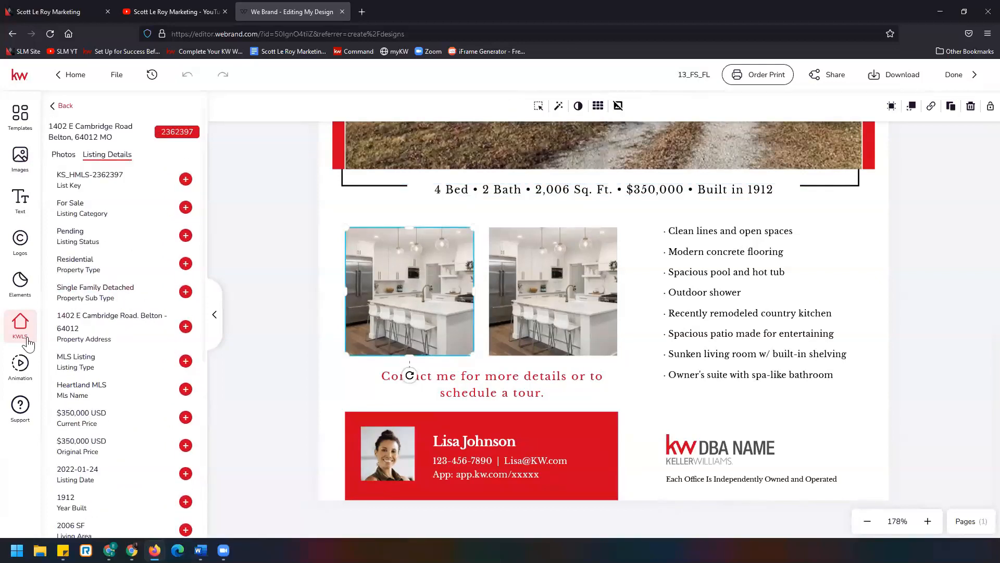
{"action": "left_click", "coordinate": [65, 155]}
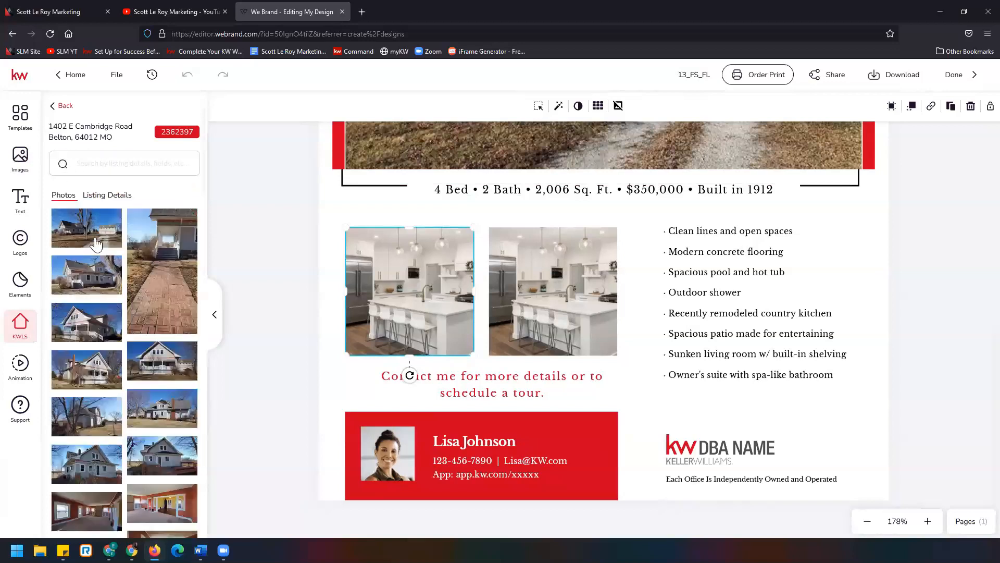
{"action": "scroll", "coordinate": [108, 354], "scroll_direction": "down", "scroll_amount": 2}
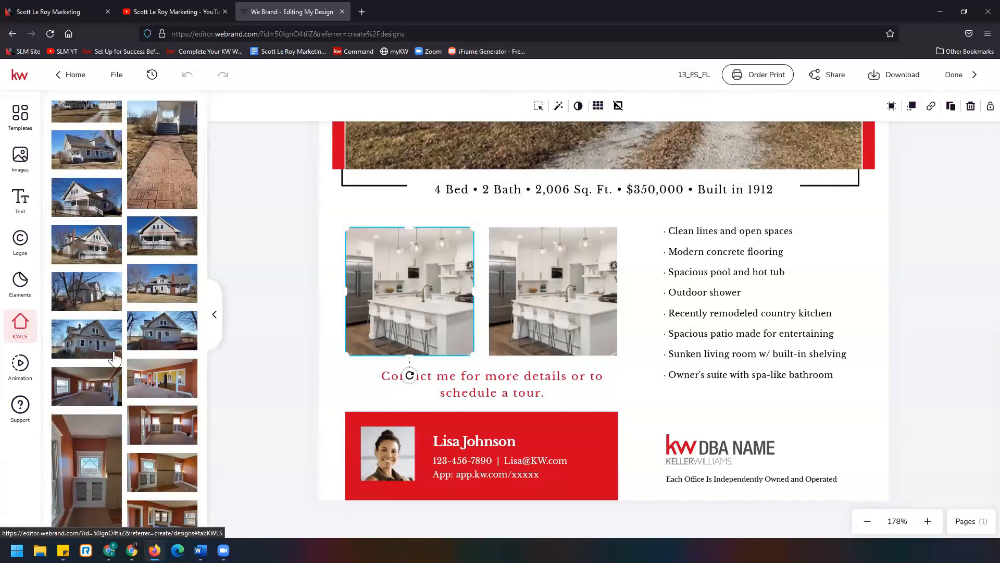
{"action": "scroll", "coordinate": [115, 358], "scroll_direction": "down", "scroll_amount": 7}
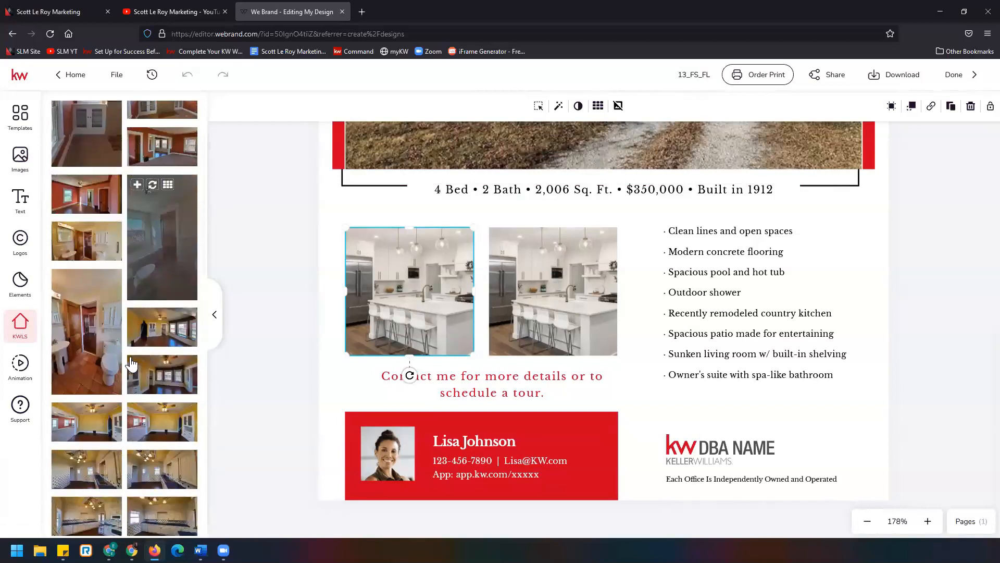
{"action": "scroll", "coordinate": [177, 395], "scroll_direction": "down", "scroll_amount": 1}
{"action": "scroll", "coordinate": [177, 395], "scroll_direction": "down", "scroll_amount": 1}
{"action": "mouse_move", "coordinate": [76, 384]}
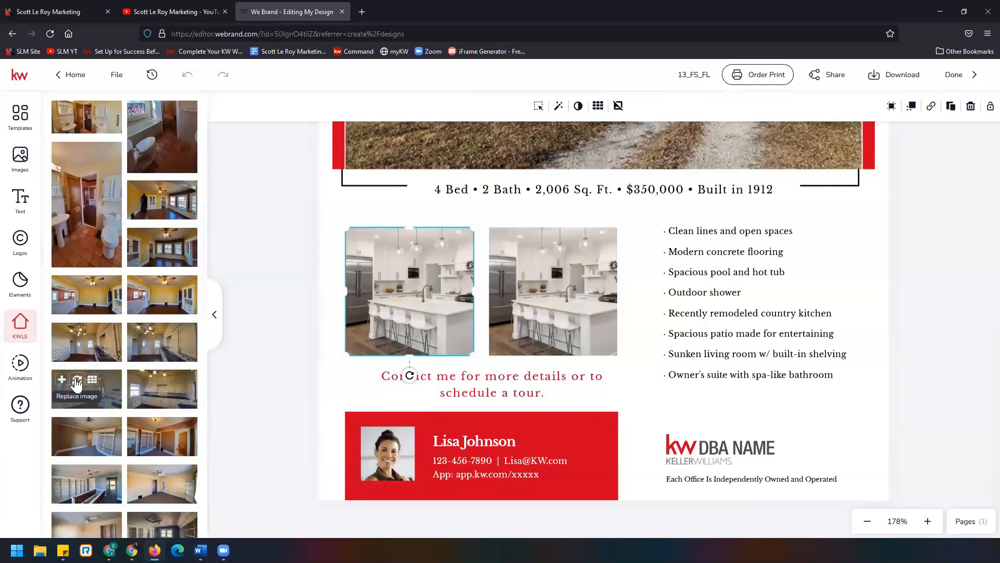
{"action": "left_click", "coordinate": [76, 382]}
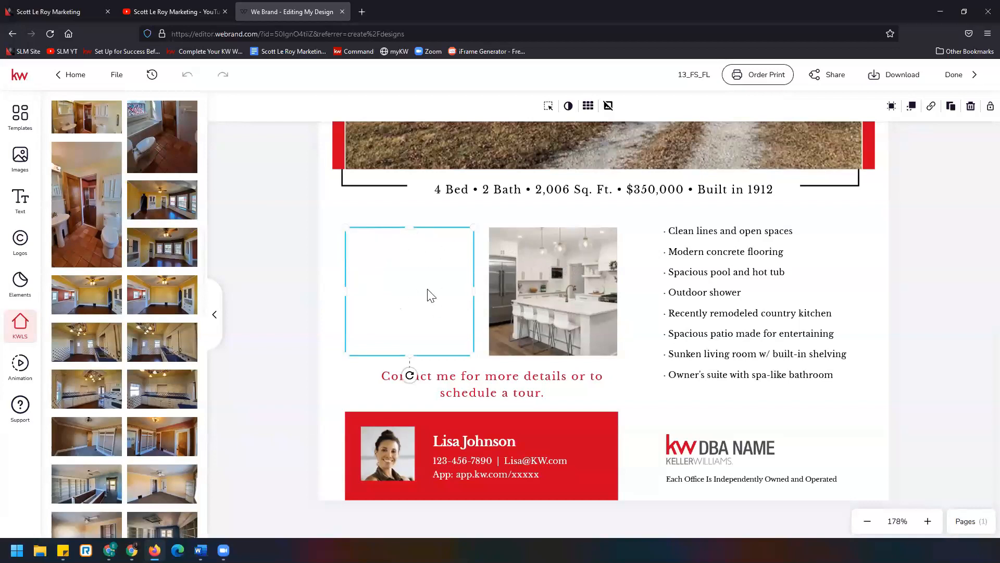
- Add the listing's bathroom photo to the flier
{"action": "left_click", "coordinate": [21, 157]}
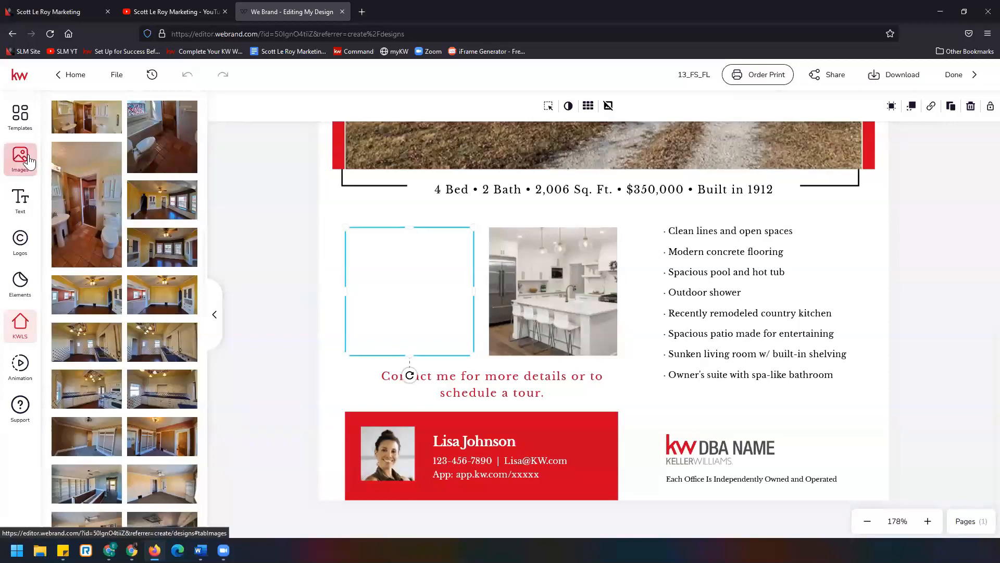
{"action": "scroll", "coordinate": [315, 358], "scroll_direction": "down", "scroll_amount": 9}
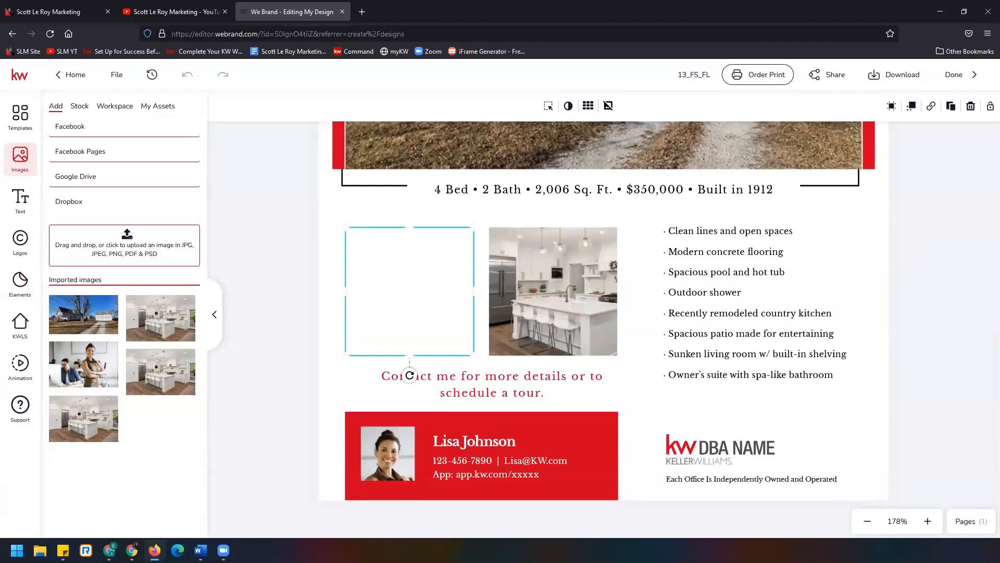
{"action": "left_click", "coordinate": [26, 331]}
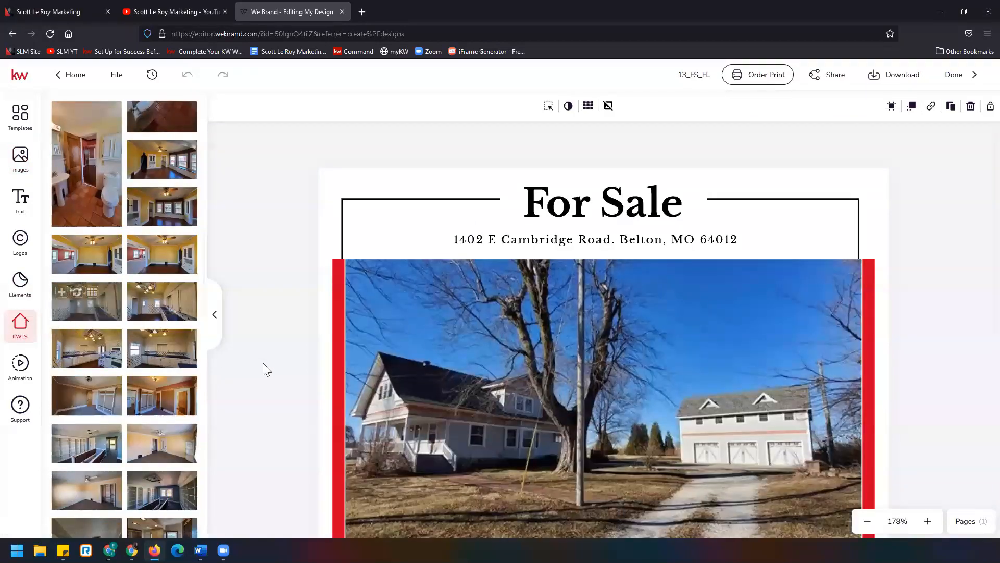
{"action": "scroll", "coordinate": [263, 363], "scroll_direction": "down", "scroll_amount": 6}
{"action": "scroll", "coordinate": [86, 364], "scroll_direction": "down", "scroll_amount": 5}
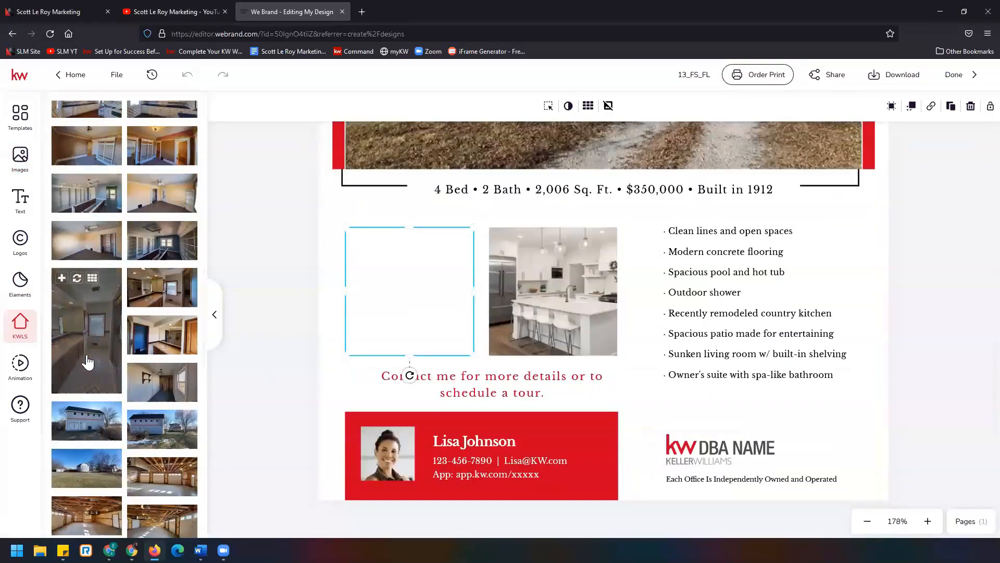
{"action": "mouse_move", "coordinate": [141, 333]}
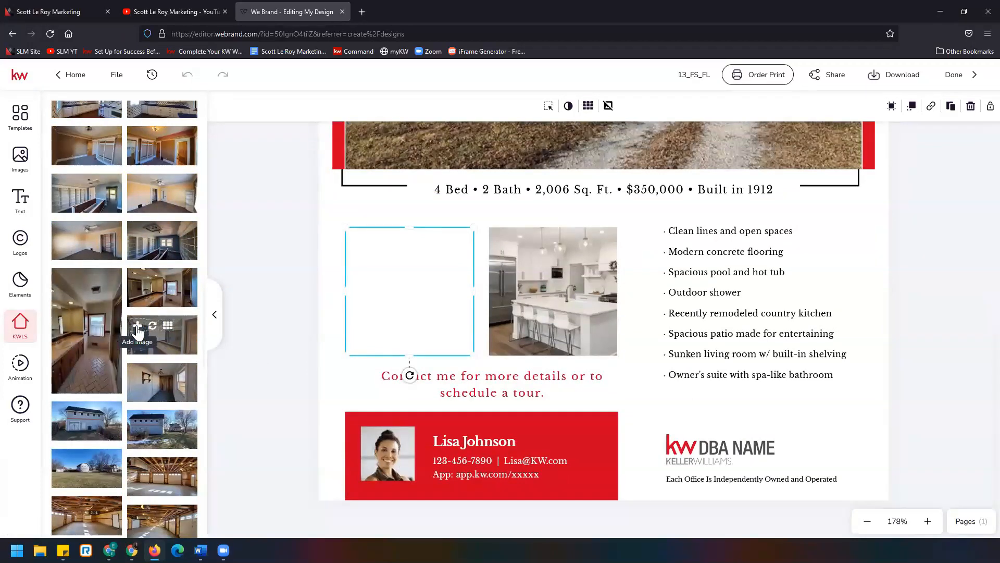
{"action": "left_click", "coordinate": [137, 330]}
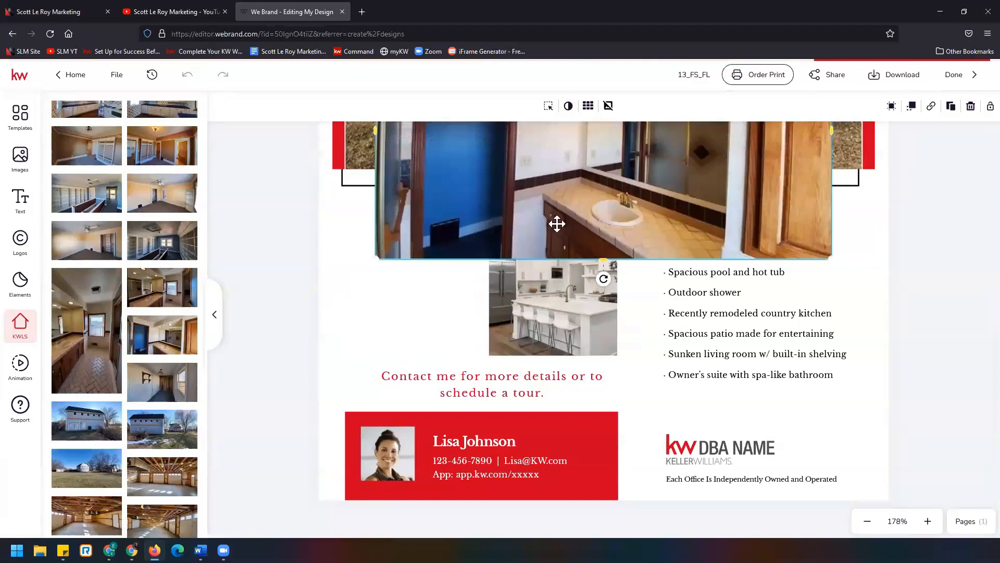
- Shrink the bathroom photo and place it in the first photo frame below the details line
{"action": "scroll", "coordinate": [677, 364], "scroll_direction": "up", "scroll_amount": 1}
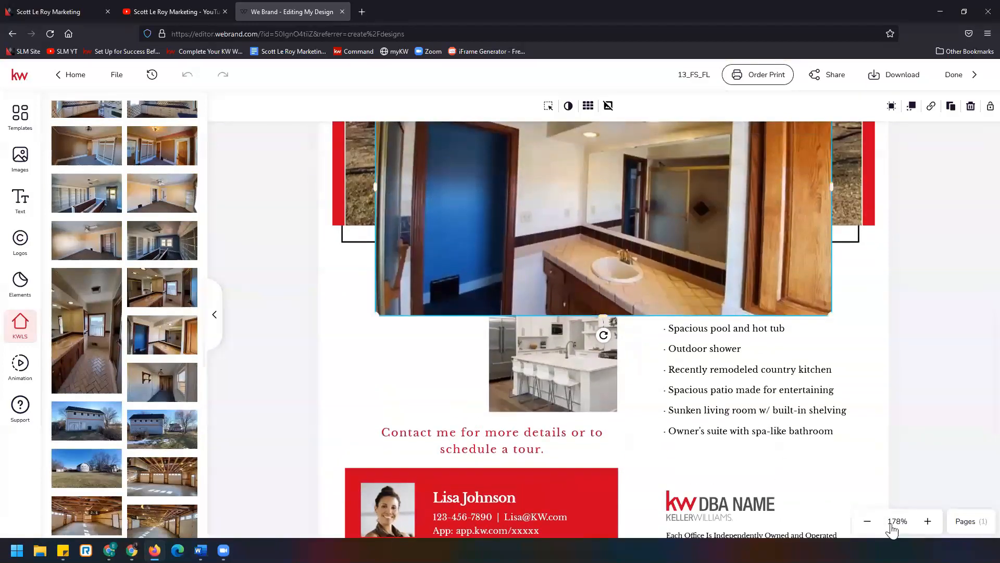
{"action": "left_click", "coordinate": [867, 522]}
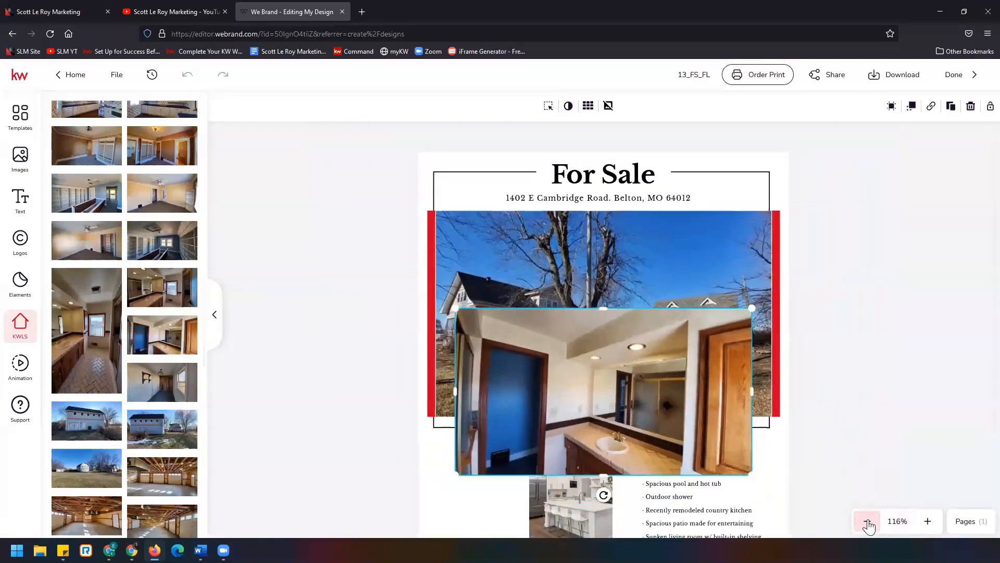
{"action": "left_click", "coordinate": [868, 522]}
{"action": "scroll", "coordinate": [635, 260], "scroll_direction": "down", "scroll_amount": 3}
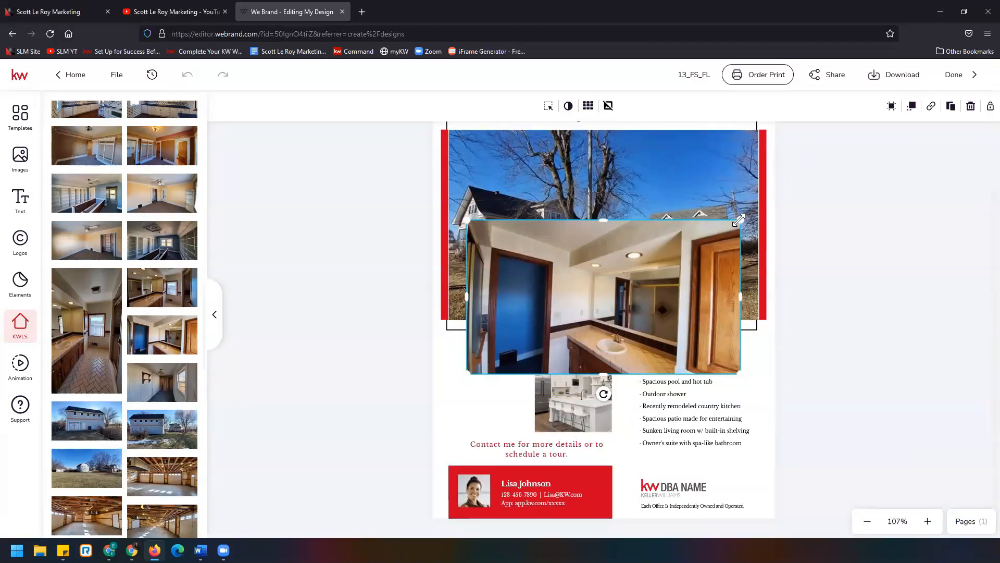
{"action": "left_click_drag", "start_coordinate": [739, 220], "coordinate": [567, 317]}
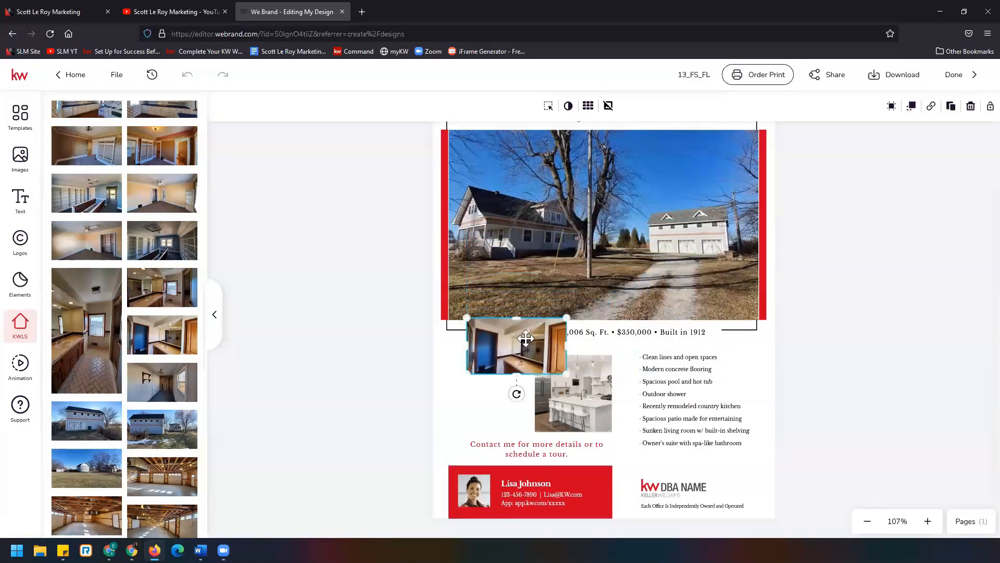
{"action": "left_click_drag", "start_coordinate": [515, 338], "coordinate": [491, 365]}
{"action": "left_click_drag", "start_coordinate": [540, 399], "coordinate": [532, 395]}
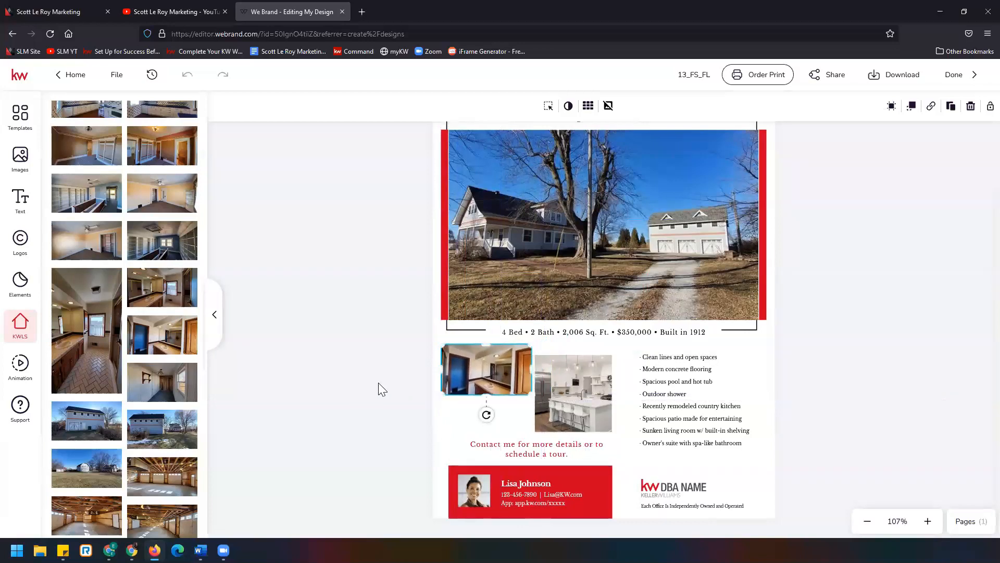
{"action": "left_click", "coordinate": [385, 406]}
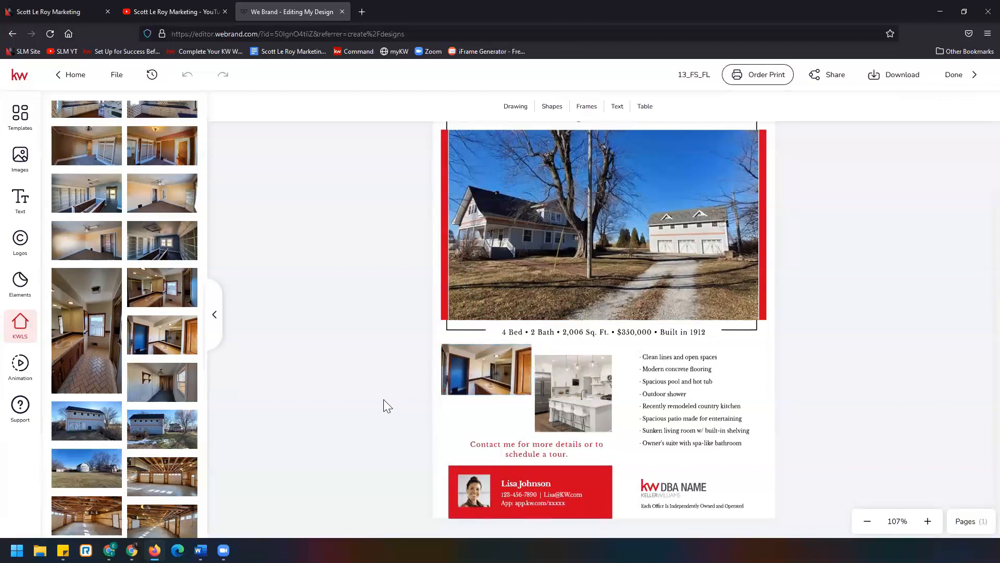
- Add the listing's two-window room photo, shrink it over the second kitchen photo, and remove that kitchen photo
{"action": "scroll", "coordinate": [161, 354], "scroll_direction": "down", "scroll_amount": 5}
{"action": "scroll", "coordinate": [159, 353], "scroll_direction": "down", "scroll_amount": 3}
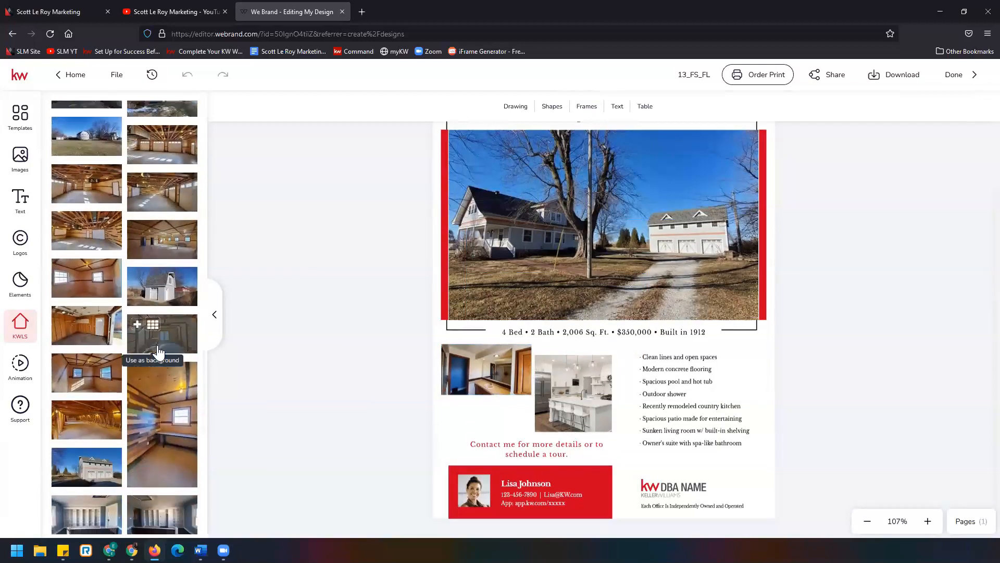
{"action": "scroll", "coordinate": [159, 353], "scroll_direction": "down", "scroll_amount": 1}
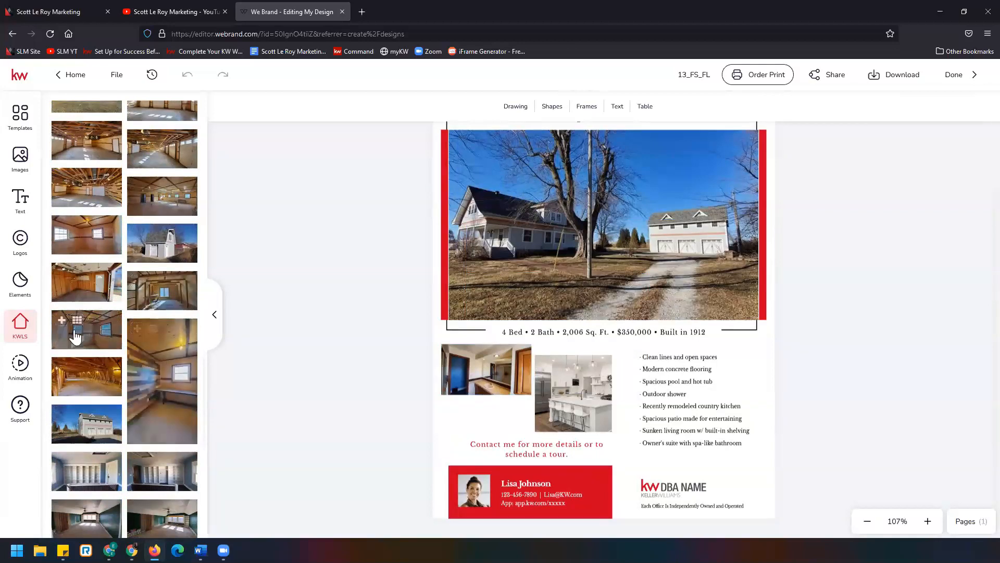
{"action": "left_click", "coordinate": [76, 336]}
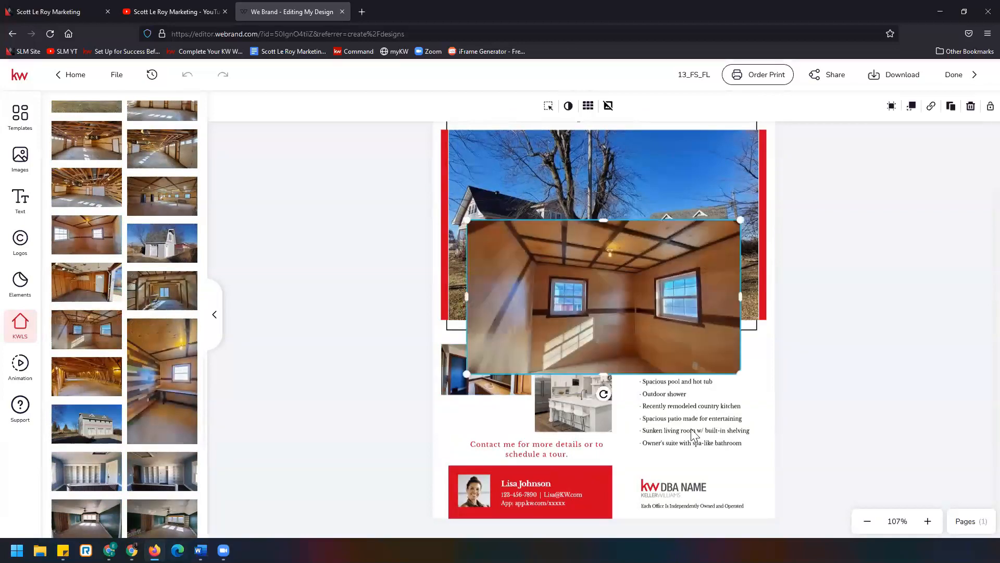
{"action": "left_click_drag", "start_coordinate": [739, 220], "coordinate": [598, 411]}
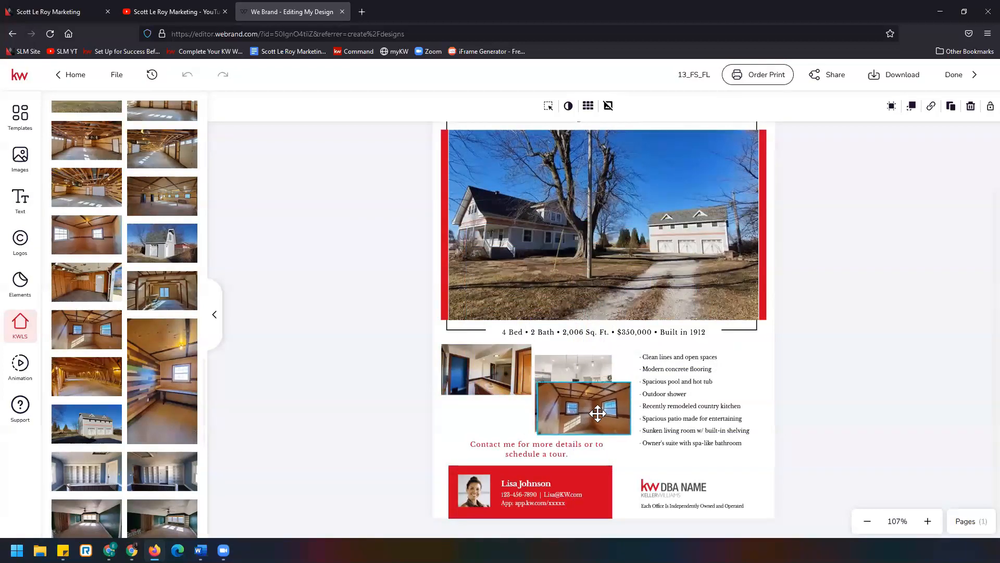
{"action": "left_click", "coordinate": [575, 365]}
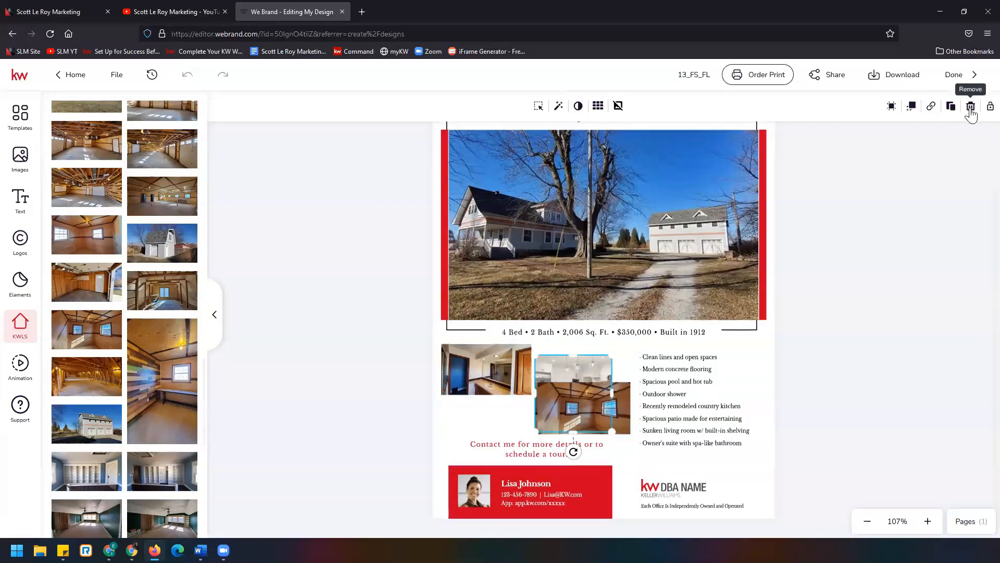
{"action": "left_click", "coordinate": [971, 106]}
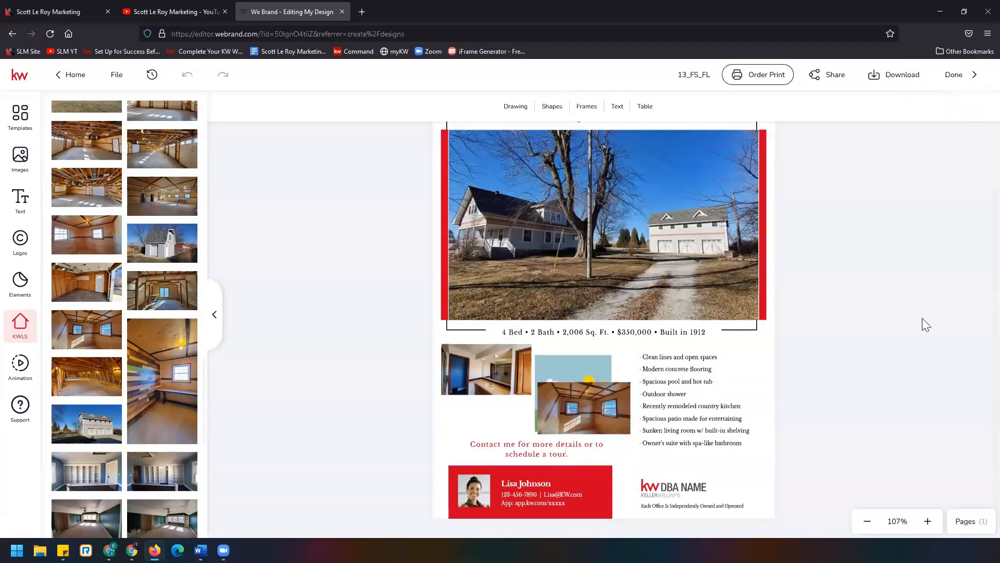
- Delete the leftover empty placeholder frame behind the two-window room photo
{"action": "left_click", "coordinate": [576, 365]}
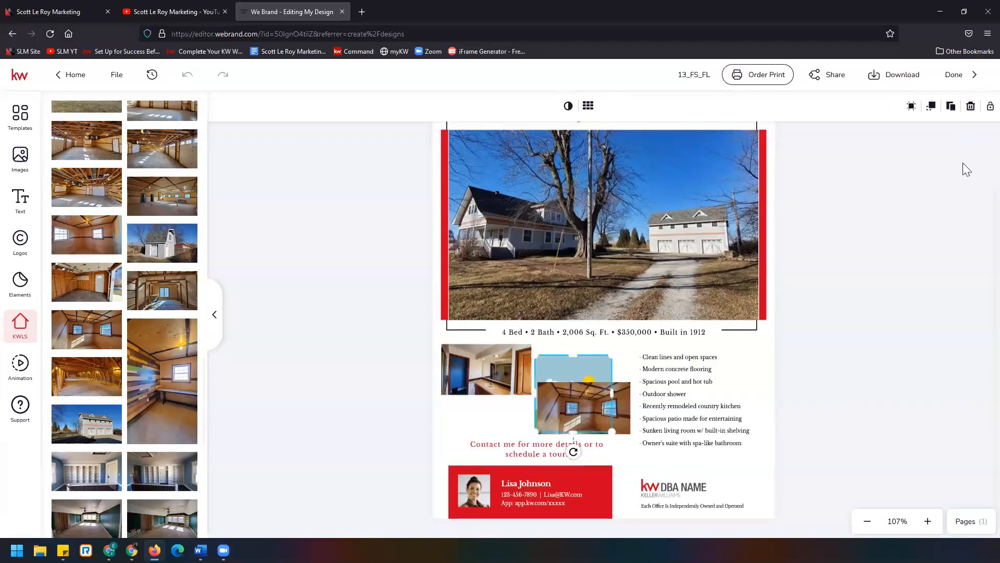
{"action": "left_click", "coordinate": [969, 108]}
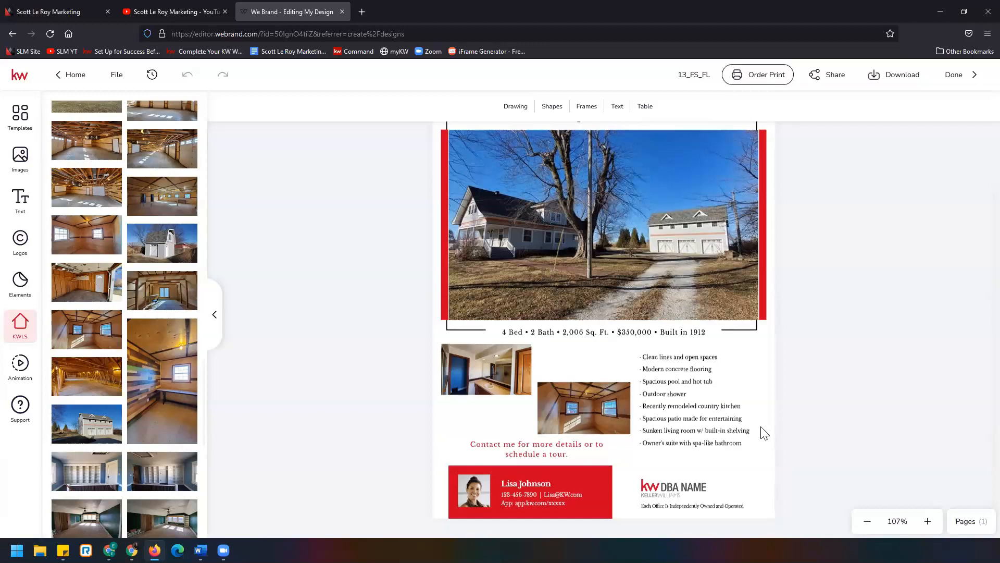
- Replace the bulleted feature list with the listing's property description from the listing details
{"action": "left_click", "coordinate": [929, 522]}
{"action": "left_click", "coordinate": [931, 523]}
{"action": "left_click", "coordinate": [931, 523]}
{"action": "left_click", "coordinate": [931, 523]}
{"action": "left_click", "coordinate": [931, 523]}
{"action": "double_click", "coordinate": [931, 523]}
{"action": "left_click", "coordinate": [931, 523]}
{"action": "left_click", "coordinate": [931, 523]}
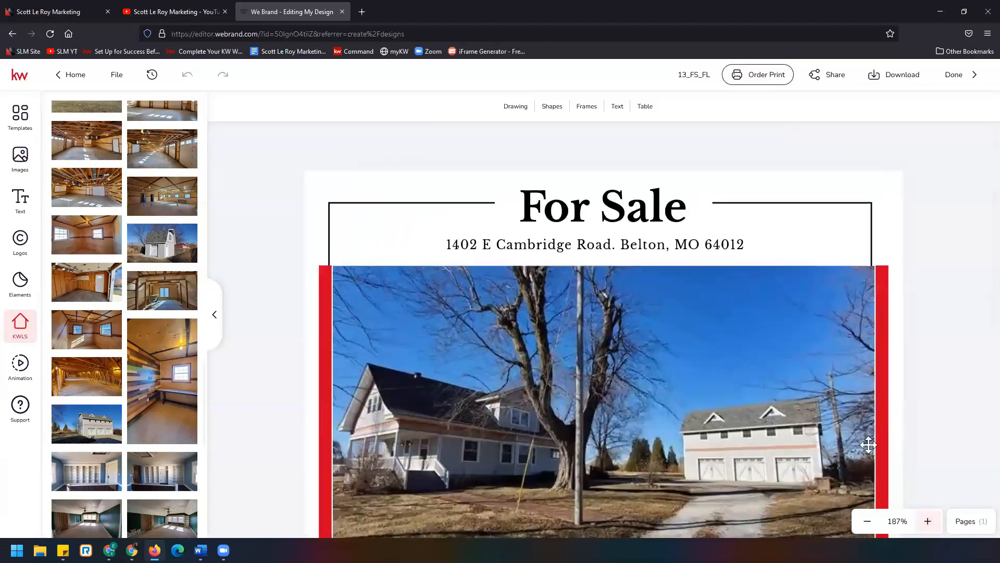
{"action": "scroll", "coordinate": [777, 374], "scroll_direction": "down", "scroll_amount": 7}
{"action": "scroll", "coordinate": [777, 374], "scroll_direction": "down", "scroll_amount": 1}
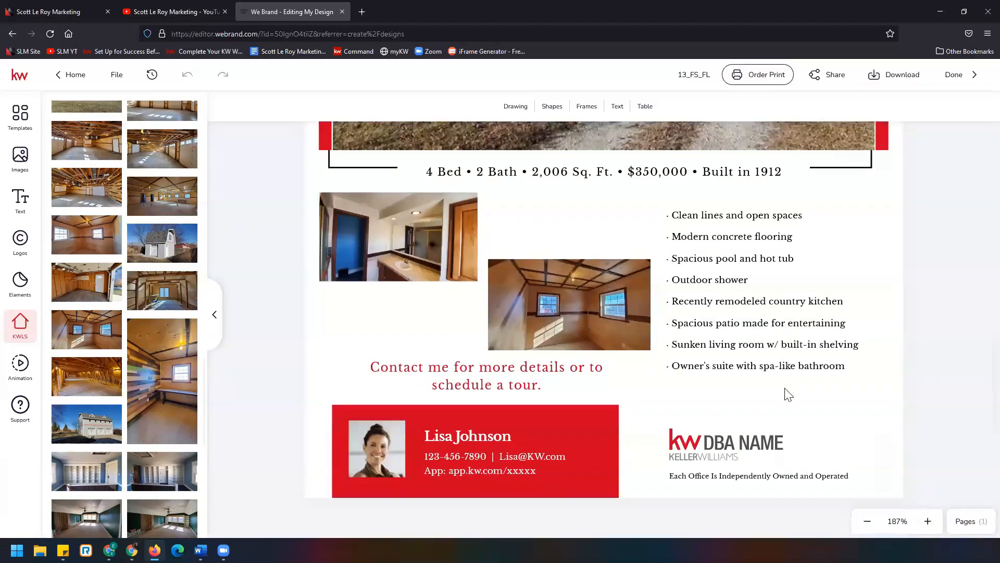
{"action": "left_click", "coordinate": [702, 223]}
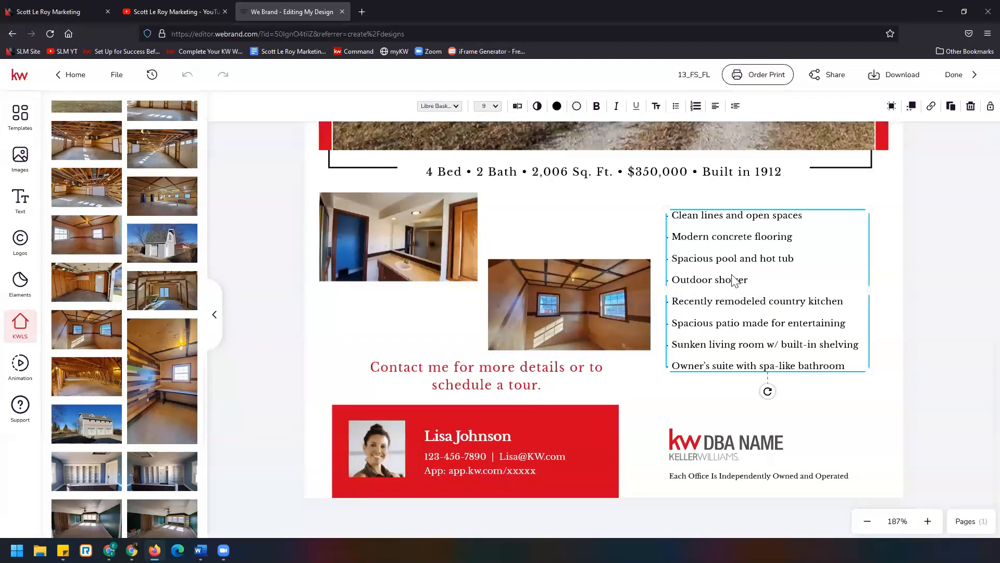
{"action": "scroll", "coordinate": [138, 258], "scroll_direction": "up", "scroll_amount": 2}
{"action": "scroll", "coordinate": [136, 258], "scroll_direction": "up", "scroll_amount": 15}
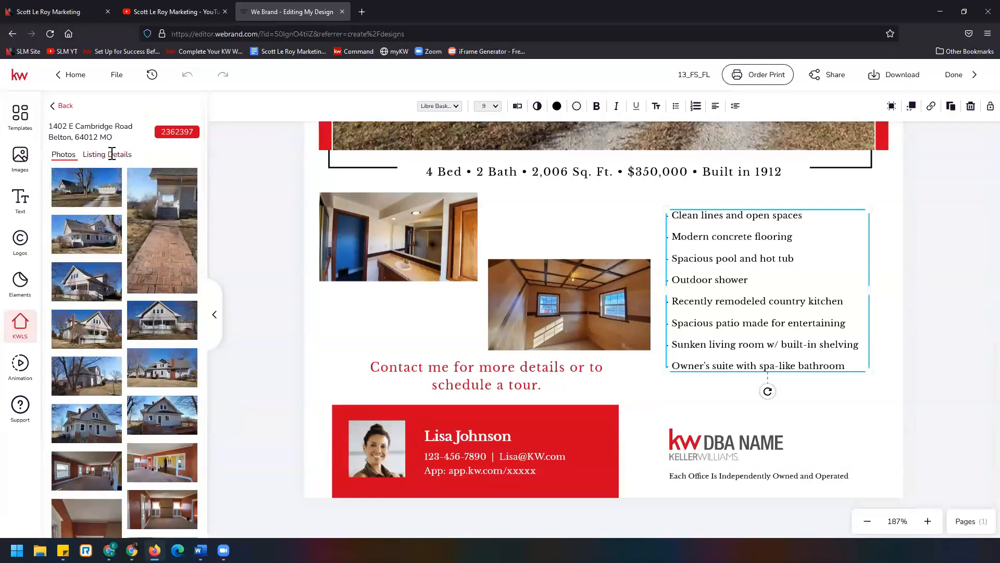
{"action": "left_click", "coordinate": [111, 154]}
{"action": "scroll", "coordinate": [132, 392], "scroll_direction": "down", "scroll_amount": 6}
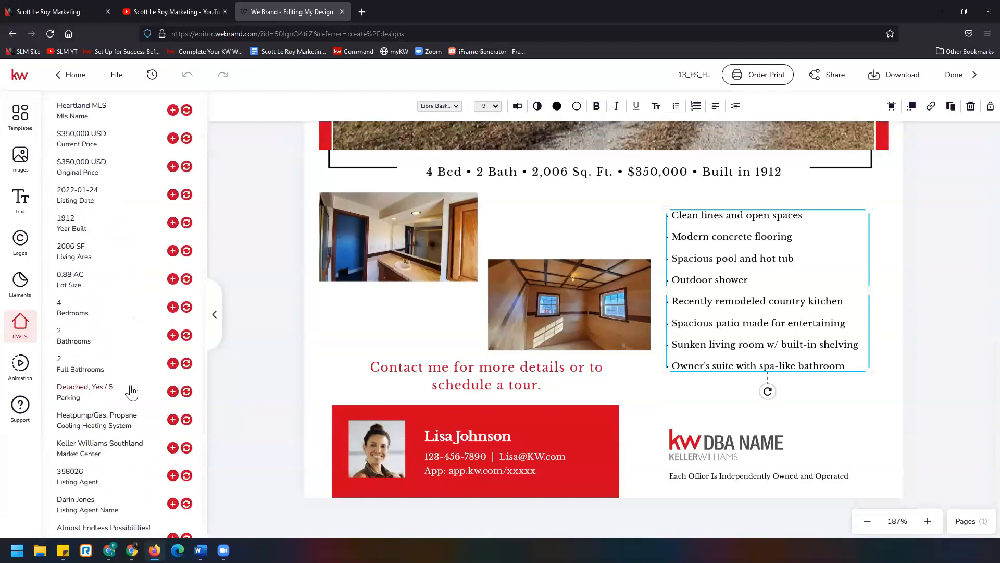
{"action": "key", "text": "ctrl+minus"}
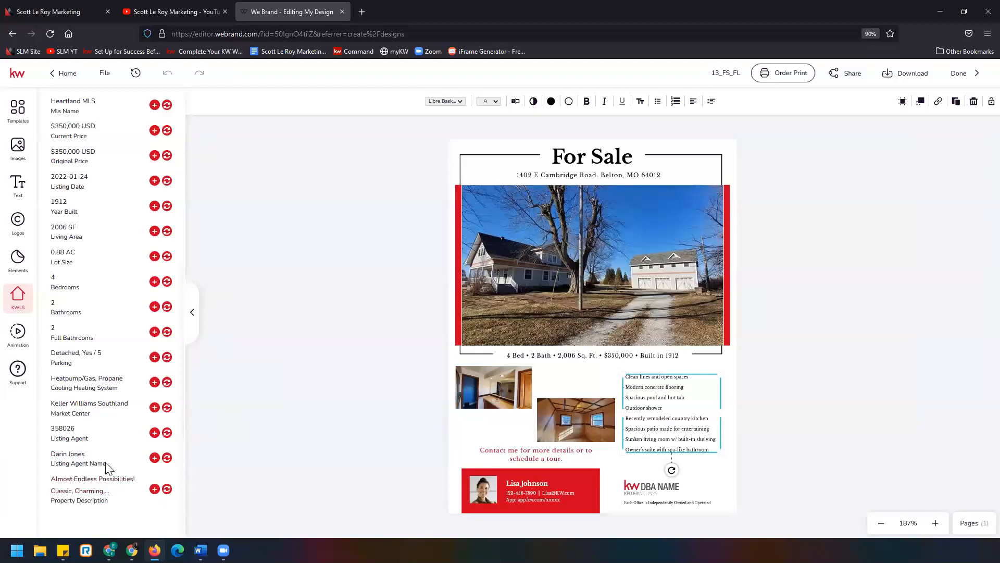
{"action": "left_click", "coordinate": [166, 490]}
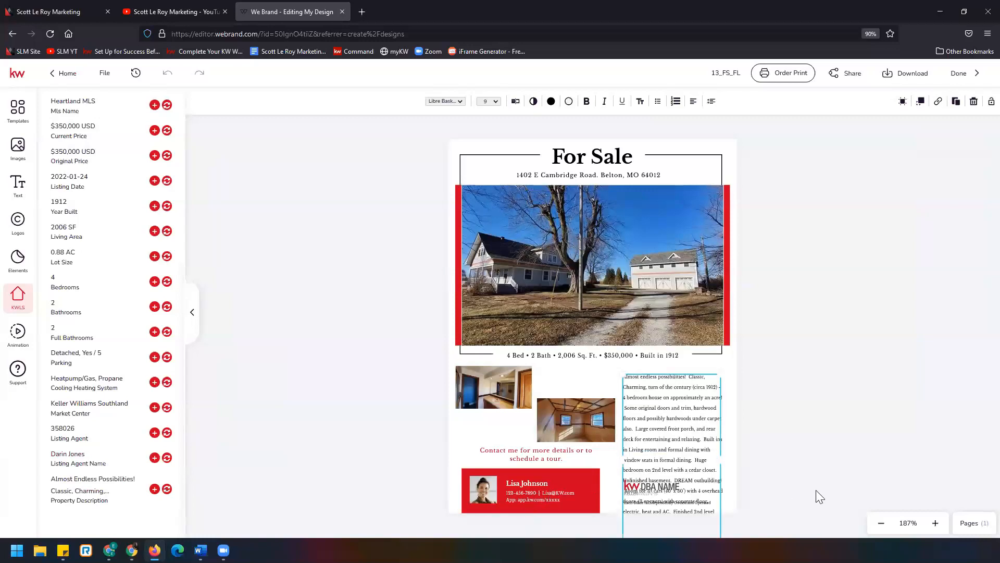
- Enlarge the description text box, extending it upward and widening it to the right beside the photos
{"action": "left_click", "coordinate": [935, 524]}
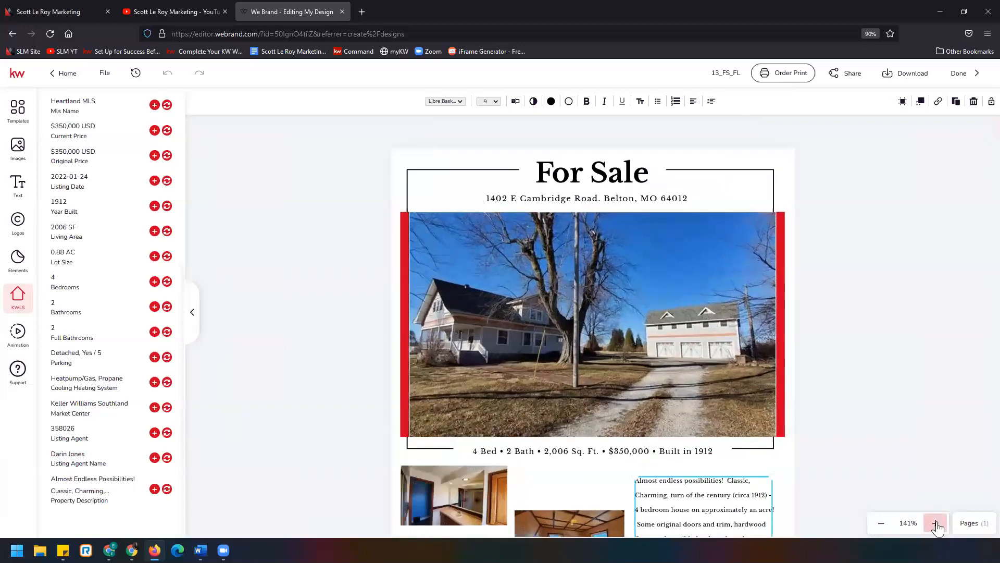
{"action": "left_click", "coordinate": [935, 524]}
{"action": "scroll", "coordinate": [904, 438], "scroll_direction": "down", "scroll_amount": 6}
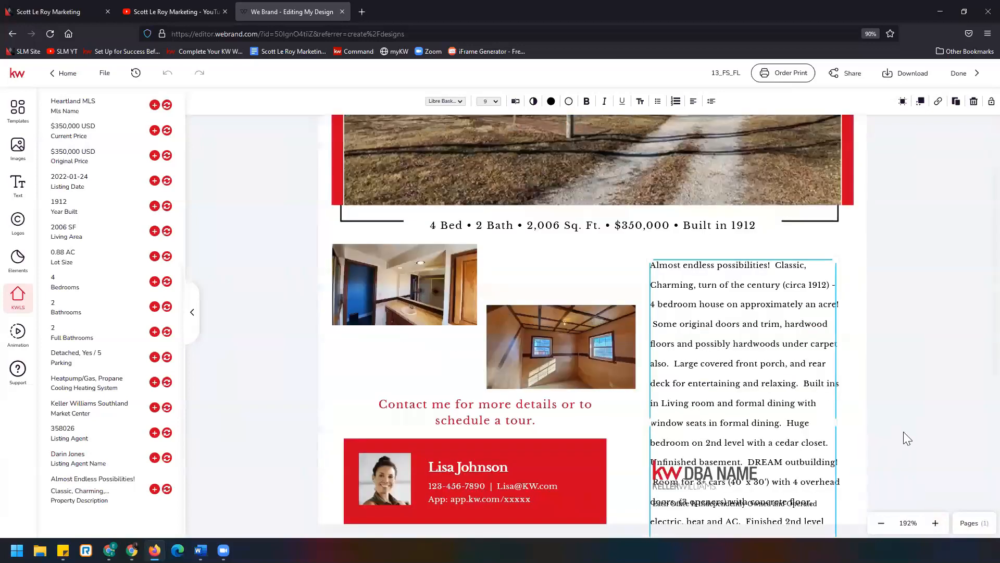
{"action": "scroll", "coordinate": [904, 443], "scroll_direction": "down", "scroll_amount": 1}
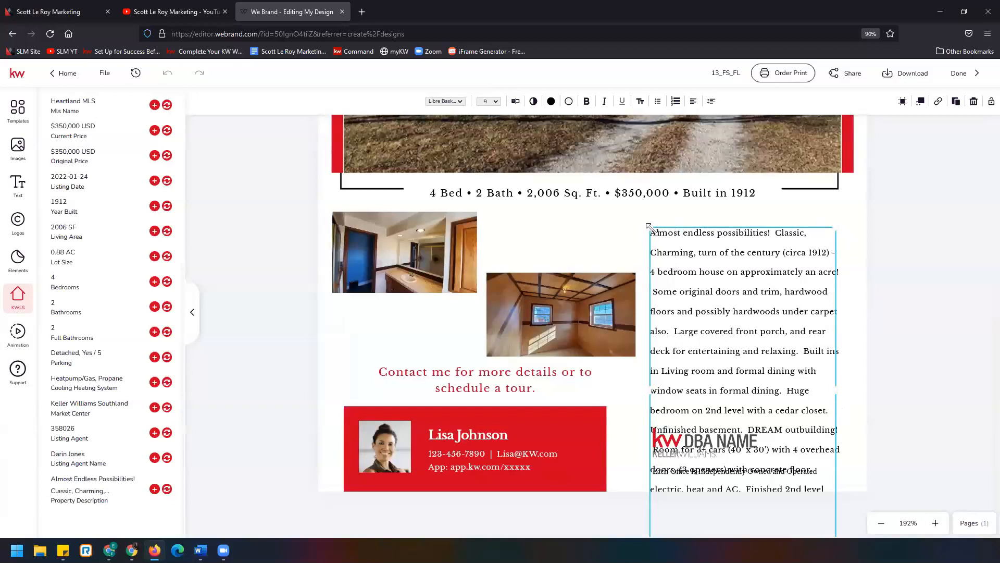
{"action": "left_click_drag", "start_coordinate": [646, 222], "coordinate": [640, 213]}
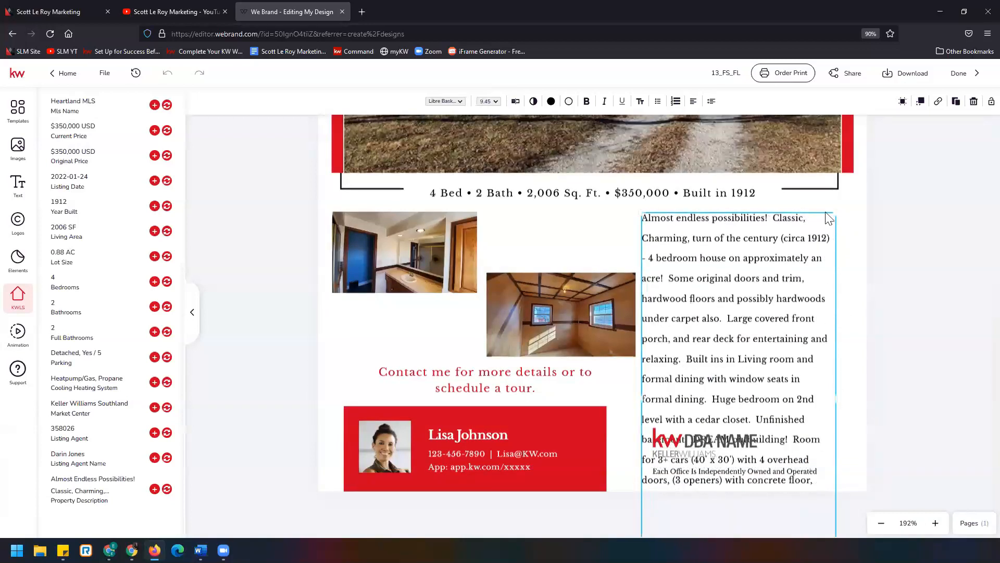
{"action": "mouse_move", "coordinate": [835, 214]}
{"action": "left_mouse_down"}
{"action": "mouse_move", "coordinate": [845, 194]}
{"action": "mouse_move", "coordinate": [841, 203]}
{"action": "left_mouse_up"}
{"action": "left_click_drag", "start_coordinate": [841, 370], "coordinate": [857, 371]}
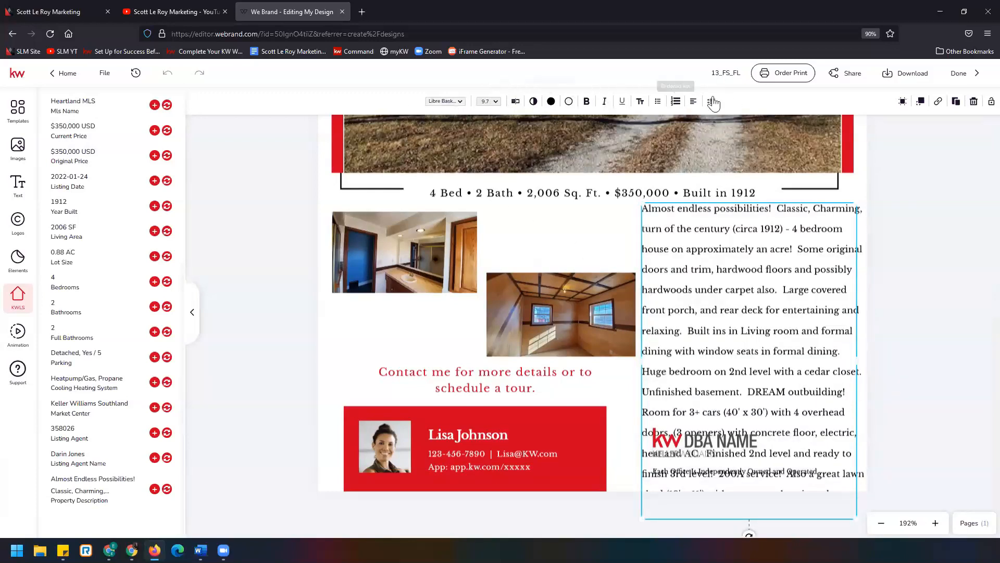
{"action": "left_click", "coordinate": [460, 102]}
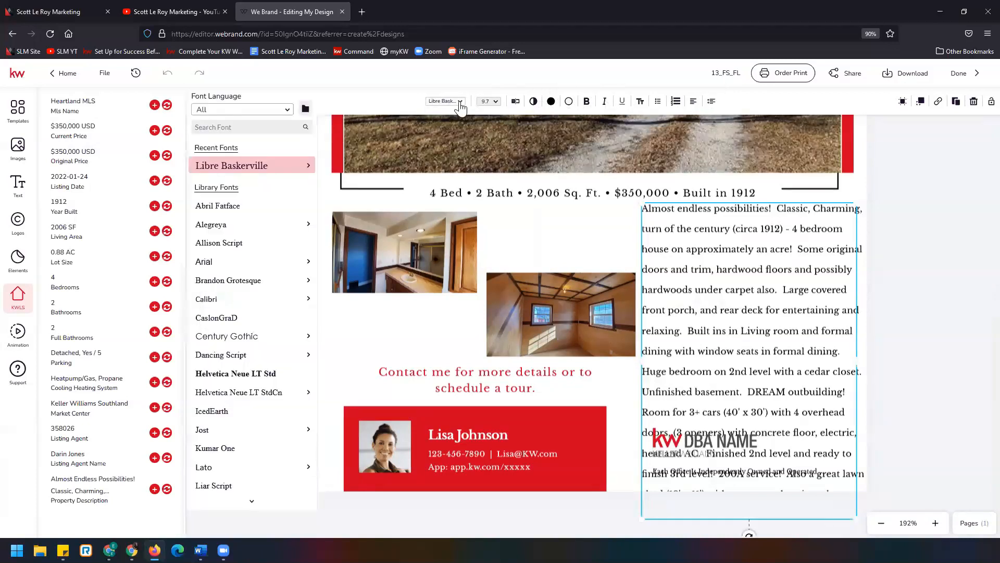
{"action": "left_click", "coordinate": [496, 103]}
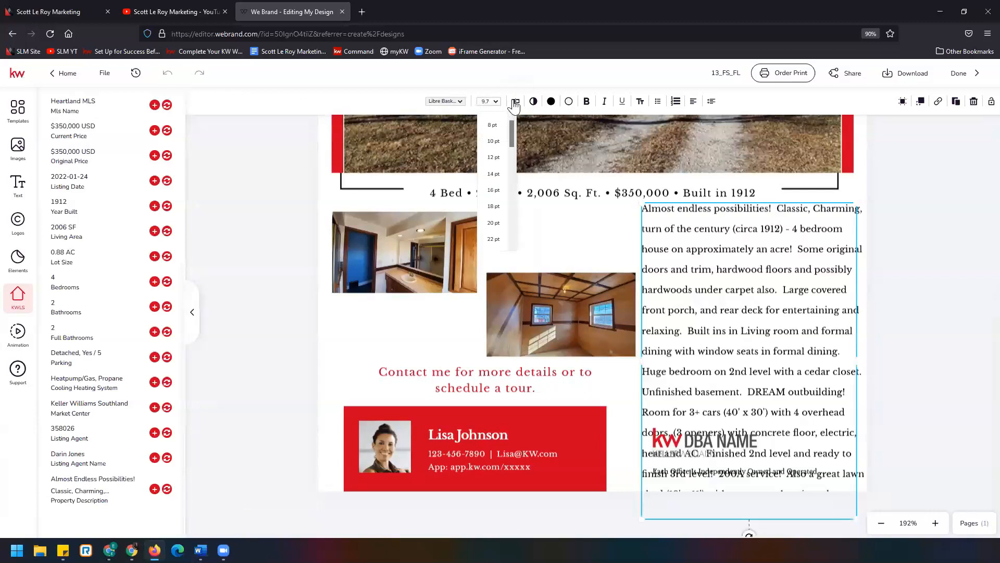
{"action": "left_click", "coordinate": [515, 102]}
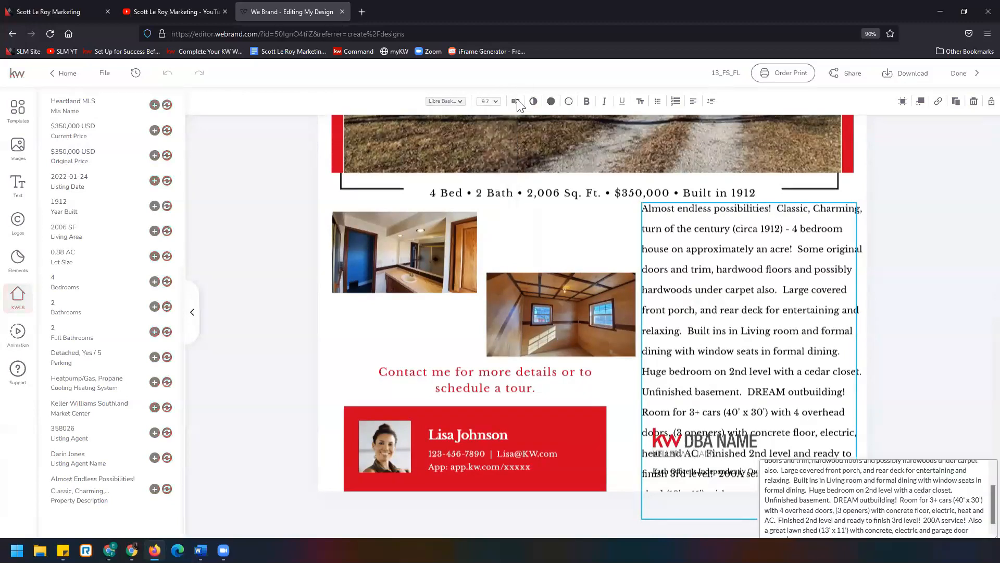
{"action": "scroll", "coordinate": [826, 163], "scroll_direction": "down", "scroll_amount": 1}
{"action": "scroll", "coordinate": [826, 163], "scroll_direction": "up", "scroll_amount": 1}
{"action": "scroll", "coordinate": [829, 177], "scroll_direction": "down", "scroll_amount": 2}
{"action": "scroll", "coordinate": [831, 189], "scroll_direction": "up", "scroll_amount": 3}
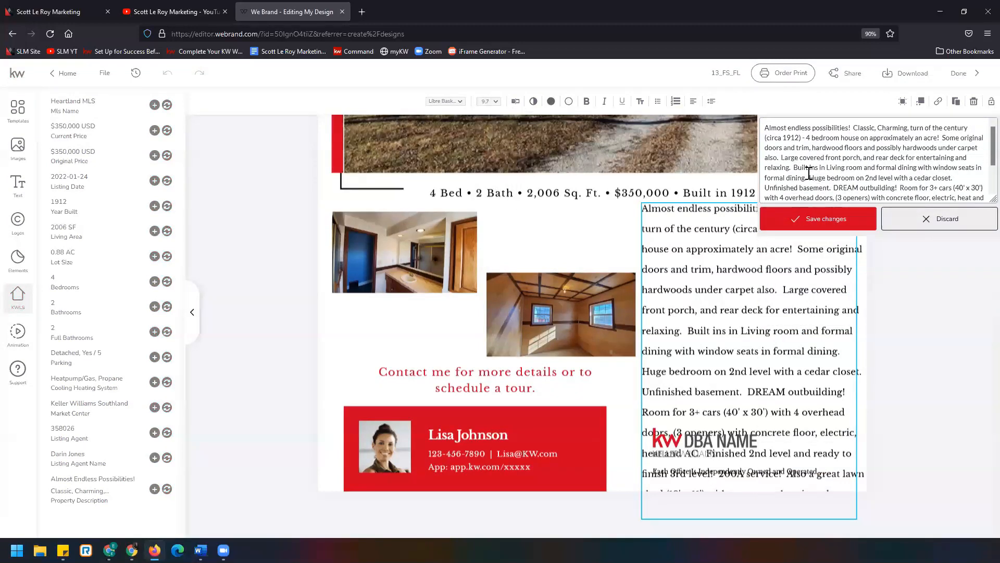
{"action": "scroll", "coordinate": [809, 173], "scroll_direction": "down", "scroll_amount": 3}
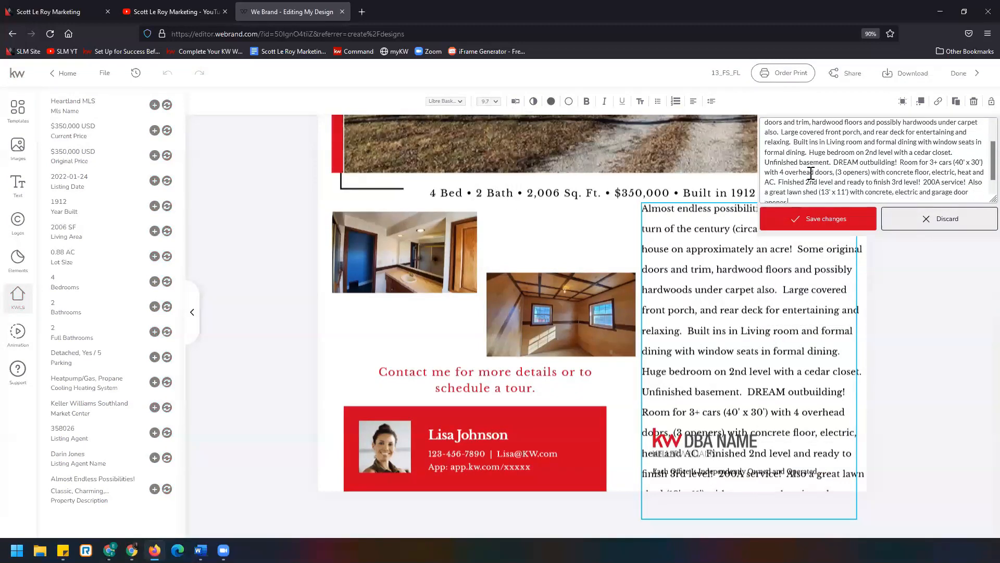
{"action": "left_click", "coordinate": [518, 103]}
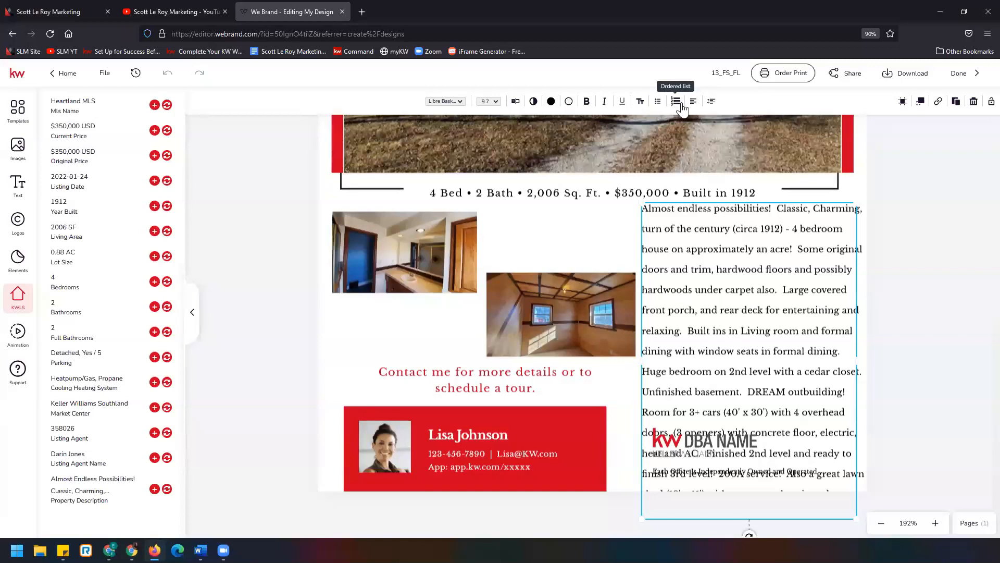
- Set the description's line spacing to 4 and narrow the text box to fit the page
{"action": "left_click", "coordinate": [711, 103]}
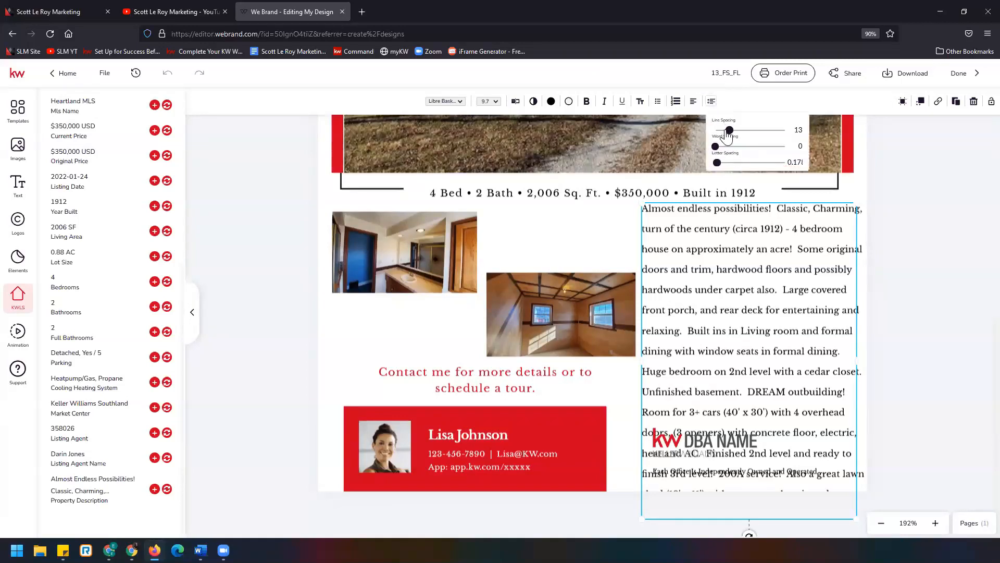
{"action": "left_click_drag", "start_coordinate": [731, 135], "coordinate": [727, 134]}
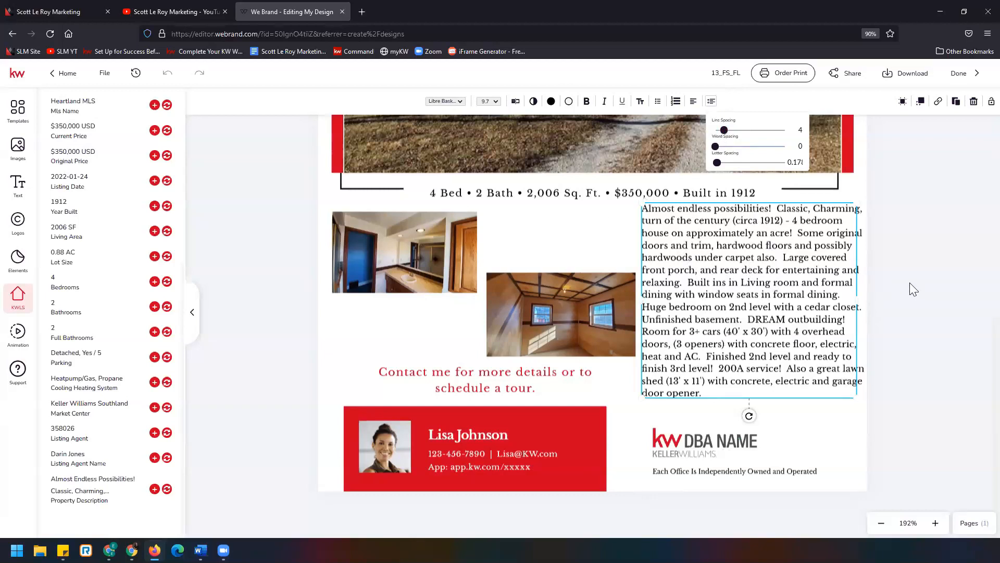
{"action": "left_click_drag", "start_coordinate": [856, 301], "coordinate": [835, 302]}
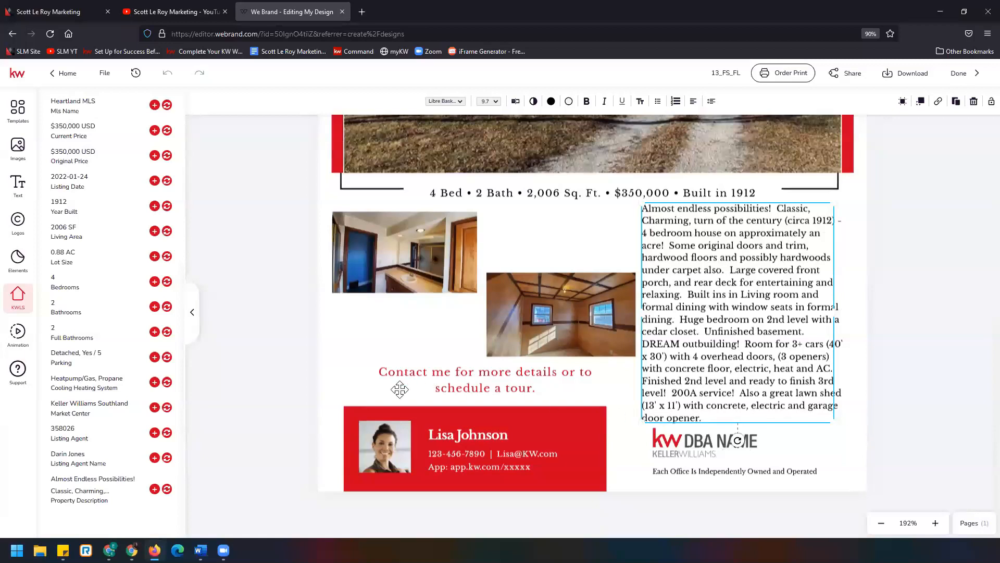
- Try to replace the agent headshot with a saved photo from My Assets
{"action": "left_click", "coordinate": [392, 444]}
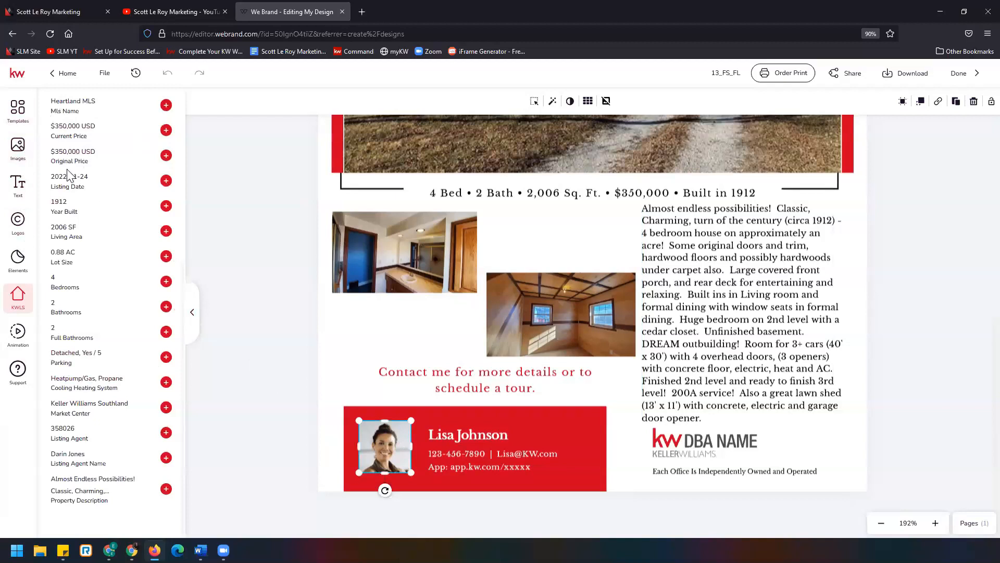
{"action": "left_click", "coordinate": [19, 147]}
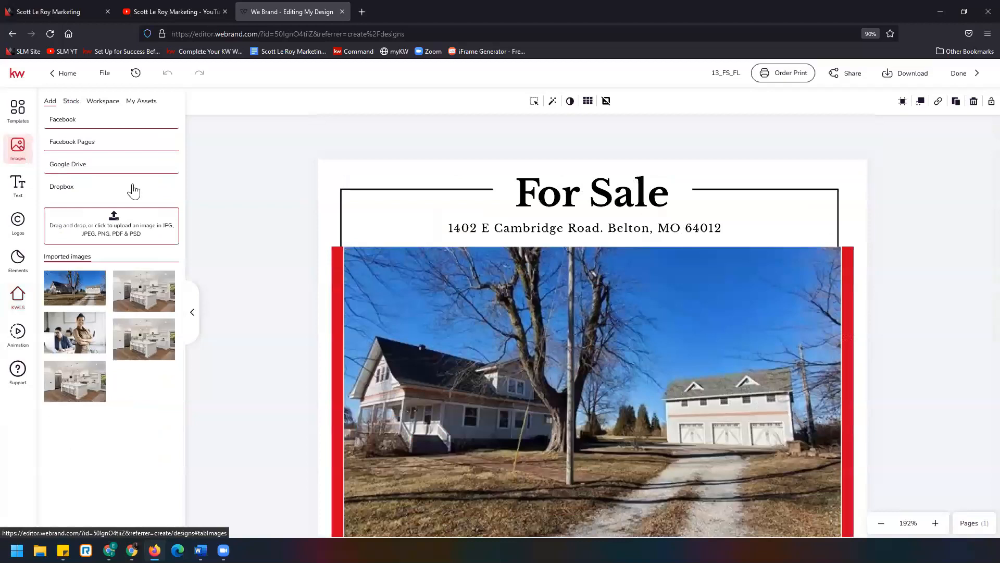
{"action": "scroll", "coordinate": [252, 289], "scroll_direction": "down", "scroll_amount": 2}
{"action": "scroll", "coordinate": [252, 284], "scroll_direction": "down", "scroll_amount": 5}
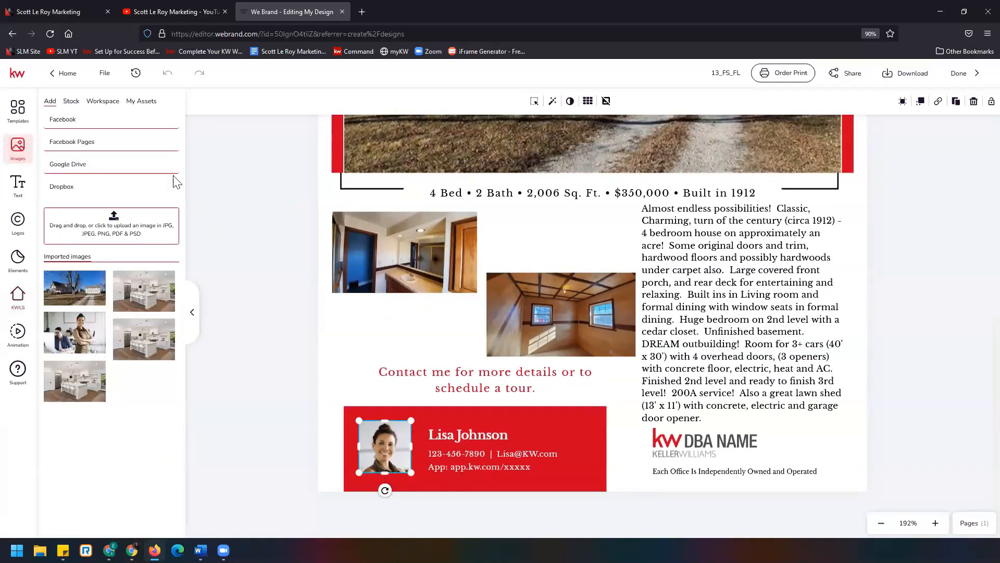
{"action": "left_click", "coordinate": [141, 104]}
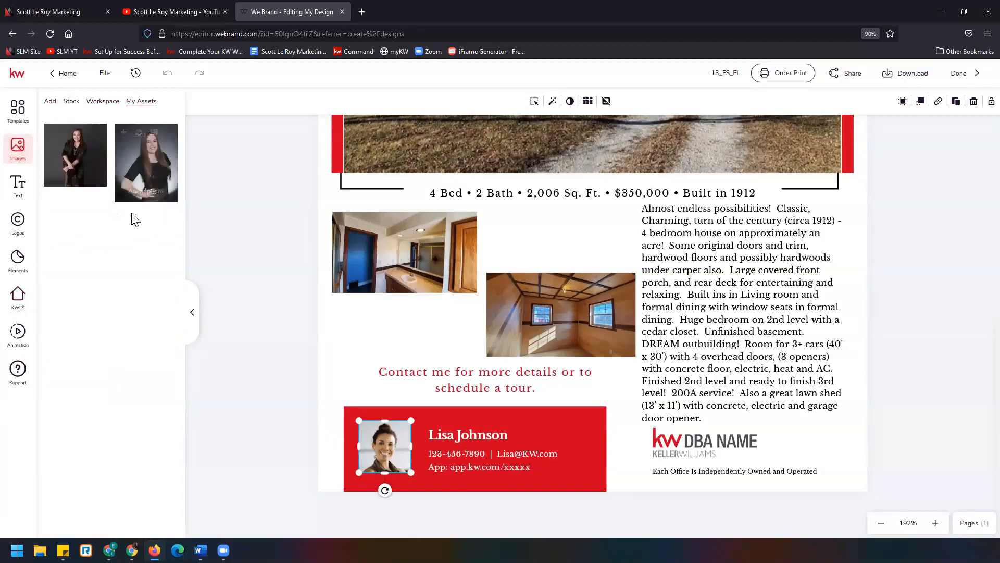
{"action": "mouse_move", "coordinate": [124, 141]}
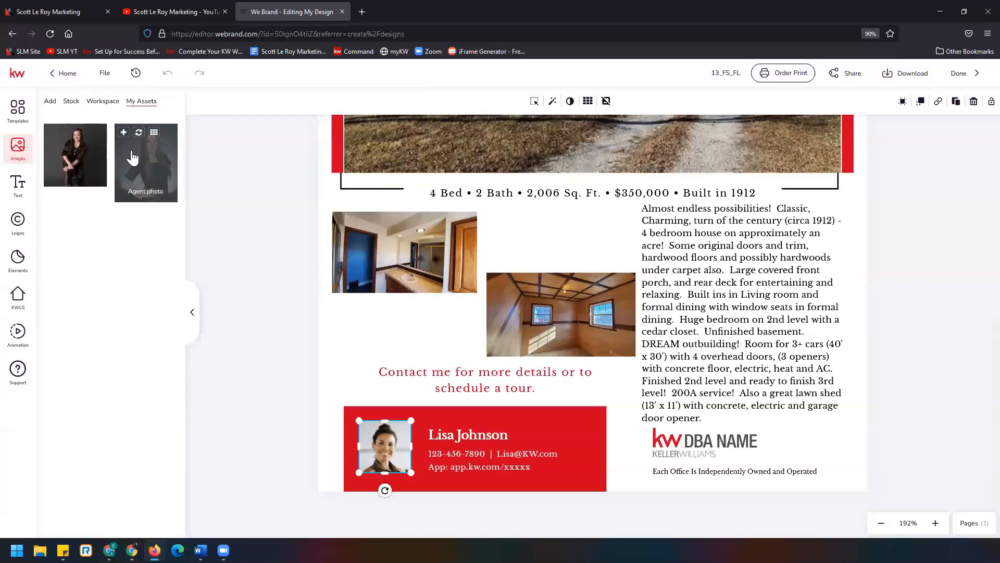
{"action": "left_click", "coordinate": [138, 132]}
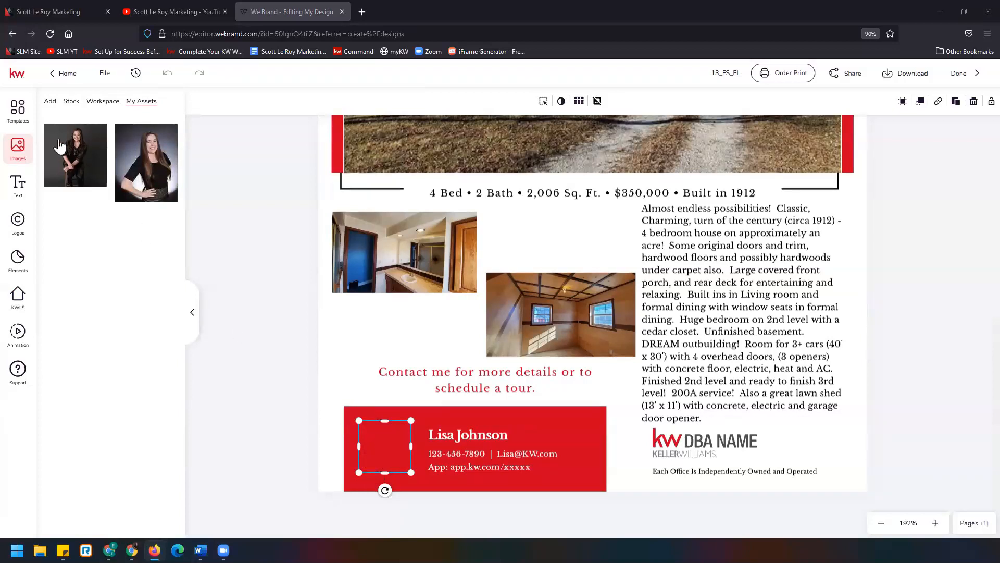
{"action": "mouse_move", "coordinate": [57, 142]}
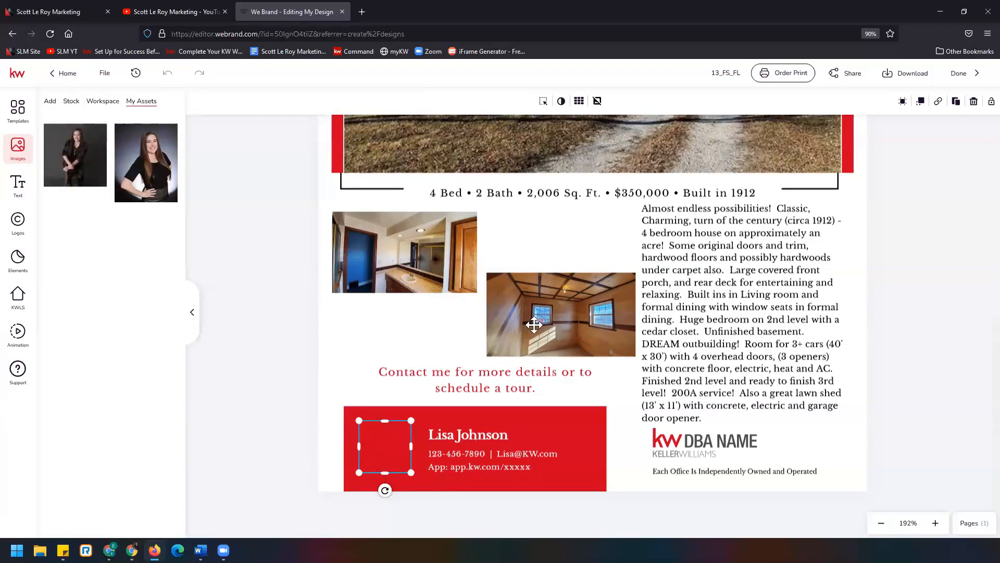
{"action": "scroll", "coordinate": [536, 324], "scroll_direction": "up", "scroll_amount": 4}
{"action": "scroll", "coordinate": [536, 324], "scroll_direction": "down", "scroll_amount": 4}
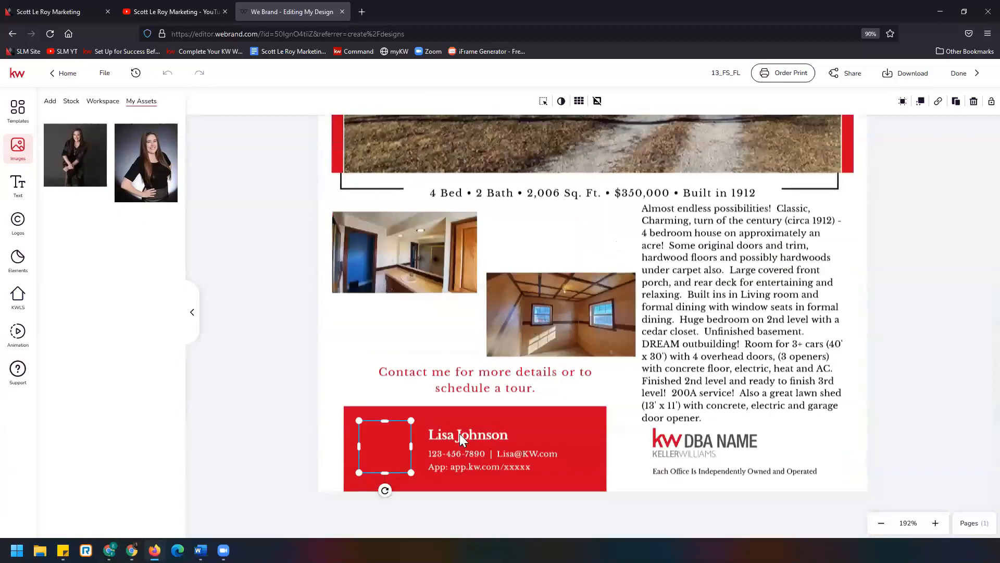
{"action": "left_click", "coordinate": [300, 428]}
- Add the first saved agent photo from My Assets and shrink it into the headshot frame of the contact block
{"action": "left_click", "coordinate": [53, 134]}
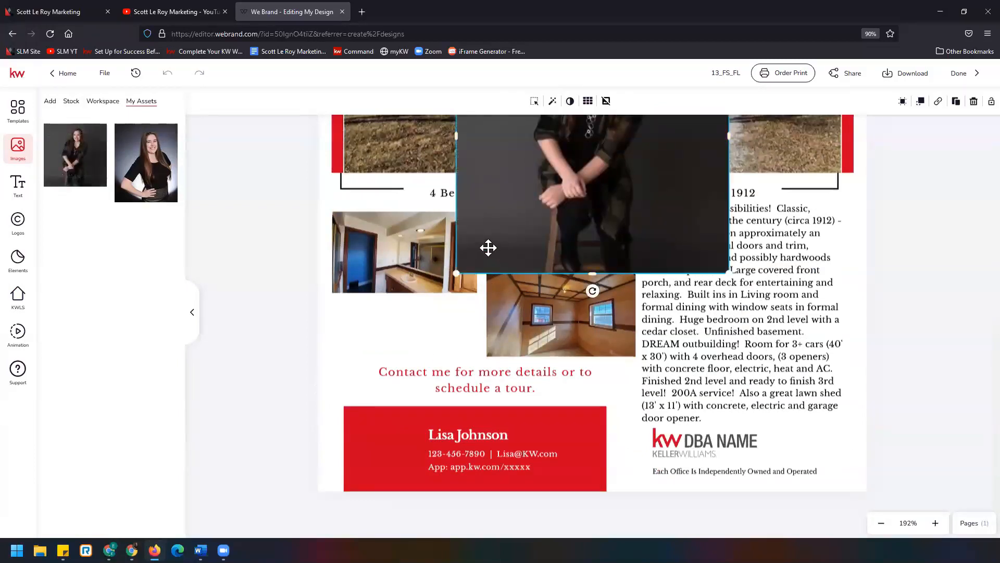
{"action": "left_click_drag", "start_coordinate": [485, 243], "coordinate": [377, 458]}
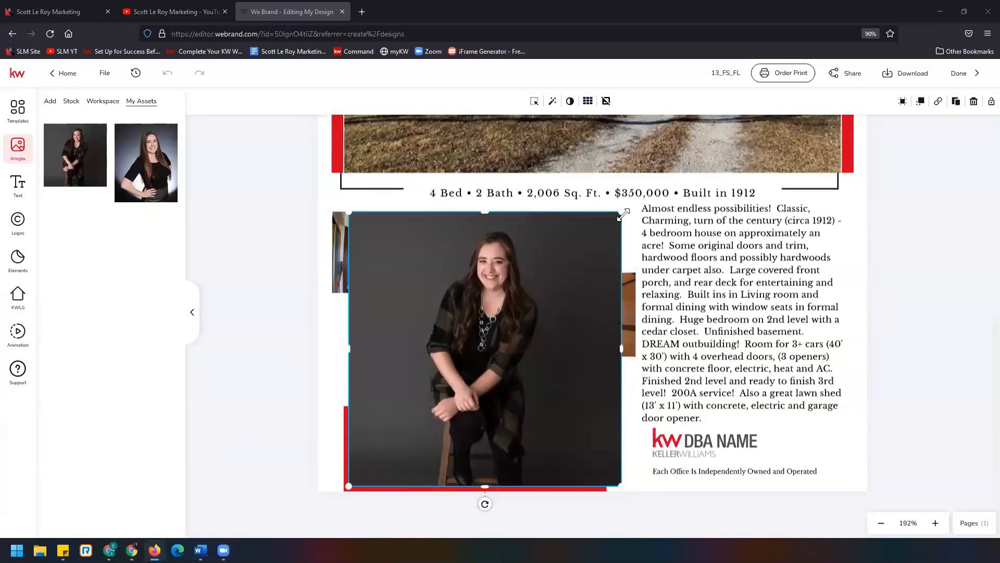
{"action": "left_click_drag", "start_coordinate": [622, 215], "coordinate": [422, 432]}
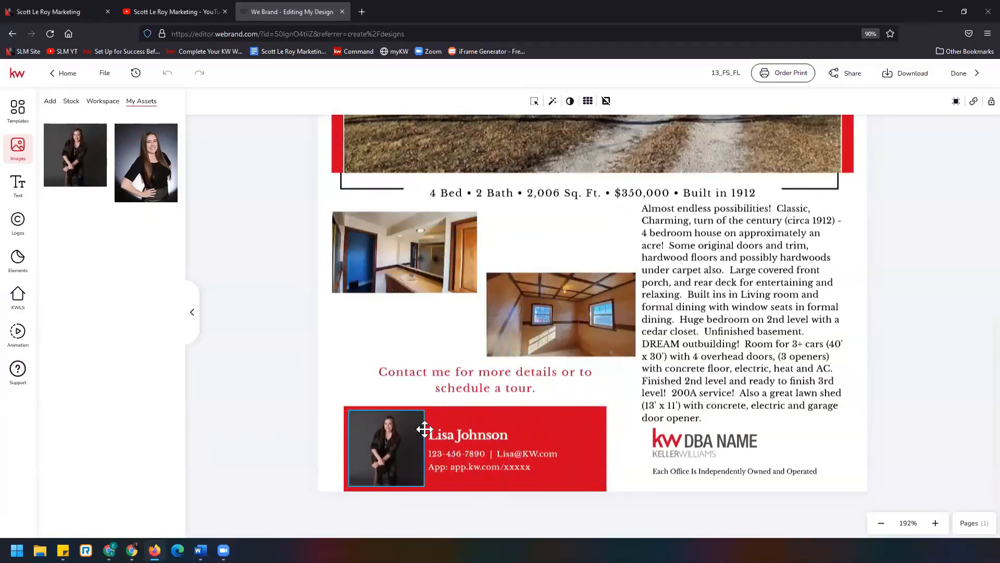
{"action": "left_click", "coordinate": [424, 429]}
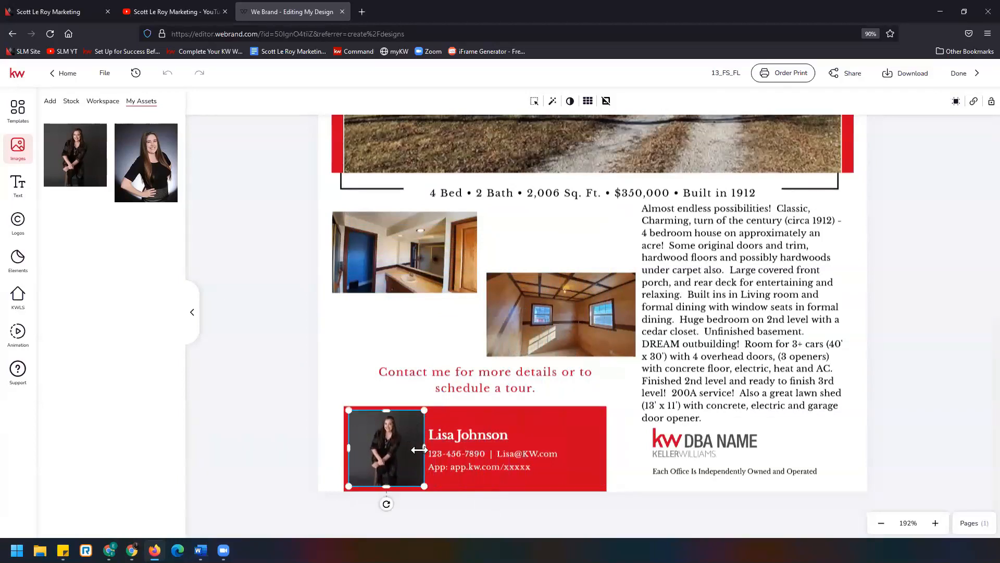
- Replace the agent name in the contact block with the saved agent's name from the text My Assets
{"action": "left_click", "coordinate": [489, 435]}
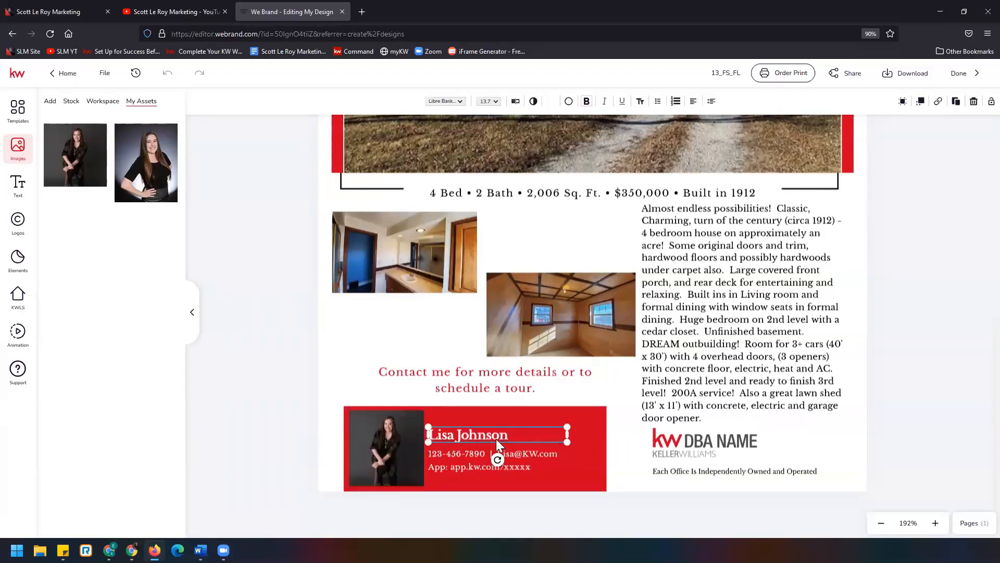
{"action": "left_click", "coordinate": [16, 188]}
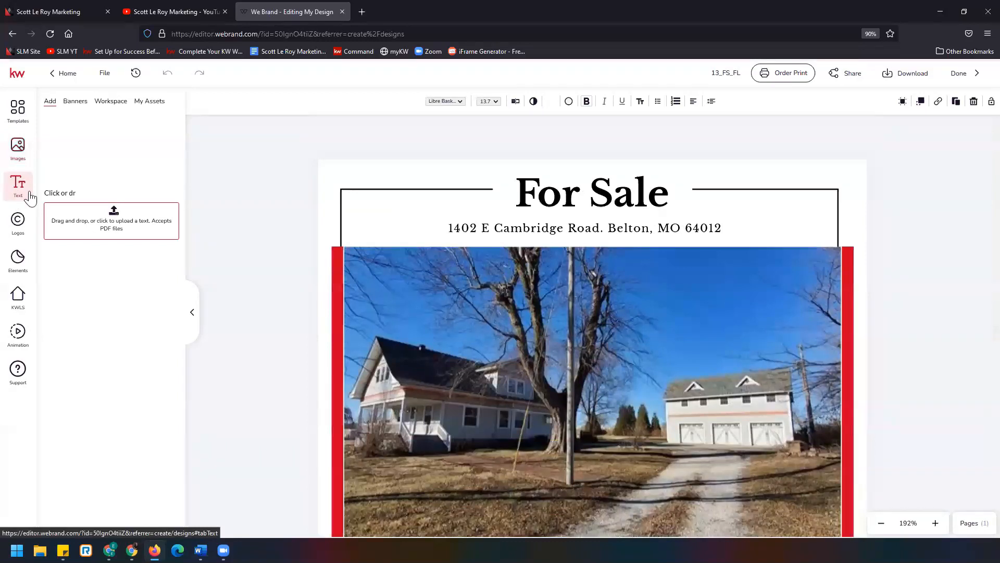
{"action": "scroll", "coordinate": [309, 308], "scroll_direction": "down", "scroll_amount": 7}
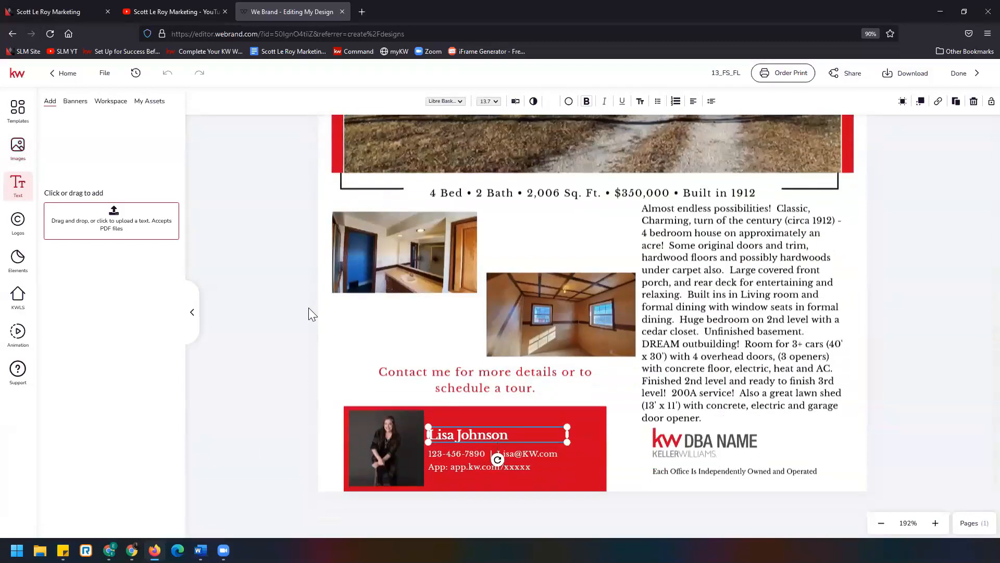
{"action": "left_click", "coordinate": [151, 102]}
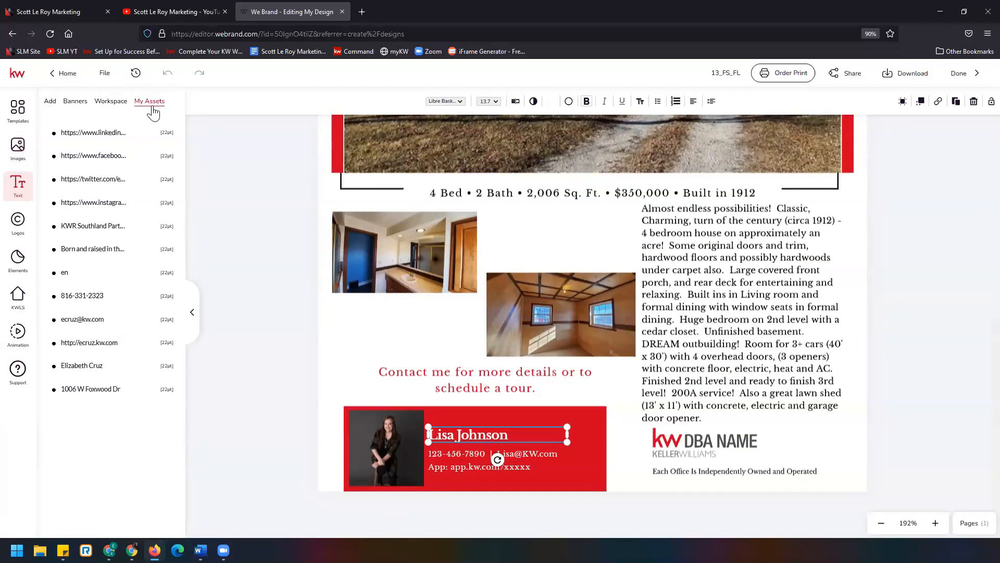
{"action": "mouse_move", "coordinate": [146, 367]}
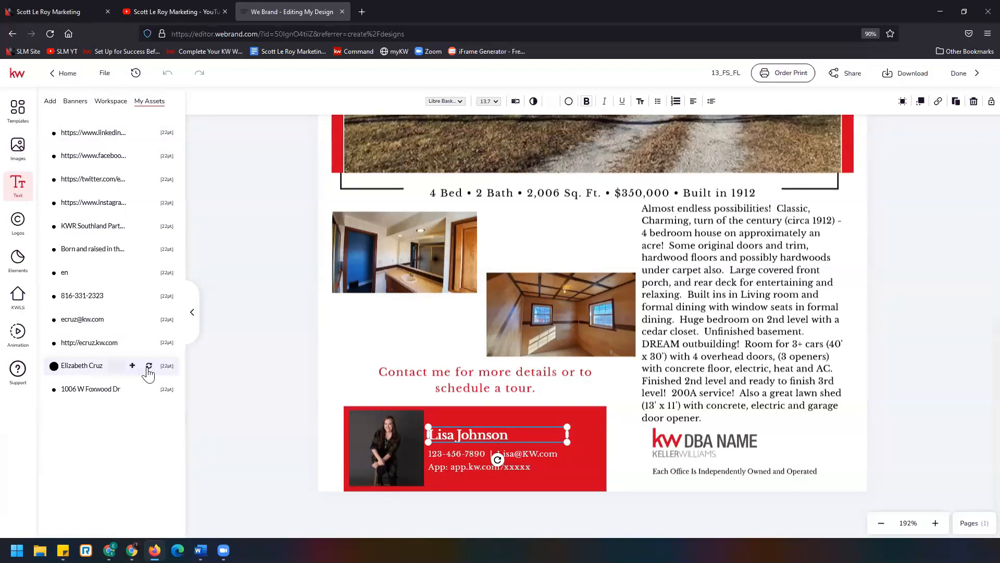
{"action": "left_click", "coordinate": [149, 367]}
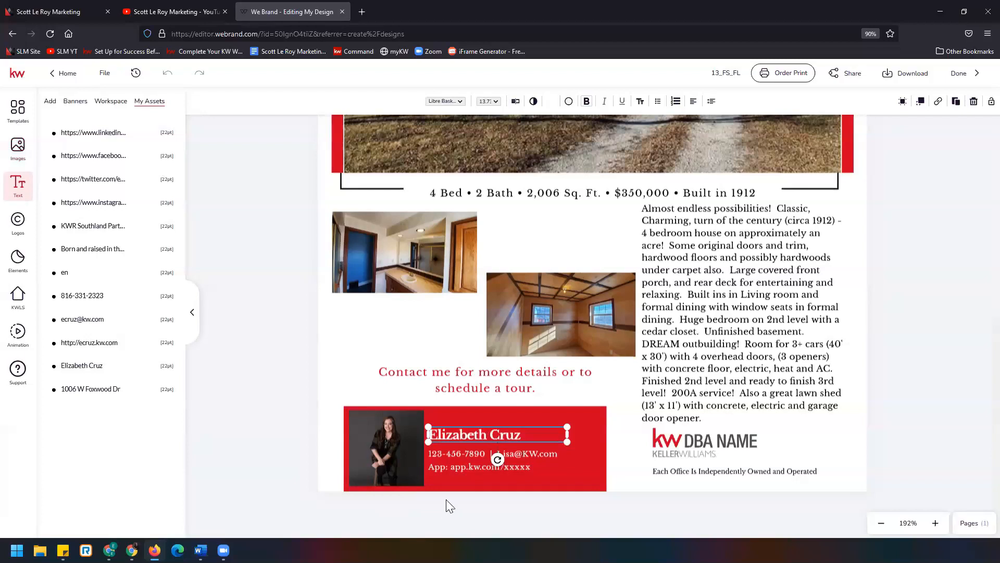
- Select the phone, e-mail and app text box in the contact block
{"action": "left_click", "coordinate": [463, 454]}
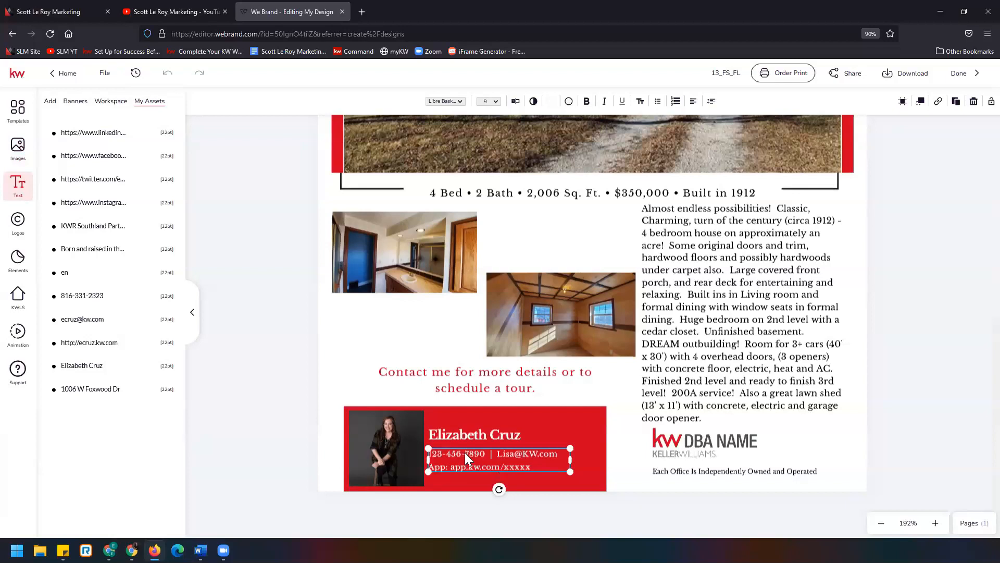
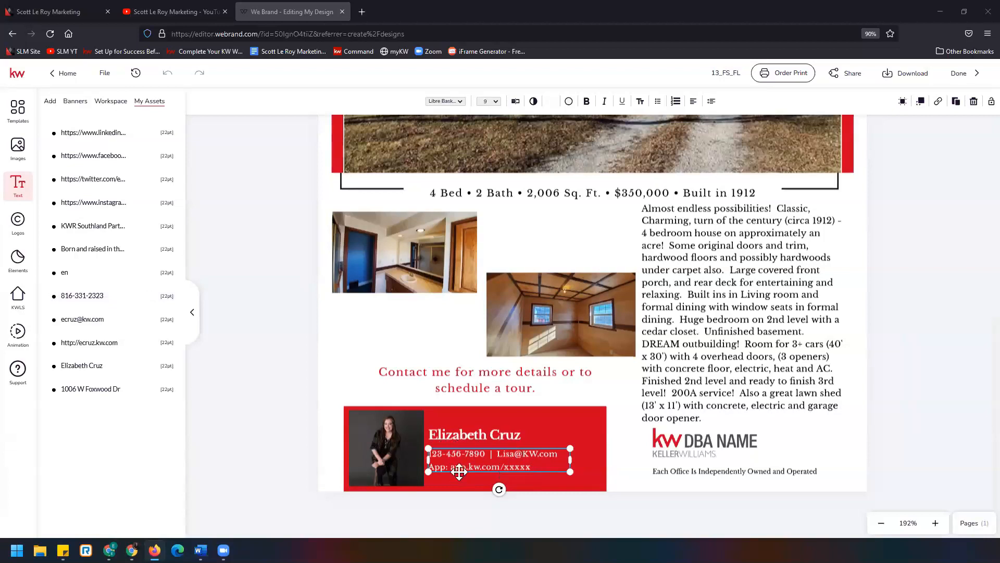
{"action": "mouse_move", "coordinate": [140, 303]}
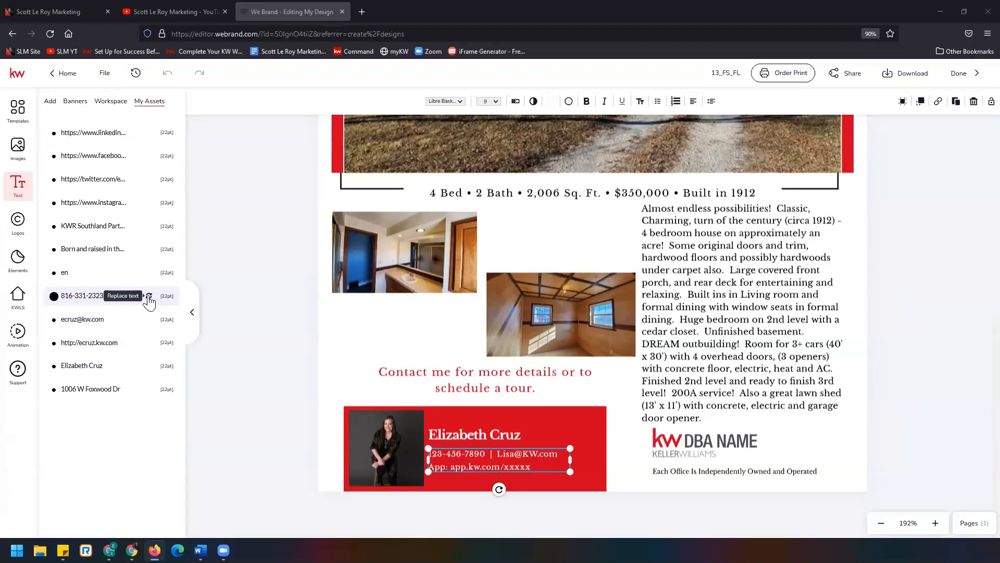
{"action": "left_click", "coordinate": [149, 297]}
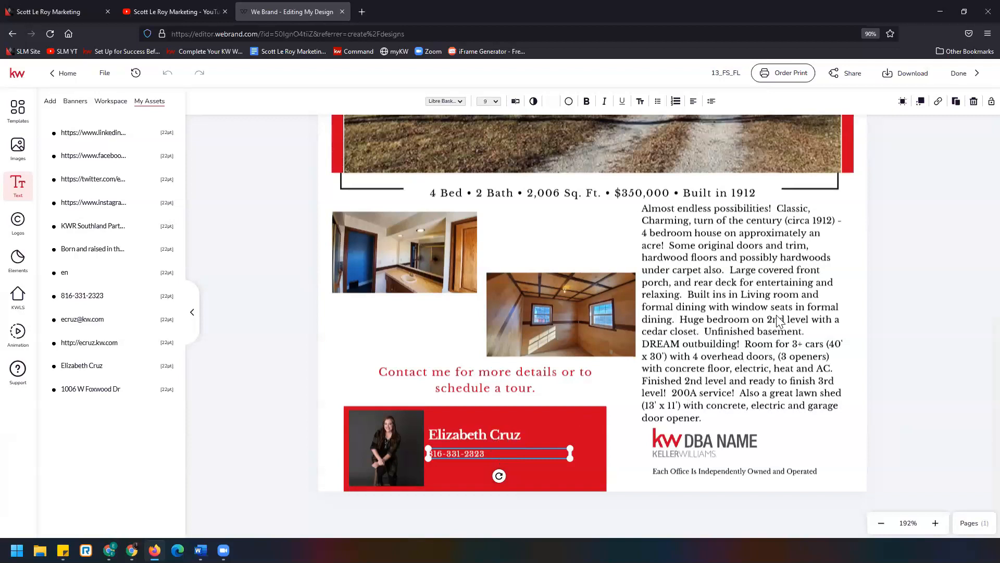
{"action": "left_click", "coordinate": [956, 104]}
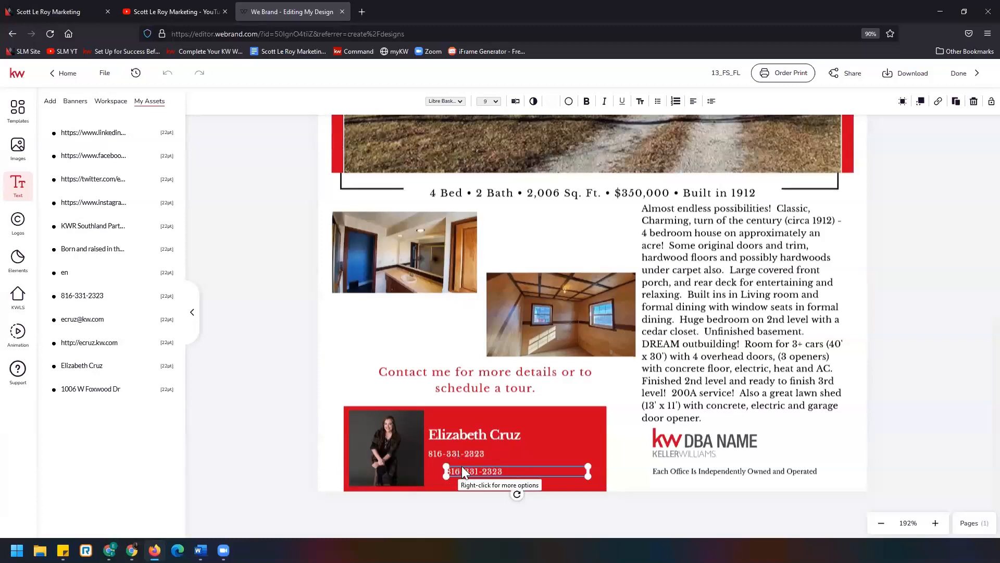
{"action": "left_click_drag", "start_coordinate": [517, 467], "coordinate": [500, 461]}
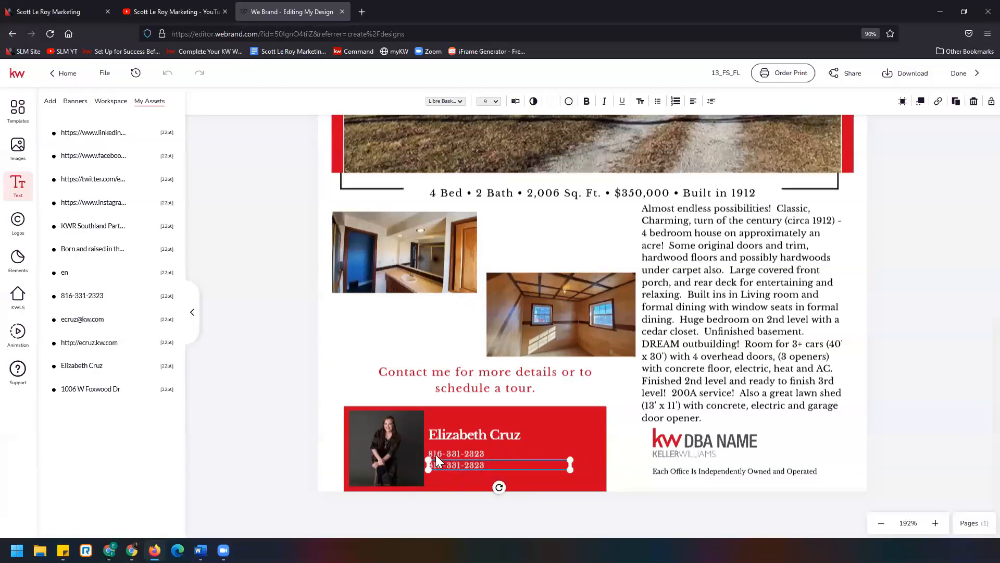
- Try to insert the saved e-mail address into the duplicated line
{"action": "left_click", "coordinate": [935, 522]}
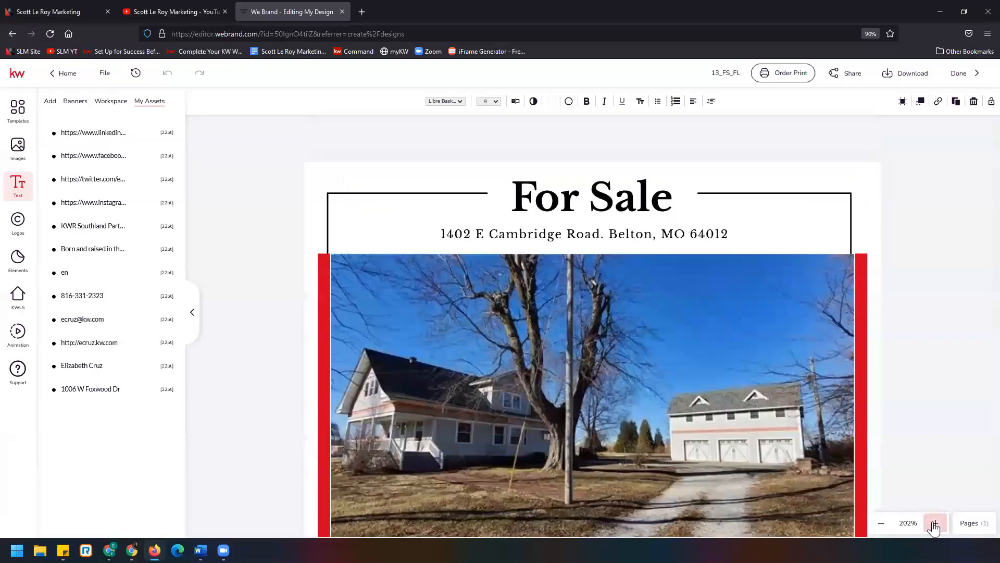
{"action": "scroll", "coordinate": [855, 462], "scroll_direction": "down", "scroll_amount": 2}
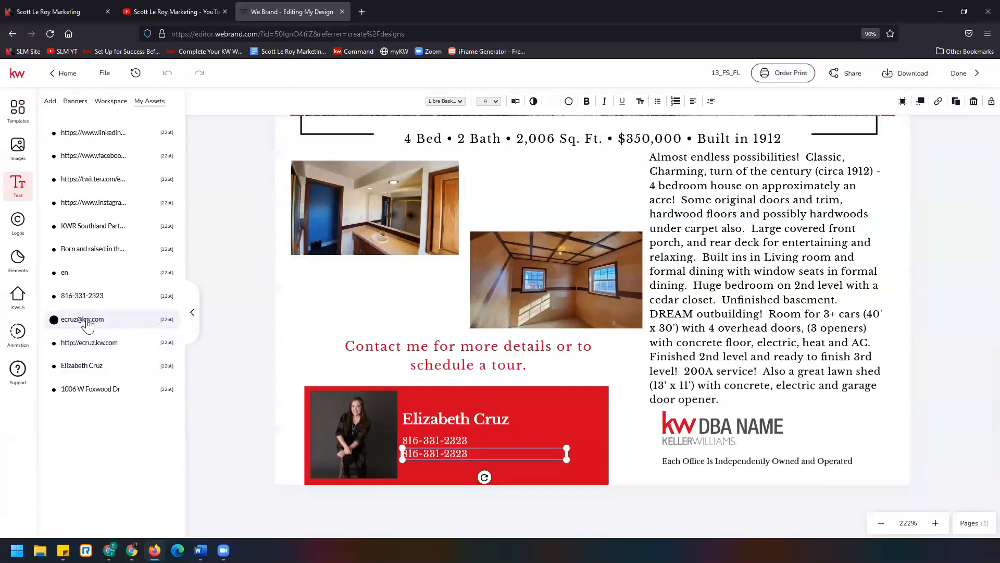
{"action": "double_click", "coordinate": [437, 451]}
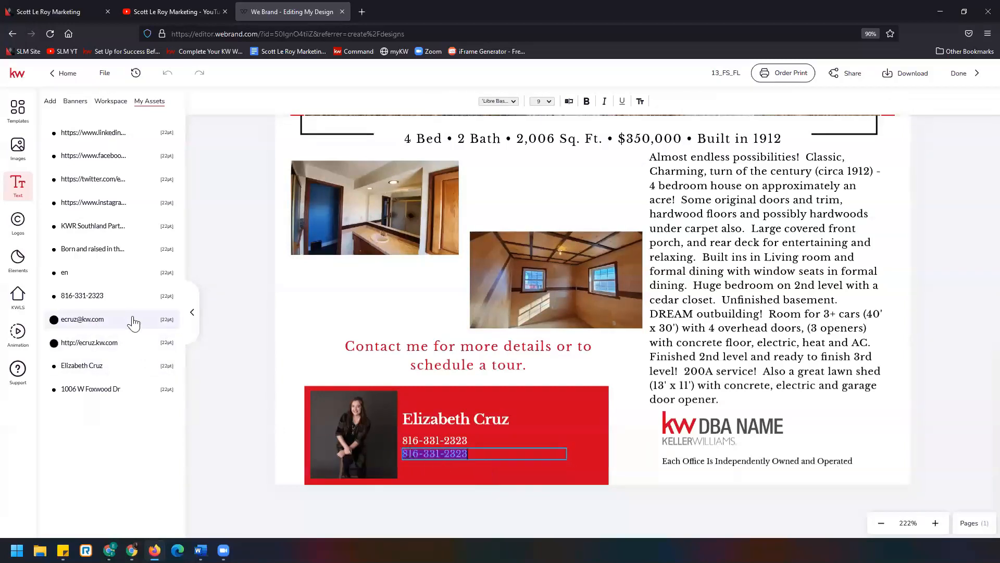
{"action": "left_click", "coordinate": [116, 321]}
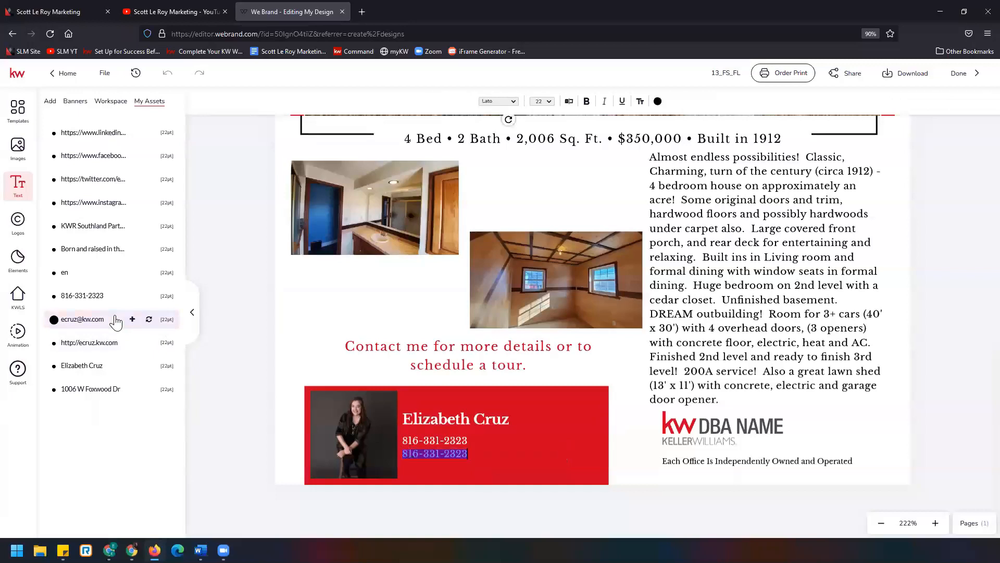
{"action": "left_click", "coordinate": [436, 456]}
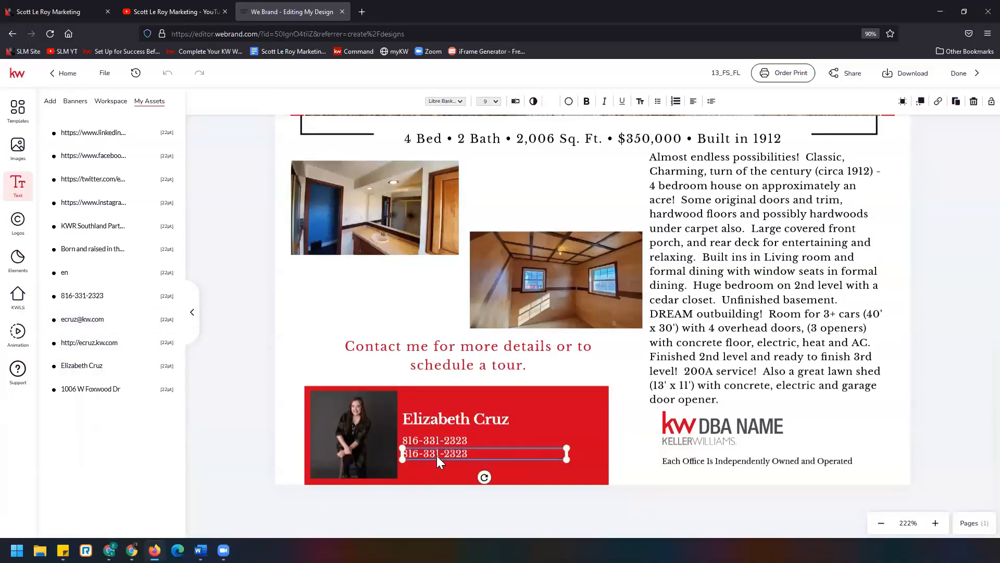
{"action": "left_click", "coordinate": [149, 319]}
{"action": "left_click", "coordinate": [957, 102]}
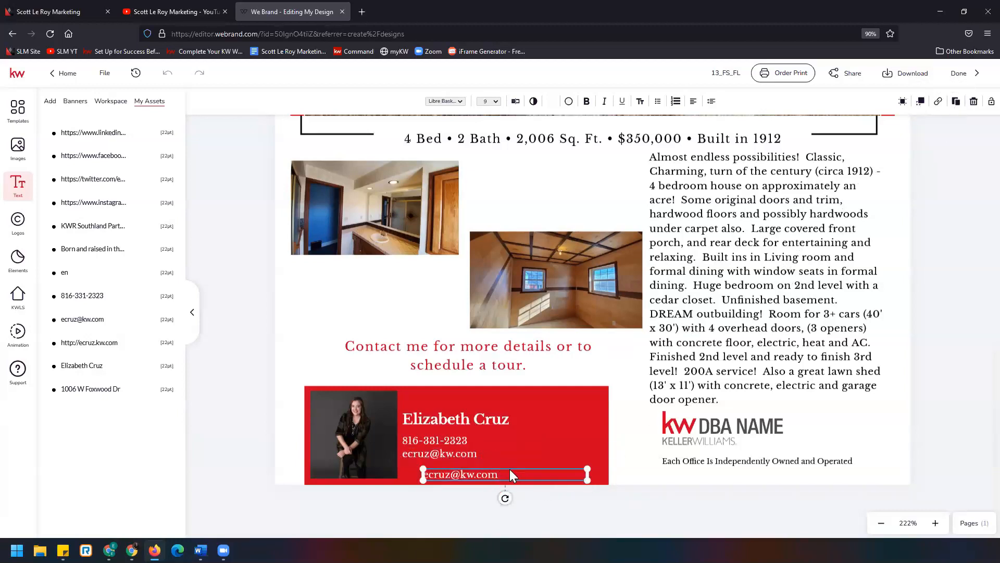
{"action": "left_click_drag", "start_coordinate": [502, 471], "coordinate": [506, 466]}
{"action": "left_click", "coordinate": [481, 474]}
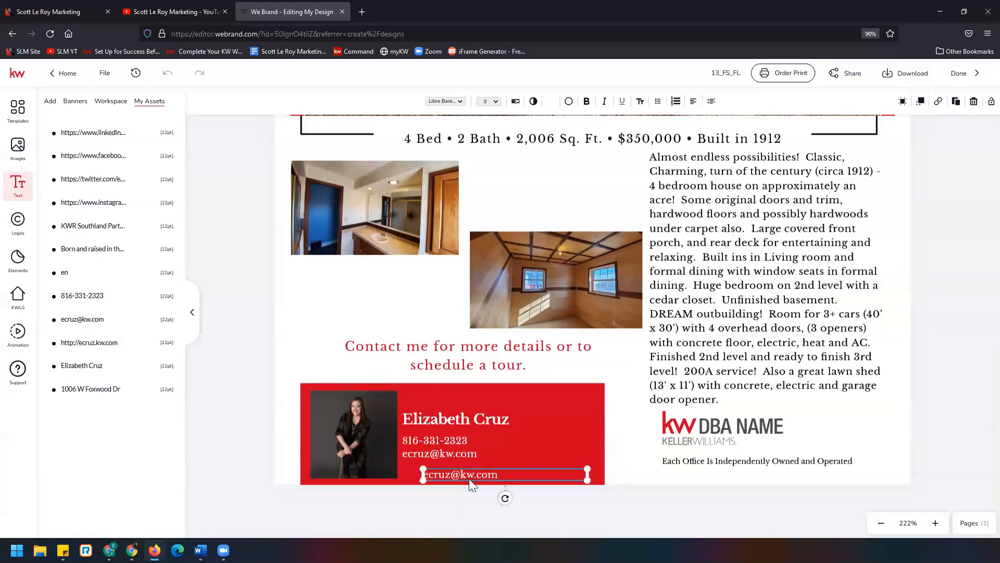
{"action": "left_click", "coordinate": [437, 474]}
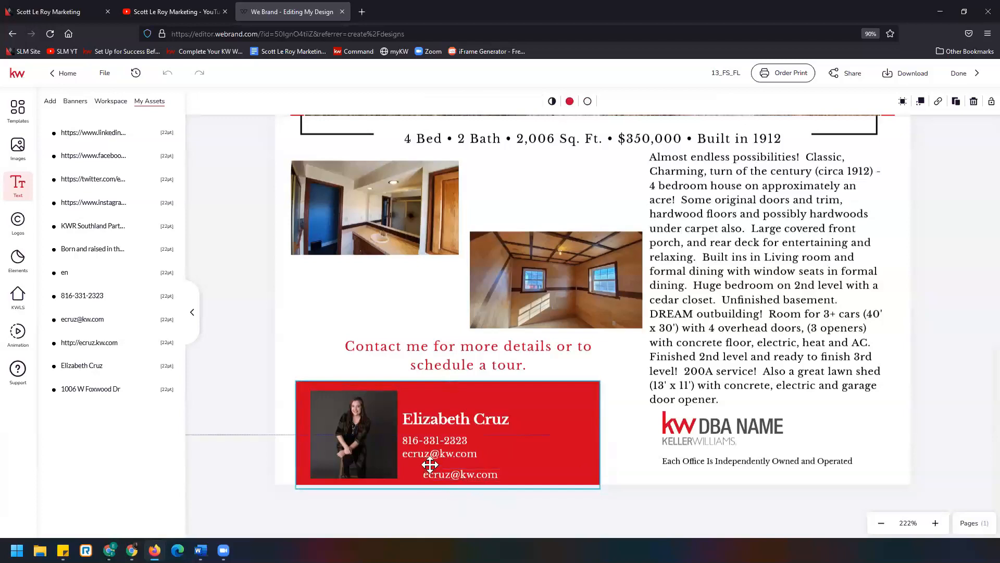
{"action": "left_click", "coordinate": [440, 474]}
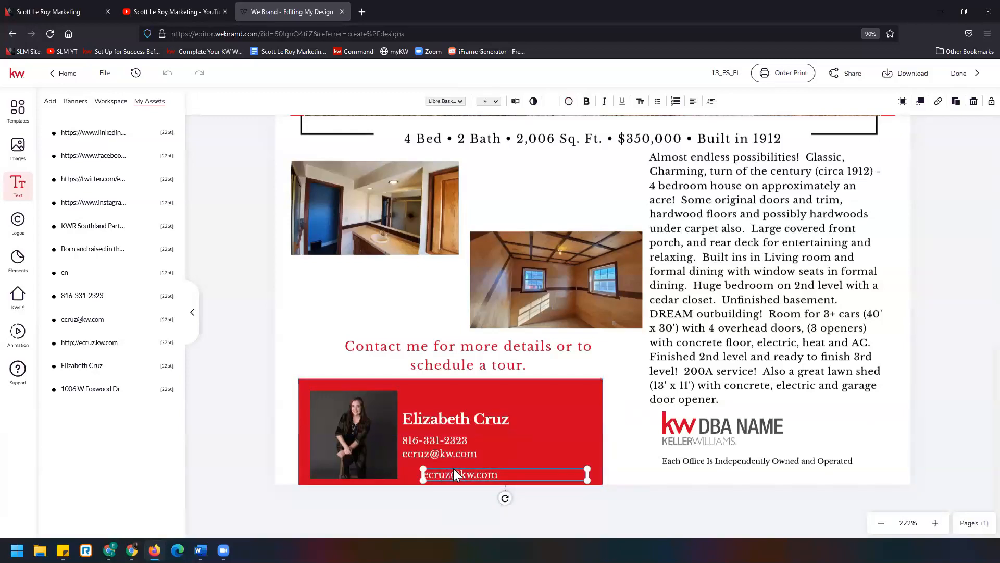
{"action": "mouse_move", "coordinate": [501, 468]}
{"action": "left_mouse_down"}
{"action": "mouse_move", "coordinate": [494, 467]}
{"action": "mouse_move", "coordinate": [504, 470]}
{"action": "left_mouse_up"}
{"action": "left_click", "coordinate": [499, 476]}
{"action": "left_click_drag", "start_coordinate": [578, 474], "coordinate": [555, 473]}
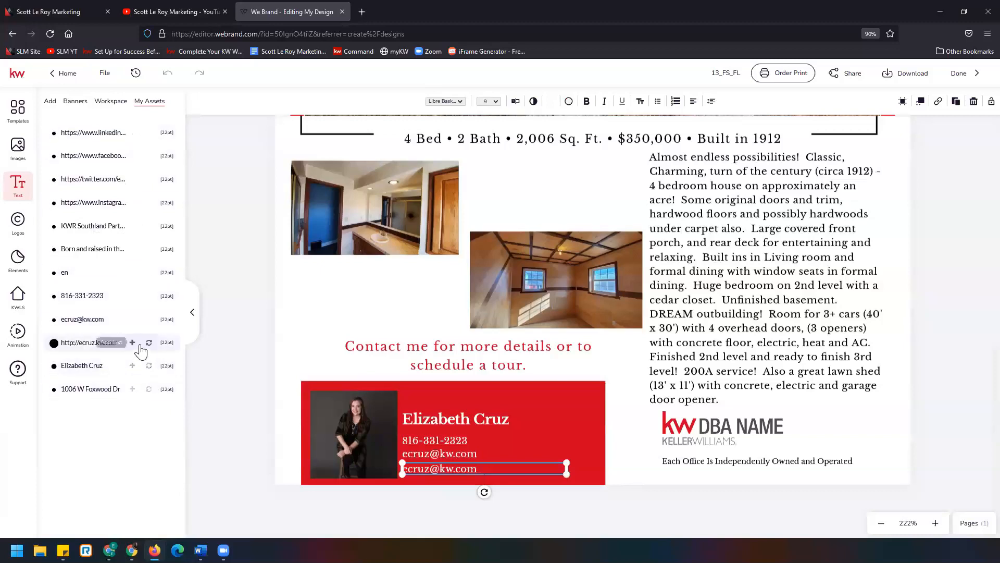
{"action": "left_click", "coordinate": [149, 343]}
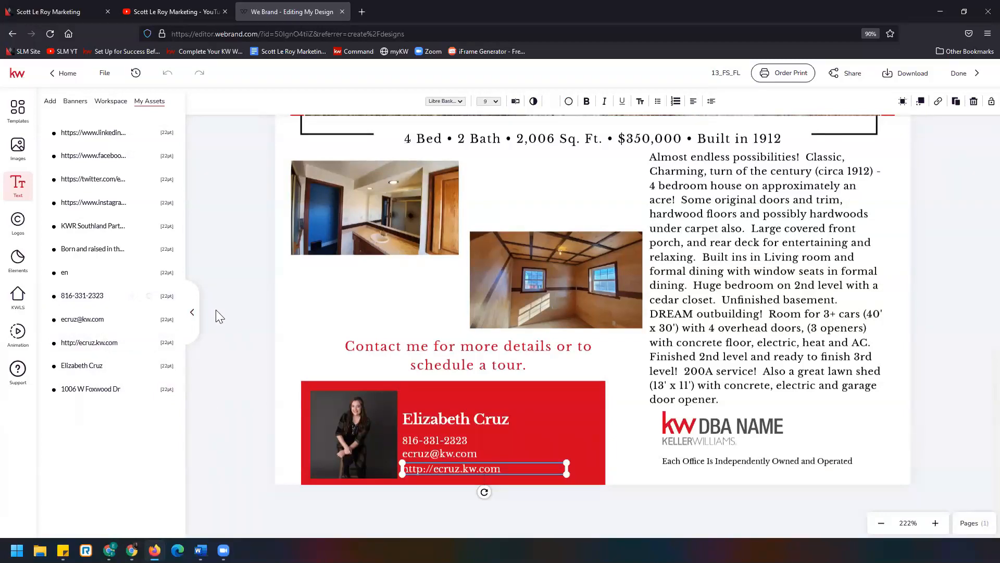
- Add the saved red-and-black logo mark from the logo assets, shrink it and place it at the right of the contact block
{"action": "left_click", "coordinate": [50, 104]}
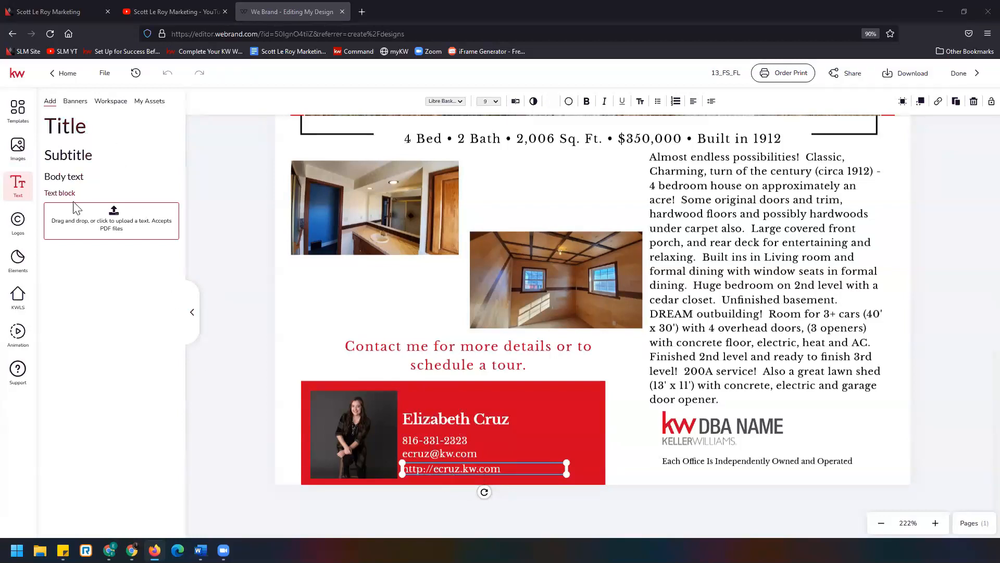
{"action": "left_click", "coordinate": [19, 225]}
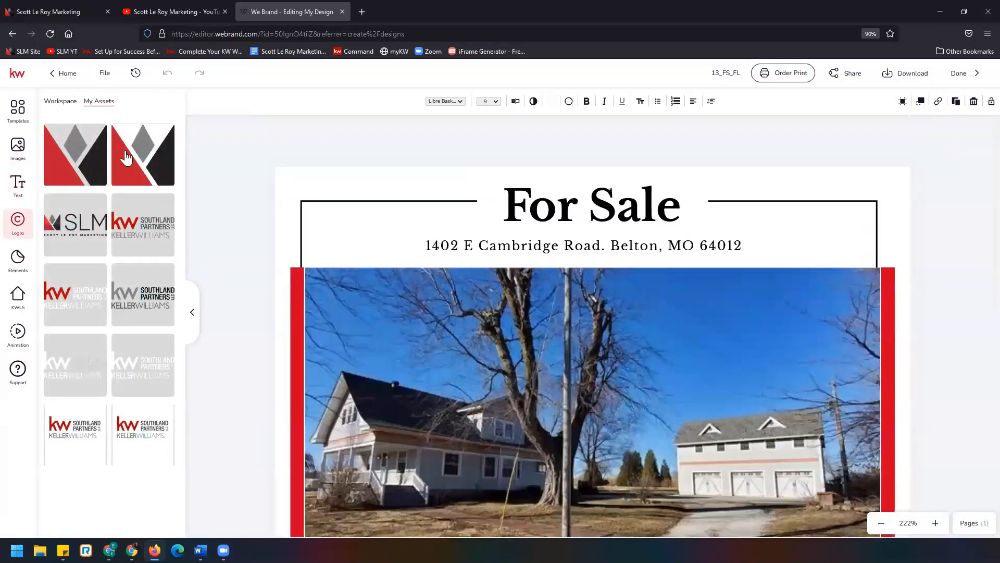
{"action": "left_click", "coordinate": [146, 166]}
{"action": "scroll", "coordinate": [670, 446], "scroll_direction": "down", "scroll_amount": 5}
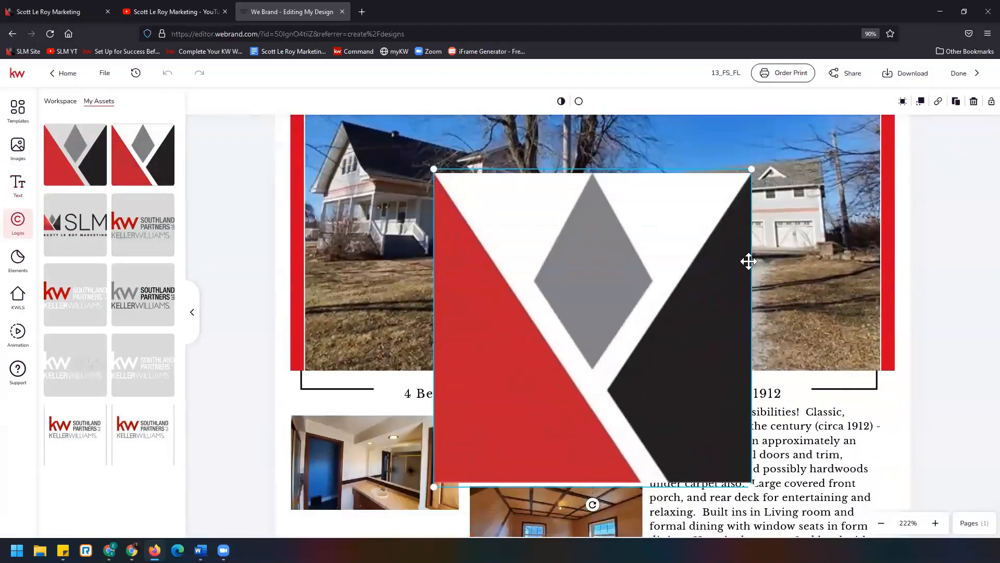
{"action": "left_click_drag", "start_coordinate": [754, 168], "coordinate": [487, 431]}
{"action": "scroll", "coordinate": [485, 422], "scroll_direction": "down", "scroll_amount": 1}
{"action": "scroll", "coordinate": [484, 423], "scroll_direction": "down", "scroll_amount": 5}
{"action": "left_click_drag", "start_coordinate": [472, 198], "coordinate": [564, 425]}
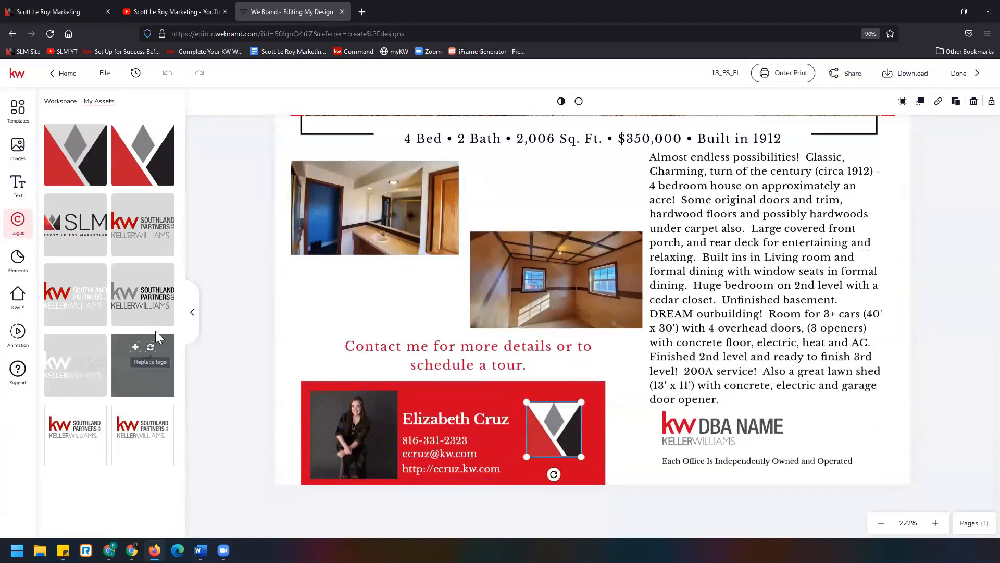
- Browse the stock elements library
{"action": "left_click", "coordinate": [17, 271]}
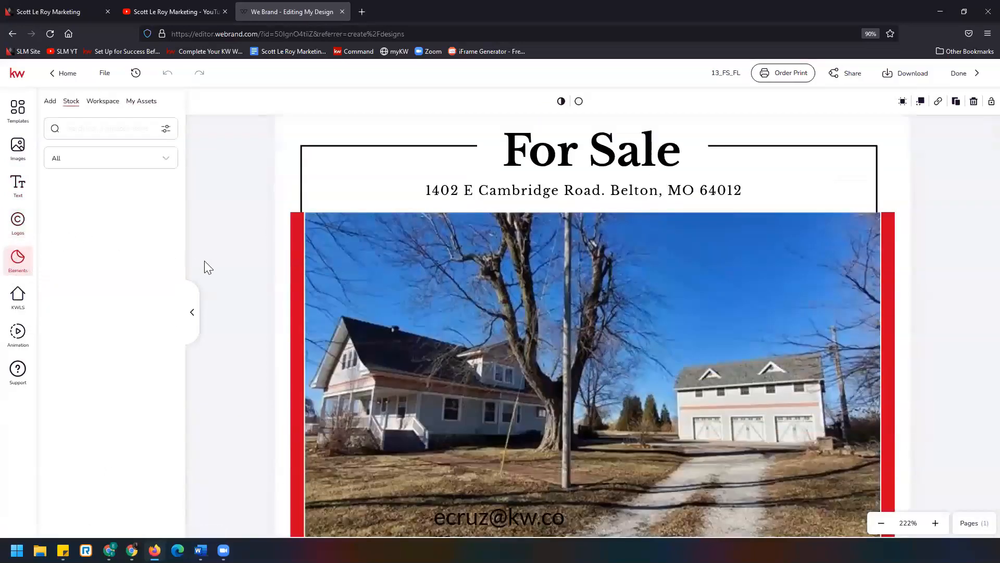
{"action": "scroll", "coordinate": [210, 262], "scroll_direction": "down", "scroll_amount": 1}
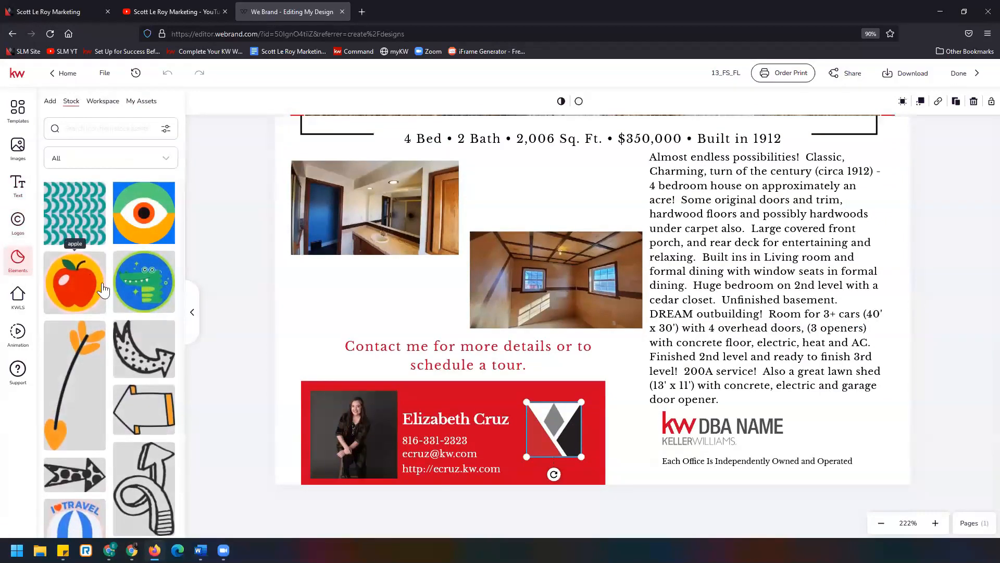
{"action": "scroll", "coordinate": [107, 329], "scroll_direction": "down", "scroll_amount": 5}
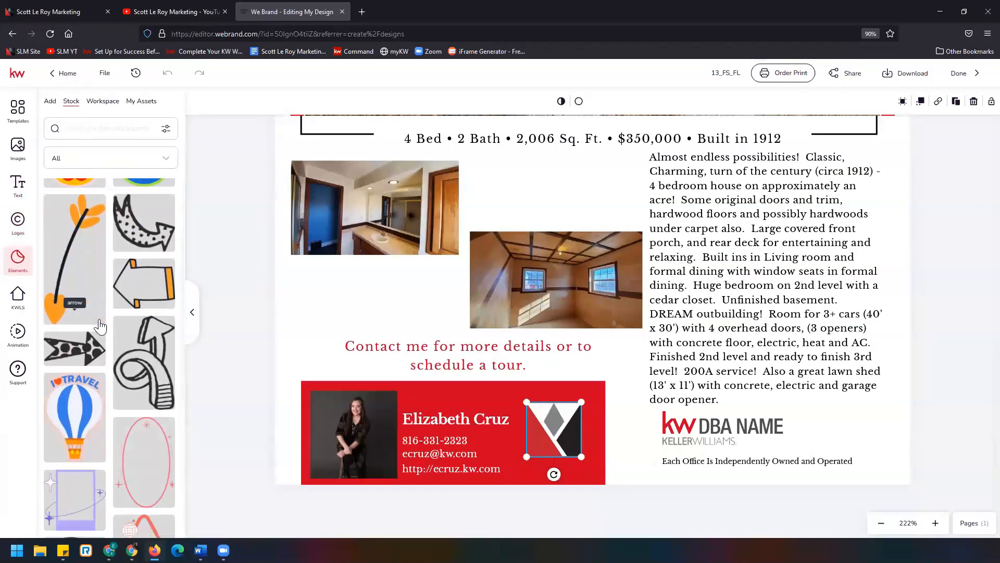
{"action": "scroll", "coordinate": [117, 341], "scroll_direction": "down", "scroll_amount": 3}
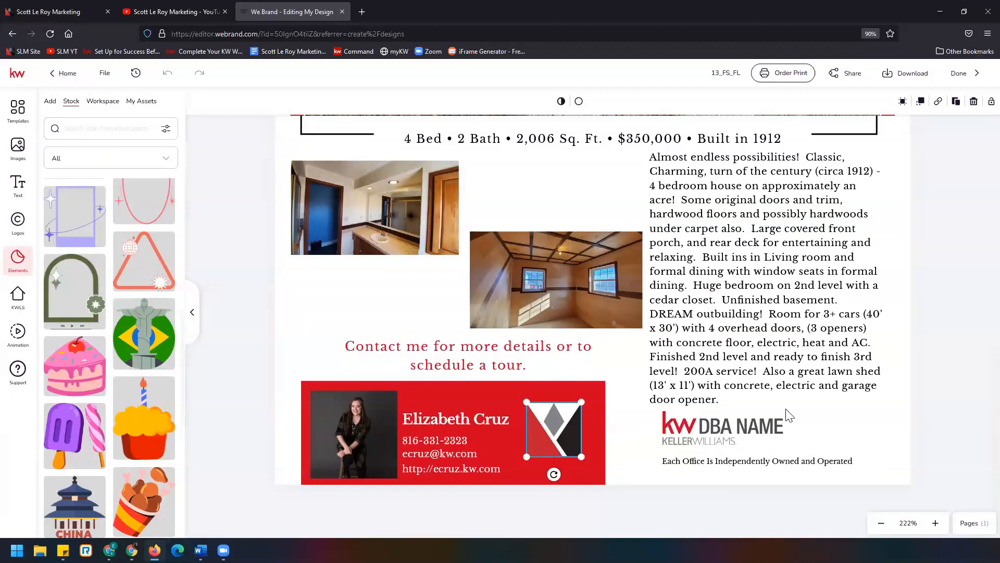
- Replace the KW DBA NAME logo with the saved KW Southland Partners Keller Williams logo and move it above the office disclaimer
{"action": "left_click", "coordinate": [711, 426]}
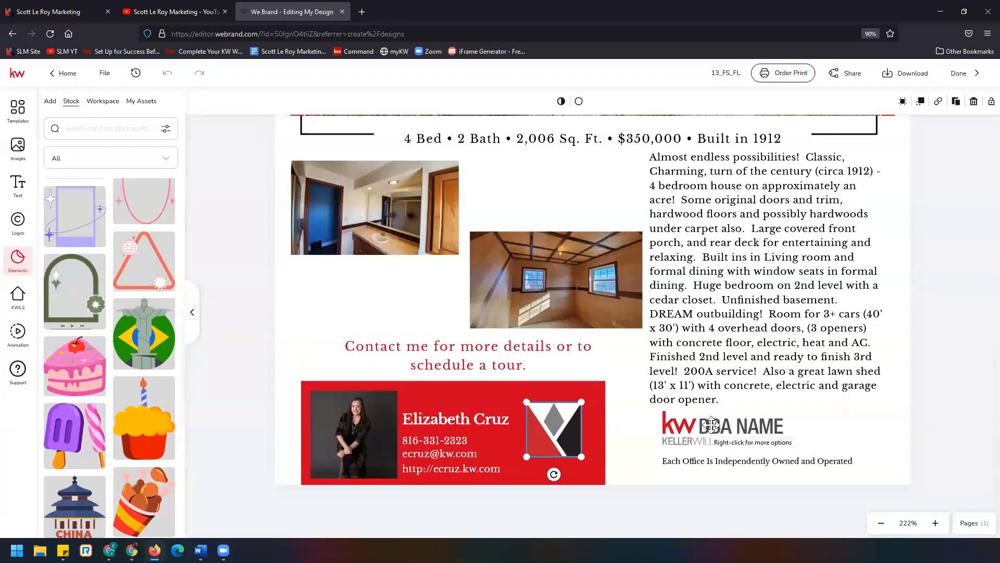
{"action": "scroll", "coordinate": [711, 425], "scroll_direction": "up", "scroll_amount": 10}
{"action": "scroll", "coordinate": [728, 431], "scroll_direction": "down", "scroll_amount": 10}
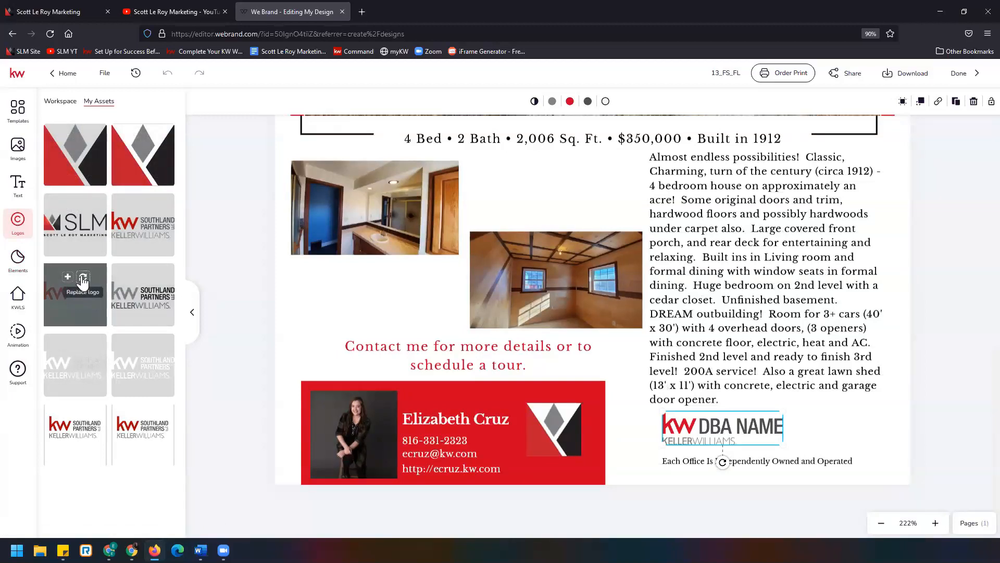
{"action": "left_click", "coordinate": [82, 280]}
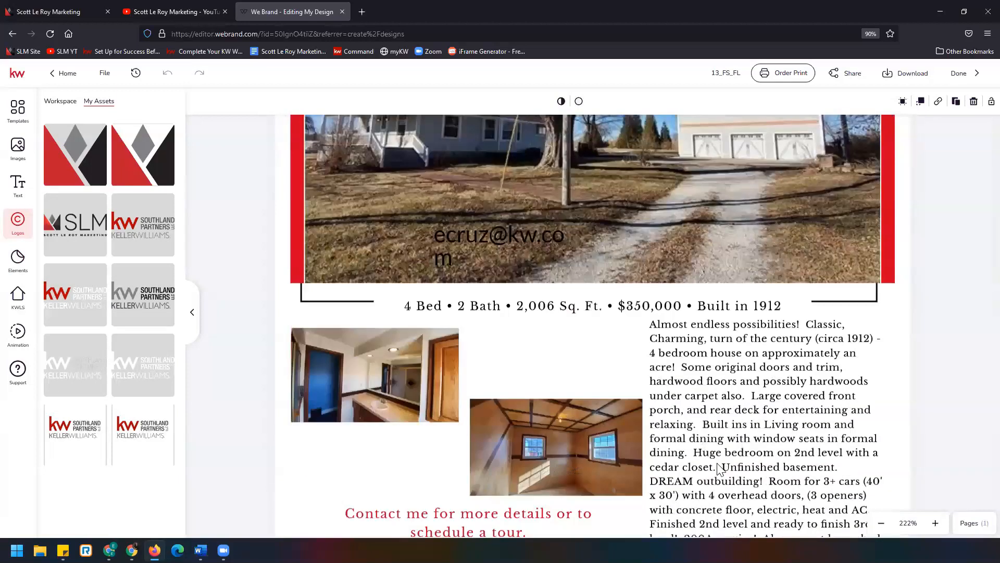
{"action": "scroll", "coordinate": [719, 467], "scroll_direction": "down", "scroll_amount": 3}
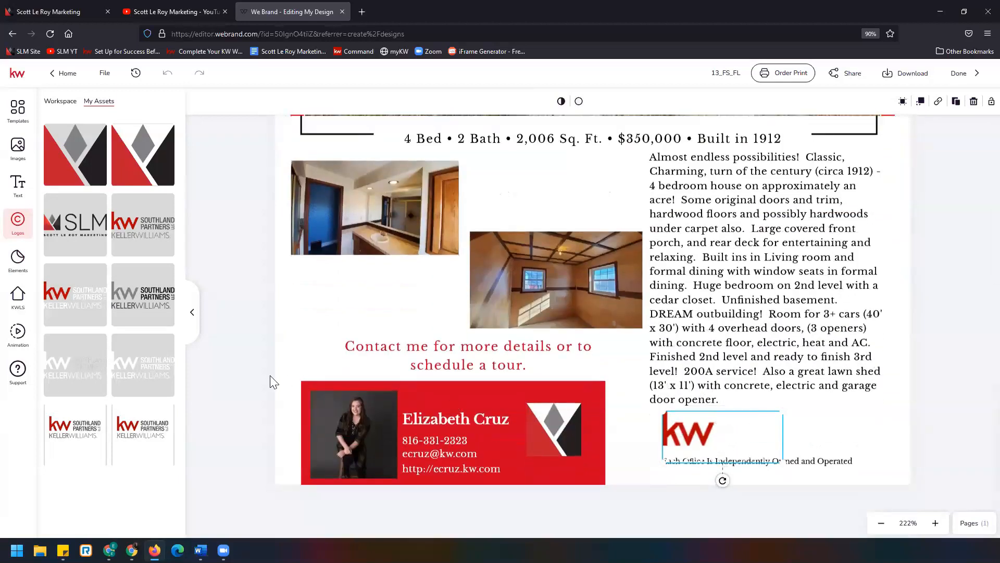
{"action": "left_click", "coordinate": [142, 209]}
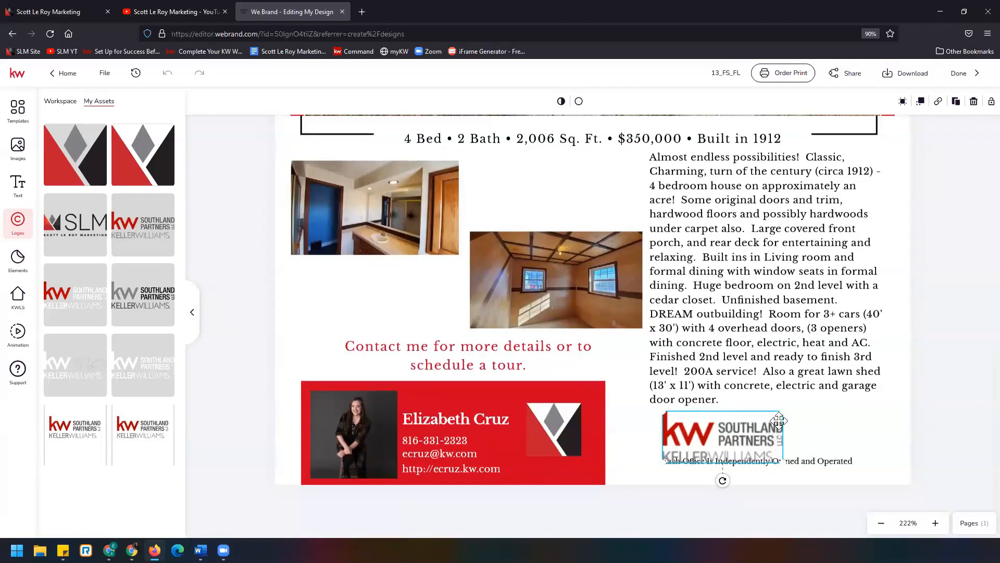
{"action": "left_click_drag", "start_coordinate": [728, 447], "coordinate": [791, 428]}
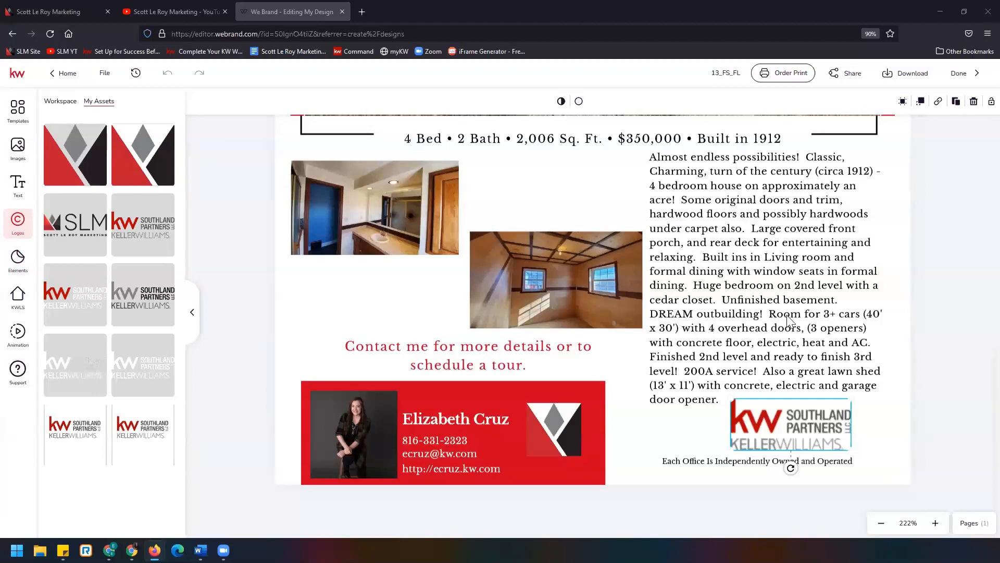
- Save the design
{"action": "left_click", "coordinate": [880, 524]}
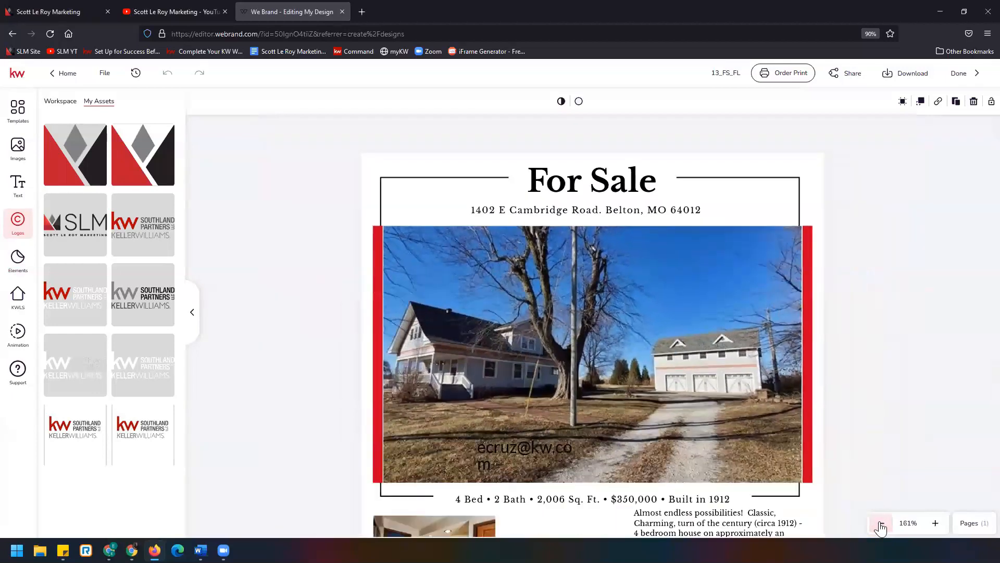
{"action": "left_click", "coordinate": [881, 524]}
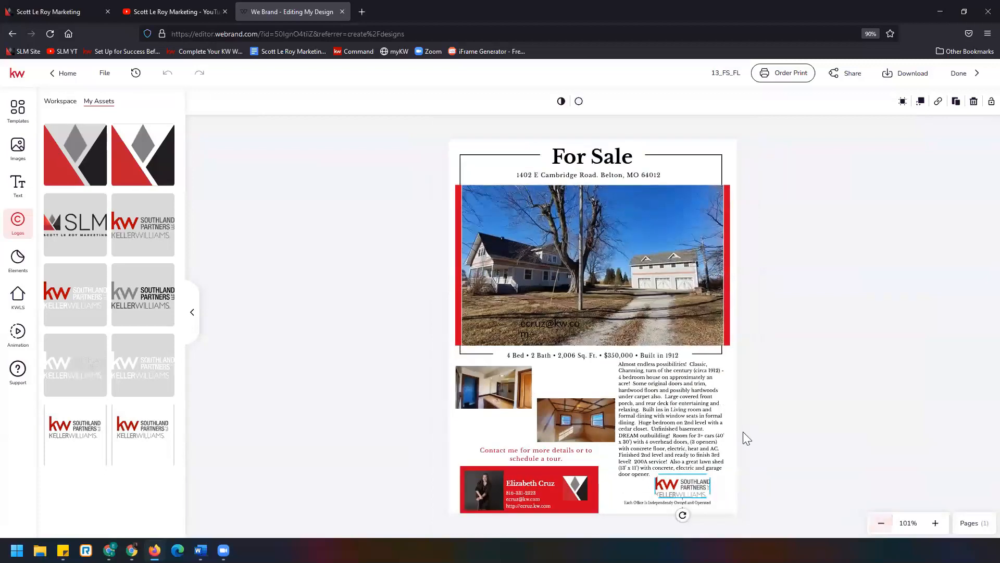
{"action": "left_click", "coordinate": [104, 73]}
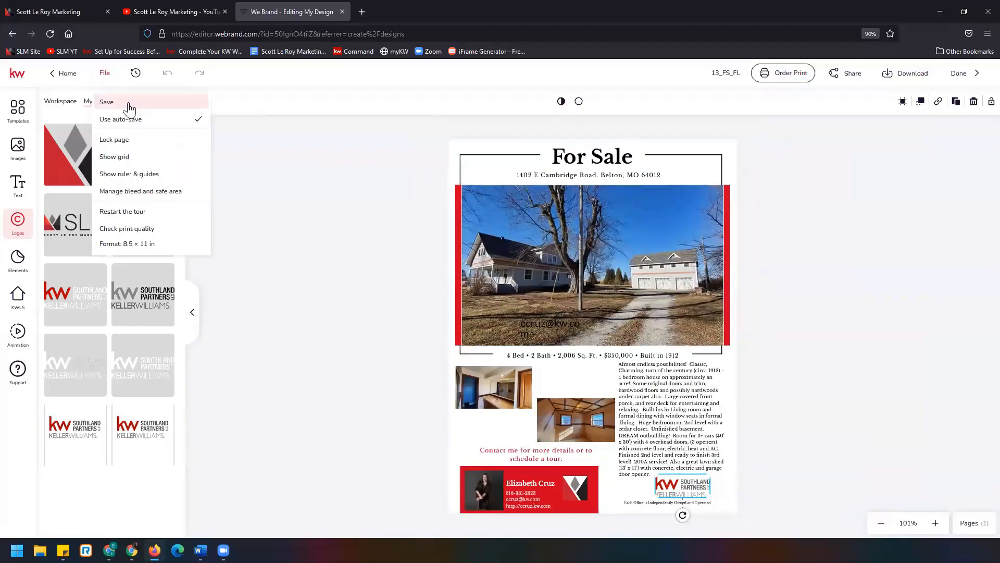
{"action": "left_click", "coordinate": [166, 107]}
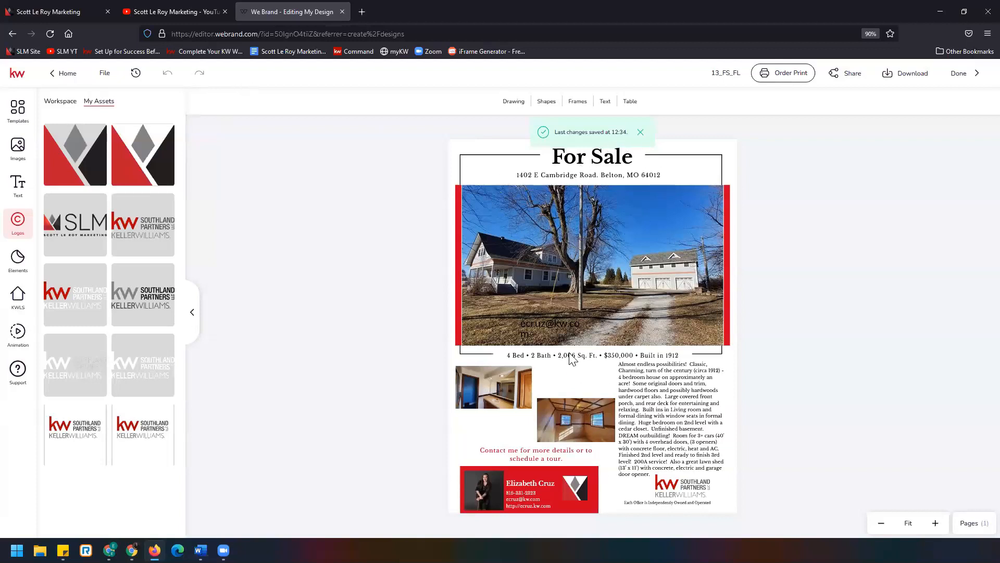
- Delete the stray e-mail text box from the main house photo
{"action": "left_click", "coordinate": [558, 333]}
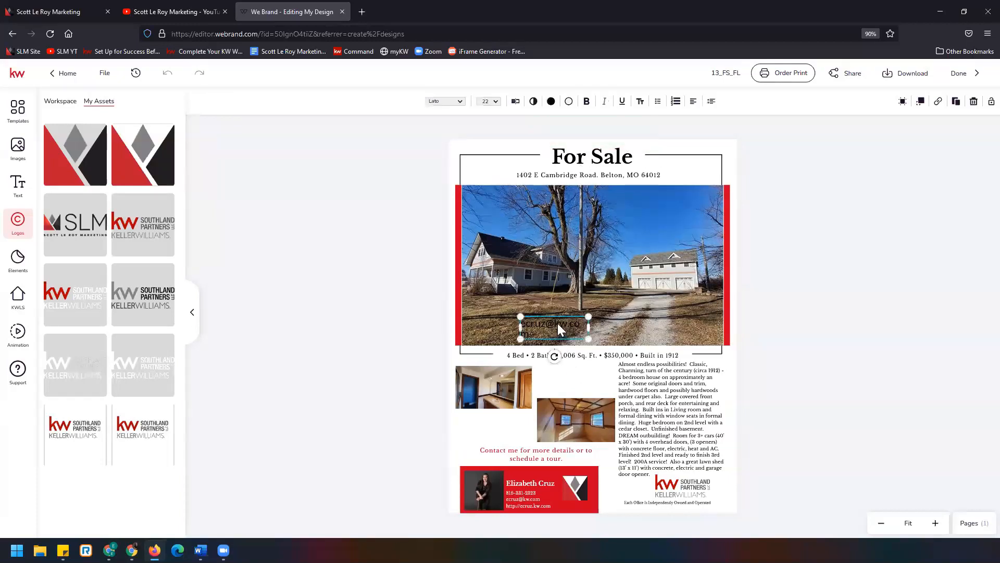
{"action": "left_click", "coordinate": [972, 102]}
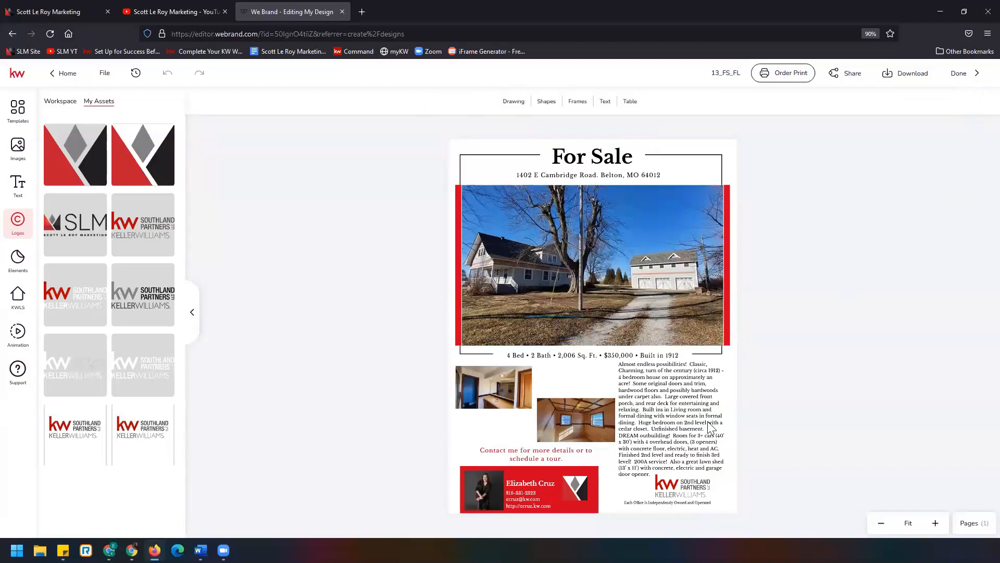
{"action": "left_click", "coordinate": [104, 73]}
{"action": "left_click", "coordinate": [135, 100]}
{"action": "type", "text": "e Dr Belton MO 64012"}
{"action": "key", "text": "Right"}
{"action": "key", "text": "Right"}
{"action": "key", "text": "Right"}
{"action": "key", "text": "Right"}
{"action": "key", "text": "Right"}
{"action": "key", "text": "Right"}
{"action": "key", "text": "Right"}
{"action": "key", "text": "Right"}
{"action": "key", "text": "Return"}
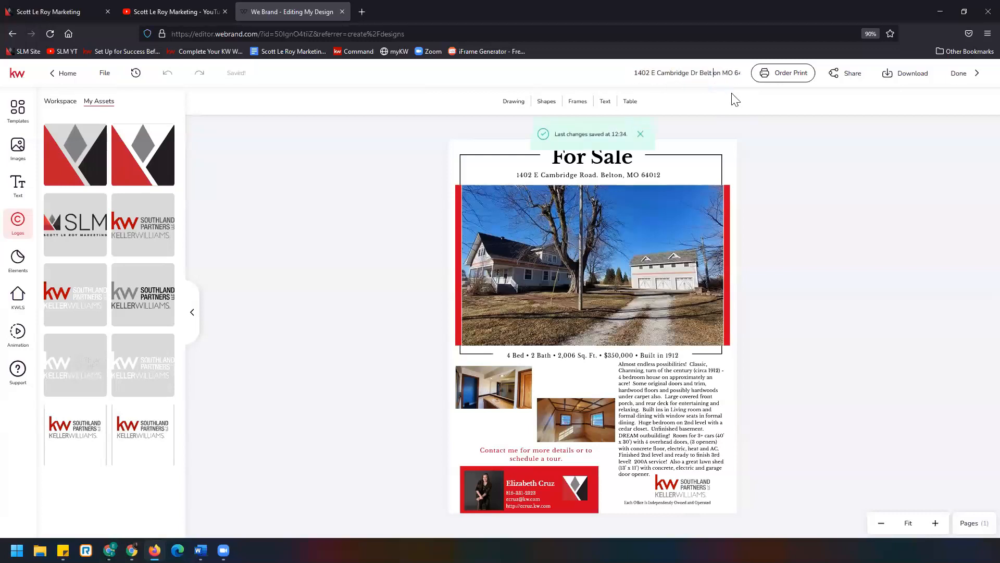
{"action": "left_click", "coordinate": [729, 73]}
{"action": "key", "text": "Right"}
{"action": "key", "text": "Right"}
{"action": "key", "text": "Right"}
{"action": "key", "text": "Right"}
{"action": "type", "text": "13_FS_FL"}
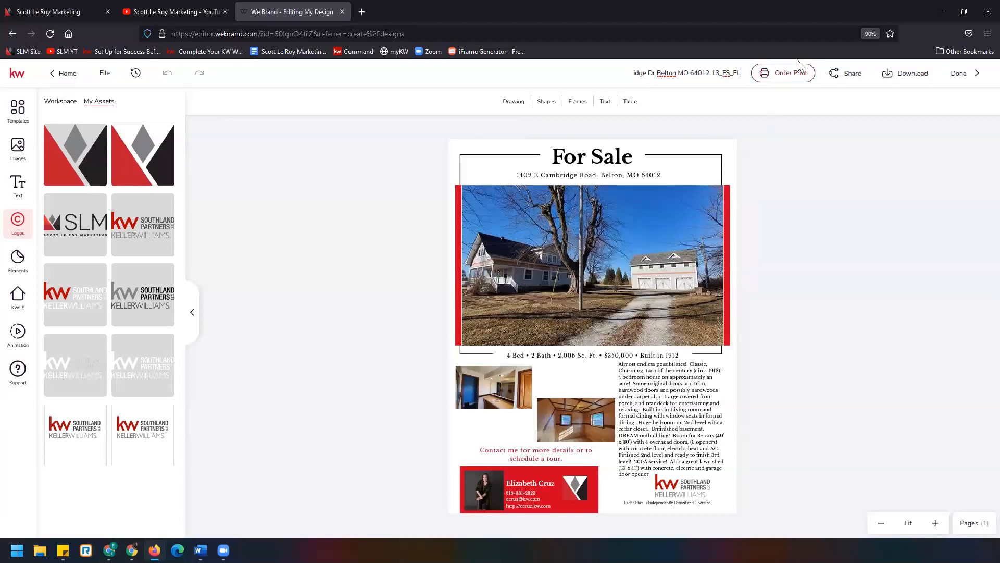
- Try setting up a print order of 50 copies, review the design checklist, and close the print panel
{"action": "left_click", "coordinate": [783, 75]}
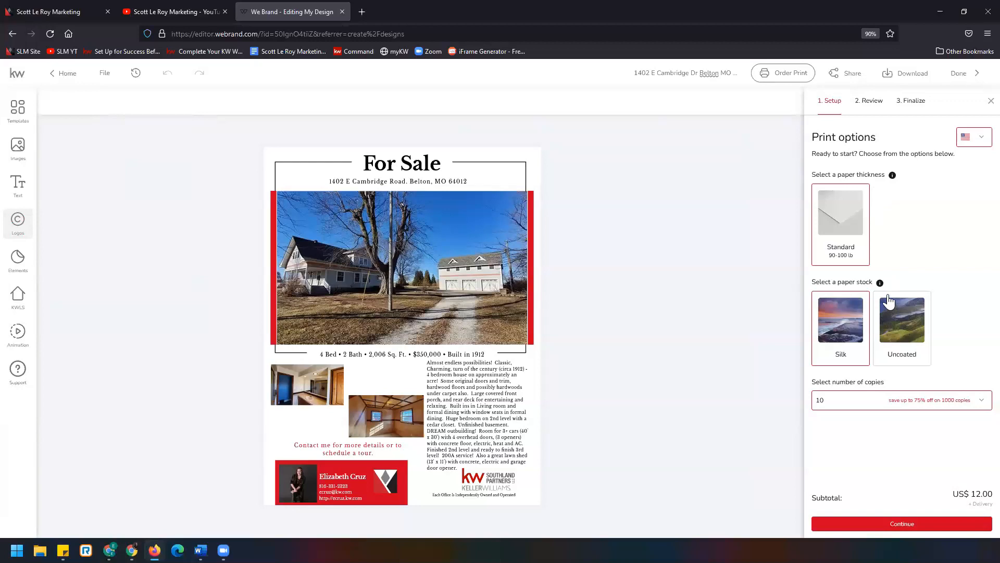
{"action": "left_click", "coordinate": [979, 401]}
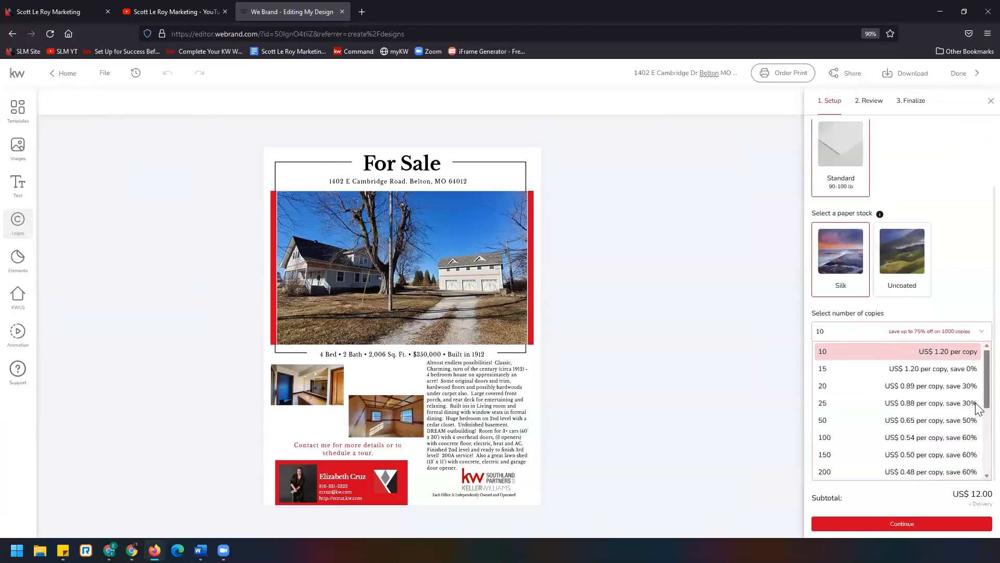
{"action": "left_click", "coordinate": [926, 423]}
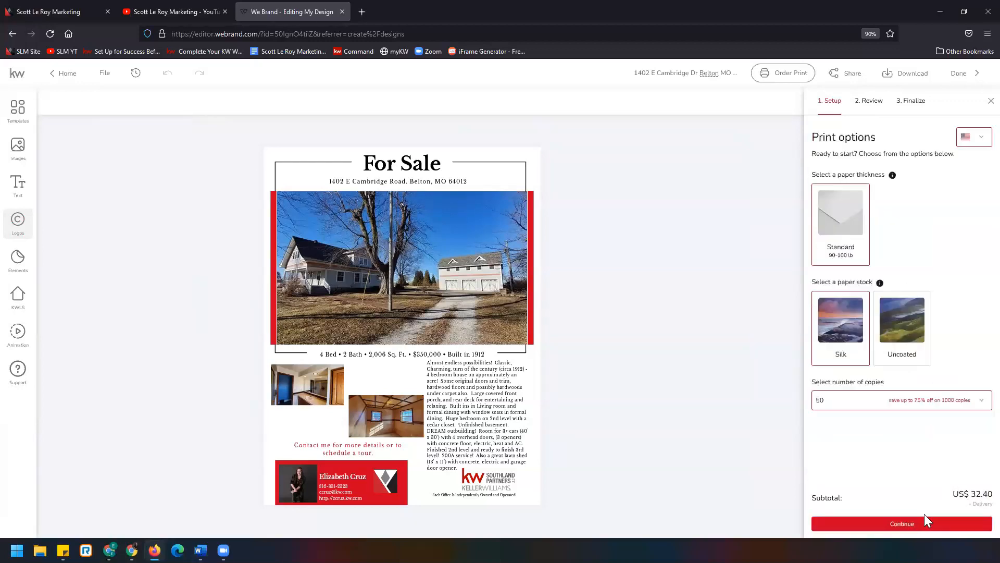
{"action": "left_click", "coordinate": [913, 527]}
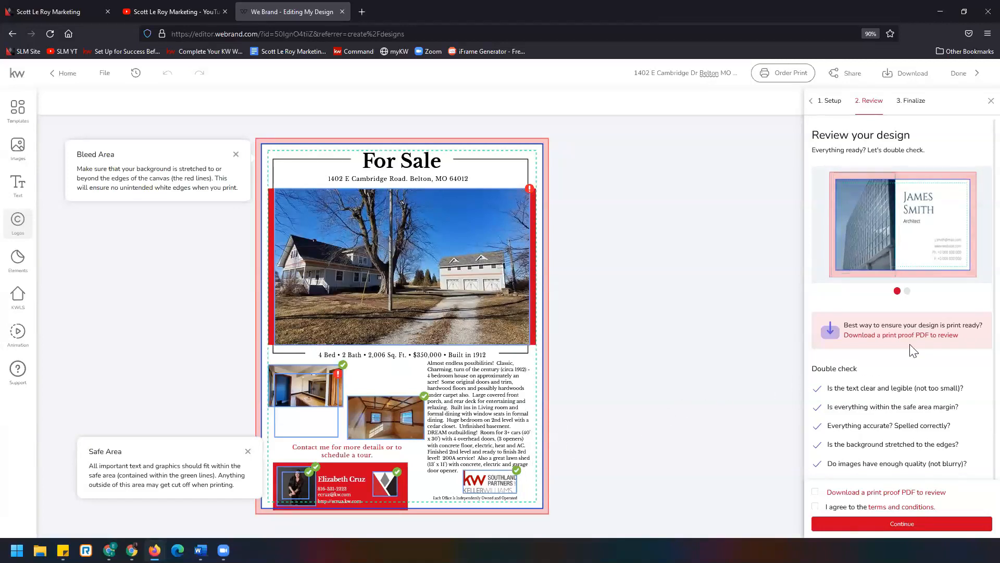
{"action": "scroll", "coordinate": [817, 375], "scroll_direction": "down", "scroll_amount": 1}
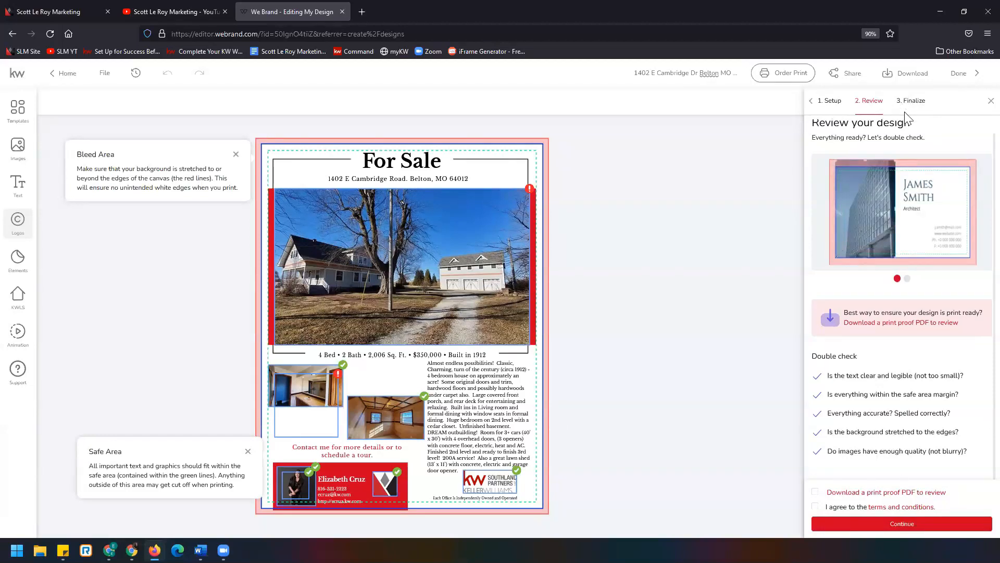
{"action": "left_click", "coordinate": [990, 101]}
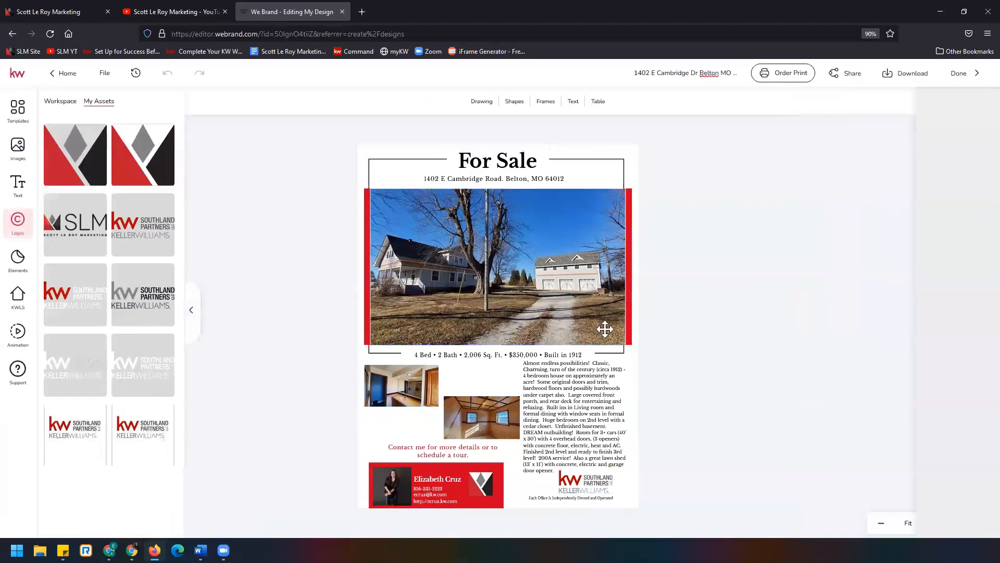
- Copy the project's share link from the share options, allowing anyone with the link to view it
{"action": "left_click", "coordinate": [855, 76]}
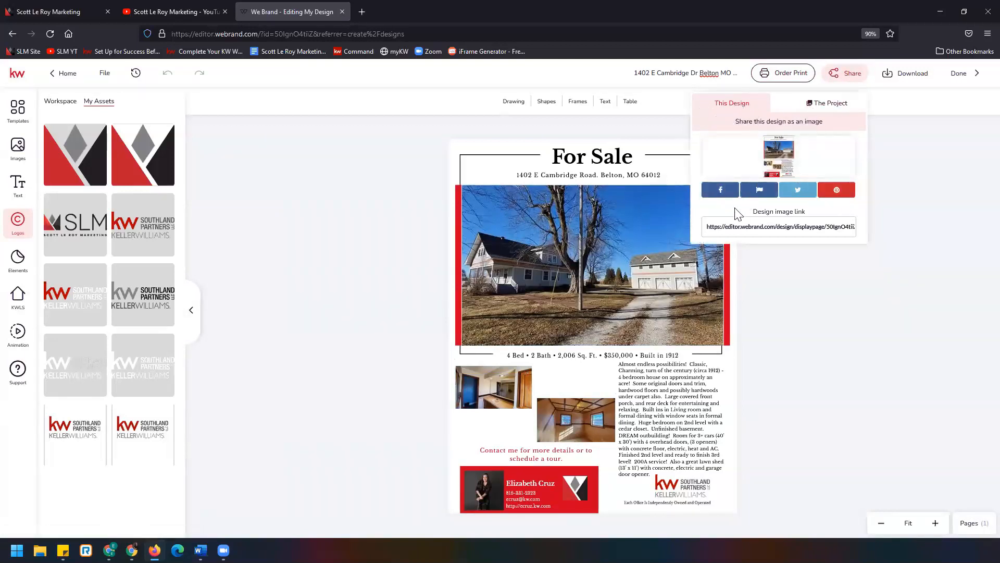
{"action": "left_click", "coordinate": [787, 230]}
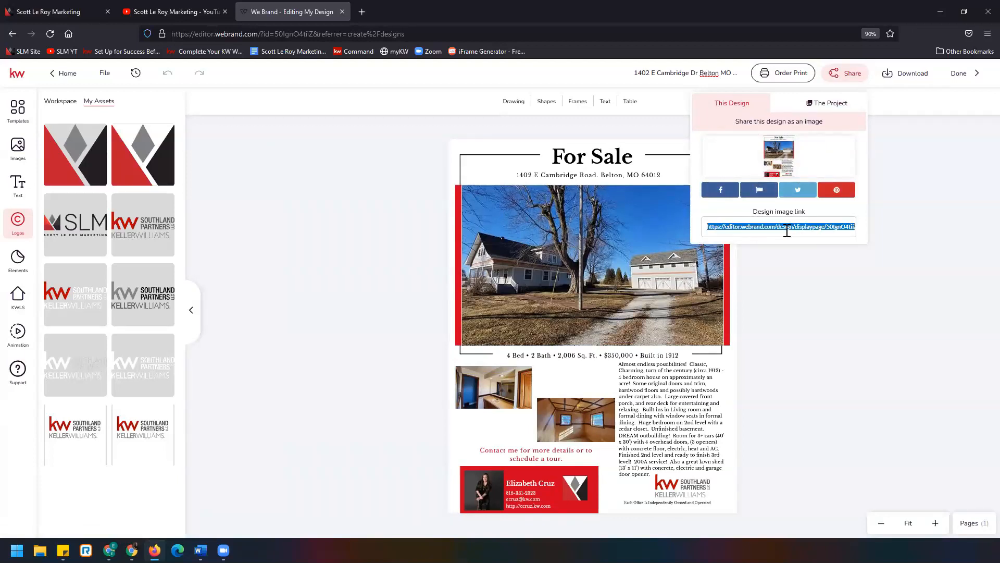
{"action": "left_click", "coordinate": [816, 108]}
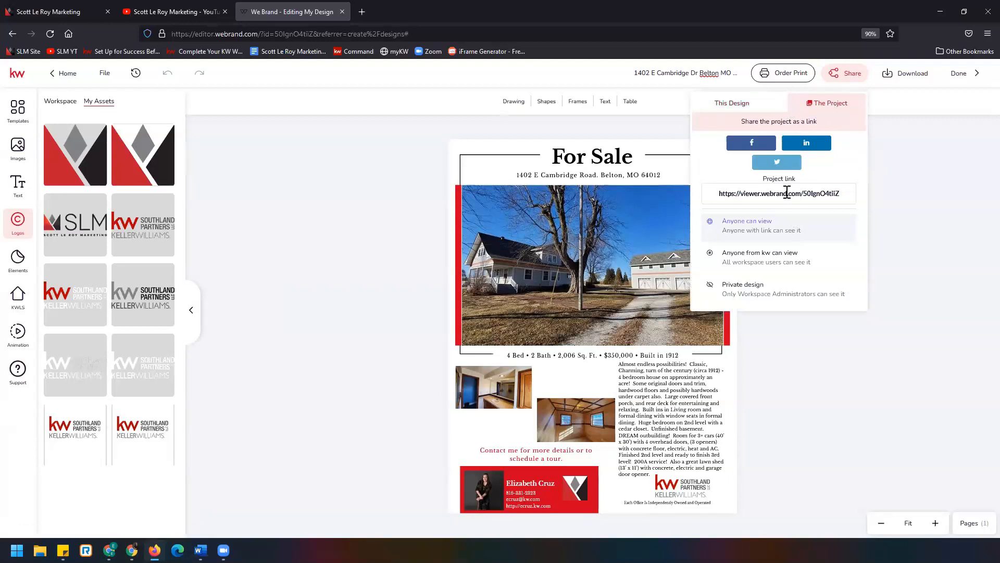
{"action": "left_click", "coordinate": [787, 193]}
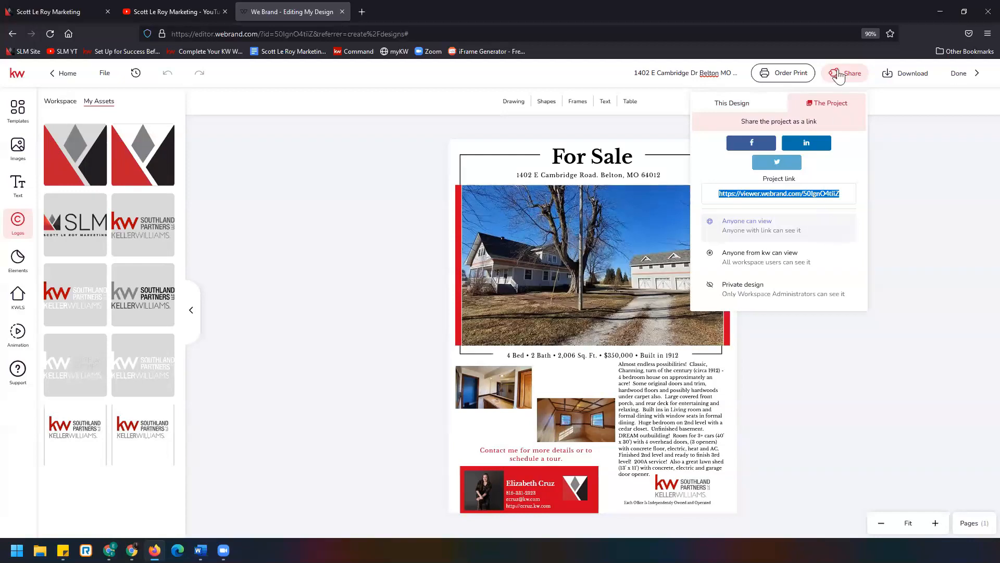
{"action": "left_click", "coordinate": [856, 74]}
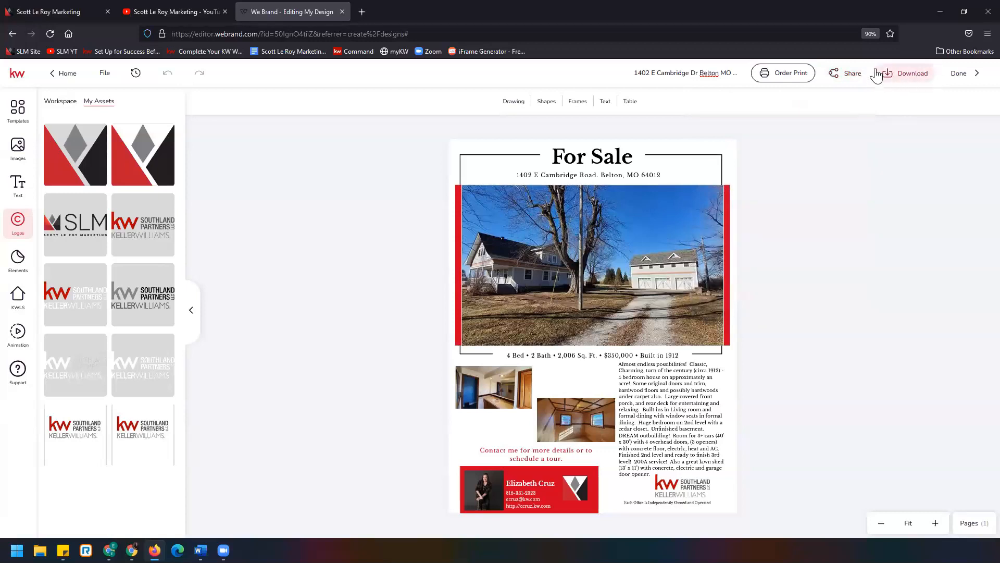
- Download the flier as a PDF for Printing
{"action": "left_click", "coordinate": [905, 77]}
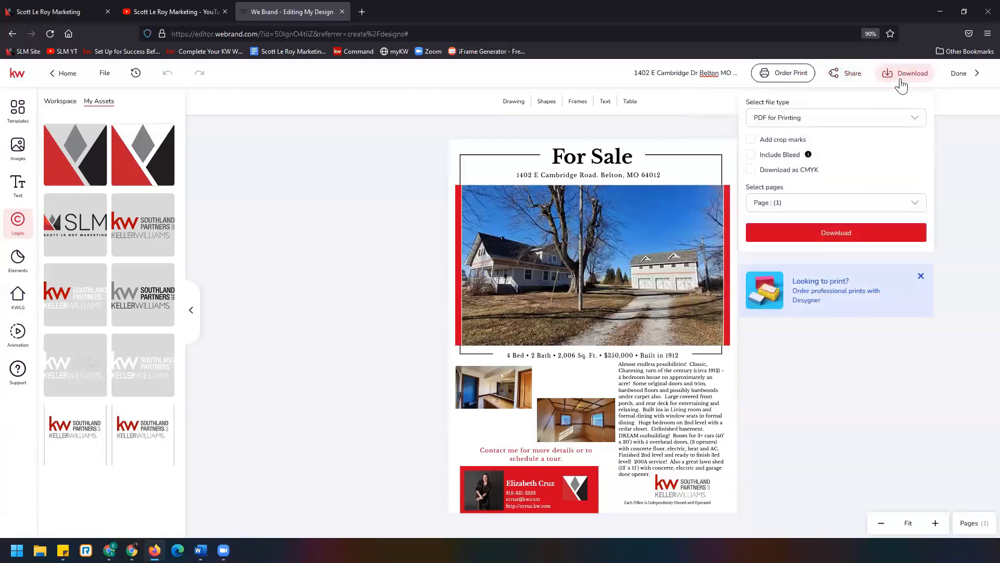
{"action": "left_click", "coordinate": [917, 121]}
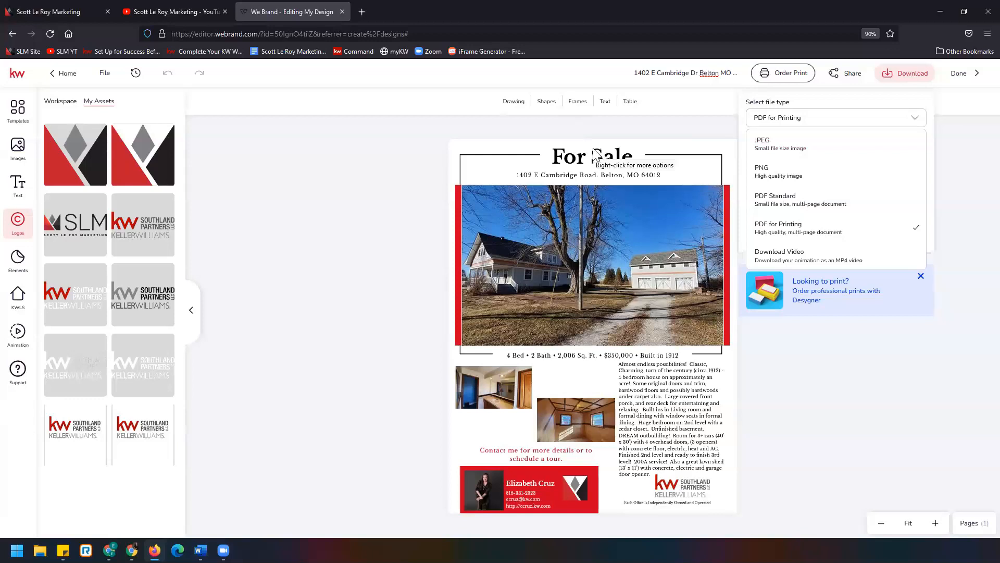
{"action": "left_click", "coordinate": [978, 168]}
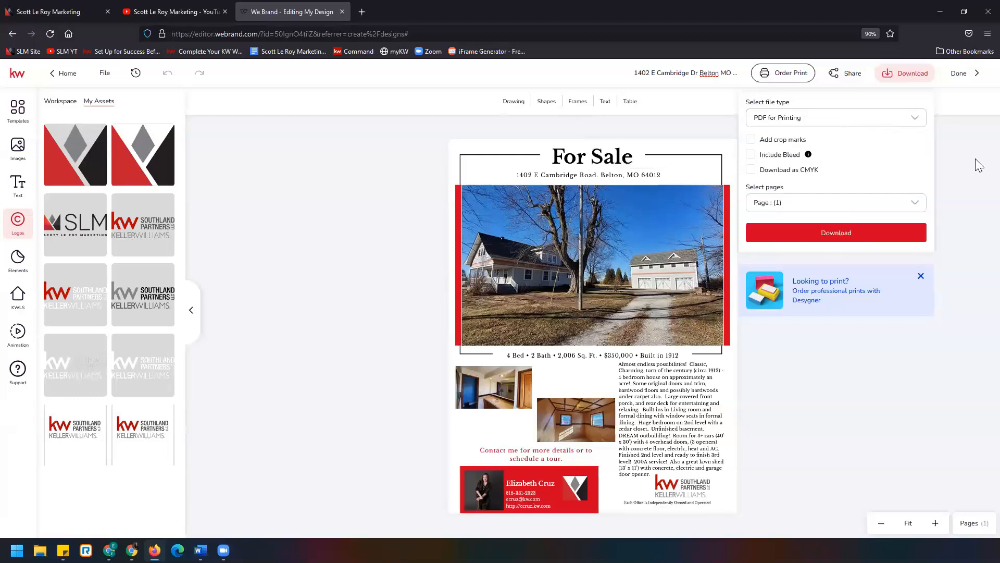
{"action": "left_click", "coordinate": [892, 237]}
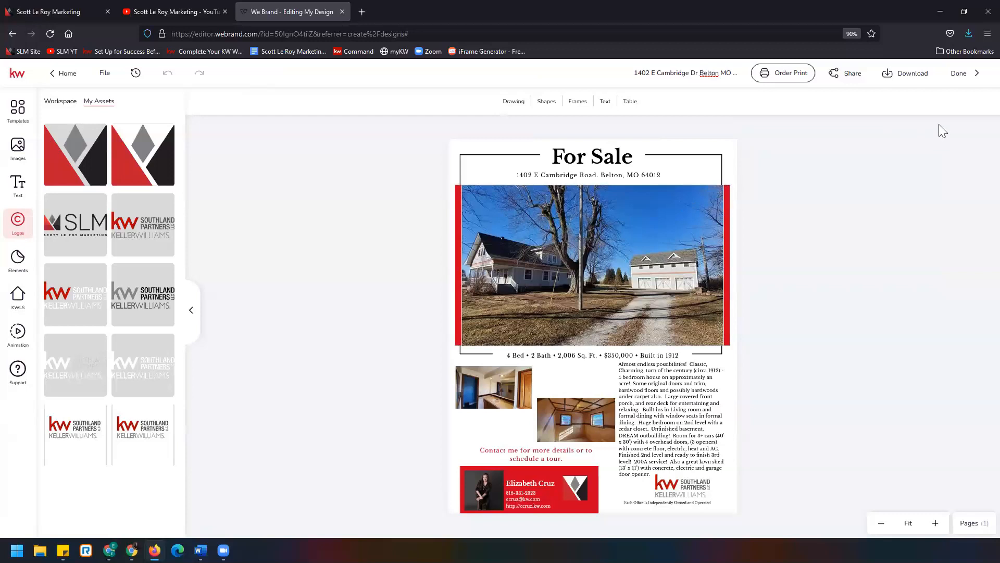
- Close the editor and return to the Designs list
{"action": "left_click", "coordinate": [962, 78]}
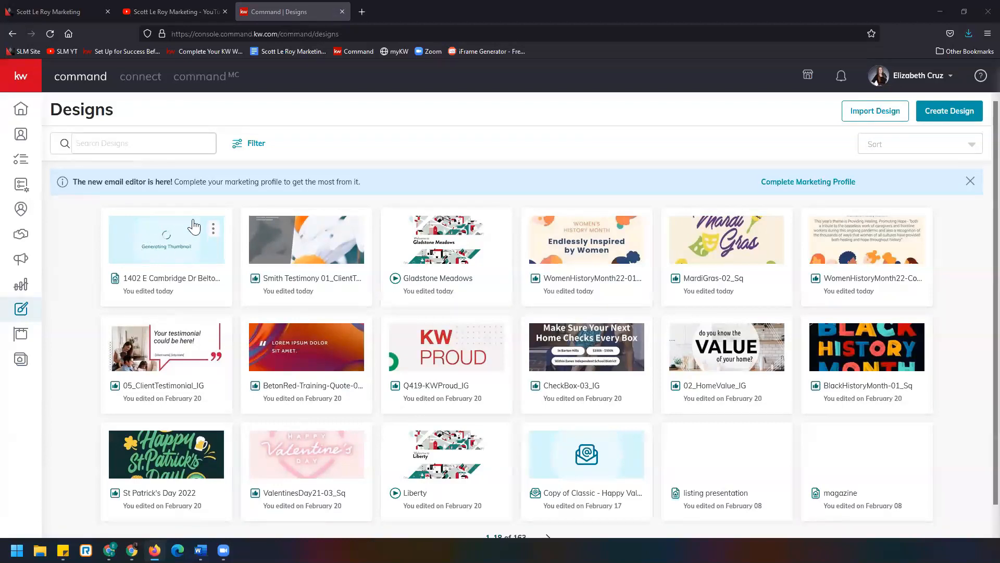
{"action": "left_click", "coordinate": [213, 229]}
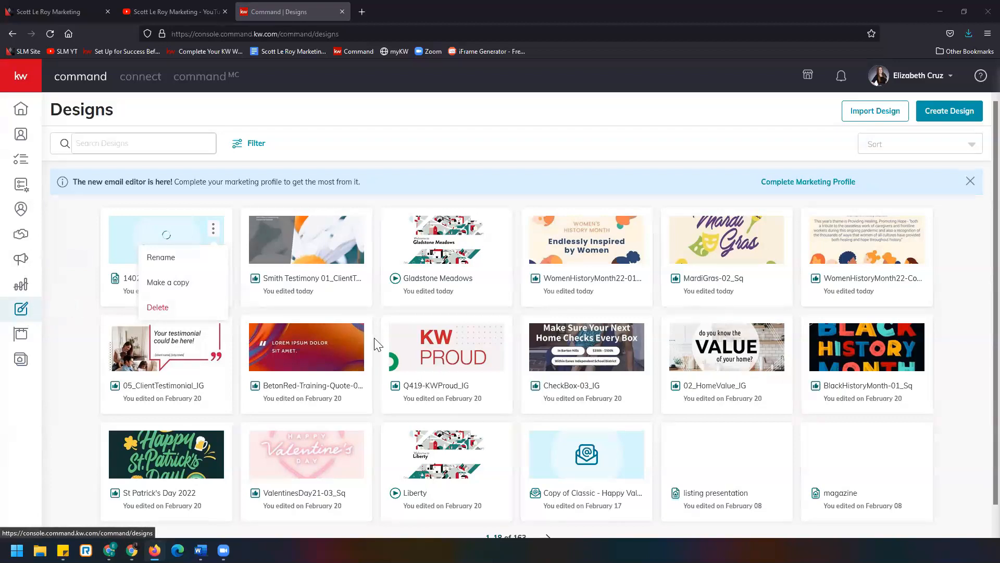
{"action": "left_click", "coordinate": [944, 116]}
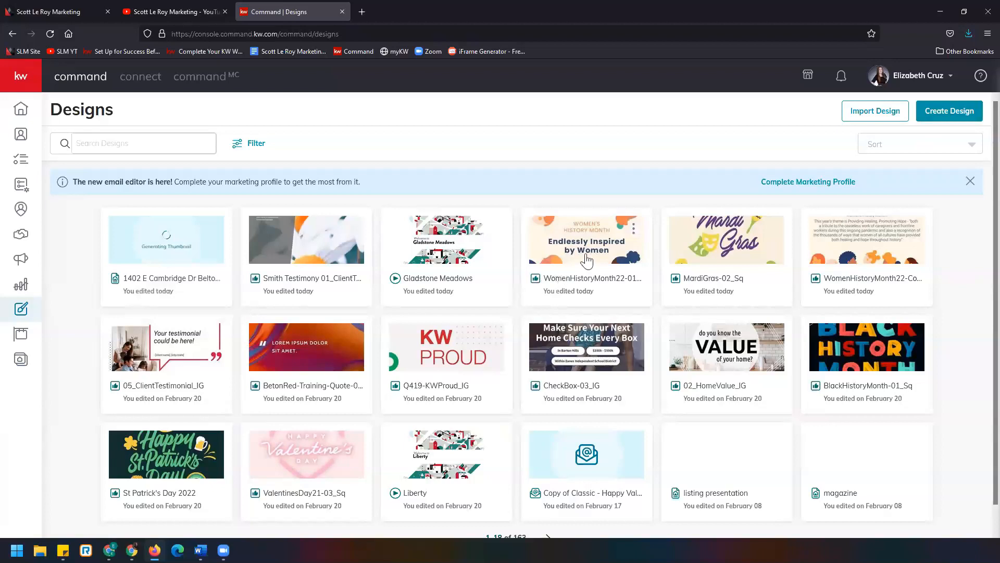
{"action": "left_click", "coordinate": [945, 109]}
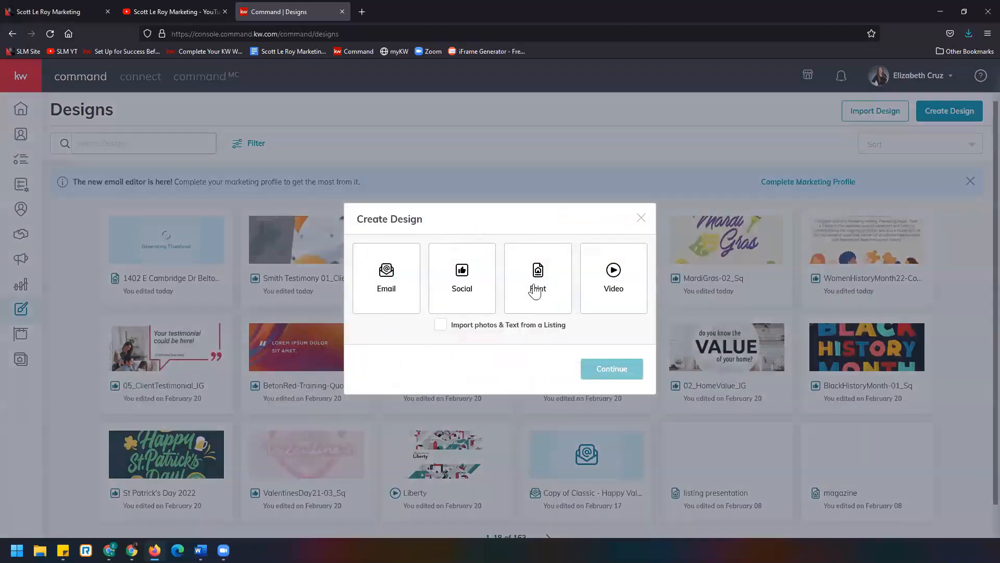
{"action": "left_click", "coordinate": [536, 290]}
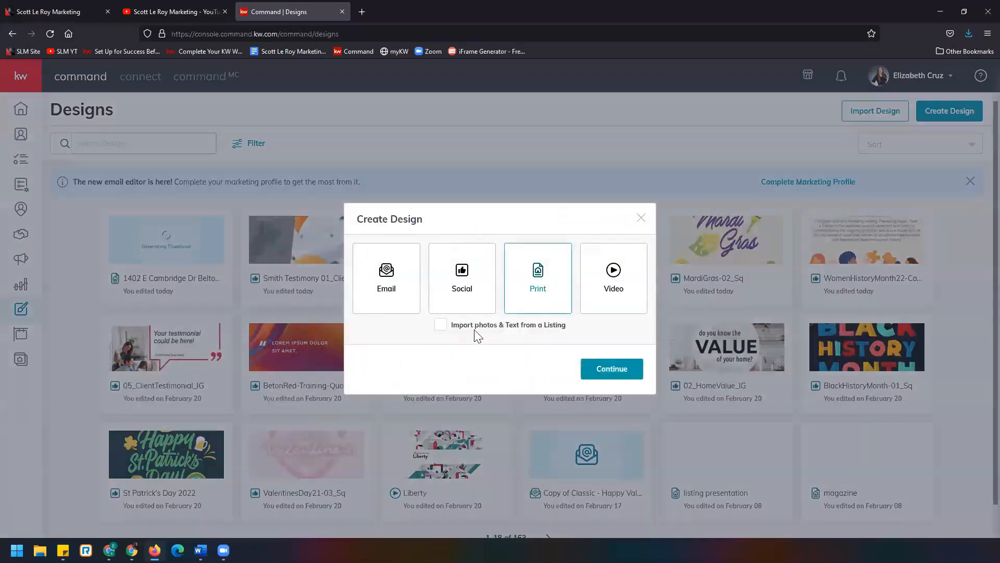
{"action": "left_click", "coordinate": [620, 369]}
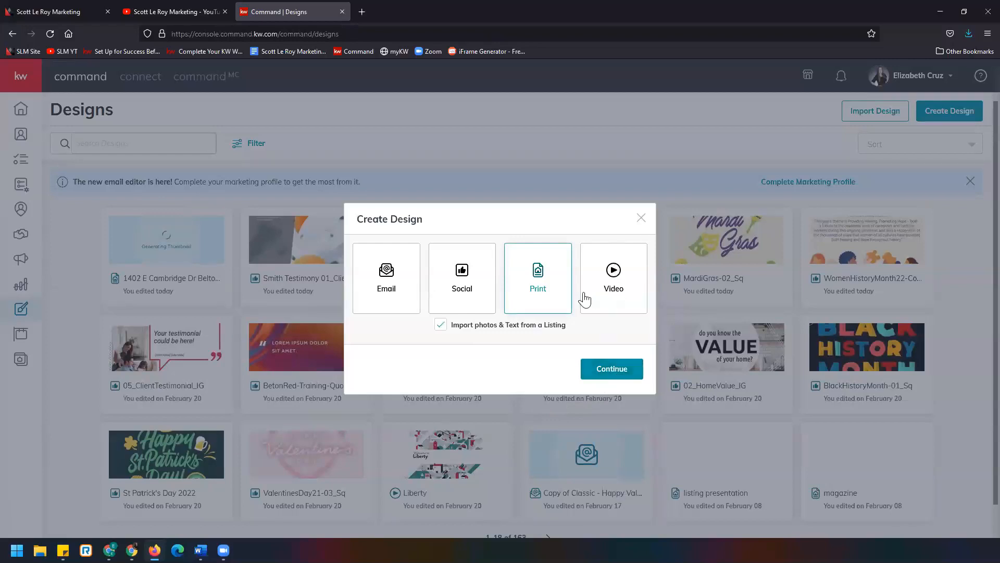
{"action": "left_click", "coordinate": [643, 220]}
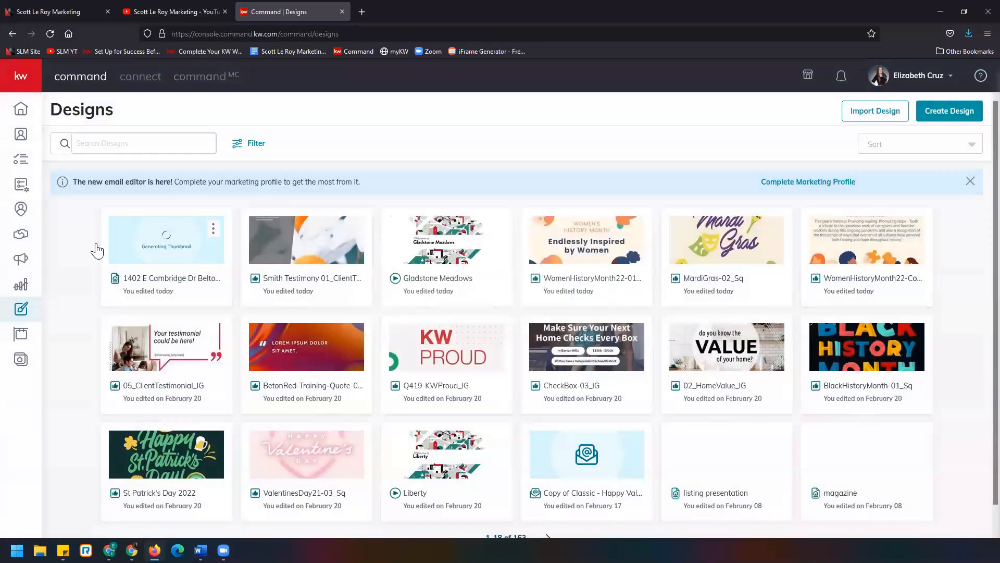
{"action": "left_click", "coordinate": [23, 262]}
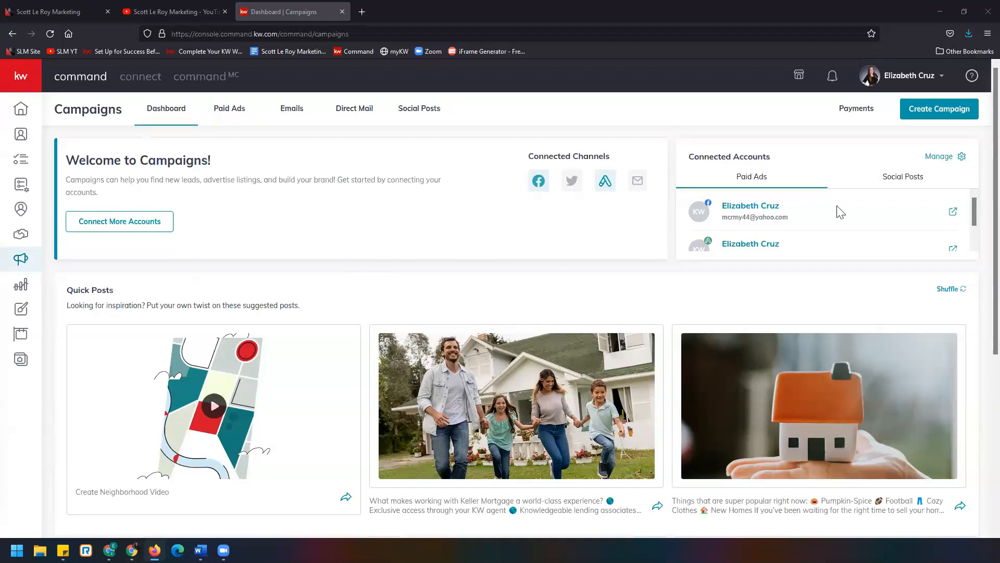
{"action": "left_click", "coordinate": [947, 119]}
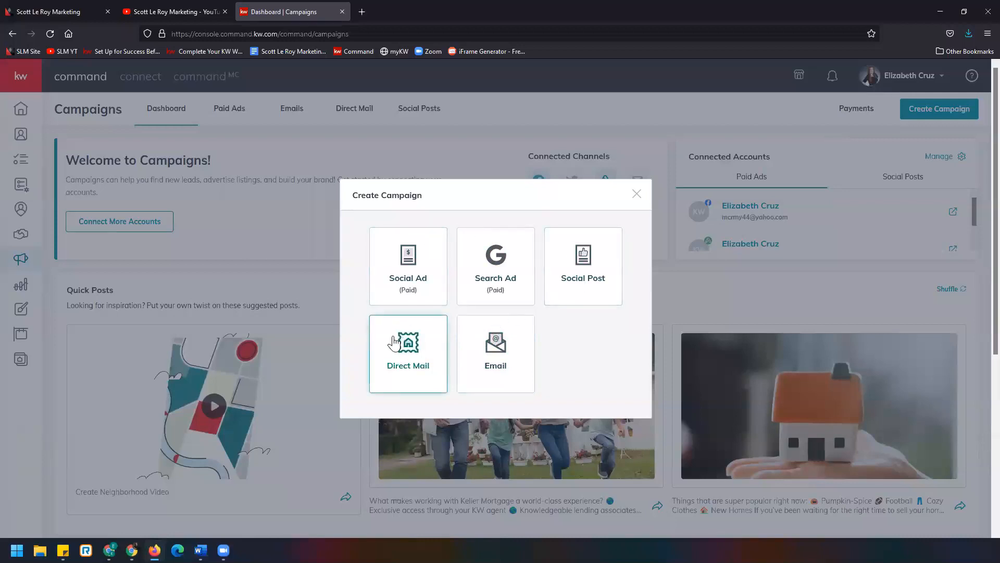
{"action": "left_click", "coordinate": [413, 376]}
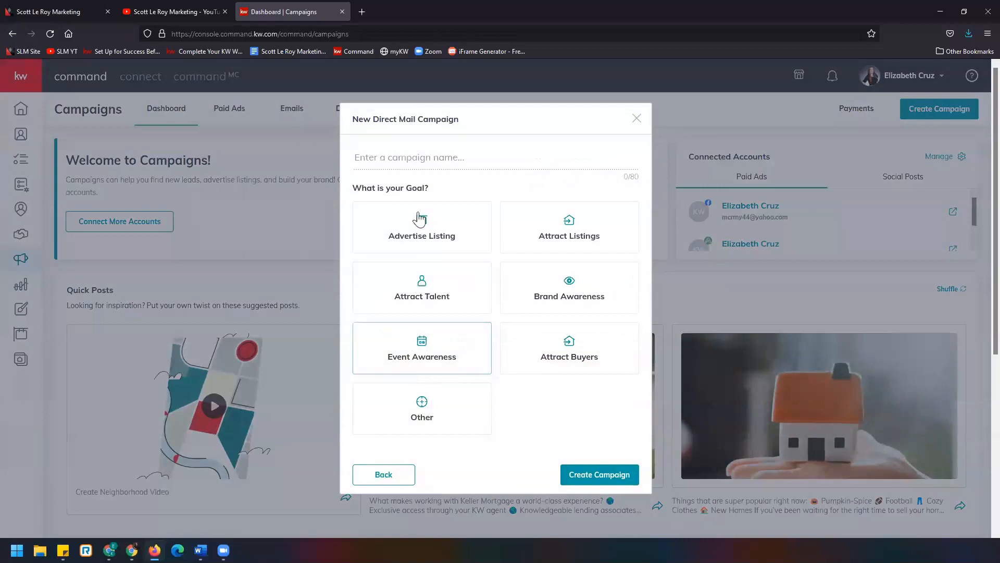
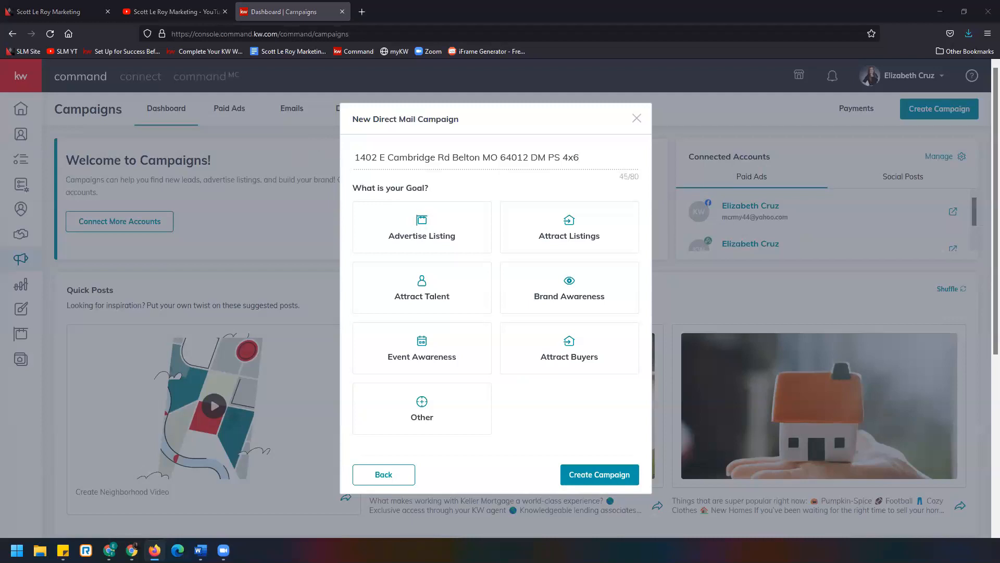
- Choose Advertise Listing as the campaign goal and create the campaign
{"action": "left_click", "coordinate": [421, 311]}
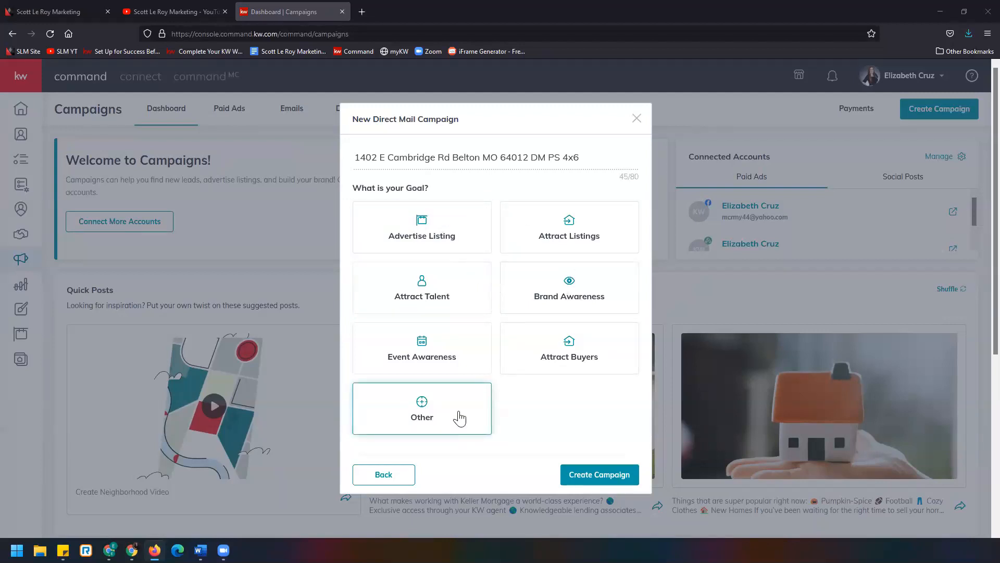
{"action": "left_click", "coordinate": [466, 229]}
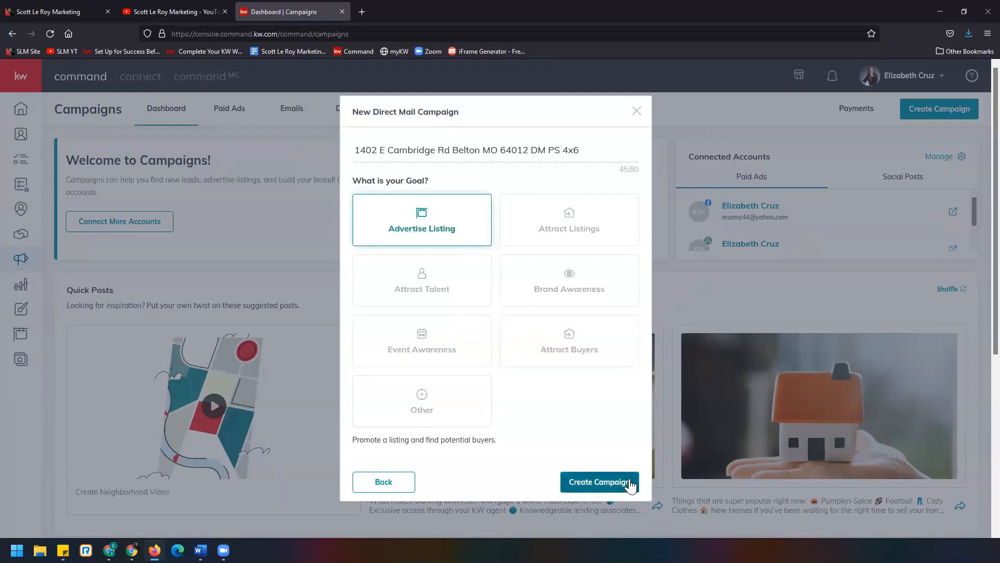
{"action": "left_click", "coordinate": [599, 482]}
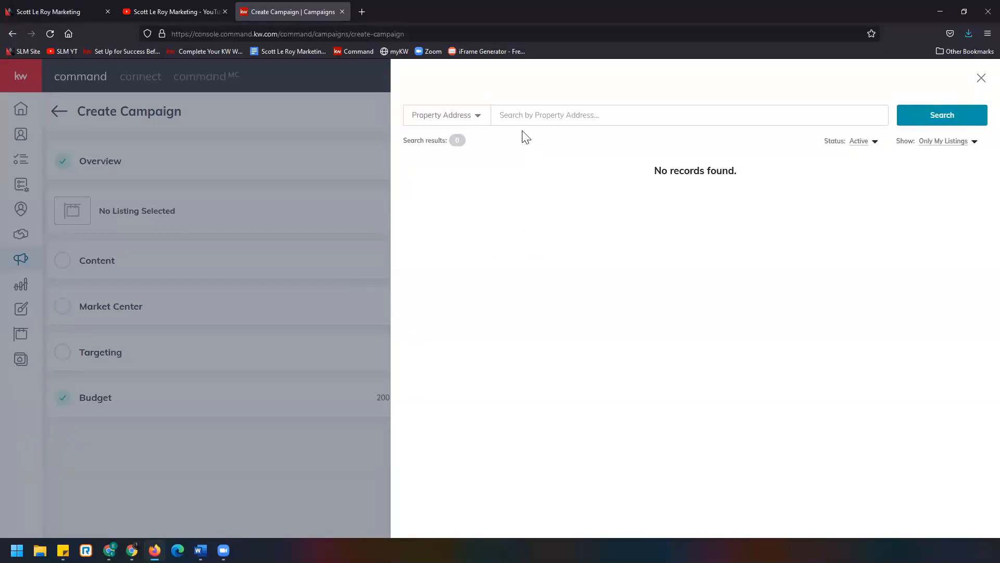
{"action": "left_click", "coordinate": [478, 116]}
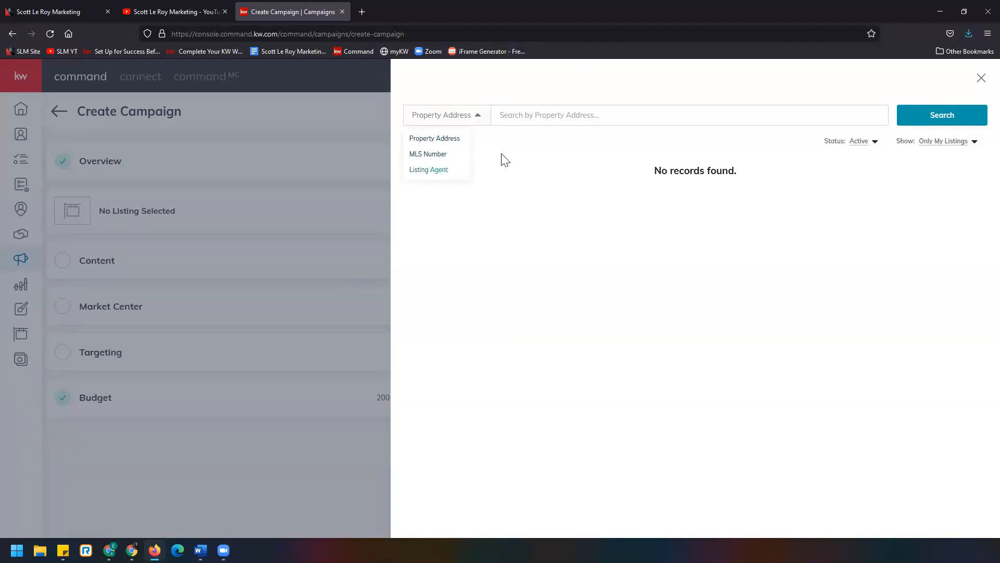
{"action": "left_click", "coordinate": [558, 116]}
{"action": "type", "text": "14"}
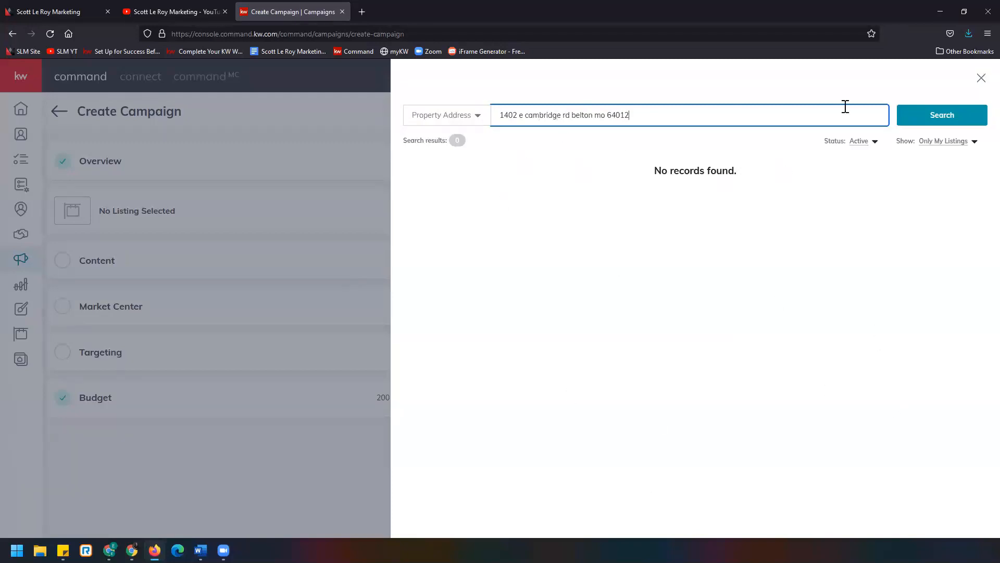
{"action": "left_click", "coordinate": [913, 122]}
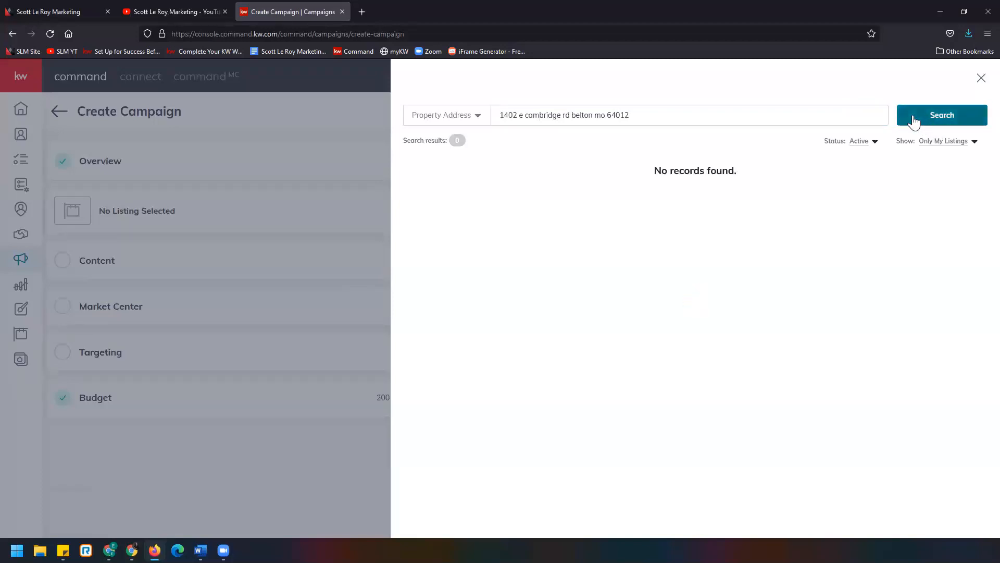
{"action": "left_click", "coordinate": [860, 145]}
{"action": "left_click", "coordinate": [866, 161]}
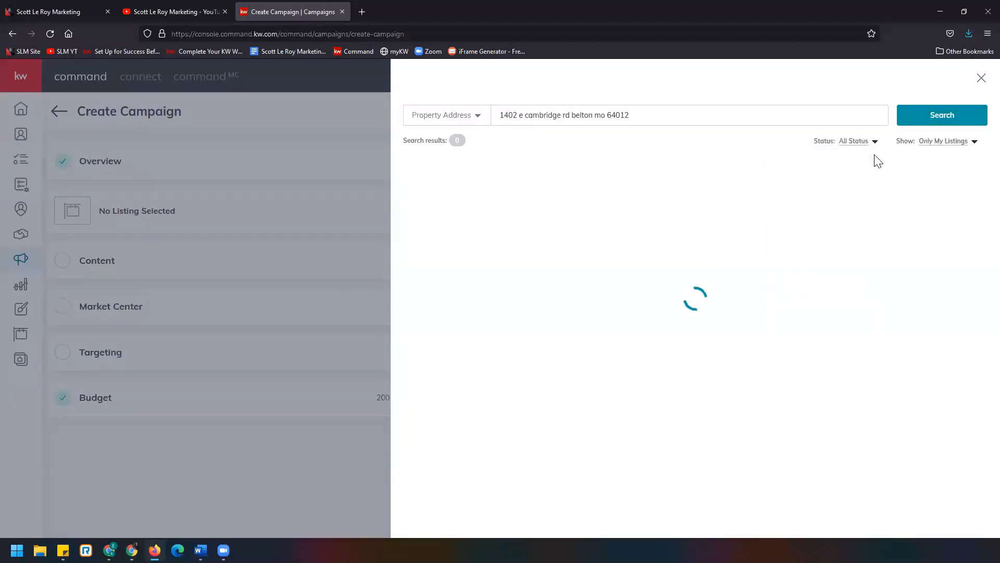
{"action": "left_click", "coordinate": [929, 147]}
{"action": "left_click", "coordinate": [928, 156]}
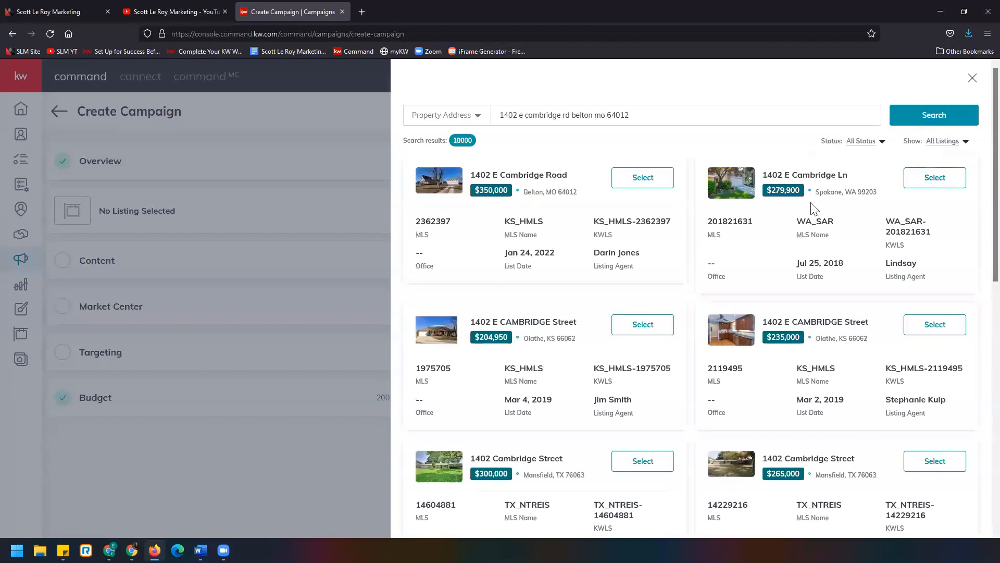
{"action": "left_click", "coordinate": [634, 180]}
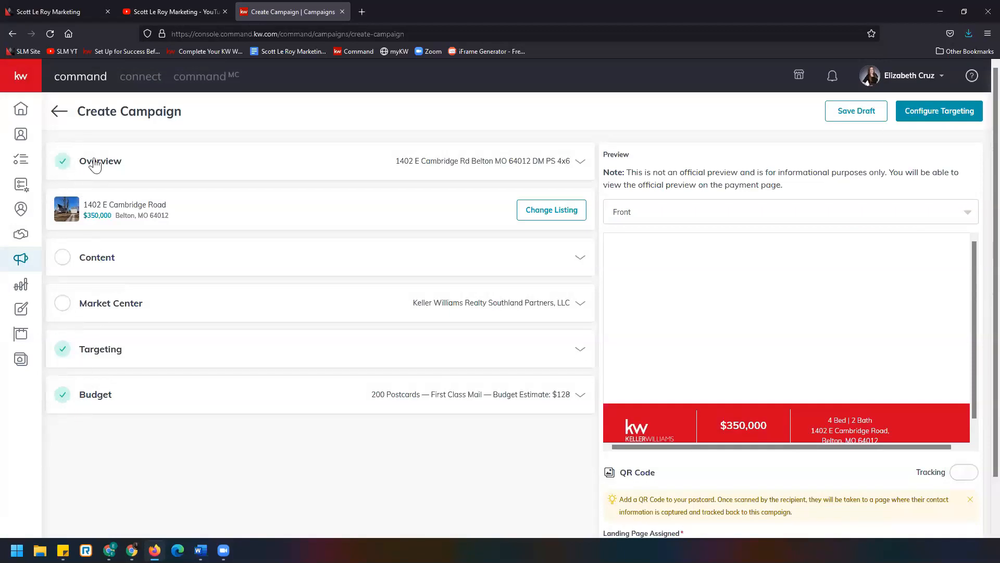
- Review the saved Overview settings, then open the Content section and compare the Upload Design and Select Template options
{"action": "left_click", "coordinate": [442, 163]}
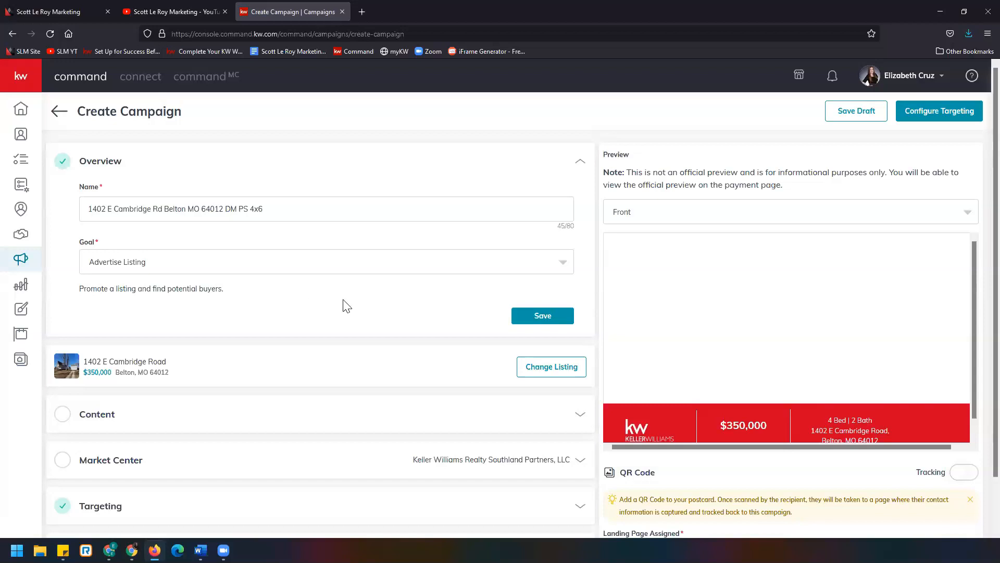
{"action": "left_click", "coordinate": [564, 320]}
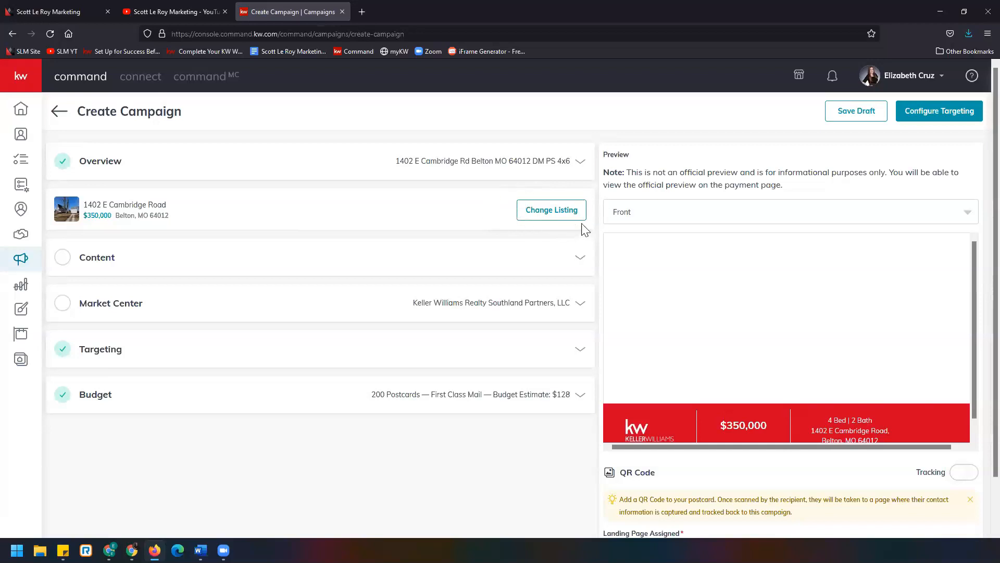
{"action": "left_click", "coordinate": [101, 263]}
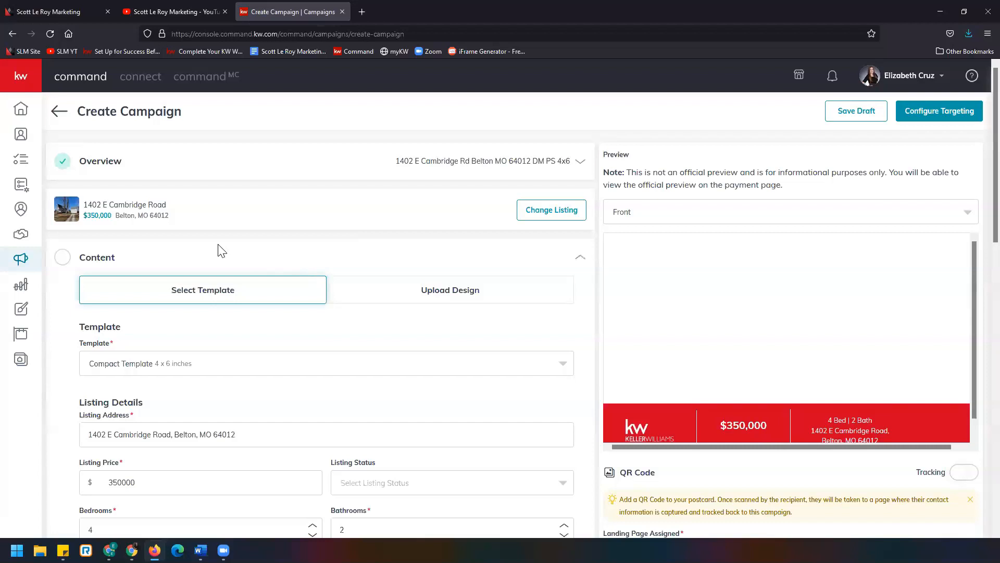
{"action": "scroll", "coordinate": [221, 248], "scroll_direction": "down", "scroll_amount": 2}
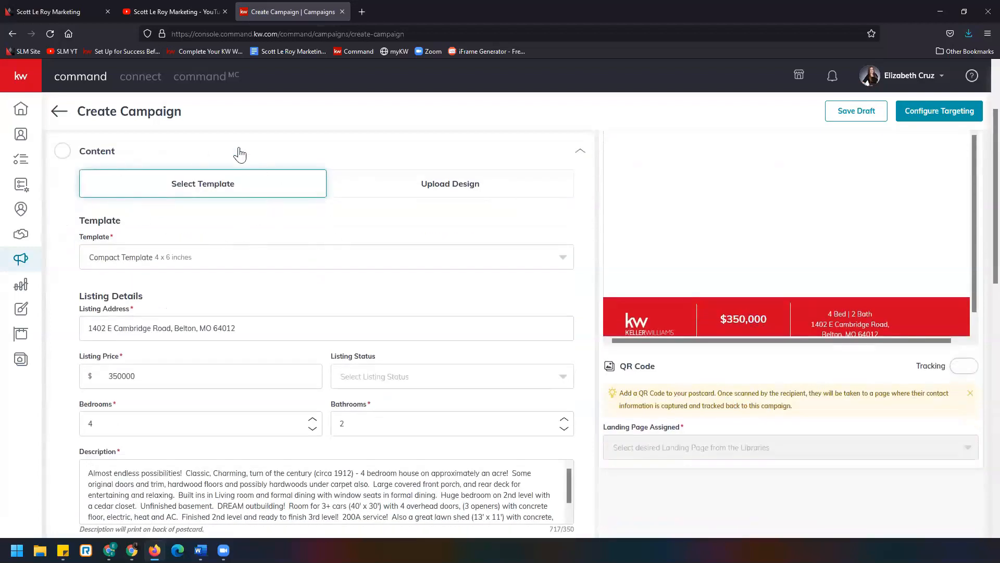
{"action": "left_click", "coordinate": [493, 190]}
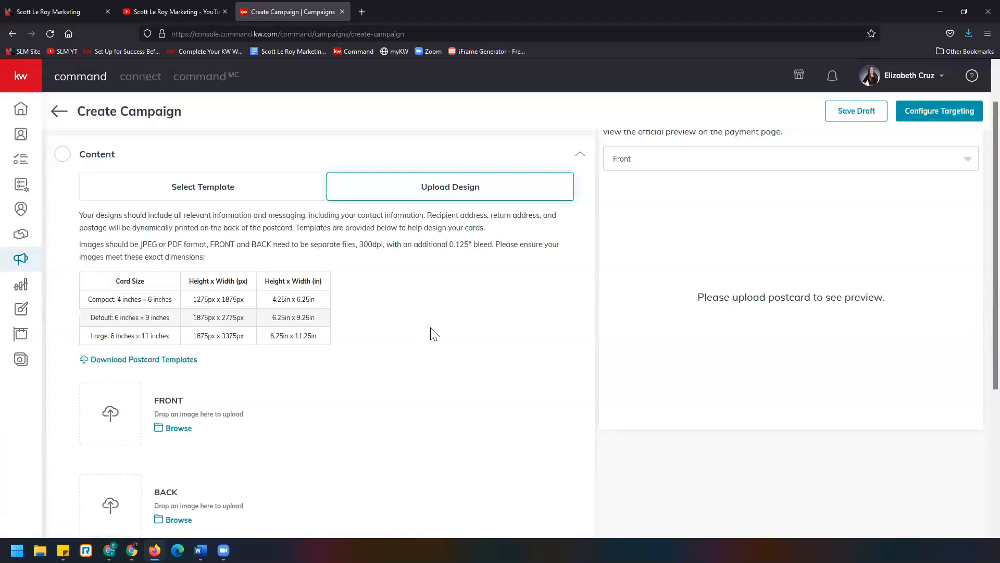
{"action": "left_click", "coordinate": [249, 190]}
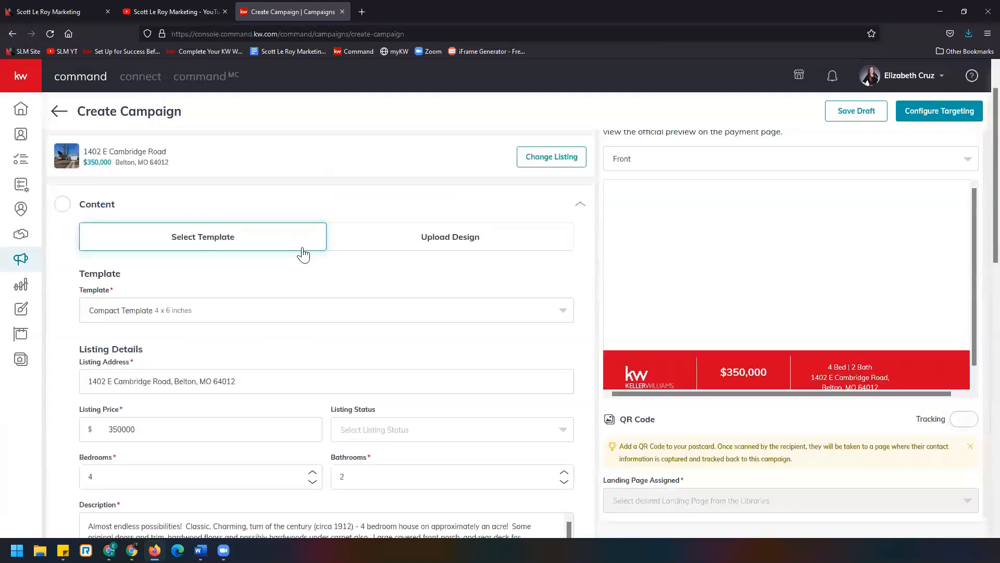
- Keep the Compact Template 4 x 6 inches postcard and set the listing status to JUST LISTED
{"action": "scroll", "coordinate": [150, 239], "scroll_direction": "down", "scroll_amount": 1}
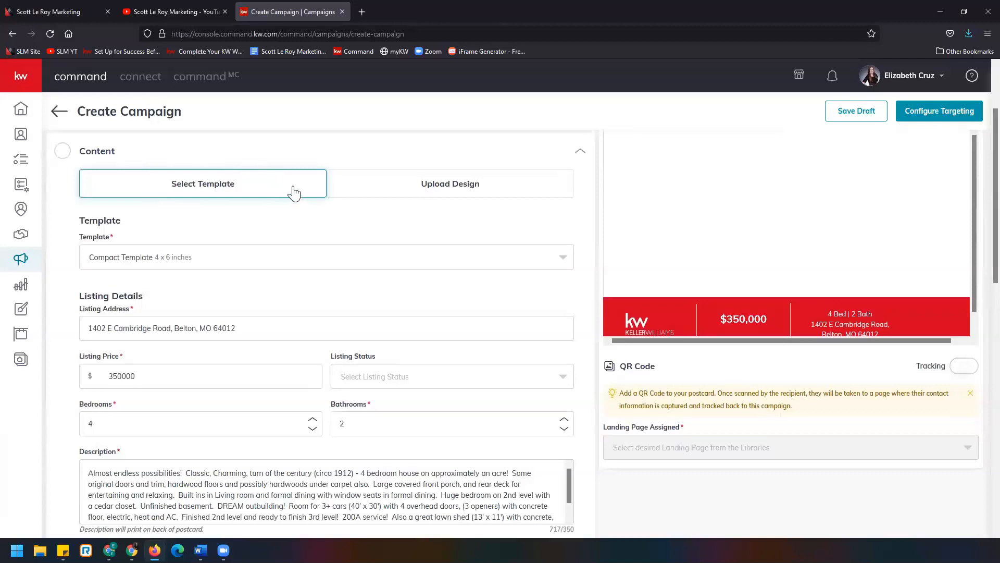
{"action": "left_click", "coordinate": [220, 260]}
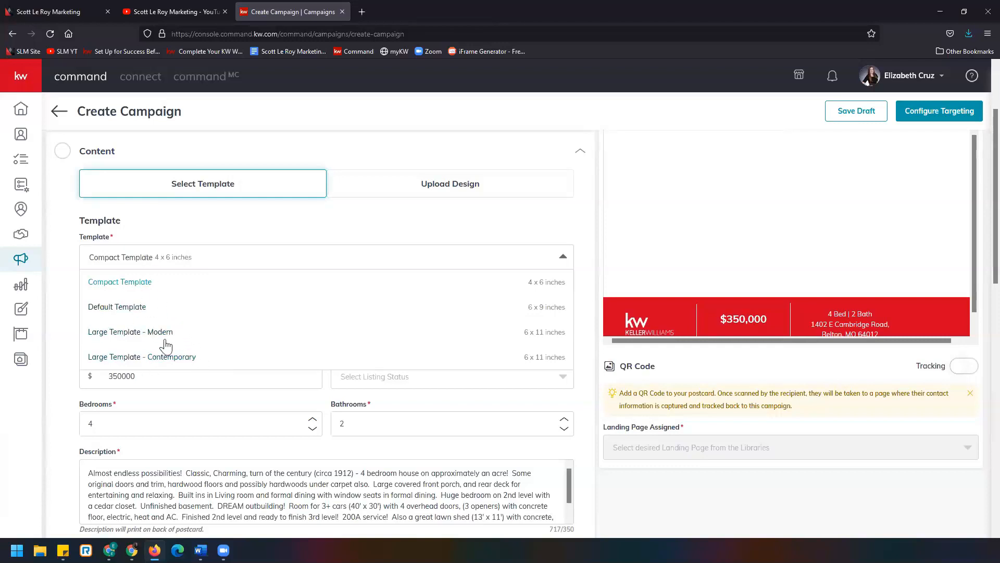
{"action": "left_click", "coordinate": [154, 258]}
{"action": "scroll", "coordinate": [136, 273], "scroll_direction": "down", "scroll_amount": 1}
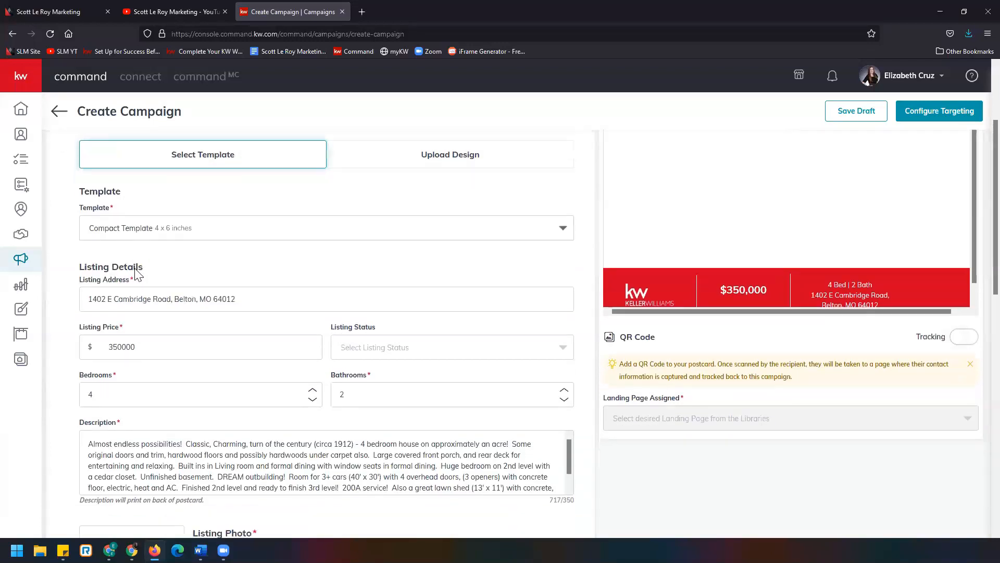
{"action": "scroll", "coordinate": [135, 271], "scroll_direction": "down", "scroll_amount": 3}
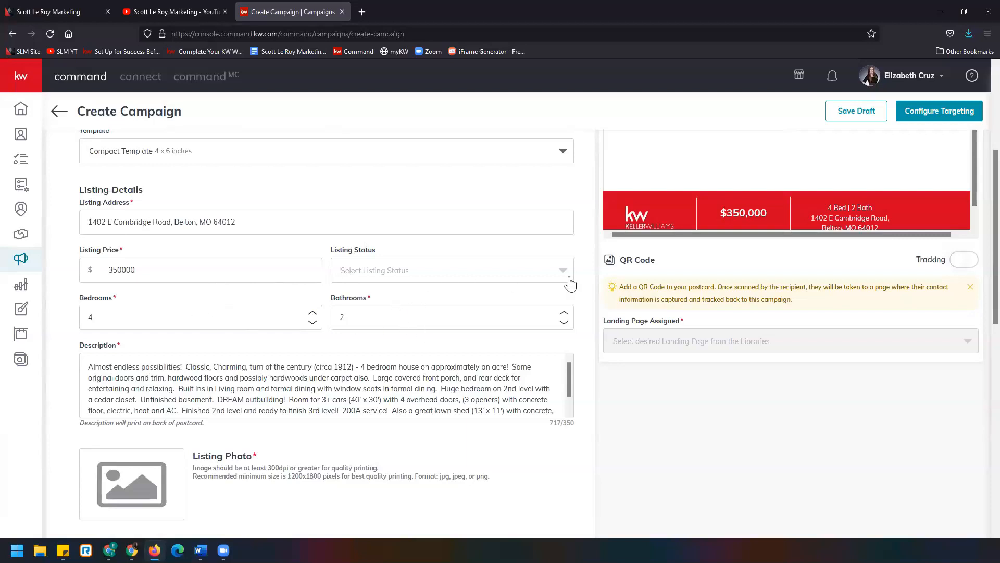
{"action": "left_click", "coordinate": [423, 273]}
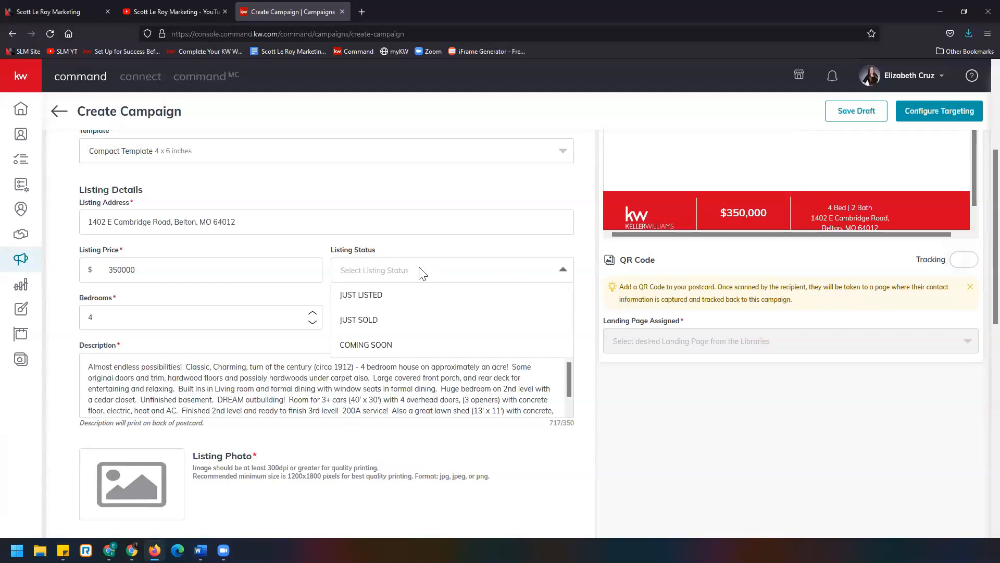
{"action": "left_click", "coordinate": [427, 295]}
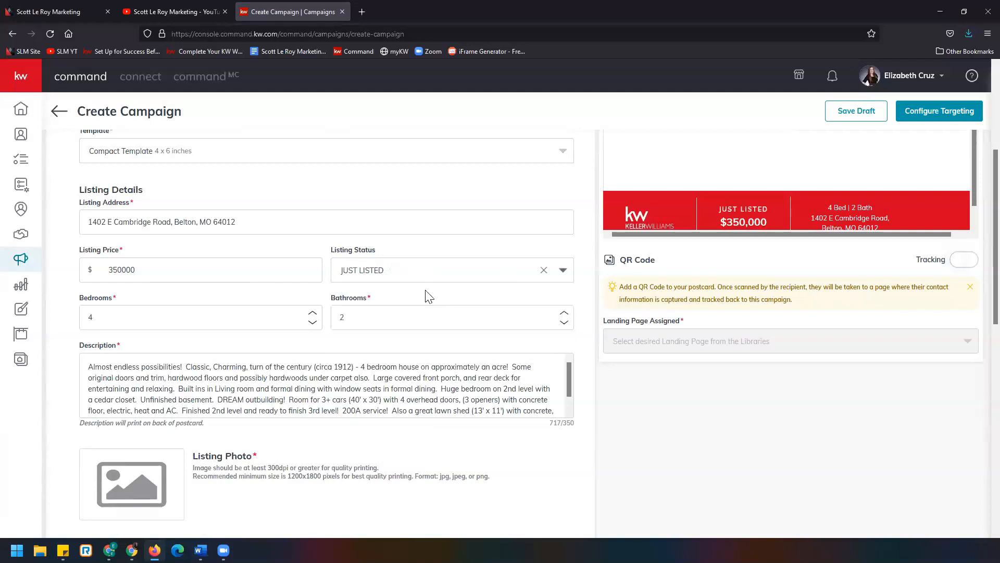
- Shorten the listing description by deleting all text after "rear deck for entertaining and relaxing."
{"action": "scroll", "coordinate": [430, 290], "scroll_direction": "down", "scroll_amount": 2}
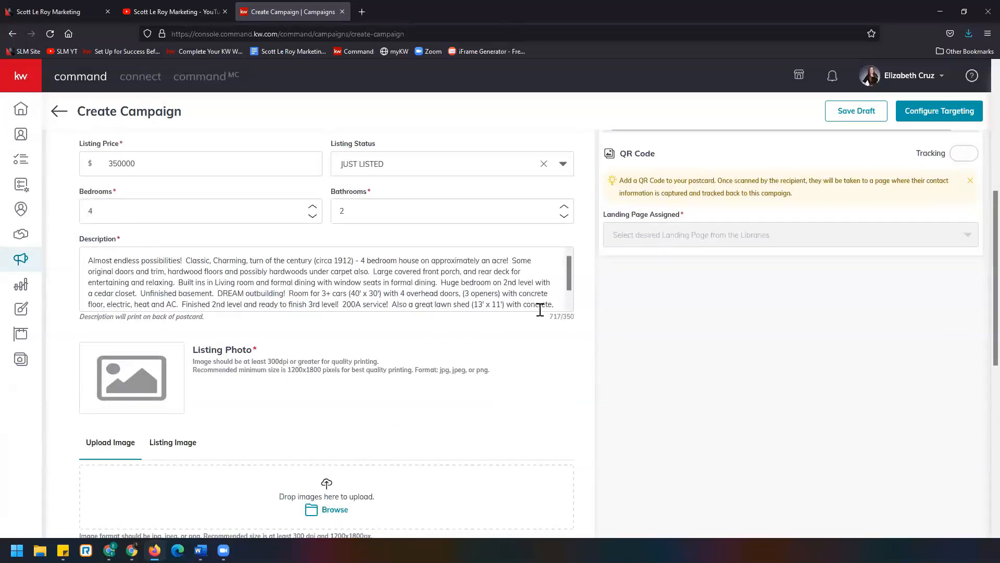
{"action": "triple_click", "coordinate": [574, 314]}
{"action": "scroll", "coordinate": [442, 277], "scroll_direction": "down", "scroll_amount": 2}
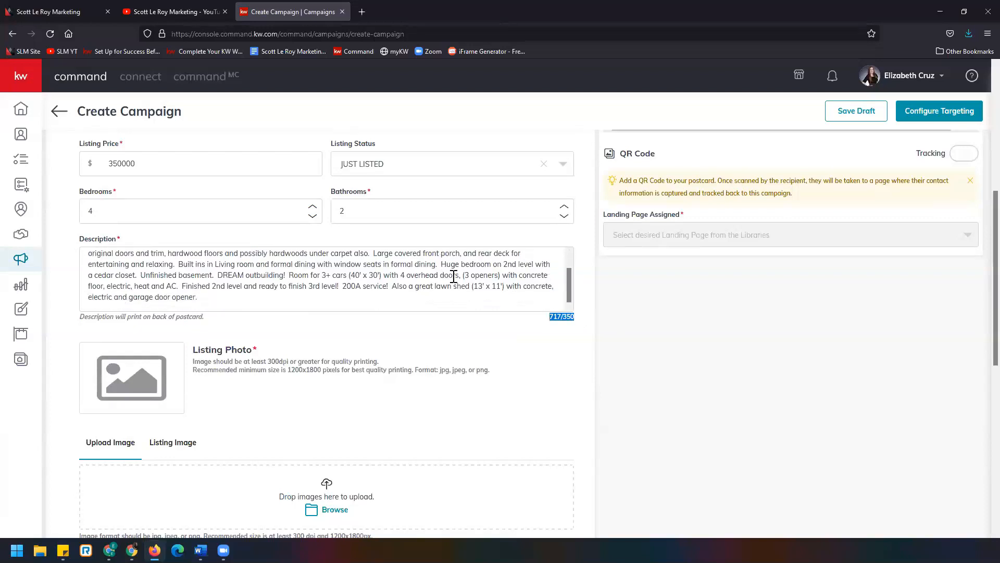
{"action": "left_click_drag", "start_coordinate": [428, 298], "coordinate": [440, 264]}
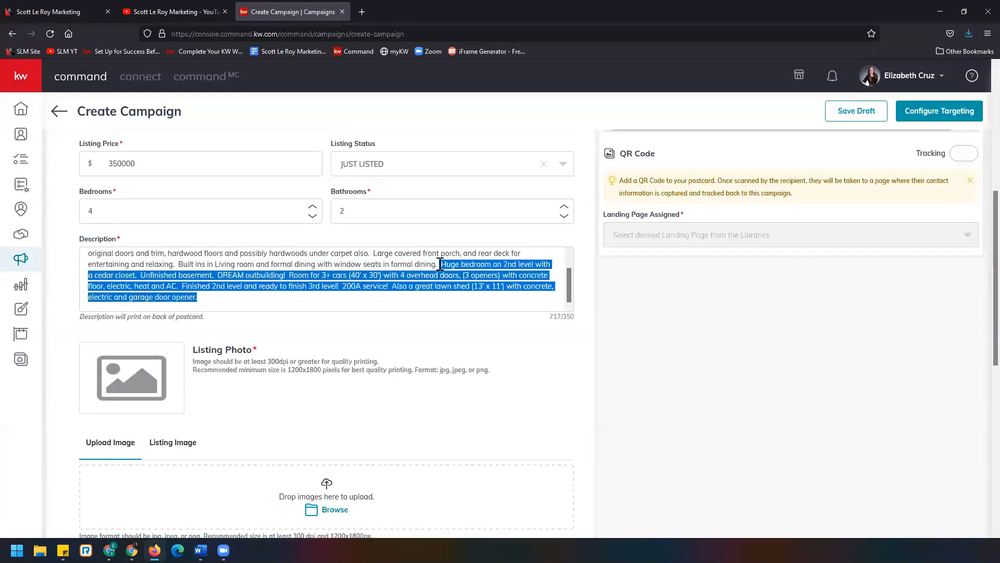
{"action": "key", "text": "BackSpace"}
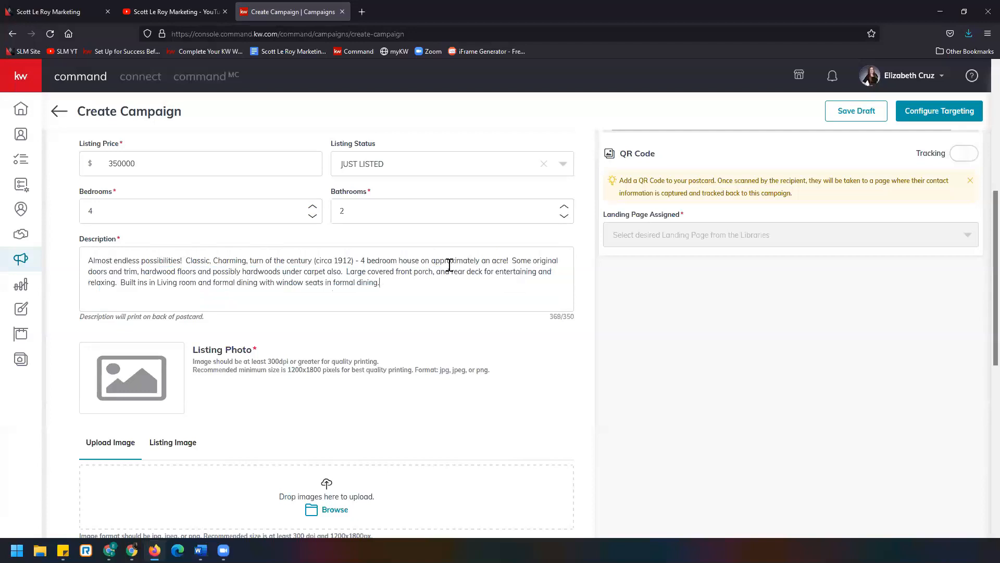
{"action": "key", "text": "BackSpace"}
{"action": "key", "text": "BackSpace"}
{"action": "key", "text": "BackSpace"}
{"action": "left_click_drag", "start_coordinate": [384, 272], "coordinate": [251, 268]}
{"action": "left_click_drag", "start_coordinate": [421, 285], "coordinate": [121, 286]}
{"action": "left_click", "coordinate": [121, 286]}
{"action": "key", "text": "BackSpace"}
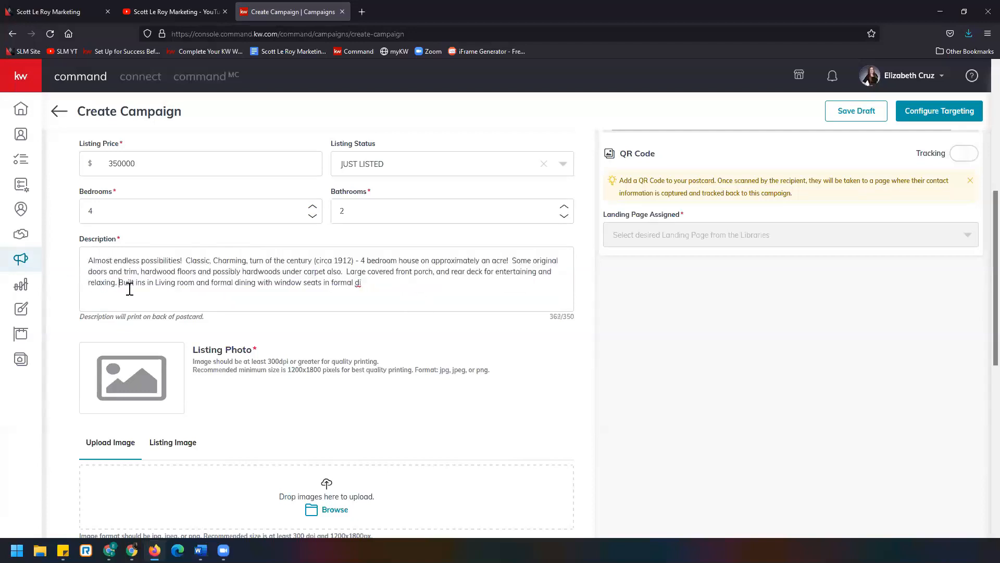
{"action": "left_click_drag", "start_coordinate": [367, 289], "coordinate": [125, 282]}
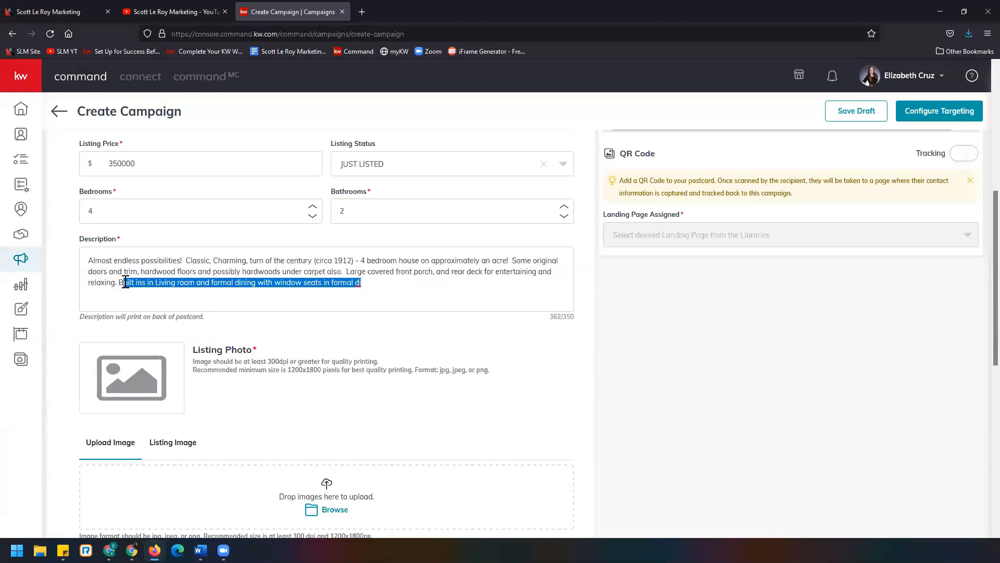
{"action": "key", "text": "BackSpace"}
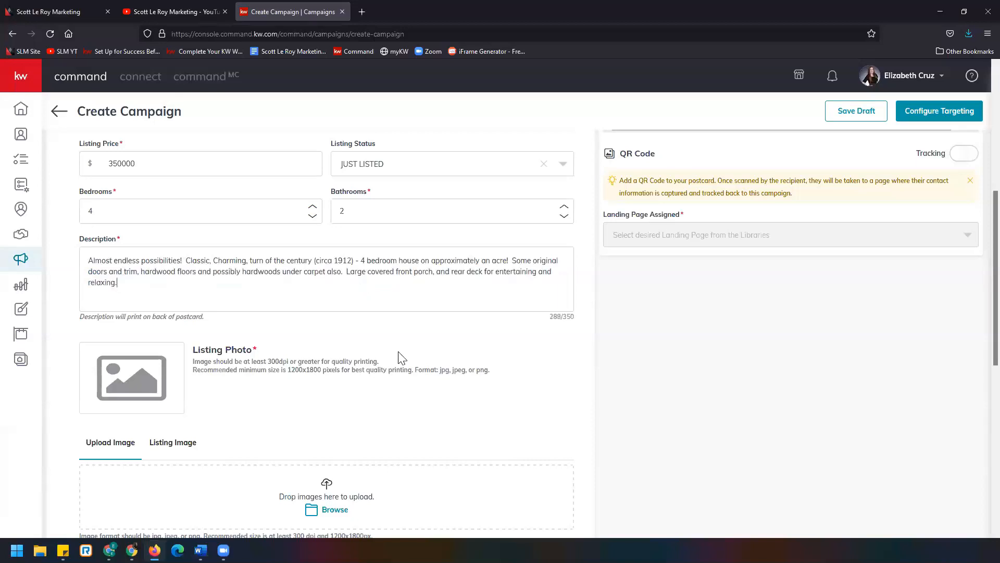
- Switch the postcard preview to show the Back side
{"action": "scroll", "coordinate": [494, 379], "scroll_direction": "up", "scroll_amount": 4}
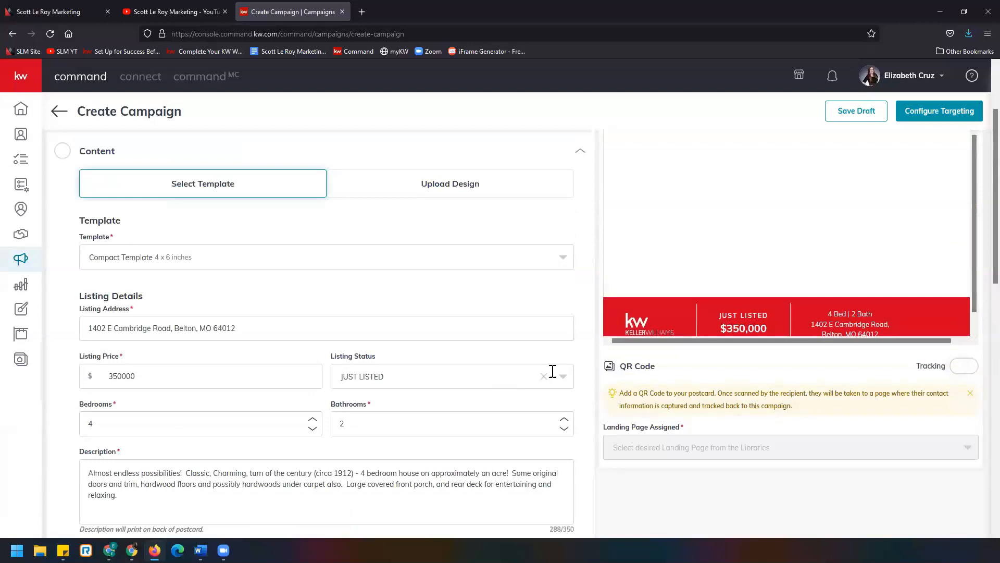
{"action": "scroll", "coordinate": [550, 386], "scroll_direction": "up", "scroll_amount": 2}
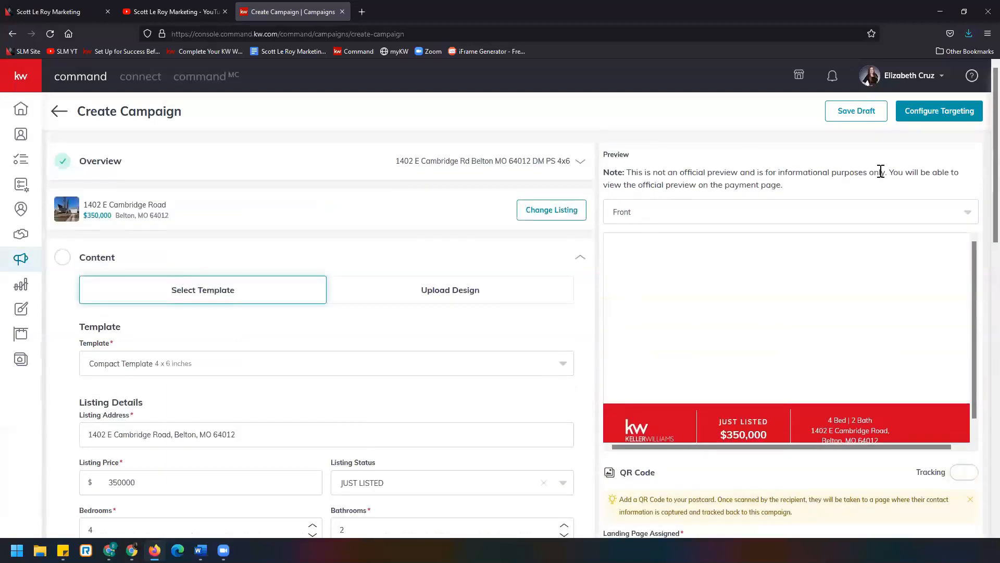
{"action": "left_click", "coordinate": [644, 214]}
{"action": "left_click", "coordinate": [644, 261]}
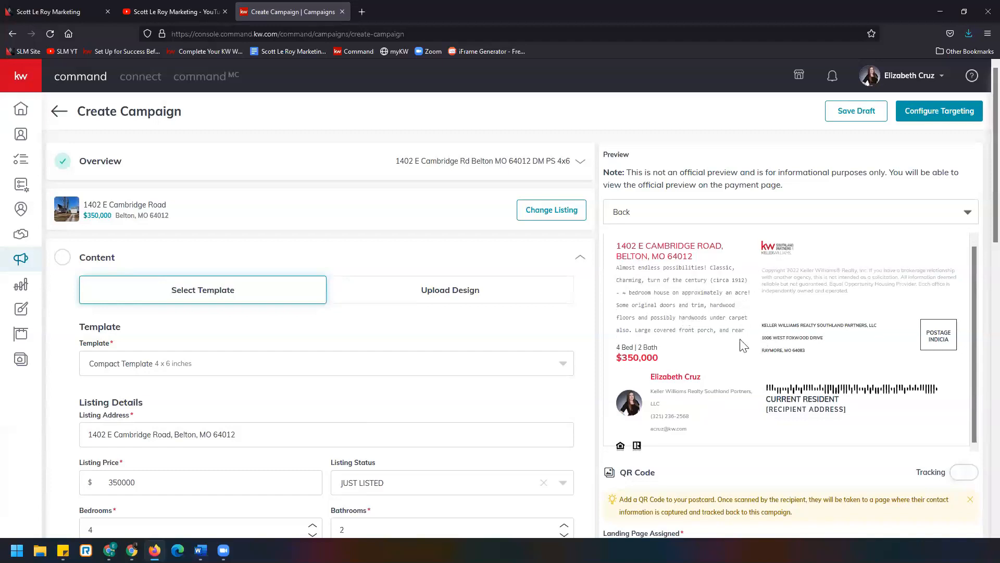
- Delete the sentence about the covered front porch and rear deck from the description
{"action": "scroll", "coordinate": [745, 344], "scroll_direction": "down", "scroll_amount": 1}
{"action": "scroll", "coordinate": [432, 285], "scroll_direction": "down", "scroll_amount": 1}
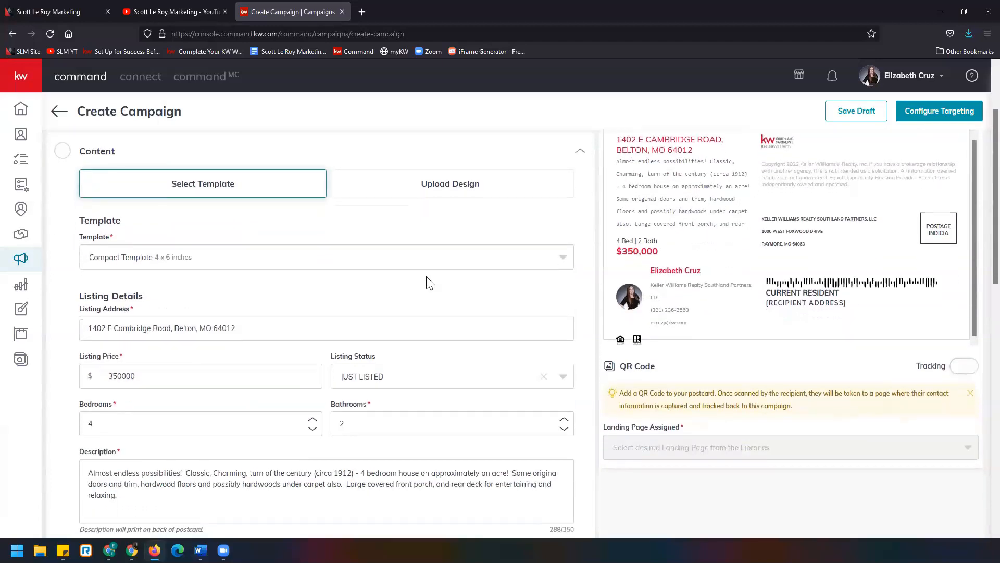
{"action": "left_click_drag", "start_coordinate": [346, 488], "coordinate": [350, 492]}
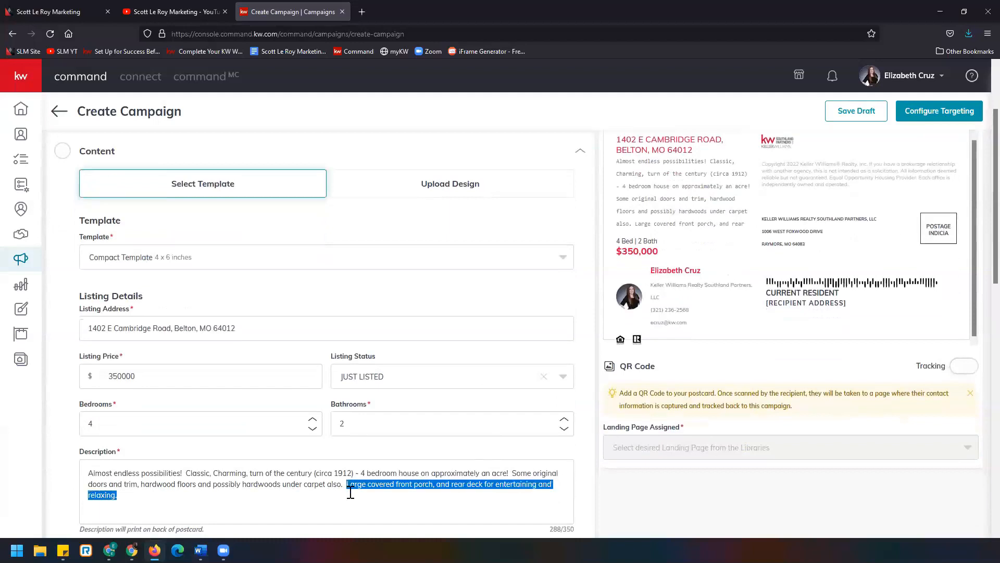
{"action": "key", "text": "BackSpace"}
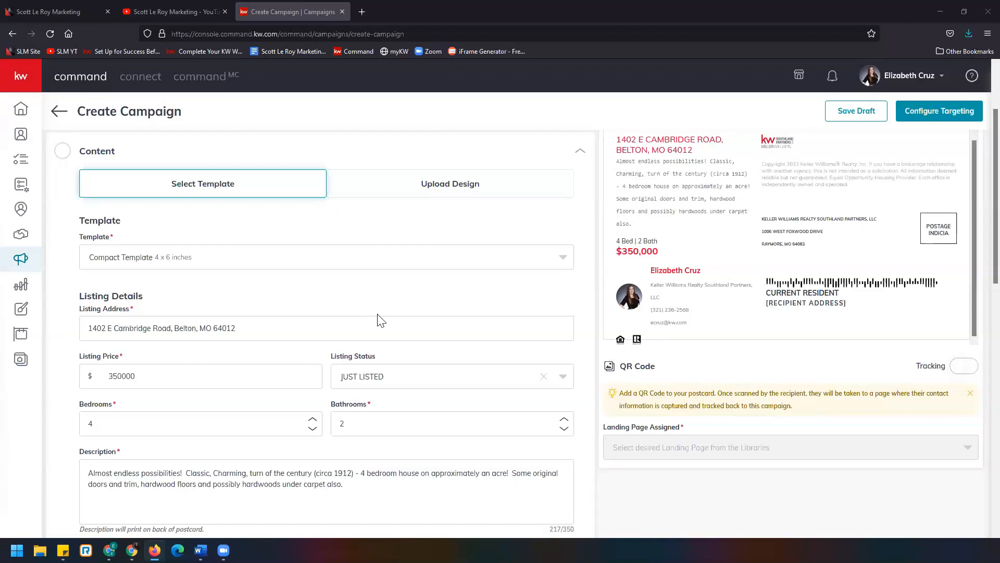
- Choose the front-porch exterior shot from the listing images as the postcard's listing photo
{"action": "scroll", "coordinate": [363, 328], "scroll_direction": "down", "scroll_amount": 1}
{"action": "scroll", "coordinate": [363, 329], "scroll_direction": "down", "scroll_amount": 1}
{"action": "scroll", "coordinate": [404, 329], "scroll_direction": "down", "scroll_amount": 3}
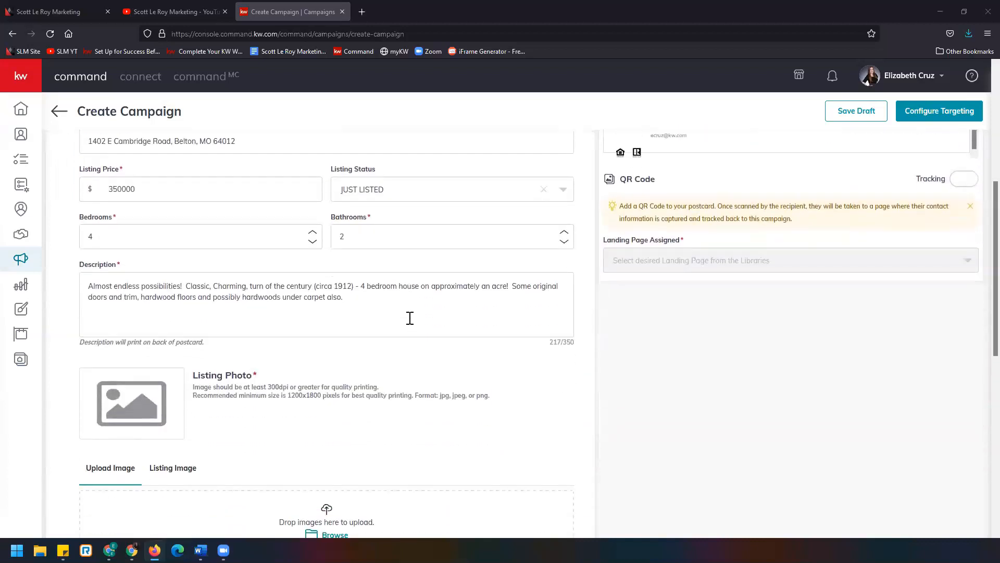
{"action": "scroll", "coordinate": [415, 328], "scroll_direction": "down", "scroll_amount": 2}
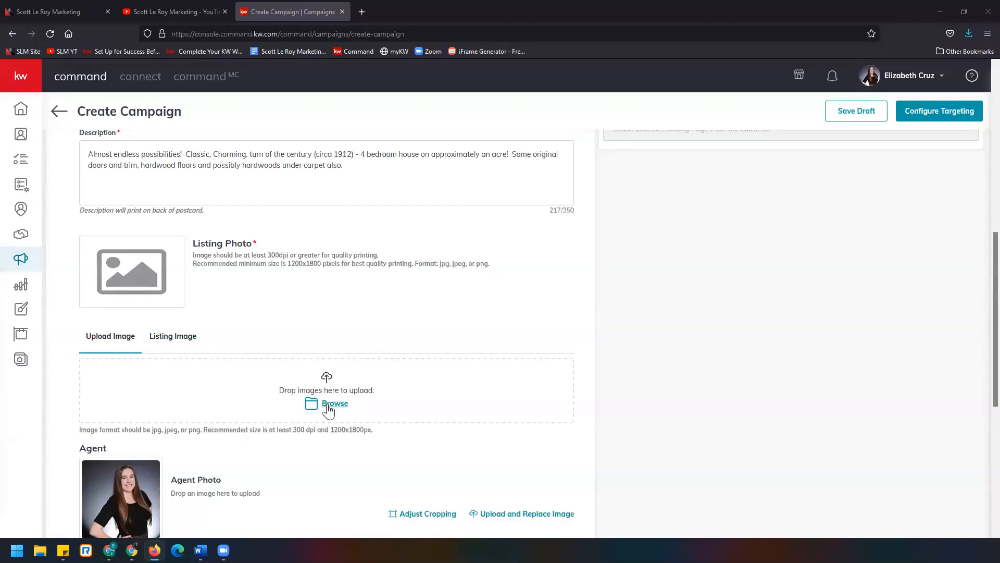
{"action": "left_click", "coordinate": [179, 340]}
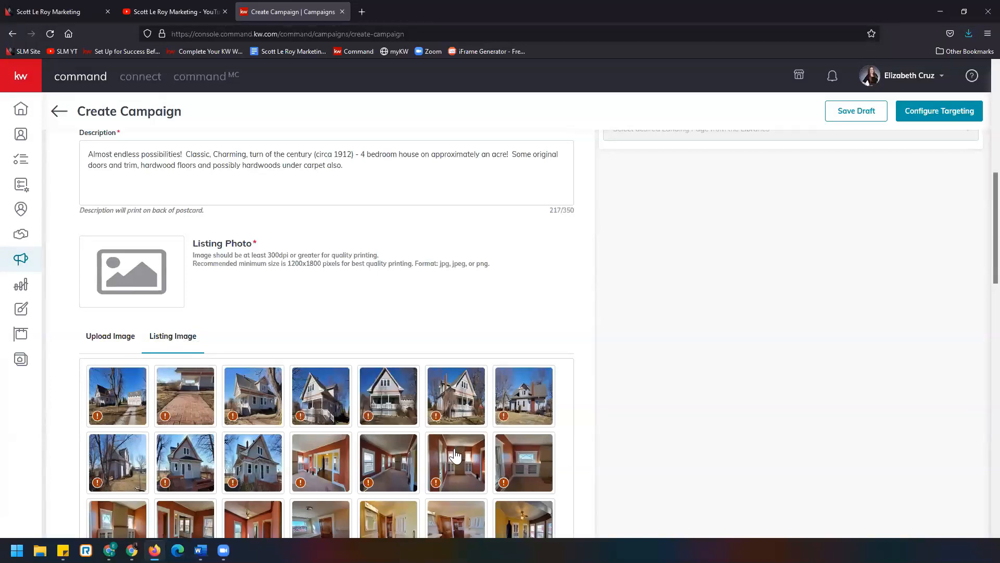
{"action": "scroll", "coordinate": [455, 456], "scroll_direction": "down", "scroll_amount": 4}
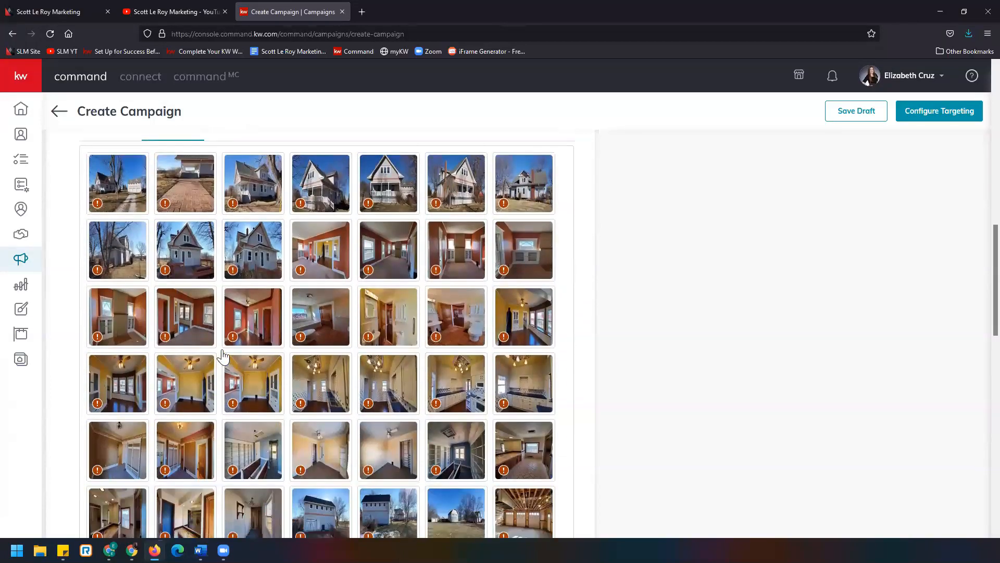
{"action": "mouse_move", "coordinate": [232, 342]}
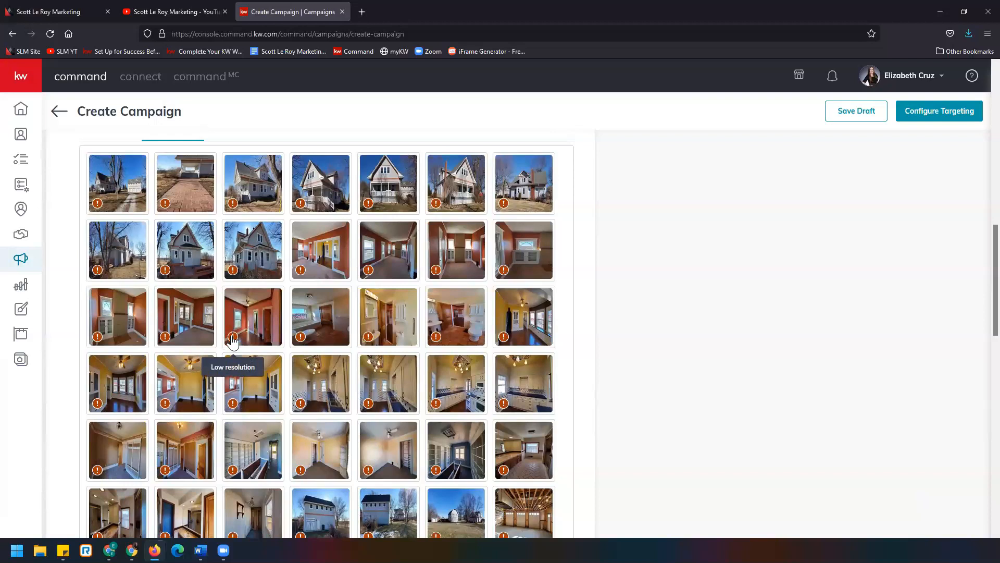
{"action": "scroll", "coordinate": [232, 342], "scroll_direction": "down", "scroll_amount": 1}
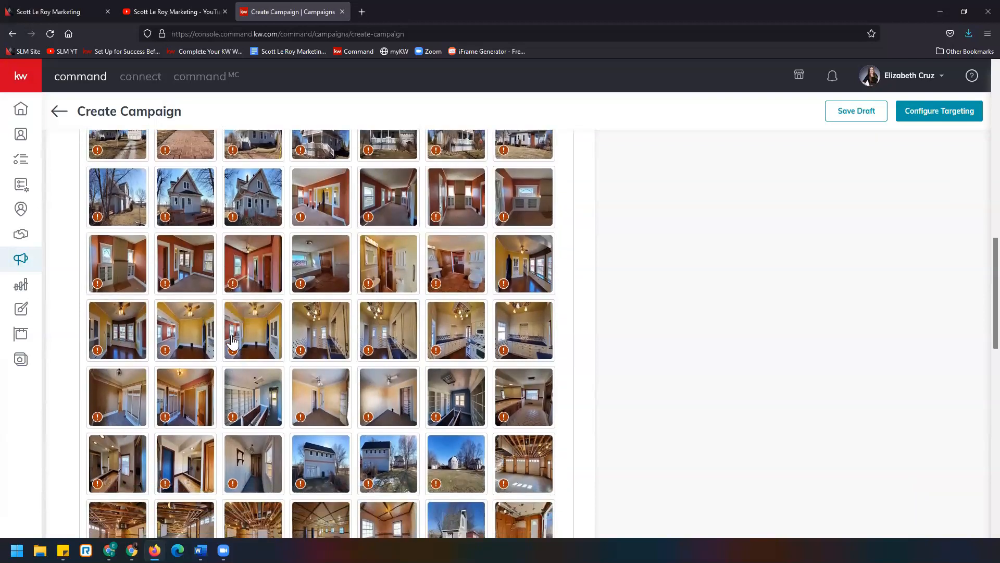
{"action": "scroll", "coordinate": [232, 342], "scroll_direction": "up", "scroll_amount": 2}
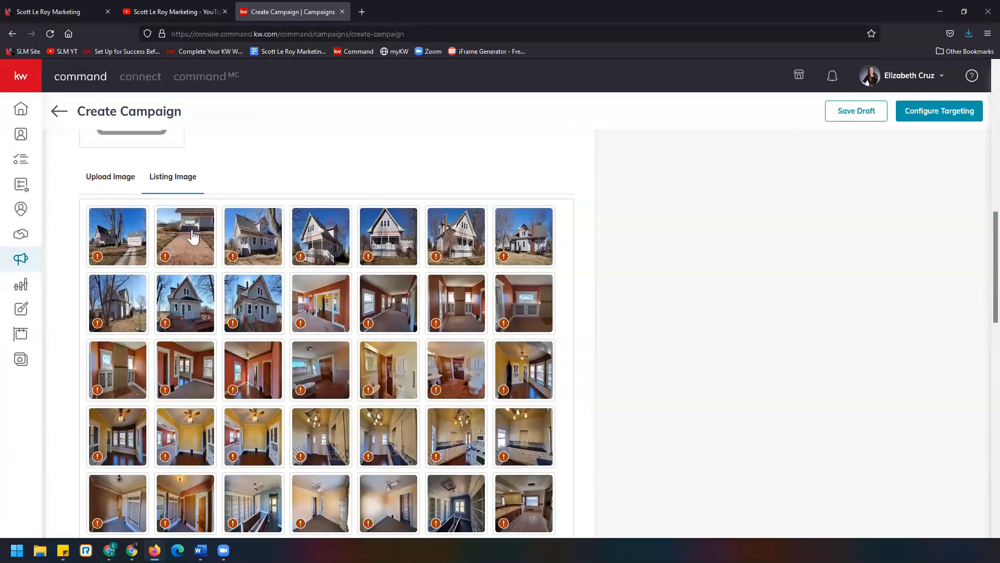
{"action": "left_click", "coordinate": [394, 246]}
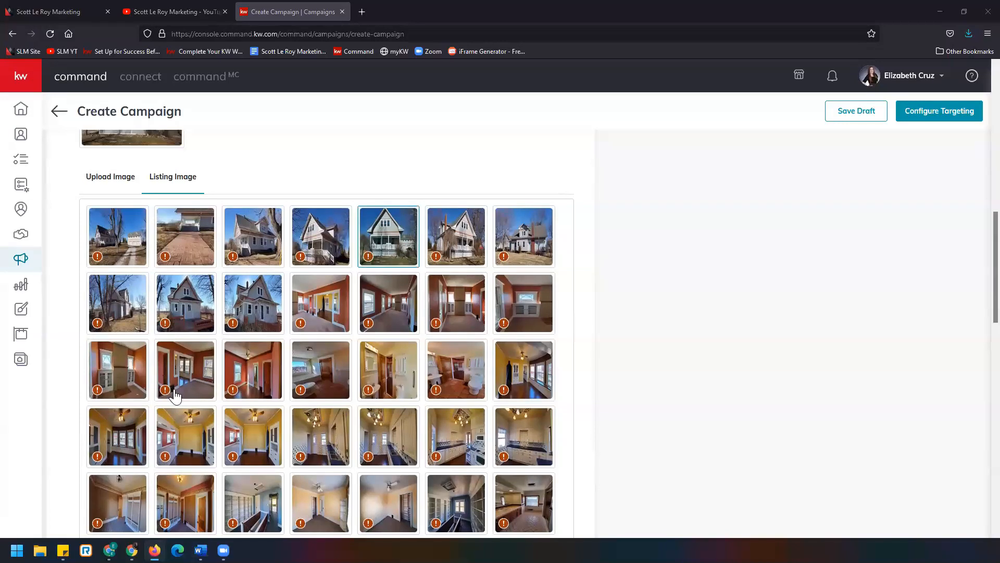
- Switch the postcard preview to show the Front side
{"action": "scroll", "coordinate": [301, 401], "scroll_direction": "up", "scroll_amount": 3}
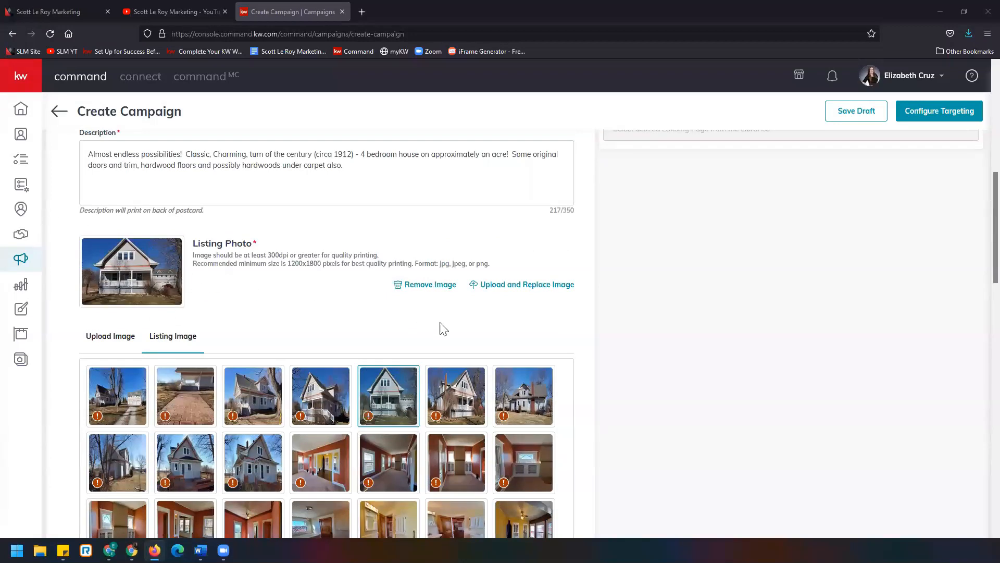
{"action": "scroll", "coordinate": [568, 344], "scroll_direction": "up", "scroll_amount": 2}
{"action": "scroll", "coordinate": [680, 349], "scroll_direction": "up", "scroll_amount": 6}
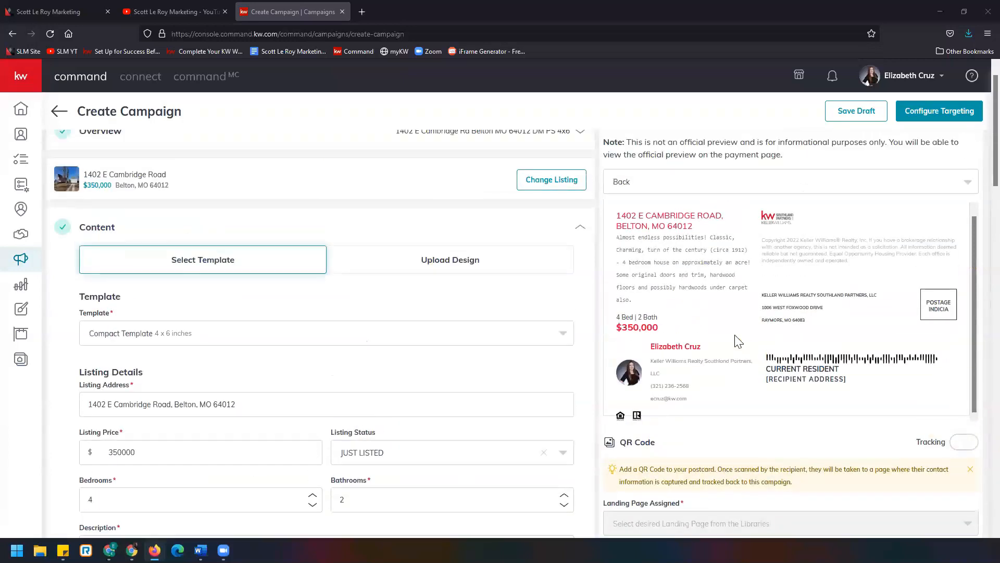
{"action": "left_click", "coordinate": [801, 213]}
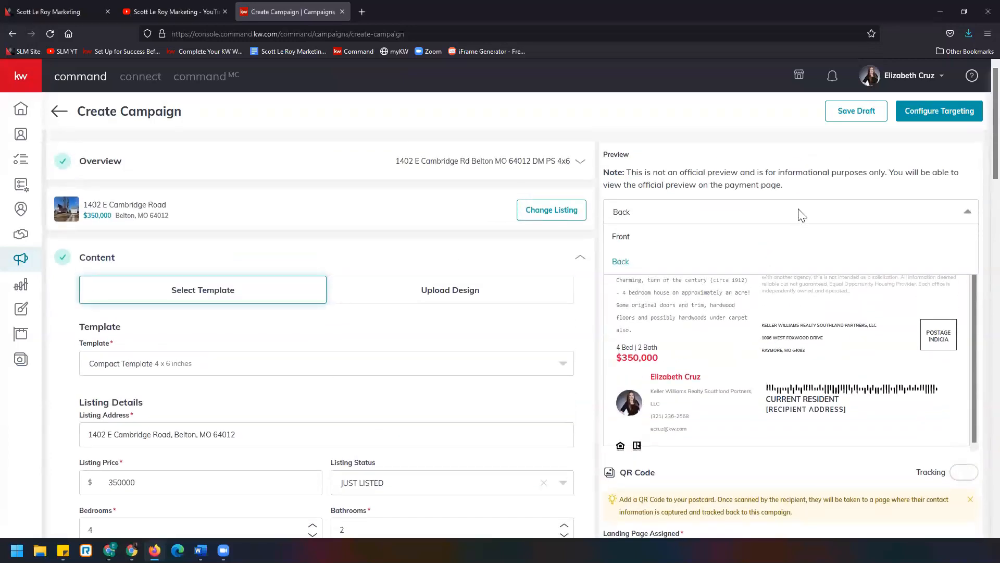
{"action": "left_click", "coordinate": [778, 245]}
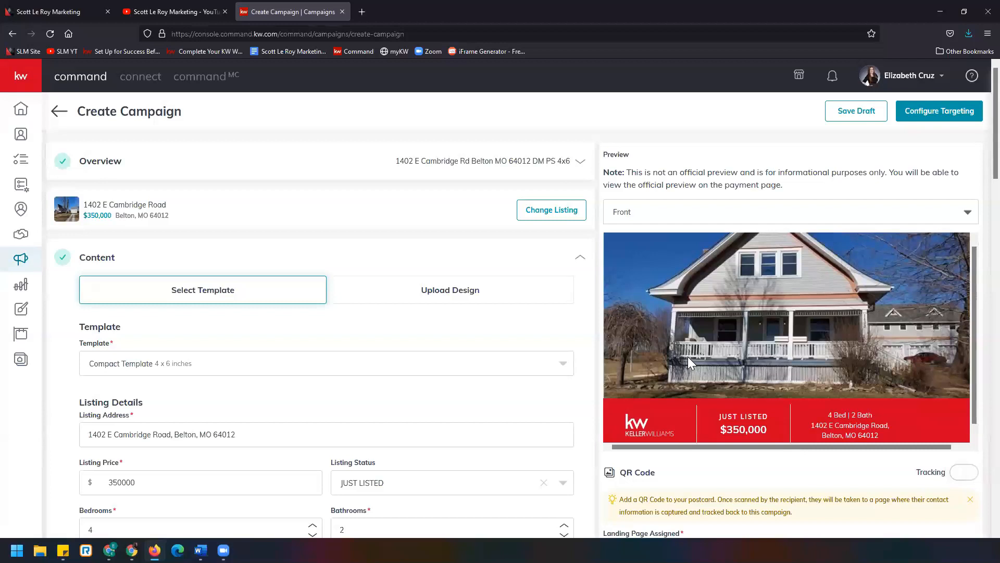
- Replace the listing photo with the angled exterior shot, the last image in the first row of listing images
{"action": "scroll", "coordinate": [444, 401], "scroll_direction": "down", "scroll_amount": 6}
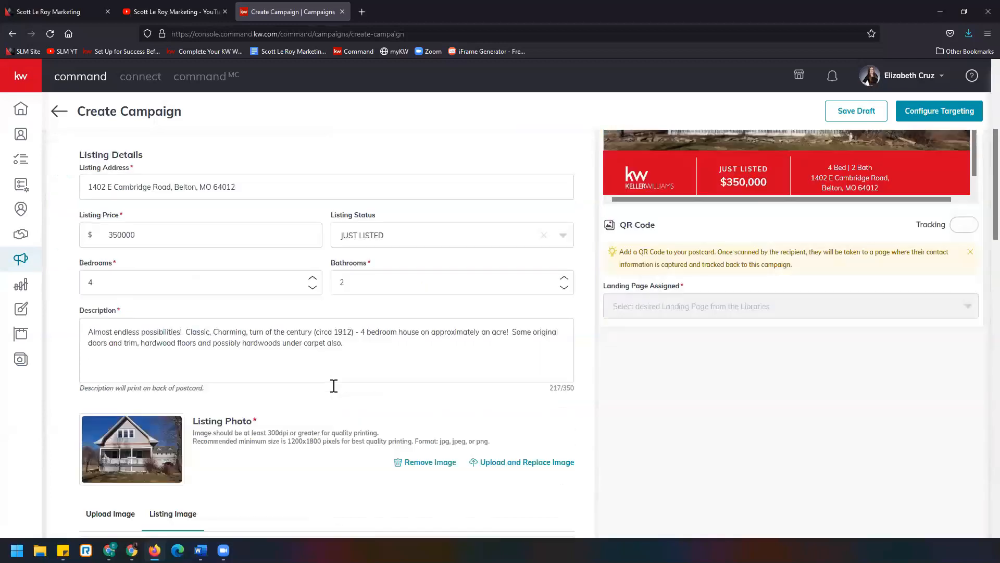
{"action": "scroll", "coordinate": [339, 391], "scroll_direction": "down", "scroll_amount": 1}
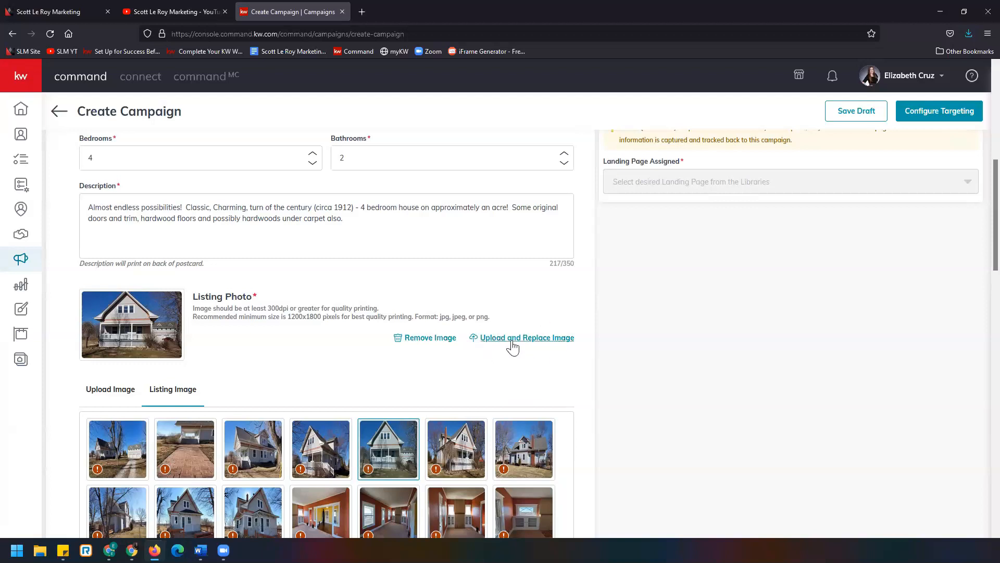
{"action": "left_click", "coordinate": [514, 433]}
{"action": "scroll", "coordinate": [621, 407], "scroll_direction": "up", "scroll_amount": 7}
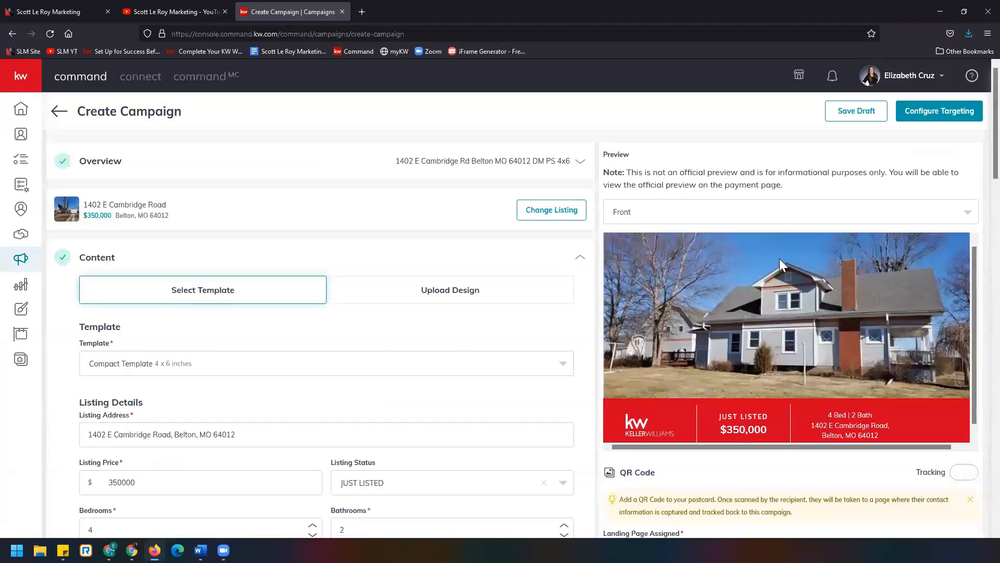
- Overwrite the agent e-mail with invalid text and try to save the content section
{"action": "scroll", "coordinate": [462, 423], "scroll_direction": "down", "scroll_amount": 15}
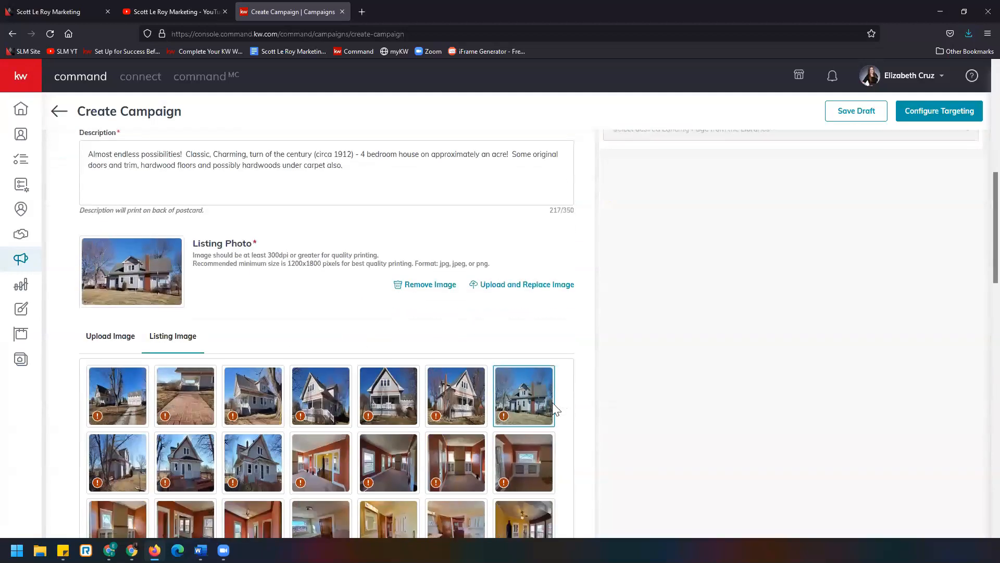
{"action": "scroll", "coordinate": [458, 387], "scroll_direction": "down", "scroll_amount": 10}
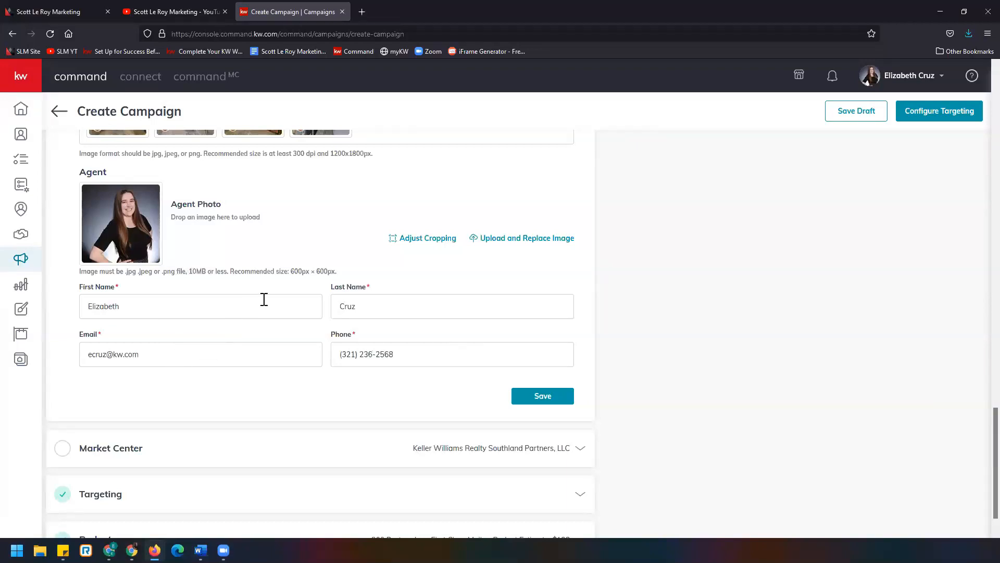
{"action": "left_click", "coordinate": [186, 355]}
{"action": "left_click_drag", "start_coordinate": [186, 355], "coordinate": [48, 348]}
{"action": "type", "text": "rgsadfgsdfg"}
{"action": "left_click", "coordinate": [562, 401]}
{"action": "scroll", "coordinate": [382, 458], "scroll_direction": "up", "scroll_amount": 15}
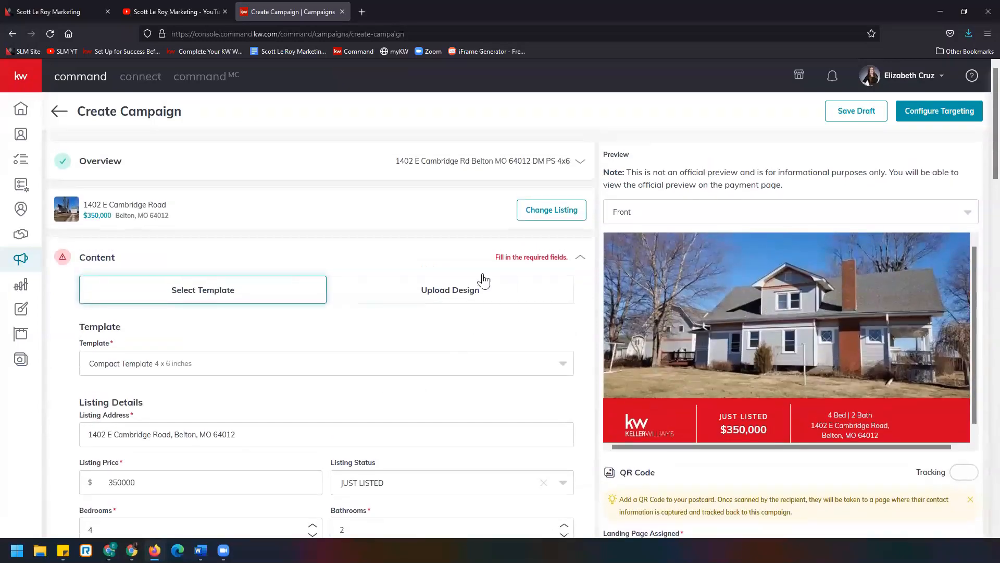
- Re-enter the agent's e-mail address, save the content section, and accept using the low-resolution image
{"action": "scroll", "coordinate": [274, 377], "scroll_direction": "down", "scroll_amount": 15}
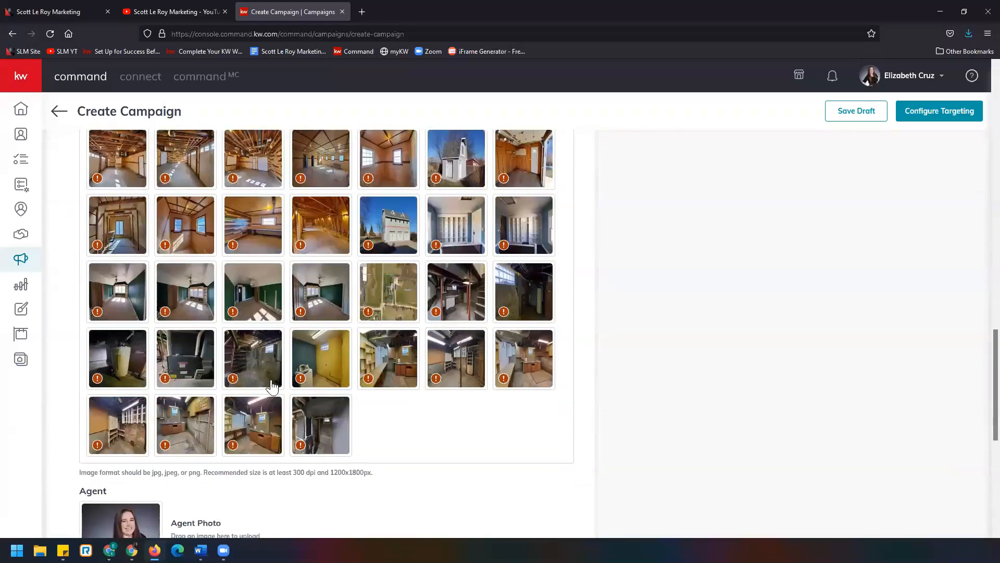
{"action": "left_click", "coordinate": [184, 308]}
{"action": "key", "text": "ctrl+a"}
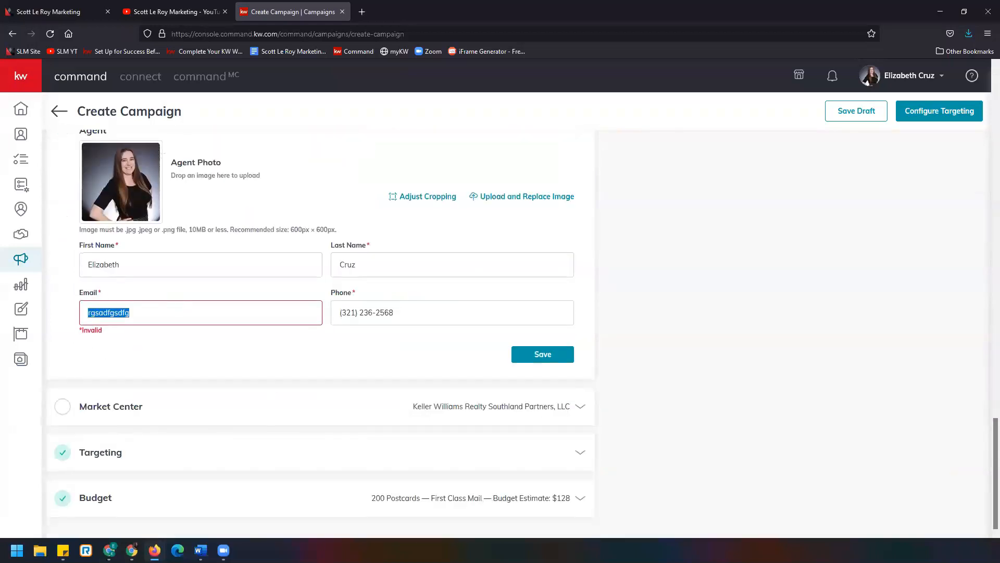
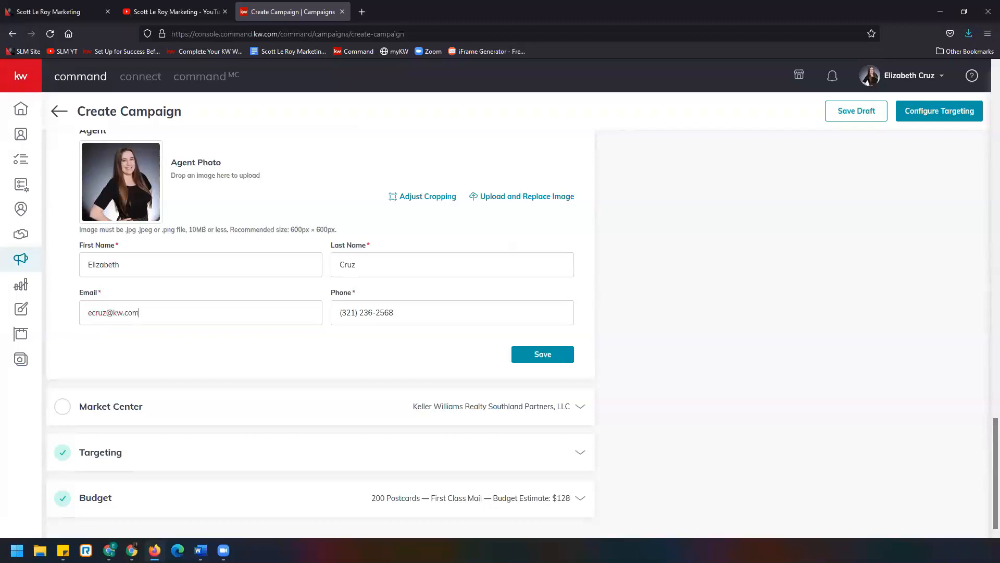
{"action": "left_click", "coordinate": [563, 358]}
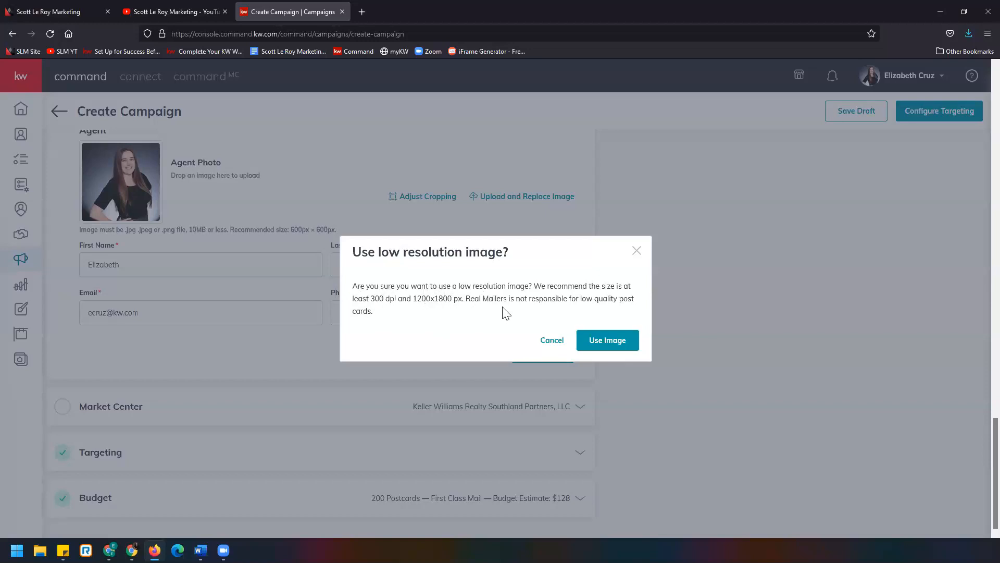
{"action": "left_click", "coordinate": [632, 346]}
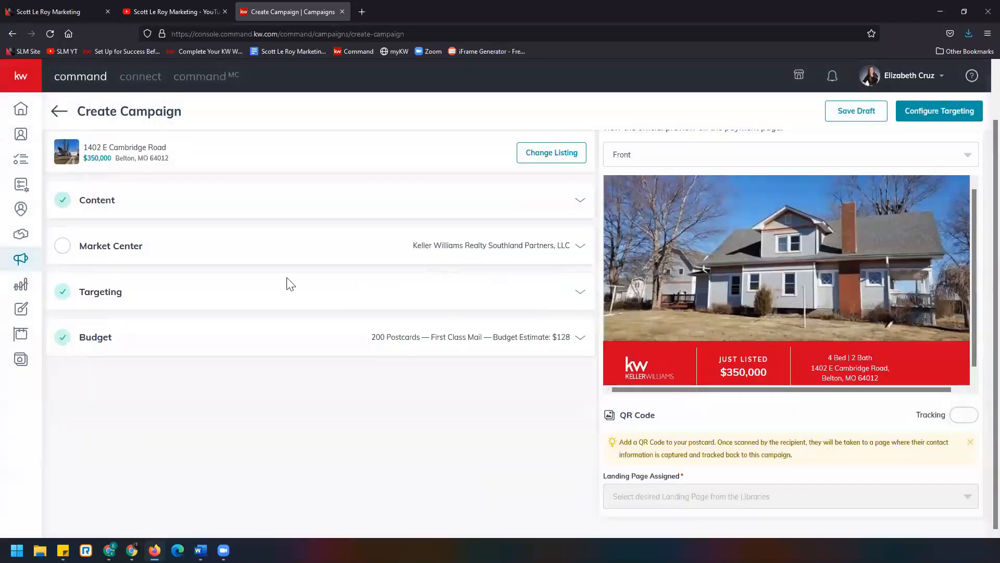
- Open the Market Center section and shorten the office name to KWR Southland Partners, LLC
{"action": "left_click", "coordinate": [103, 250]}
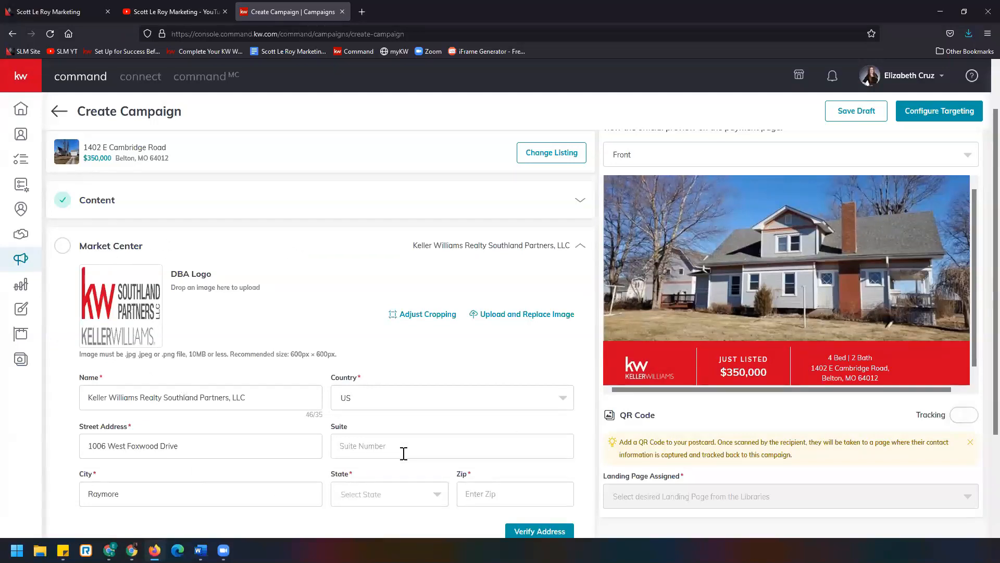
{"action": "scroll", "coordinate": [412, 454], "scroll_direction": "down", "scroll_amount": 1}
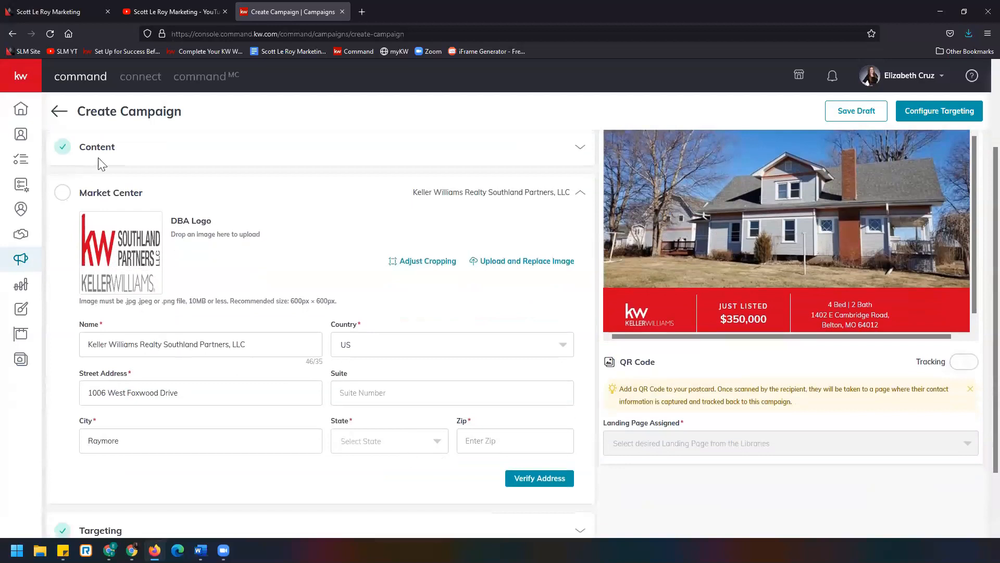
{"action": "left_click", "coordinate": [155, 343]}
{"action": "left_click_drag", "start_coordinate": [162, 345], "coordinate": [87, 345]}
{"action": "type", "text": "KWR"}
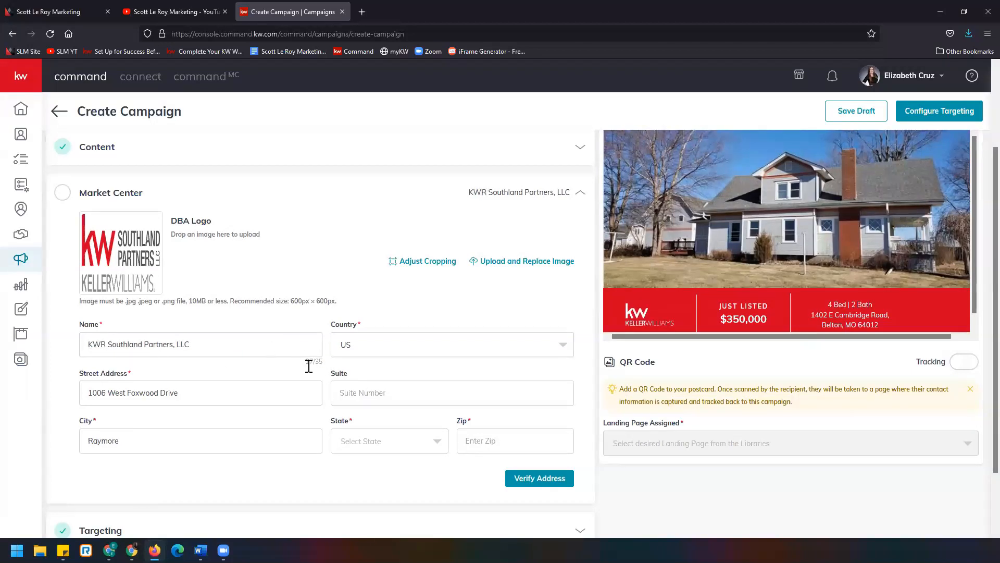
- Set the market center address state to MO and the zip code to 64083
{"action": "left_click", "coordinate": [407, 442]}
{"action": "scroll", "coordinate": [401, 455], "scroll_direction": "down", "scroll_amount": 10}
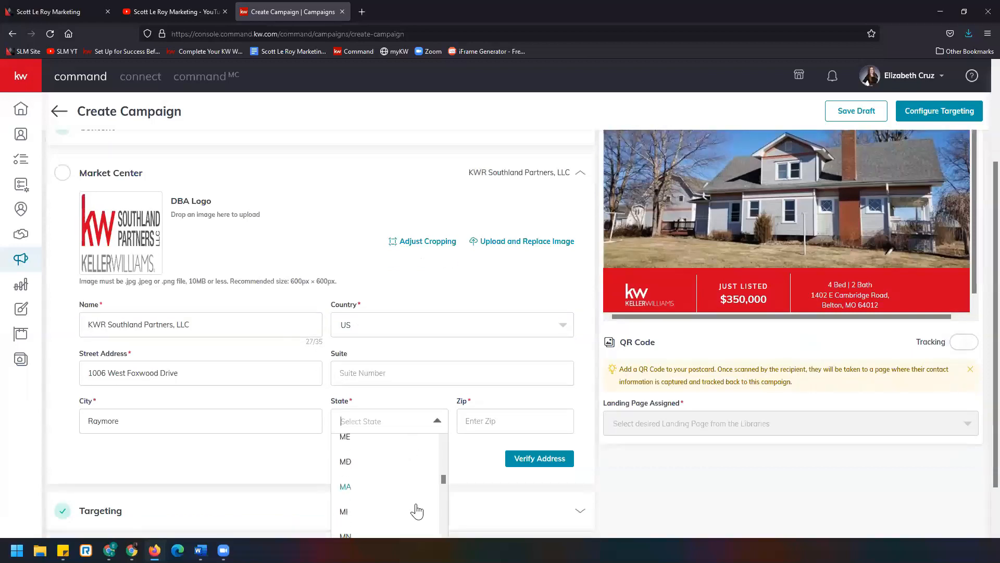
{"action": "scroll", "coordinate": [391, 497], "scroll_direction": "down", "scroll_amount": 3}
{"action": "left_click", "coordinate": [384, 509]}
{"action": "left_click", "coordinate": [475, 426]}
{"action": "type", "text": "64083"}
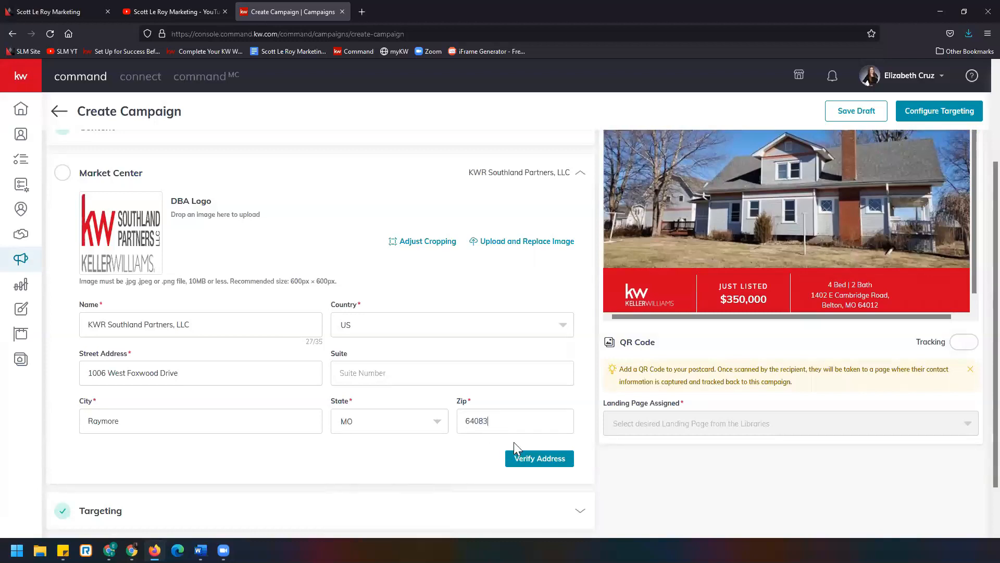
- Verify the market center address and confirm the corrected address
{"action": "left_click", "coordinate": [517, 464]}
{"action": "left_click", "coordinate": [554, 458]}
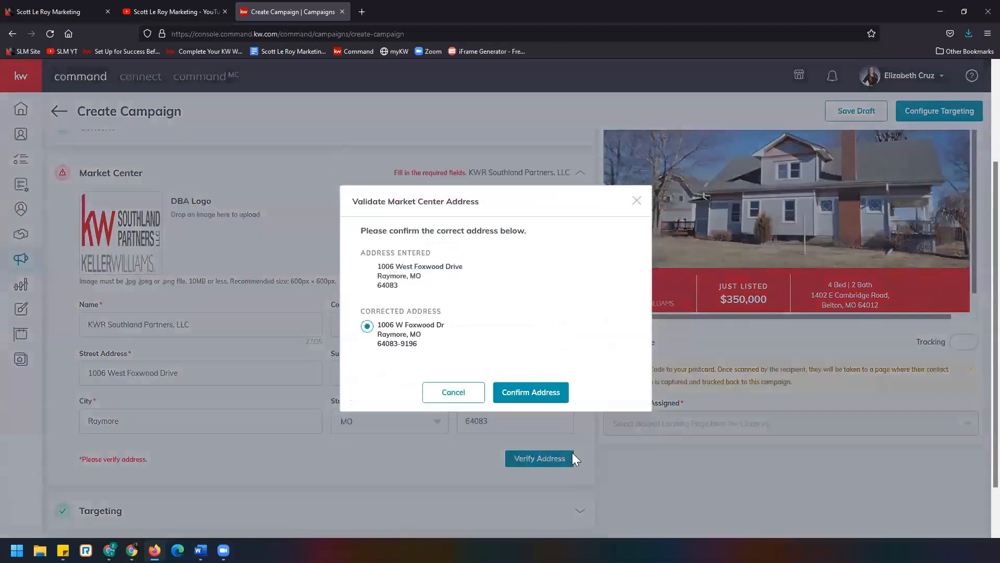
{"action": "left_click", "coordinate": [559, 392]}
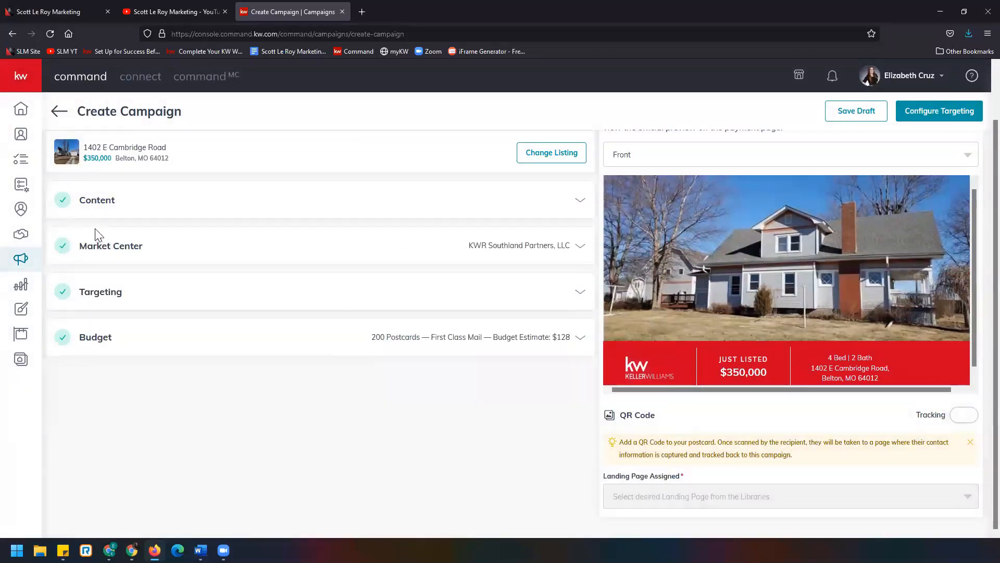
- Switch the campaign targeting to Target my Database and open the dialog for adding contacts
{"action": "left_click", "coordinate": [149, 296]}
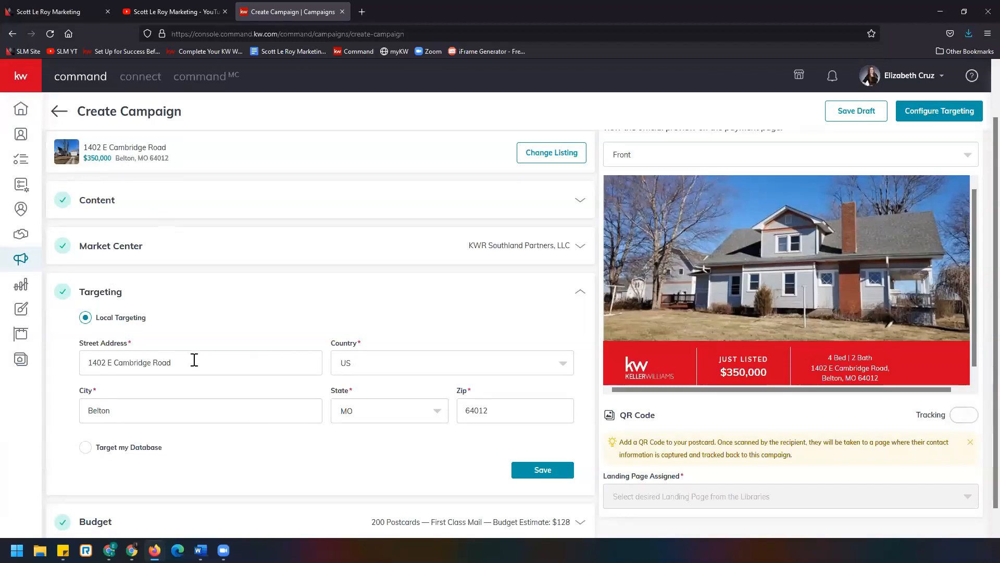
{"action": "left_click", "coordinate": [86, 456]}
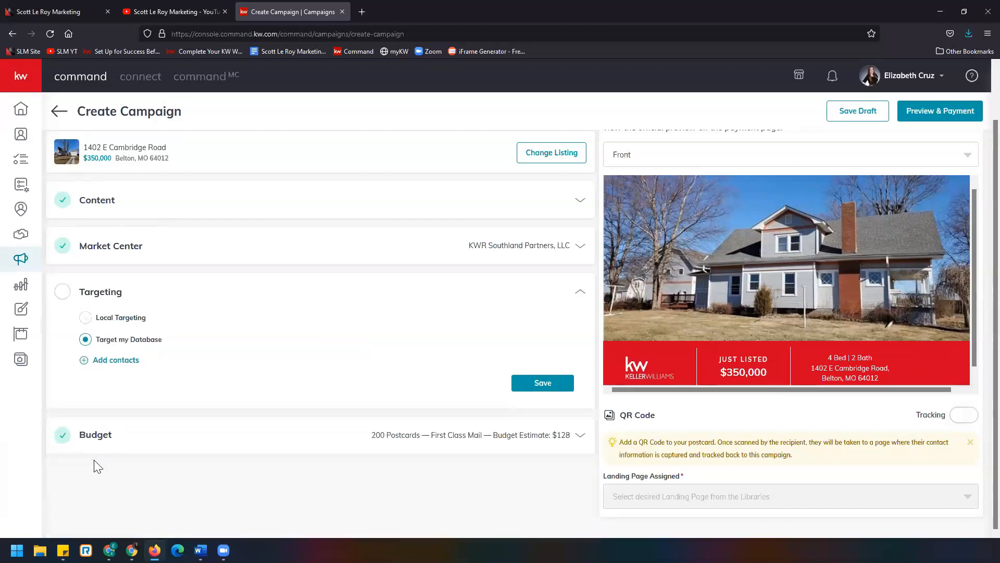
{"action": "left_click", "coordinate": [109, 360]}
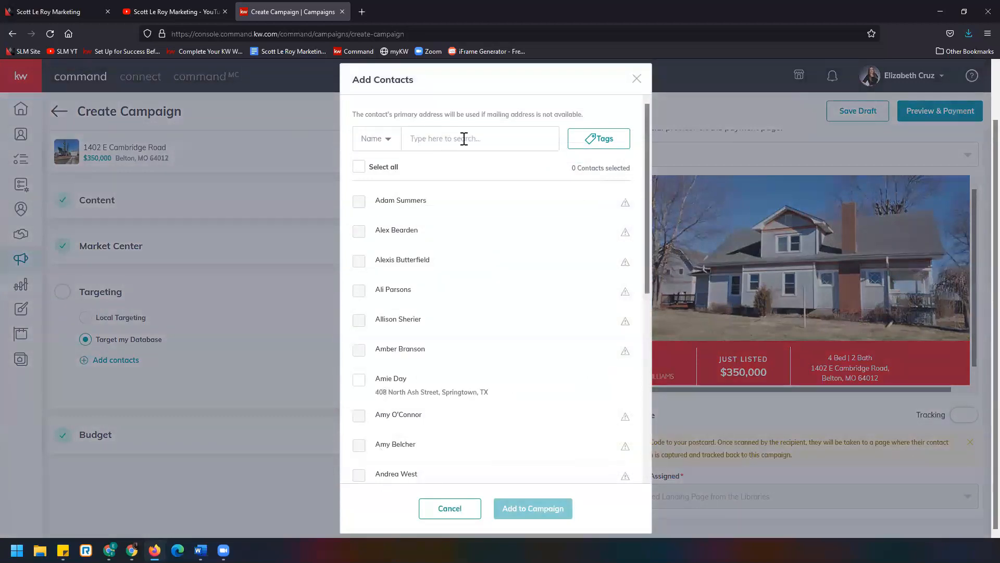
- Filter the contact list by the buyer tag, select the matching contact, and add it to the campaign
{"action": "left_click", "coordinate": [591, 145]}
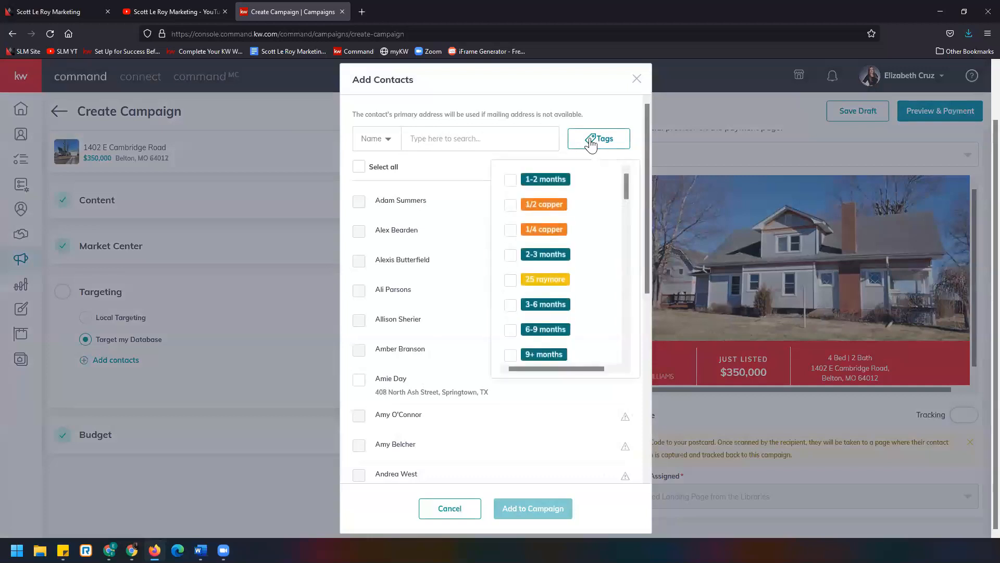
{"action": "scroll", "coordinate": [534, 346], "scroll_direction": "down", "scroll_amount": 5}
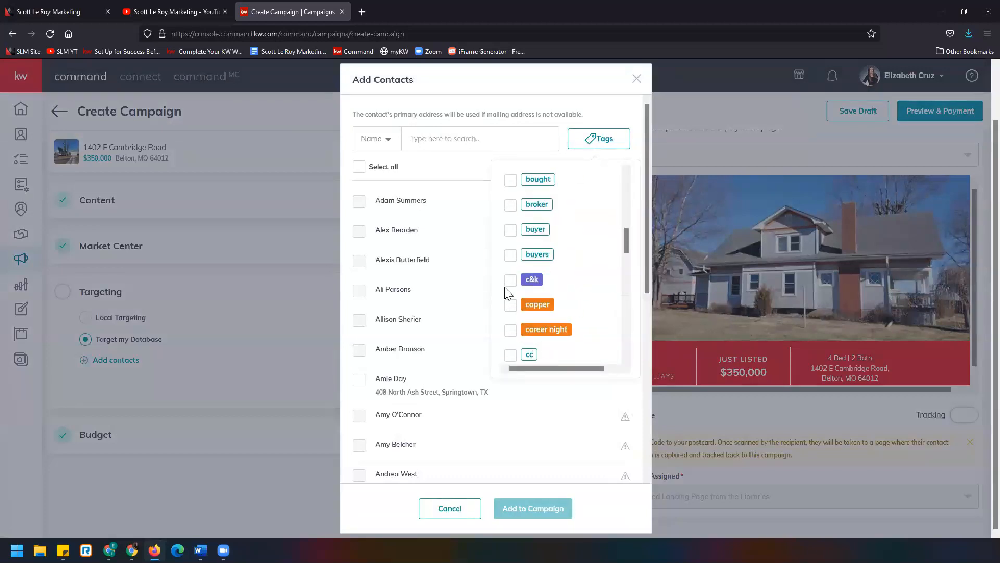
{"action": "left_click", "coordinate": [512, 230]}
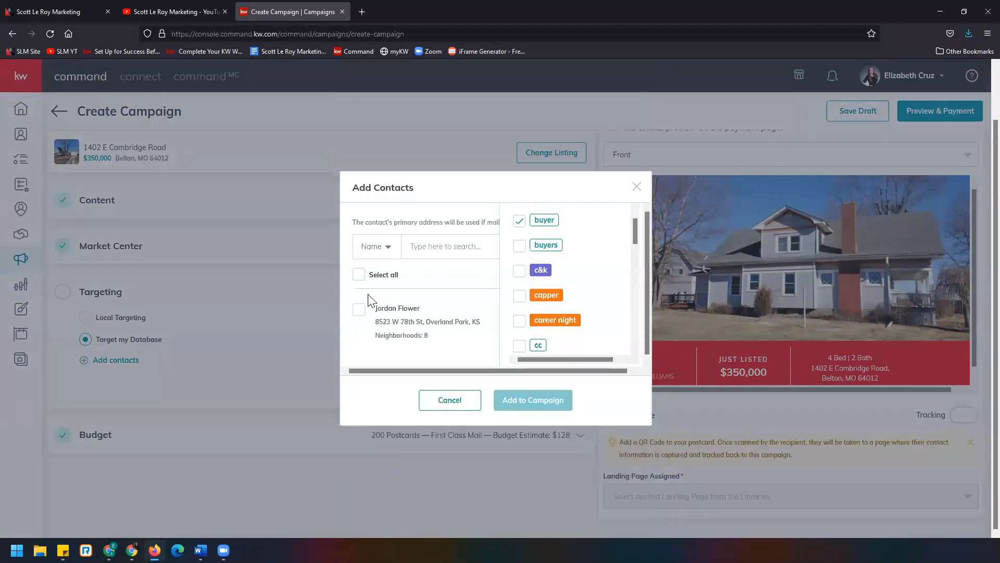
{"action": "left_click", "coordinate": [359, 310]}
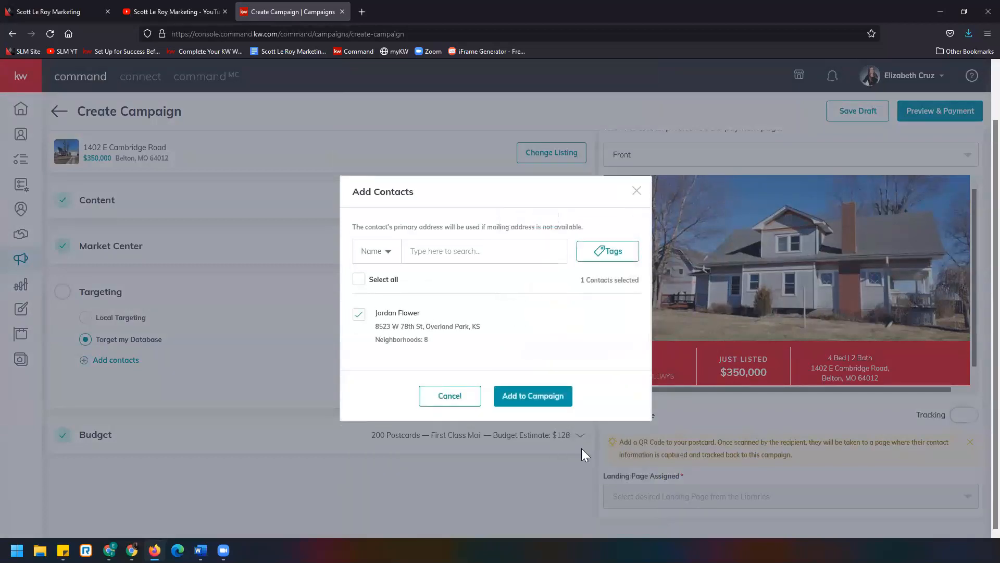
{"action": "left_click", "coordinate": [565, 395]}
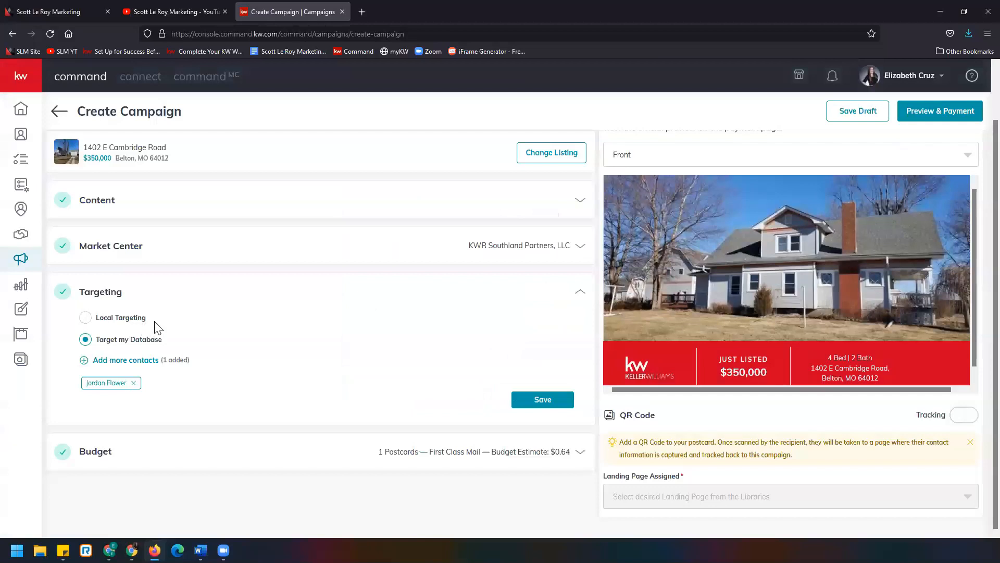
- Switch the targeting back to Local Targeting and save the targeting section
{"action": "left_click", "coordinate": [86, 319]}
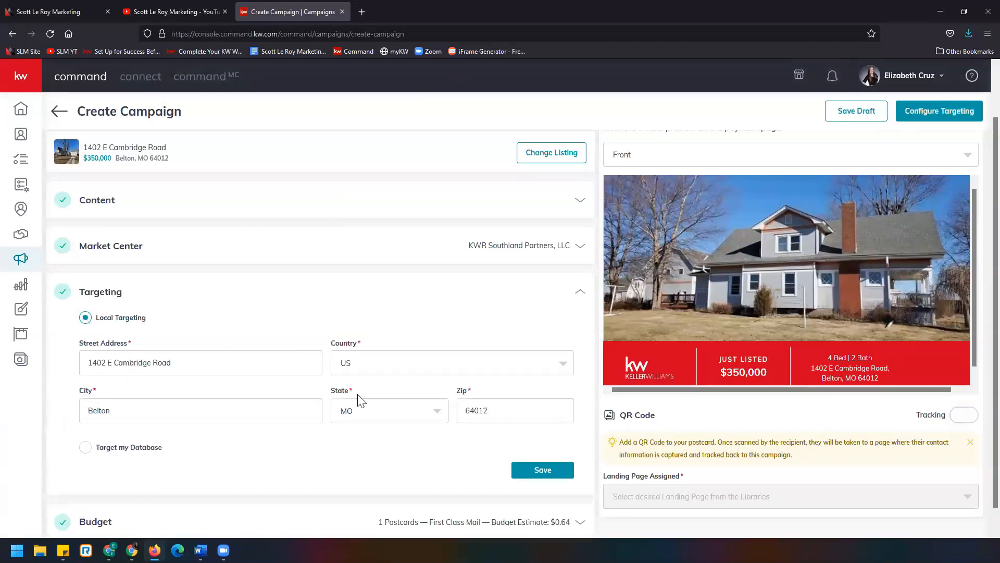
{"action": "left_click", "coordinate": [565, 478]}
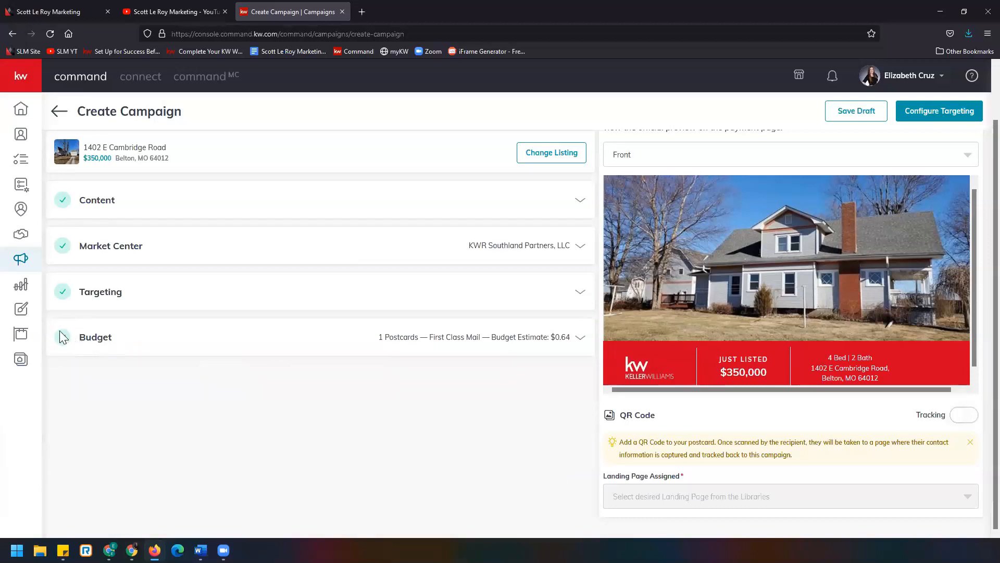
- Set the budget to 496 postcards with First Class ($0.64) postage and save it
{"action": "left_click", "coordinate": [111, 341]}
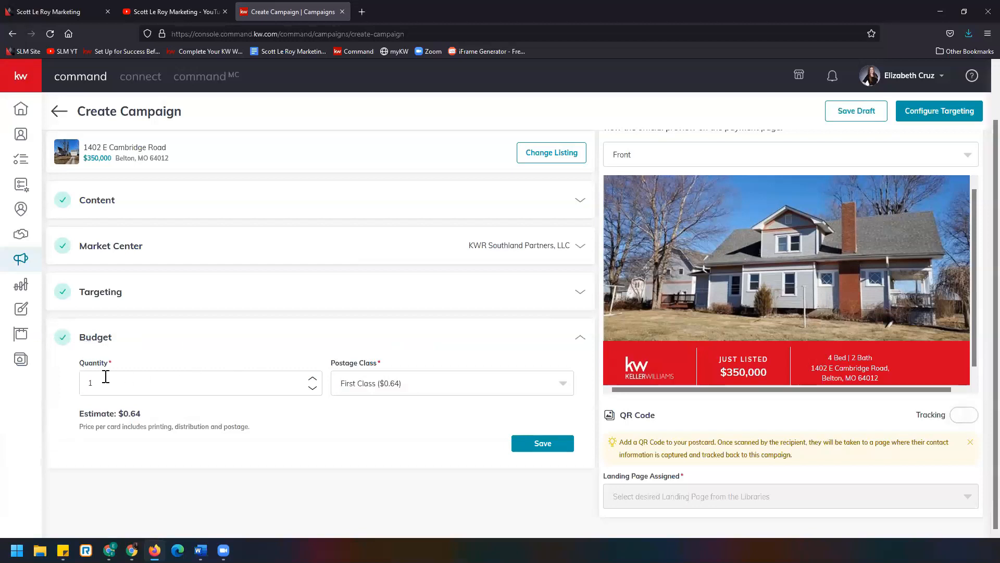
{"action": "left_click_drag", "start_coordinate": [117, 387], "coordinate": [67, 393]}
{"action": "type", "text": "500"}
{"action": "left_click", "coordinate": [313, 390]}
{"action": "left_click", "coordinate": [562, 387]}
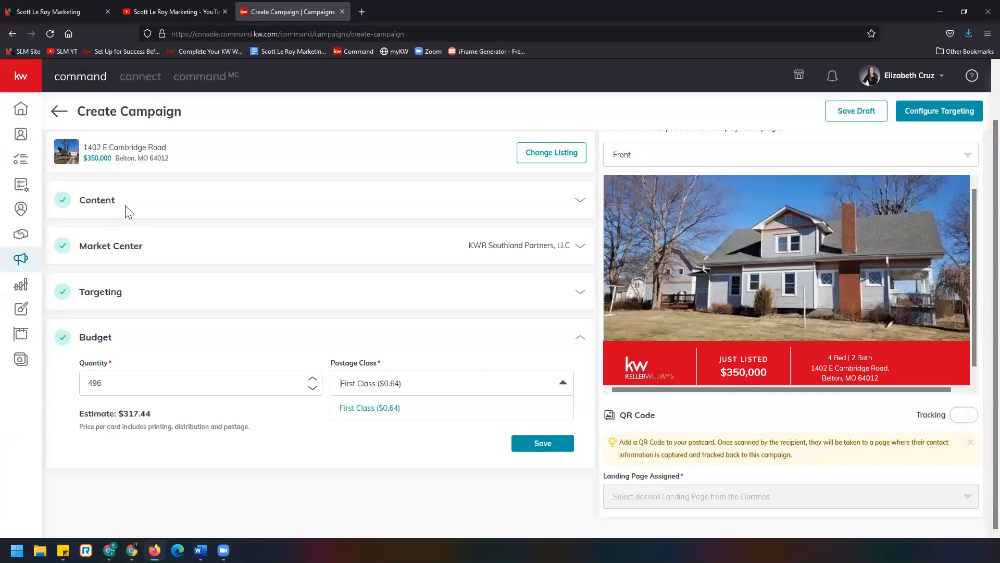
{"action": "scroll", "coordinate": [162, 191], "scroll_direction": "up", "scroll_amount": 1}
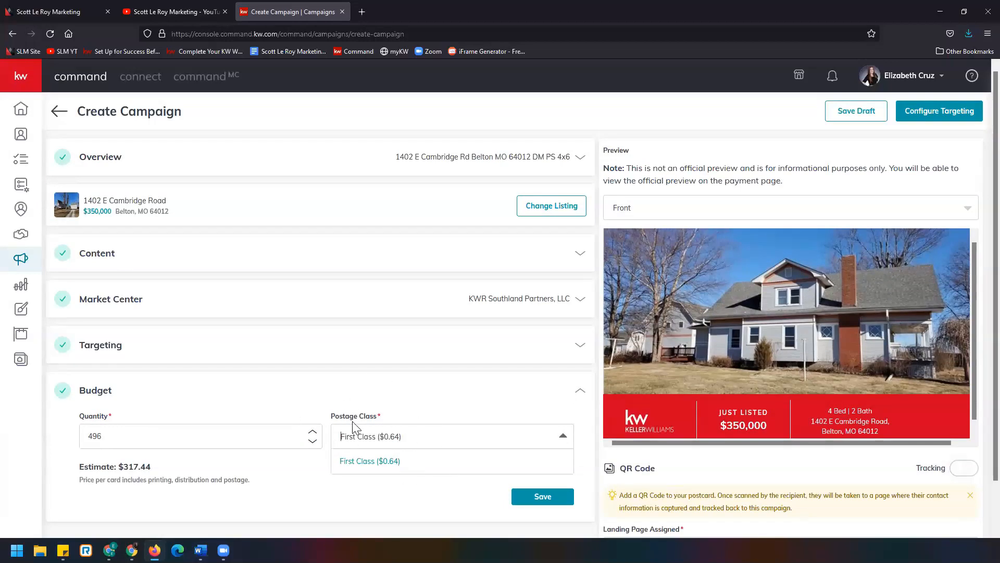
{"action": "left_click", "coordinate": [442, 444]}
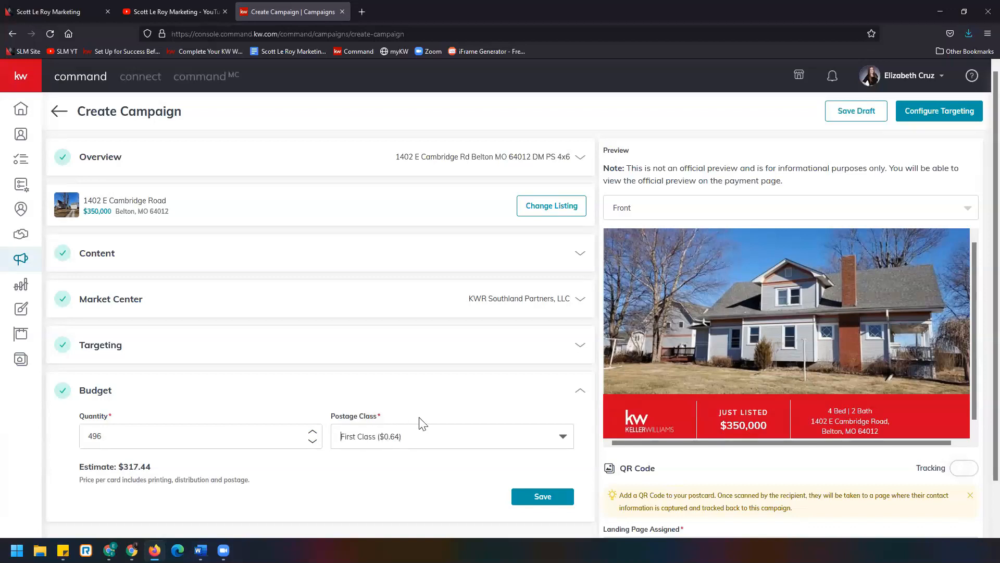
{"action": "left_click", "coordinate": [543, 497]}
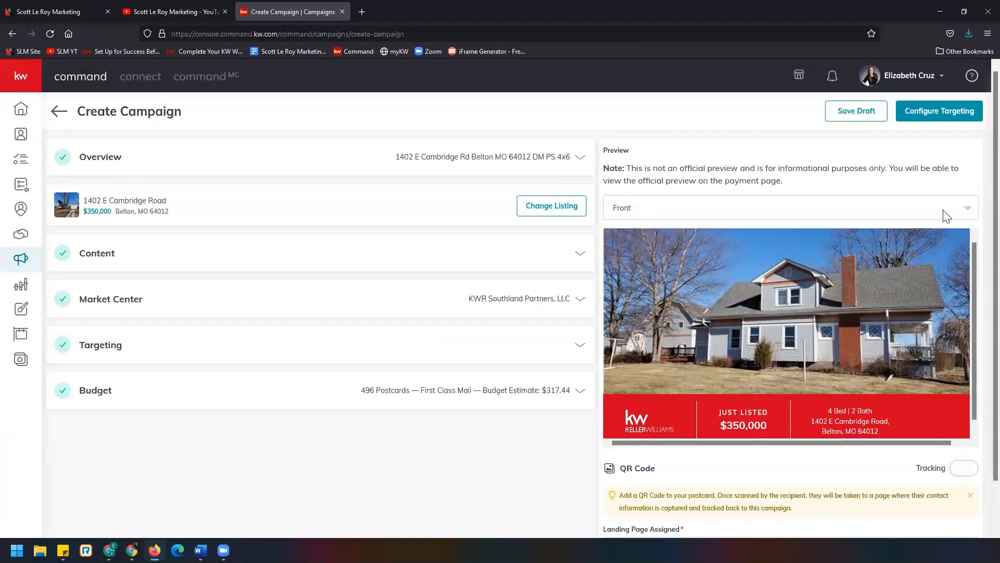
- Switch the preview to the postcard's back and turn on QR code tracking
{"action": "left_click", "coordinate": [904, 217]}
{"action": "left_click", "coordinate": [641, 255]}
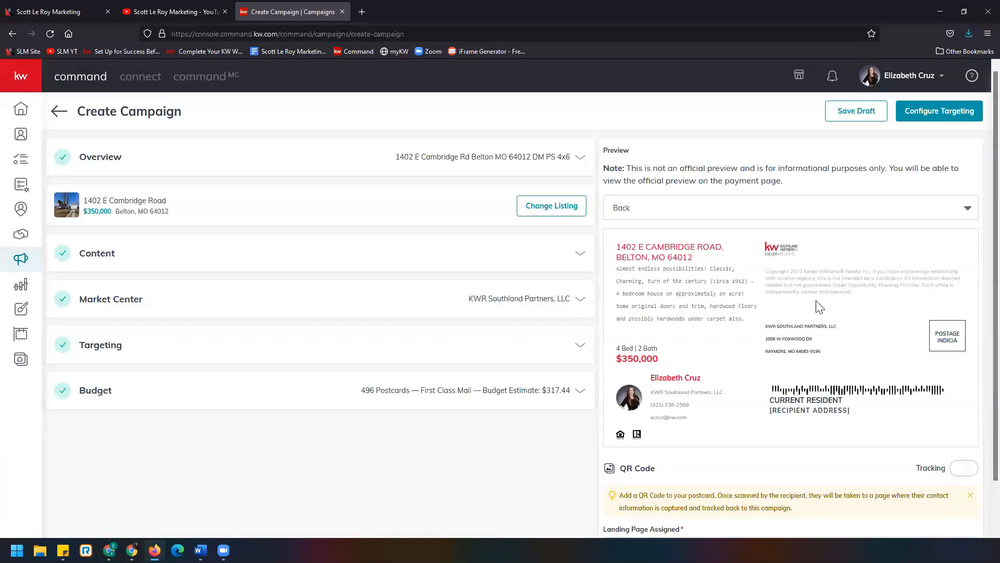
{"action": "scroll", "coordinate": [820, 307], "scroll_direction": "down", "scroll_amount": 2}
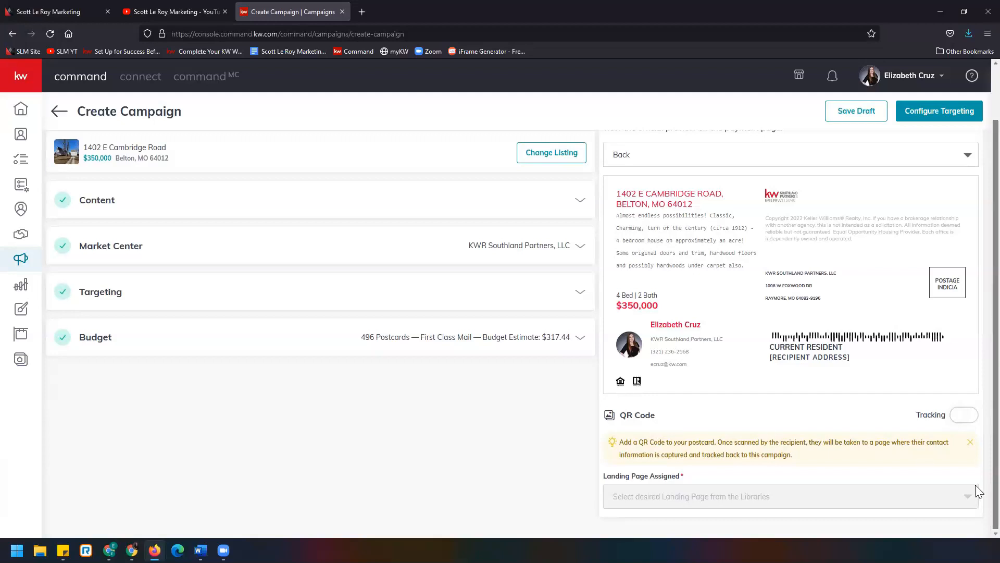
{"action": "left_click", "coordinate": [960, 416]}
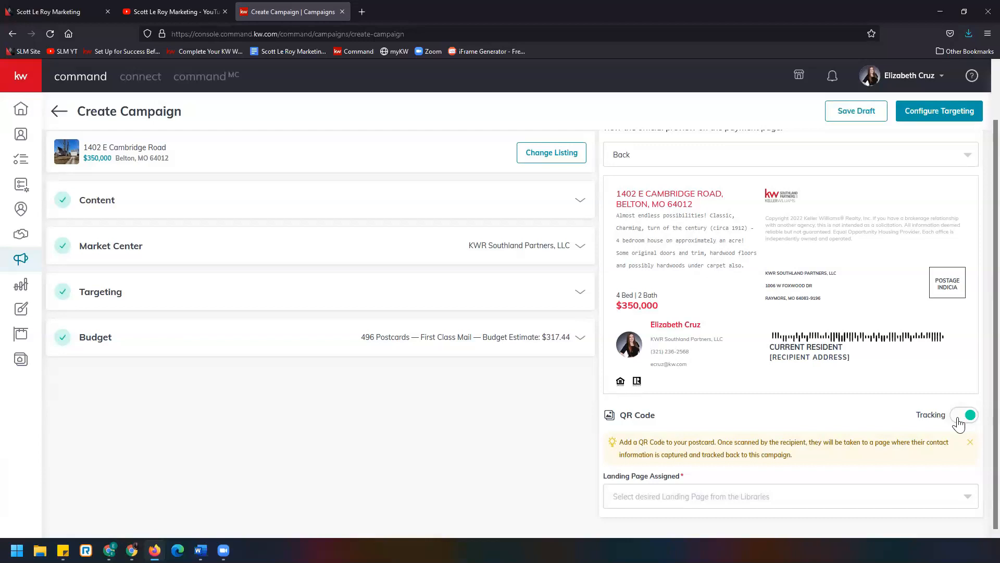
{"action": "scroll", "coordinate": [922, 442], "scroll_direction": "up", "scroll_amount": 2}
{"action": "scroll", "coordinate": [923, 442], "scroll_direction": "down", "scroll_amount": 2}
{"action": "left_click_drag", "start_coordinate": [717, 442], "coordinate": [792, 454]}
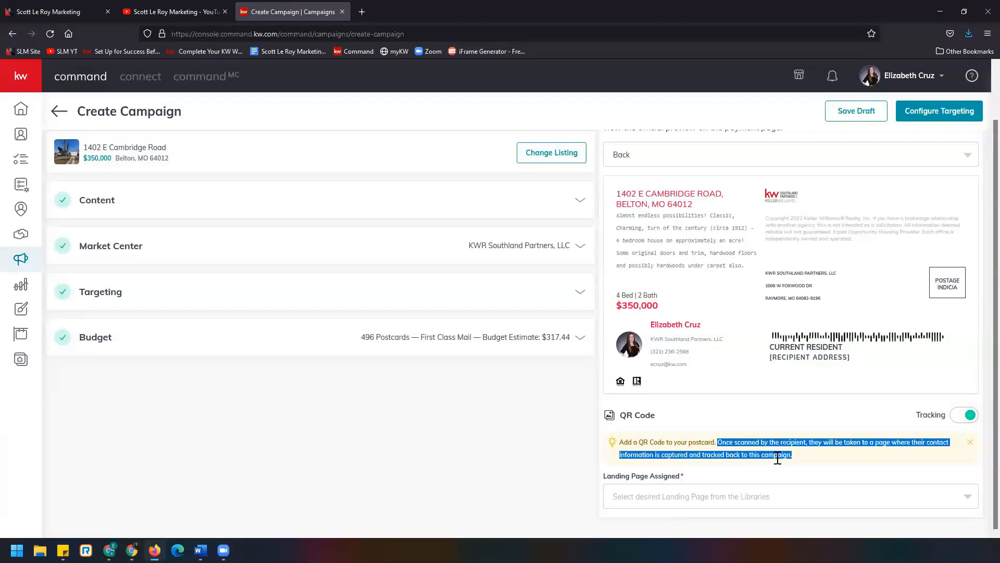
{"action": "left_click", "coordinate": [710, 466]}
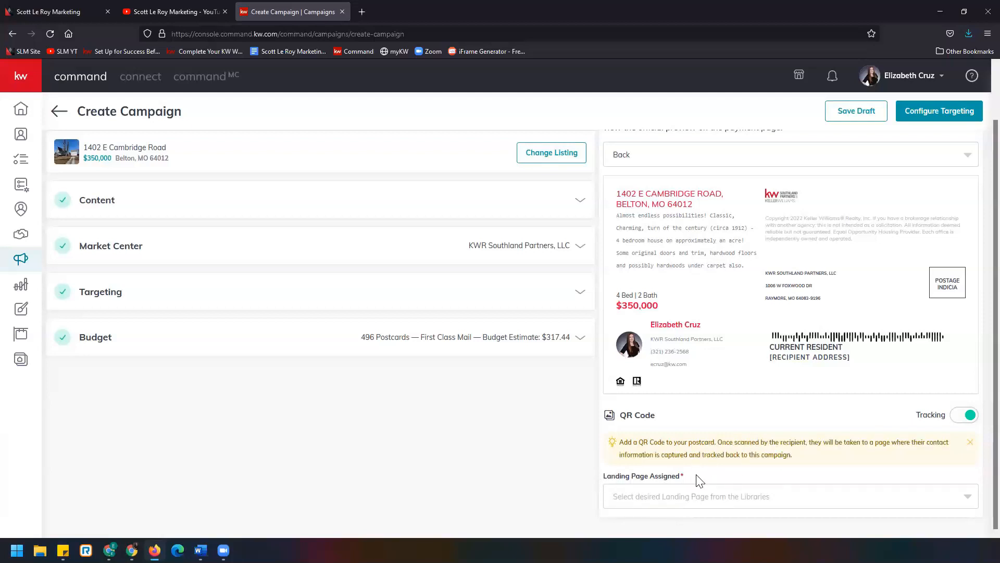
{"action": "left_click", "coordinate": [745, 499]}
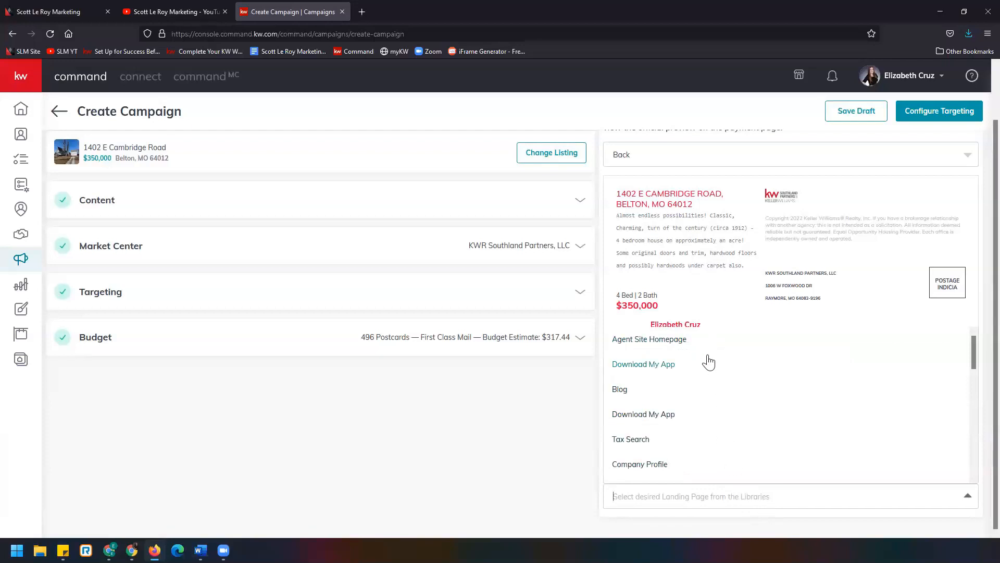
{"action": "scroll", "coordinate": [729, 396], "scroll_direction": "down", "scroll_amount": 2}
{"action": "scroll", "coordinate": [745, 407], "scroll_direction": "down", "scroll_amount": 2}
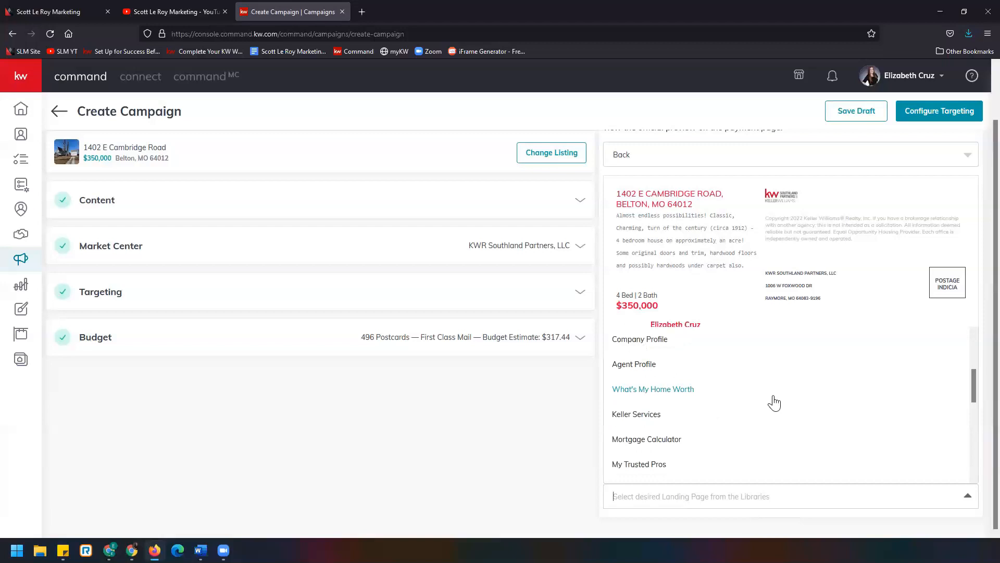
{"action": "scroll", "coordinate": [774, 402], "scroll_direction": "down", "scroll_amount": 2}
{"action": "scroll", "coordinate": [773, 402], "scroll_direction": "down", "scroll_amount": 2}
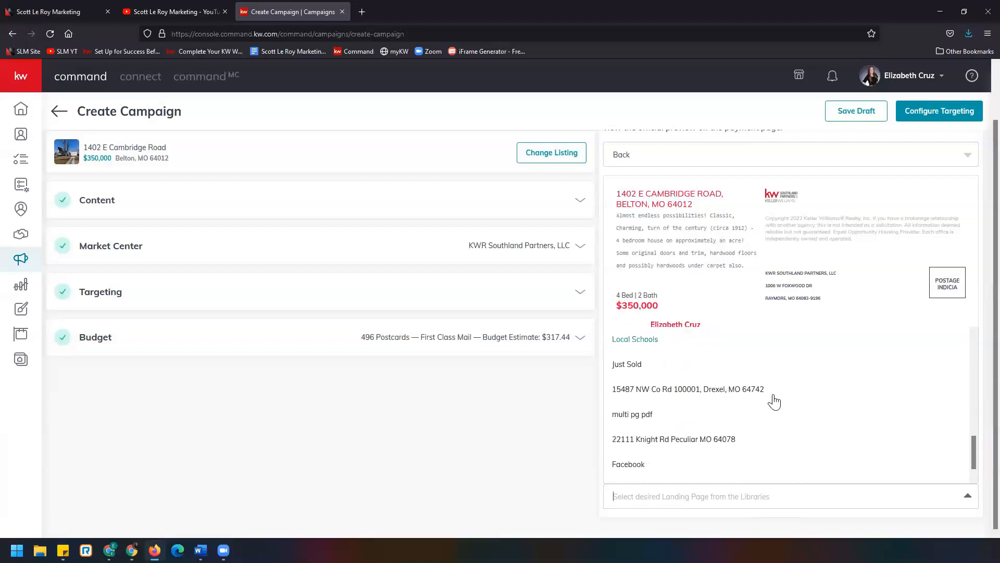
{"action": "scroll", "coordinate": [775, 401], "scroll_direction": "down", "scroll_amount": 1}
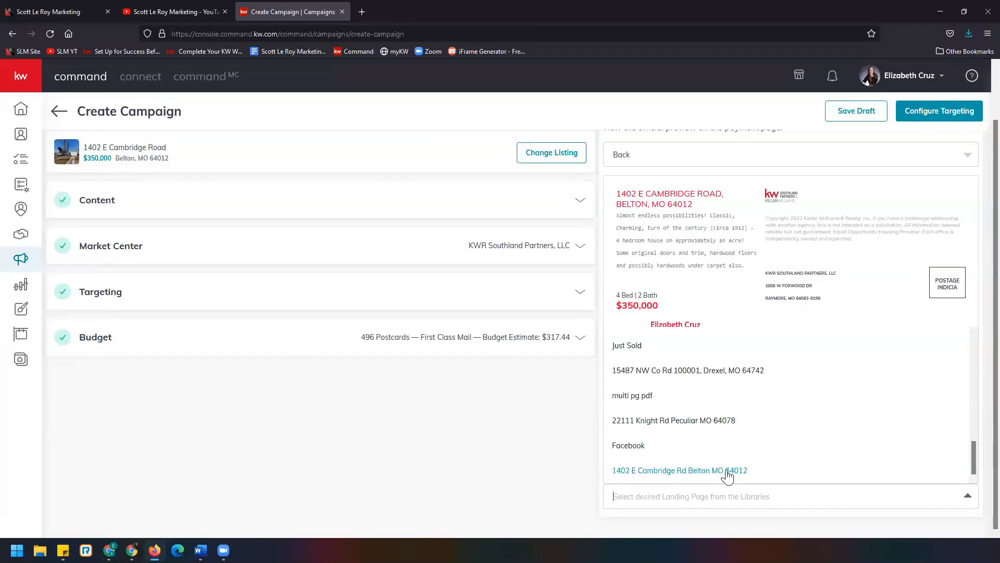
{"action": "left_click", "coordinate": [678, 471]}
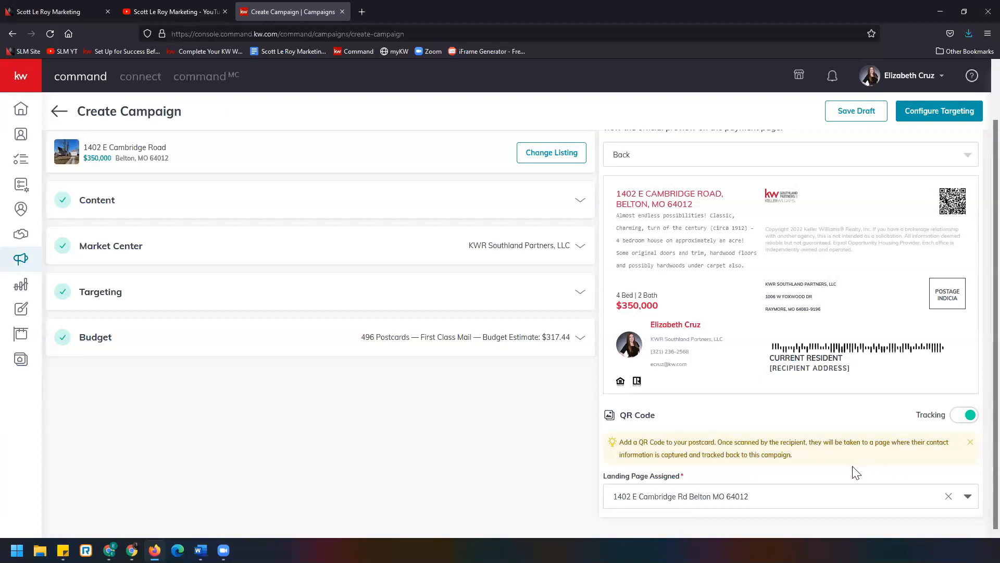
- Proceed to Configure Targeting and confirm creating the campaign
{"action": "scroll", "coordinate": [886, 466], "scroll_direction": "up", "scroll_amount": 2}
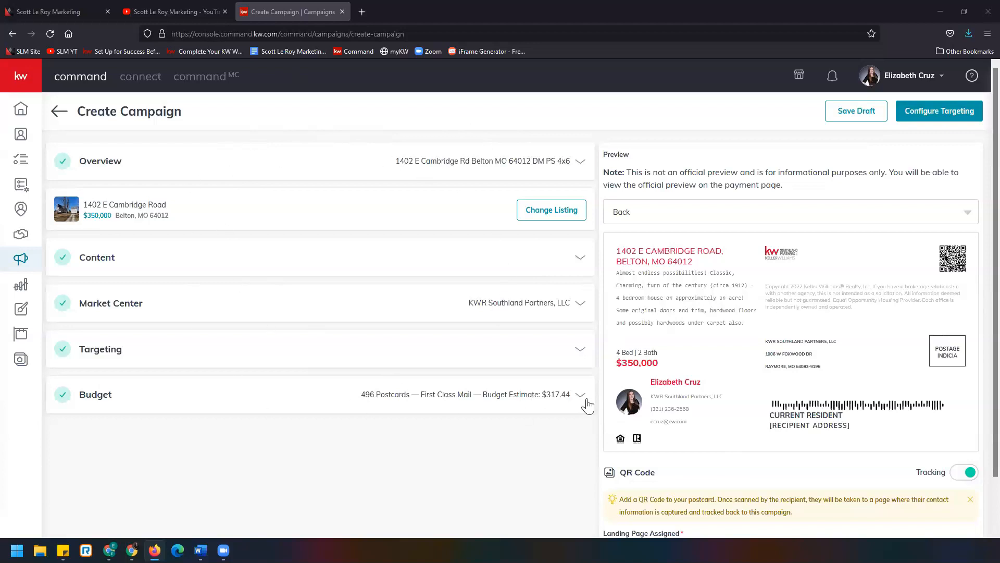
{"action": "left_click", "coordinate": [920, 121]}
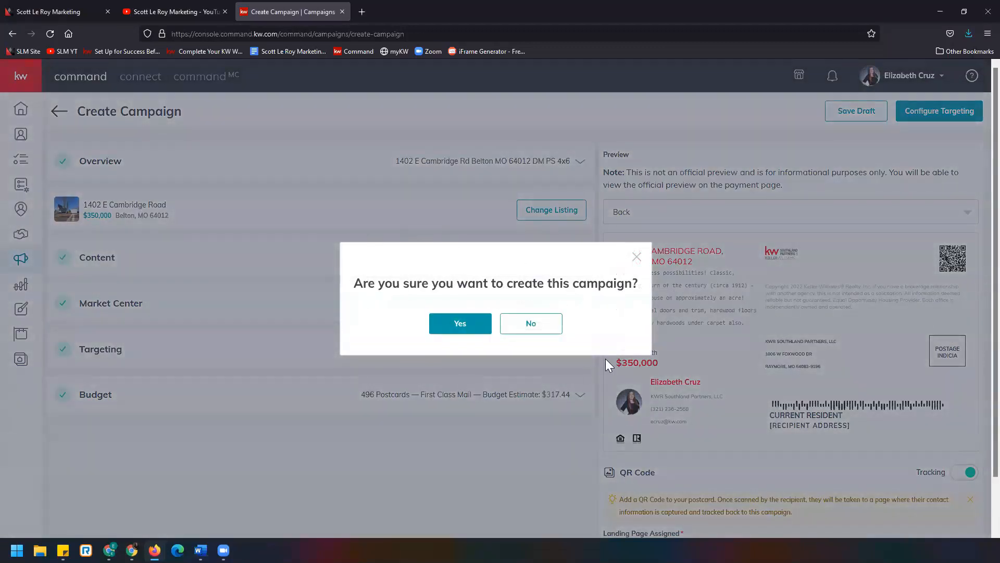
{"action": "left_click", "coordinate": [472, 325]}
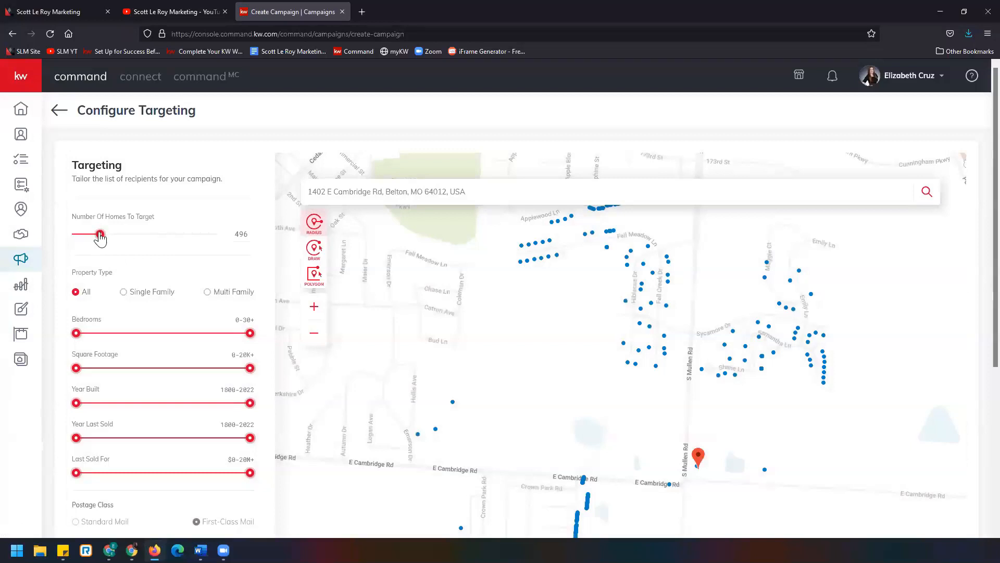
- Set the number of homes to target to about 539 and the property type to Single Family
{"action": "left_click_drag", "start_coordinate": [100, 238], "coordinate": [102, 239]}
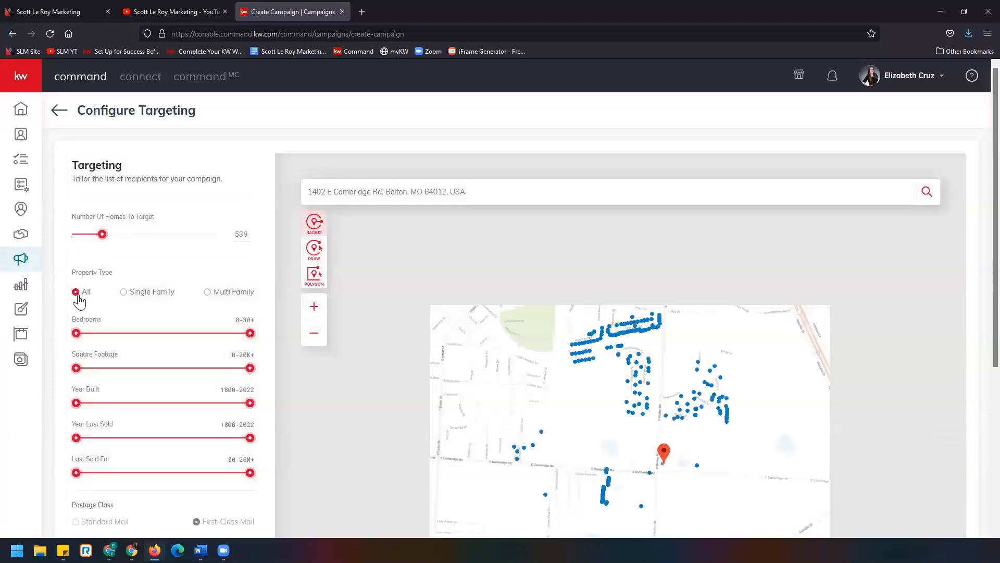
{"action": "left_click", "coordinate": [125, 292]}
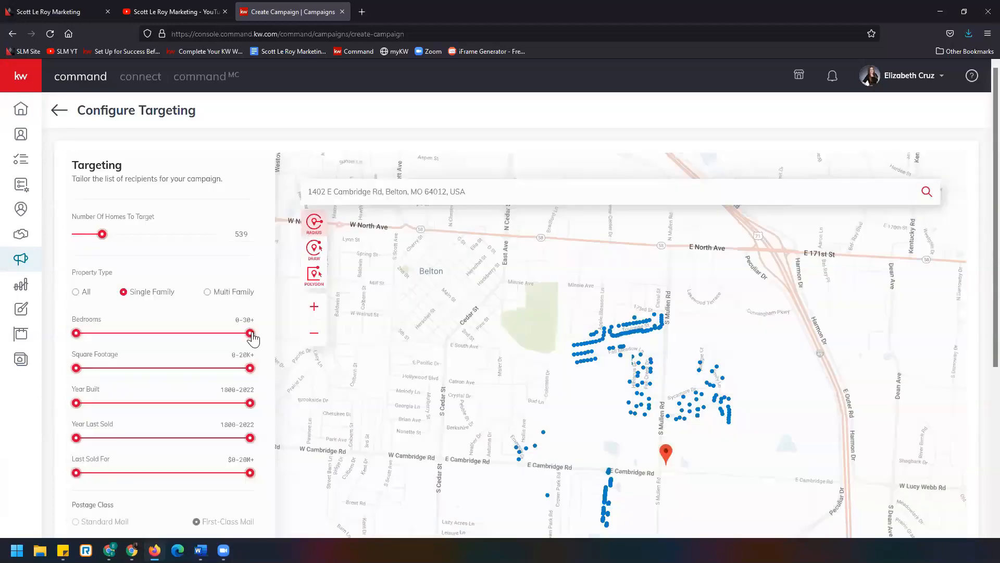
- Limit bedrooms to 0-4, square footage to 0-7,610, and year built to 2006-2022
{"action": "left_click_drag", "start_coordinate": [250, 333], "coordinate": [125, 333]}
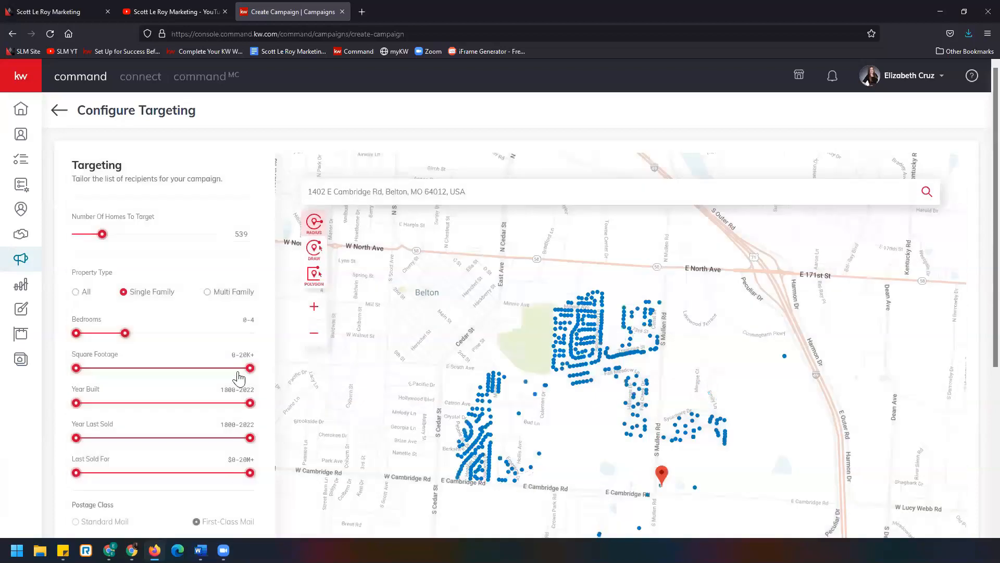
{"action": "left_click_drag", "start_coordinate": [251, 368], "coordinate": [147, 367]}
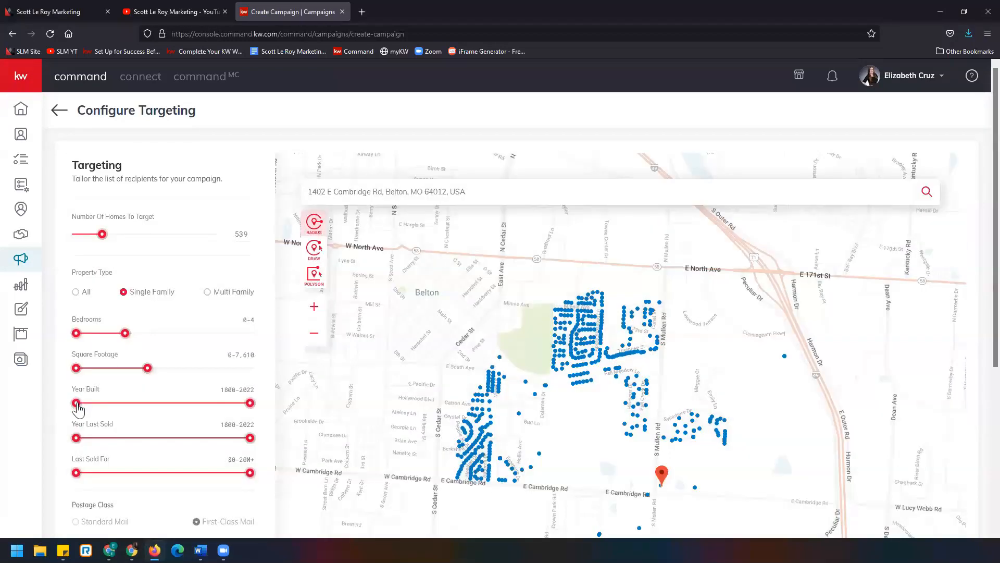
{"action": "left_click_drag", "start_coordinate": [76, 403], "coordinate": [170, 441]}
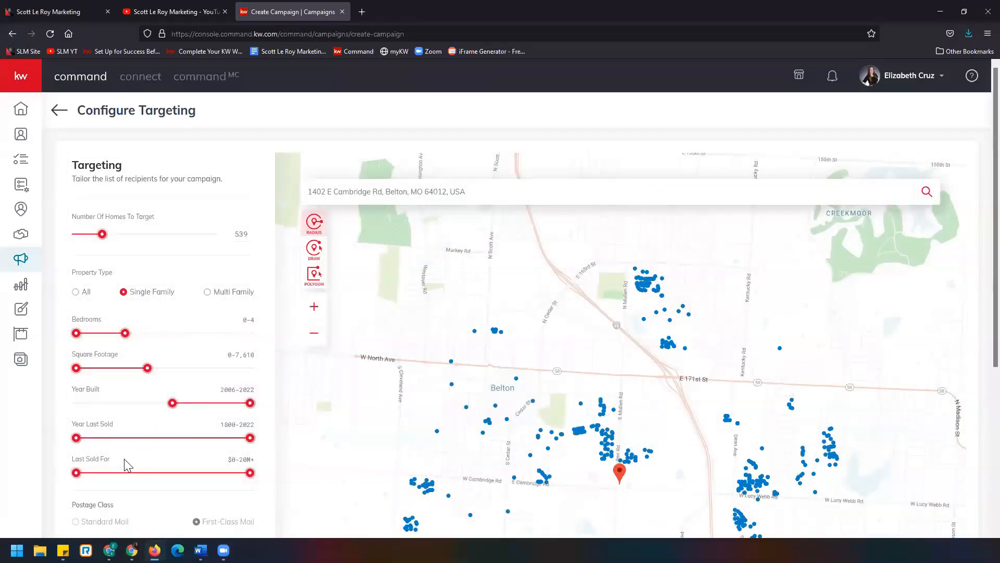
- Enable sending a copy of the postcard to the company address
{"action": "scroll", "coordinate": [128, 465], "scroll_direction": "down", "scroll_amount": 4}
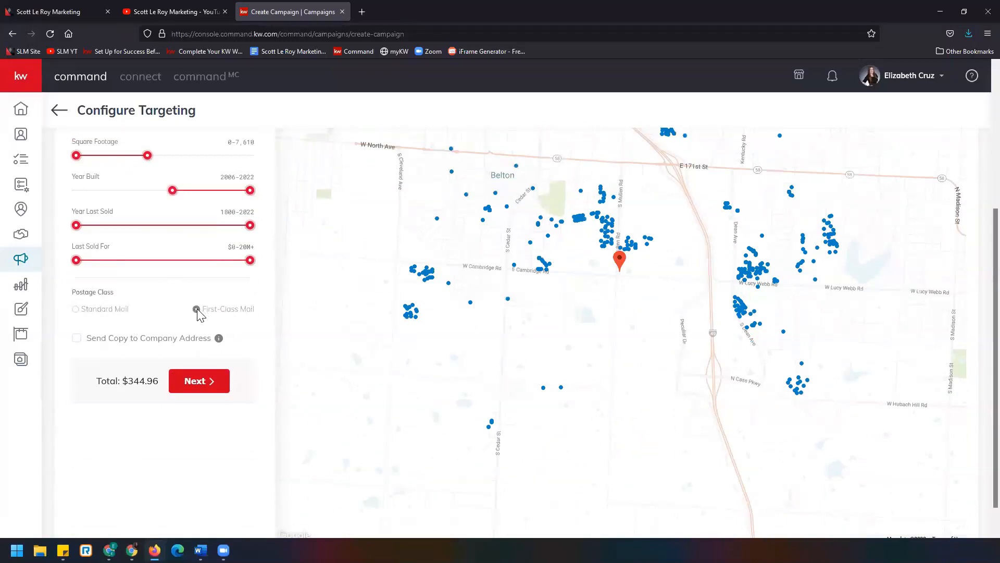
{"action": "scroll", "coordinate": [78, 318], "scroll_direction": "down", "scroll_amount": 1}
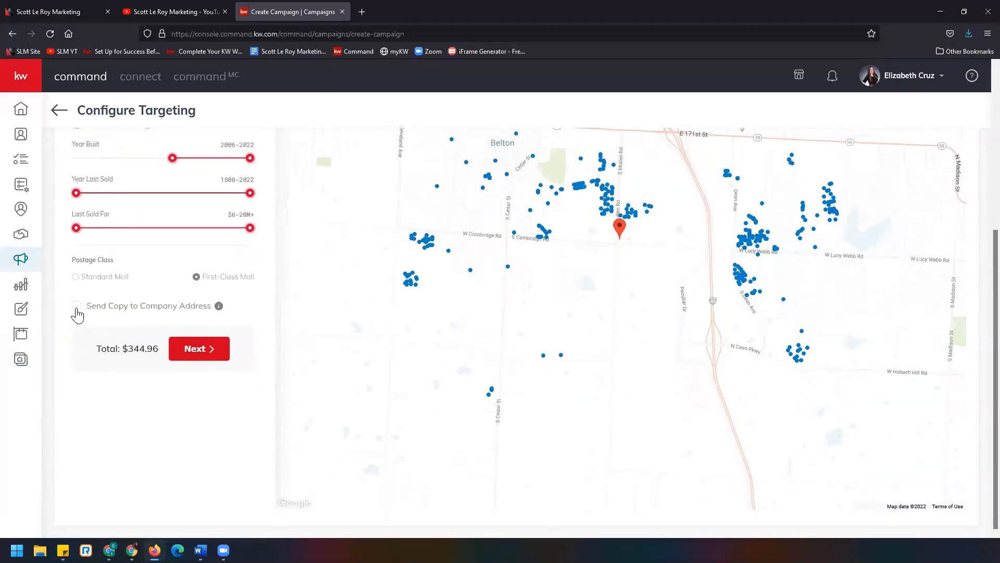
{"action": "left_click", "coordinate": [77, 307]}
{"action": "mouse_move", "coordinate": [218, 306]}
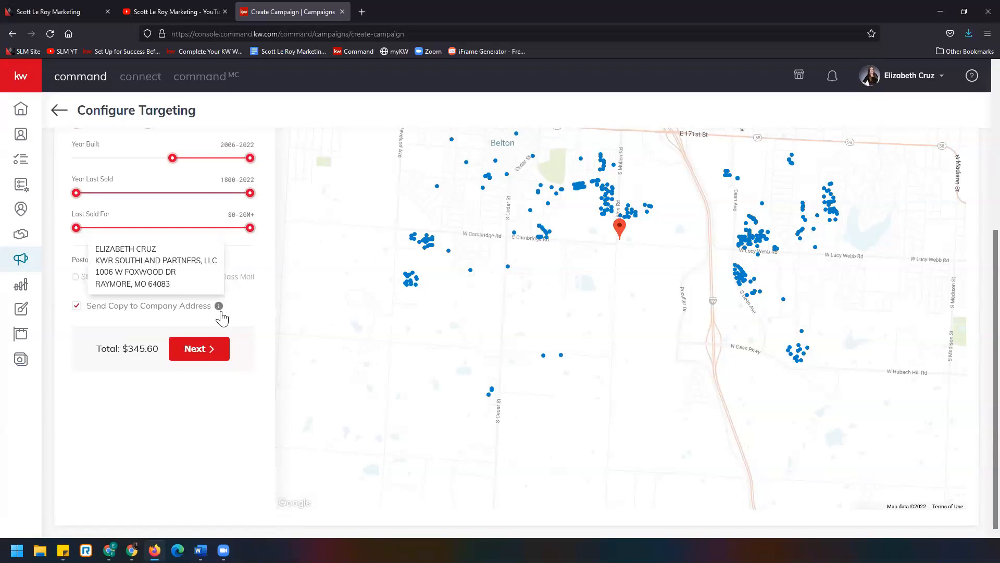
{"action": "scroll", "coordinate": [255, 333], "scroll_direction": "up", "scroll_amount": 3}
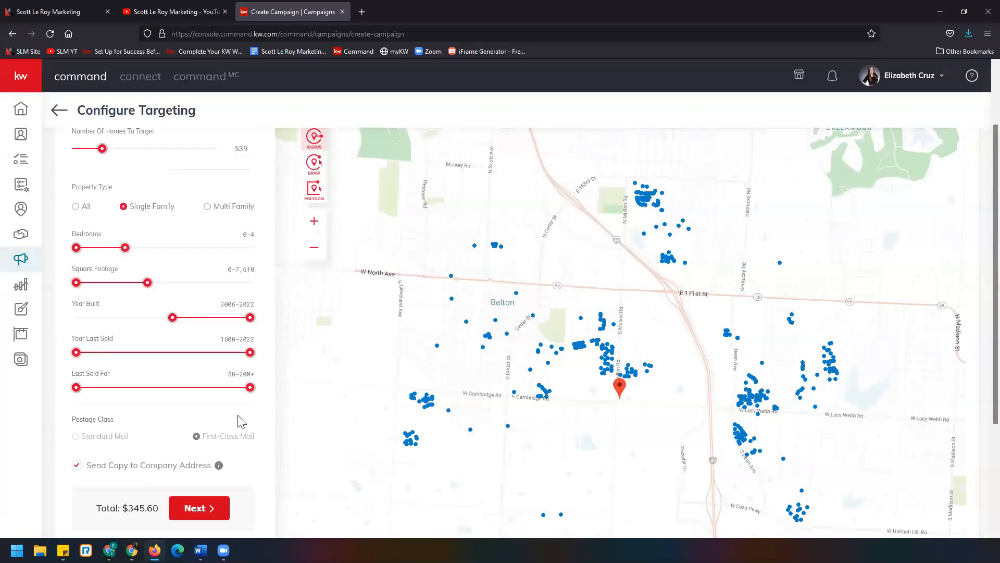
{"action": "key", "text": "ctrl+minus"}
{"action": "key", "text": "ctrl+minus"}
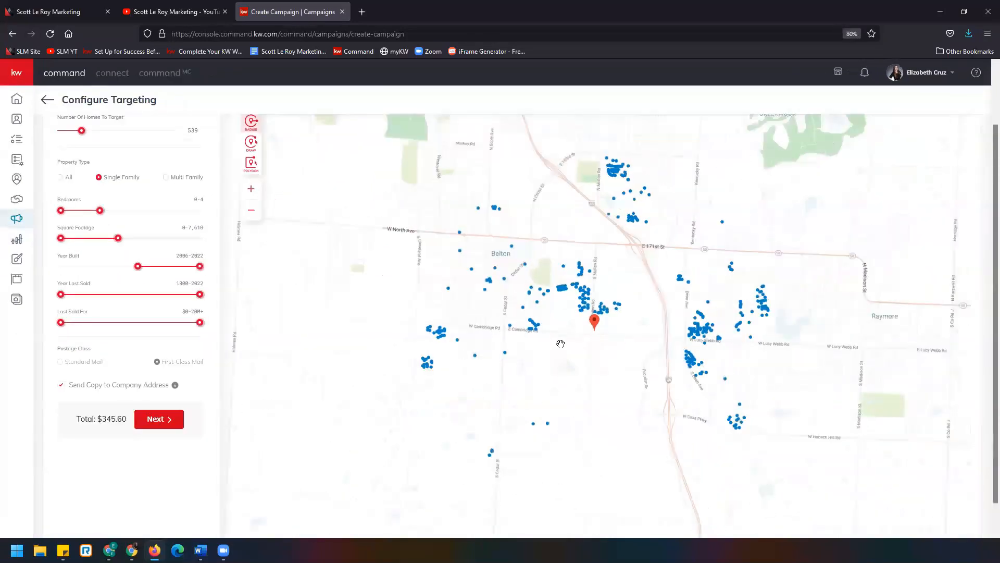
- Try drawing a freehand targeting area around Belton on the map, then reset the shape
{"action": "scroll", "coordinate": [567, 342], "scroll_direction": "up", "scroll_amount": 1}
{"action": "scroll", "coordinate": [496, 323], "scroll_direction": "down", "scroll_amount": 1}
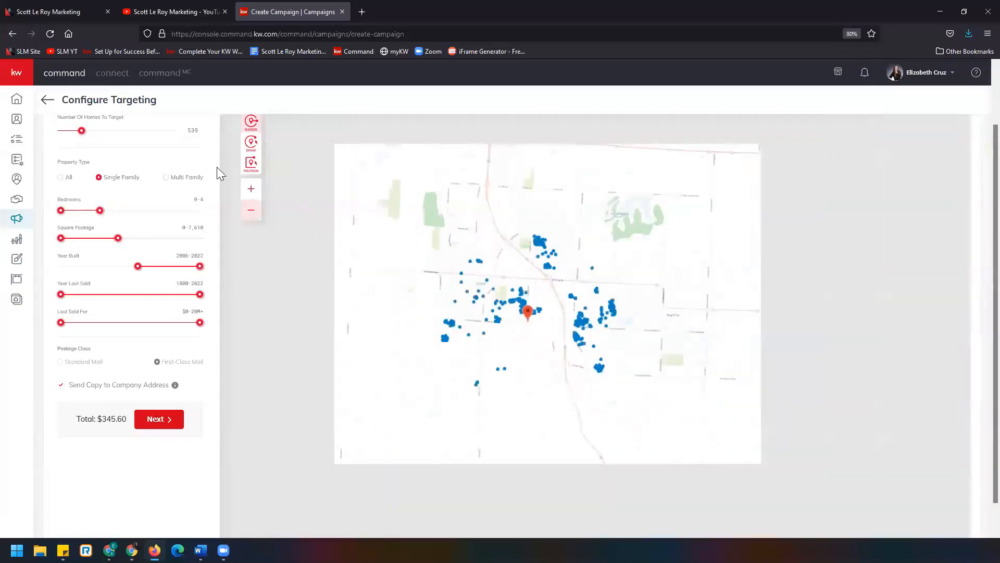
{"action": "scroll", "coordinate": [200, 185], "scroll_direction": "up", "scroll_amount": 2}
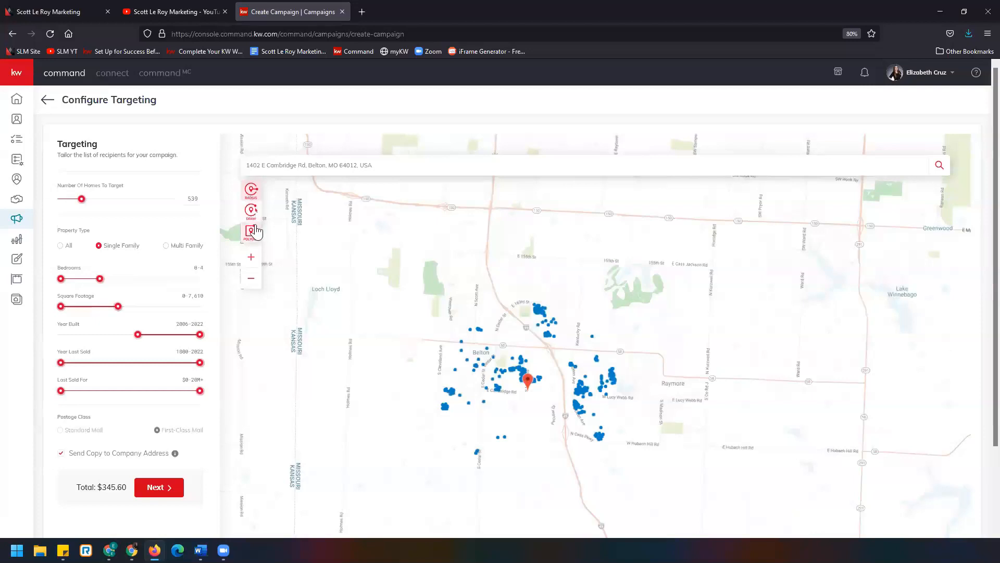
{"action": "left_click", "coordinate": [252, 193]}
{"action": "left_click", "coordinate": [529, 383]}
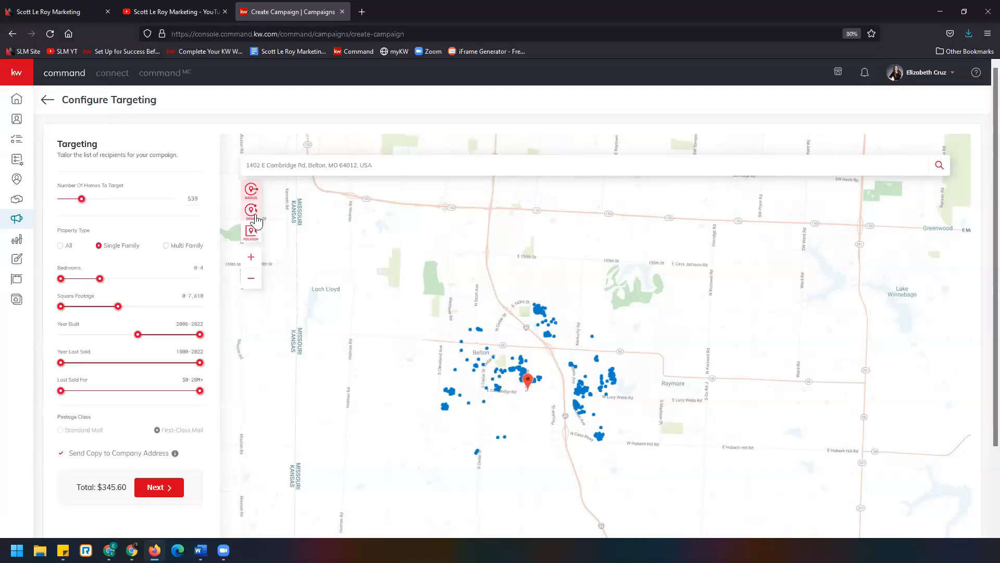
{"action": "left_click", "coordinate": [252, 211]}
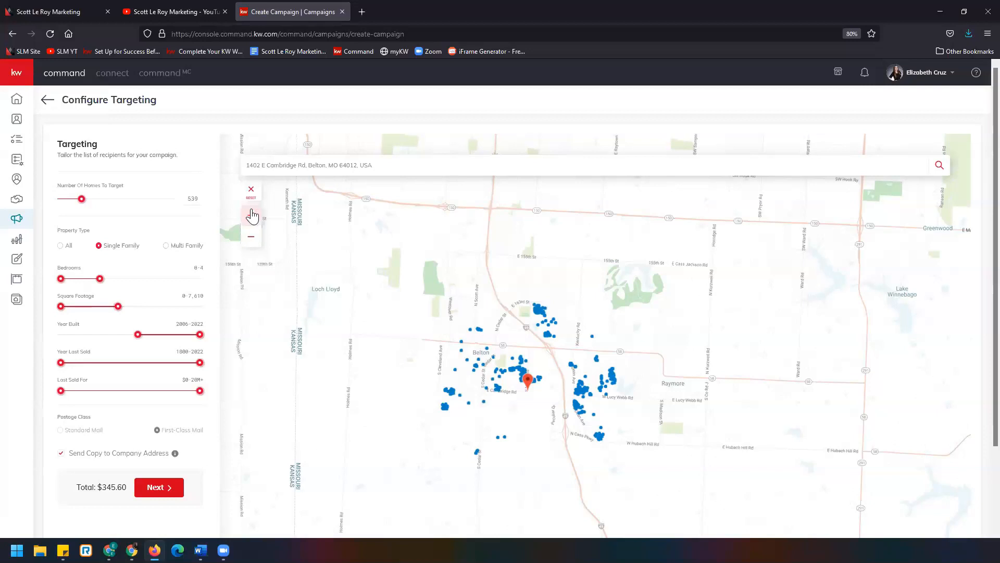
{"action": "mouse_move", "coordinate": [490, 296]}
{"action": "left_mouse_down"}
{"action": "mouse_move", "coordinate": [453, 306]}
{"action": "mouse_move", "coordinate": [387, 368]}
{"action": "mouse_move", "coordinate": [473, 488]}
{"action": "mouse_move", "coordinate": [561, 478]}
{"action": "mouse_move", "coordinate": [563, 400]}
{"action": "mouse_move", "coordinate": [528, 326]}
{"action": "mouse_move", "coordinate": [490, 295]}
{"action": "left_mouse_up"}
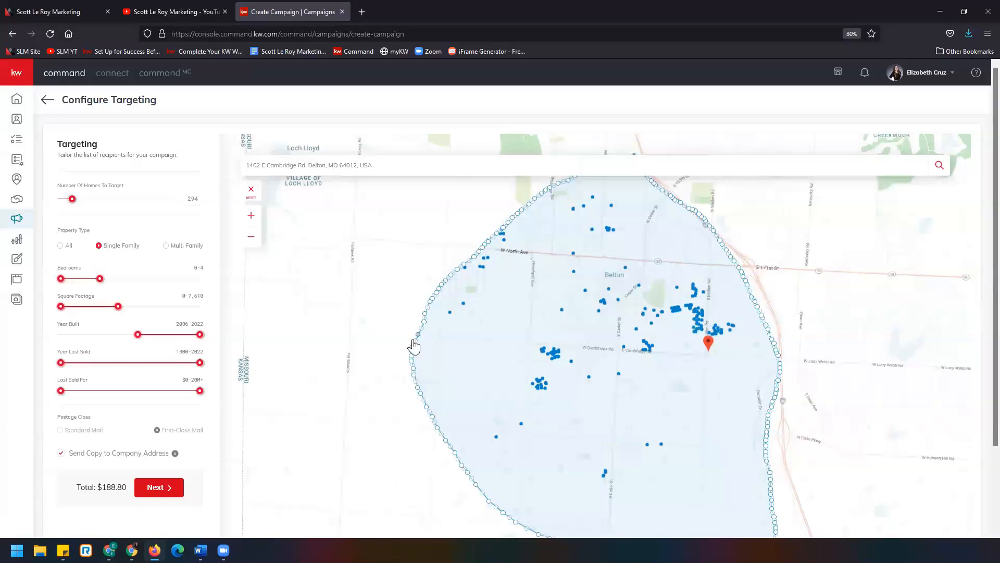
{"action": "scroll", "coordinate": [411, 341], "scroll_direction": "down", "scroll_amount": 3}
{"action": "left_click", "coordinate": [251, 150]}
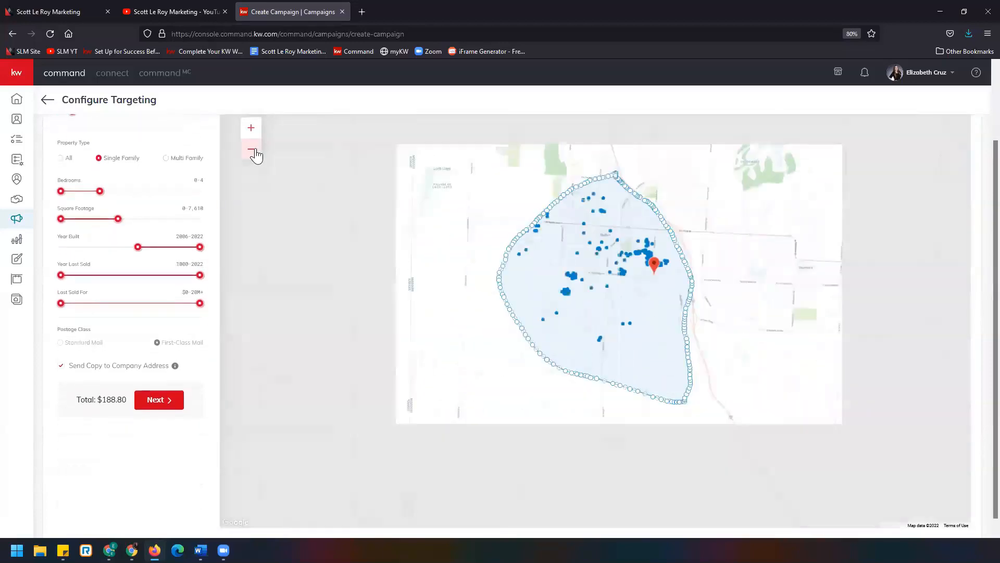
{"action": "scroll", "coordinate": [189, 232], "scroll_direction": "up", "scroll_amount": 3}
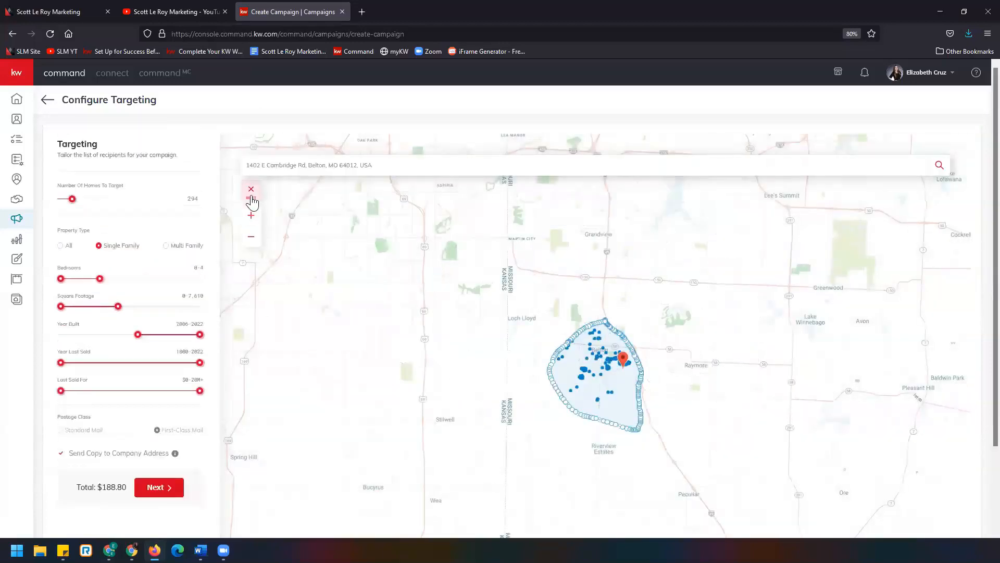
{"action": "left_click", "coordinate": [251, 198]}
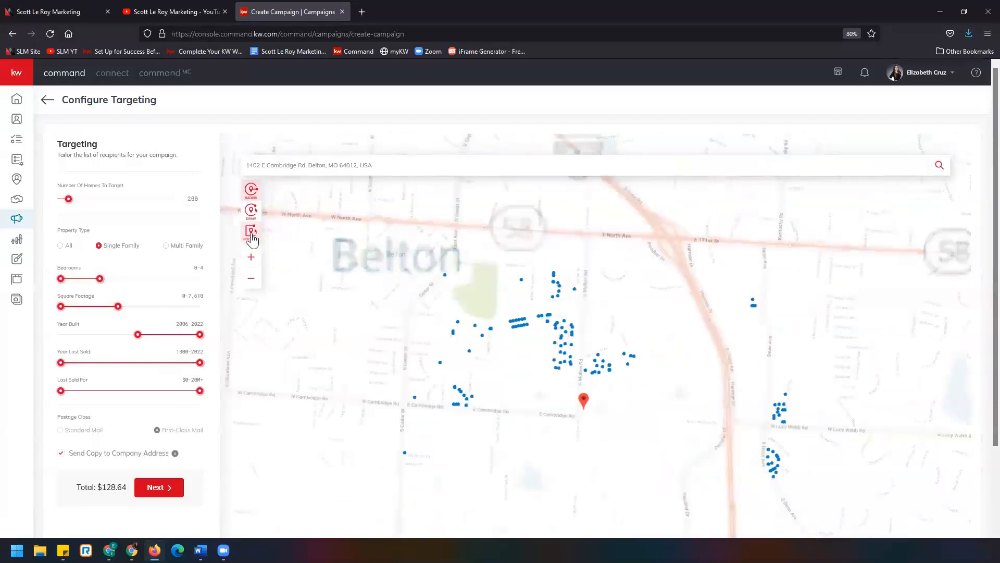
- Try outlining a four-point polygon target area north of Cambridge Road, then reset the shape
{"action": "left_click", "coordinate": [251, 234]}
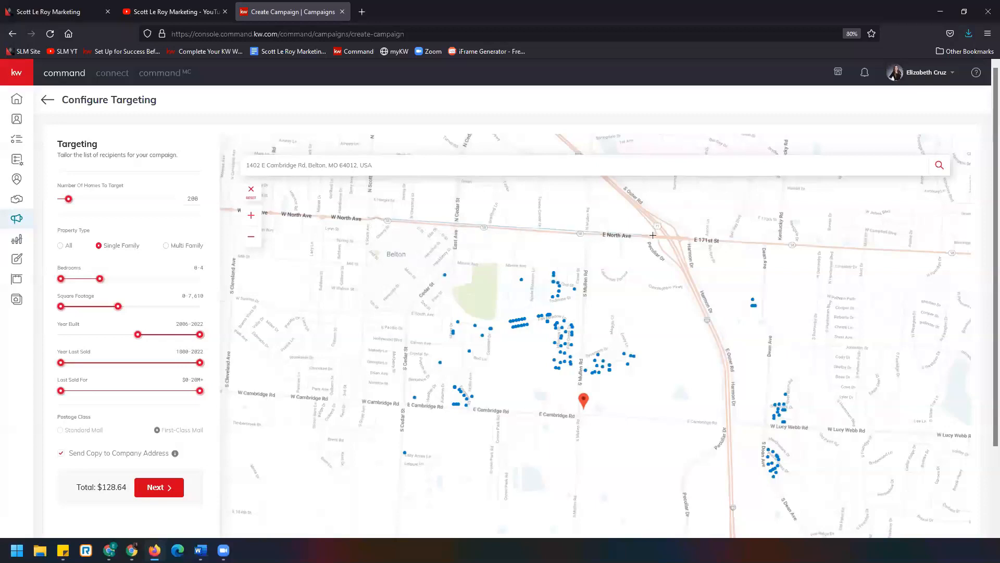
{"action": "left_click", "coordinate": [673, 237]}
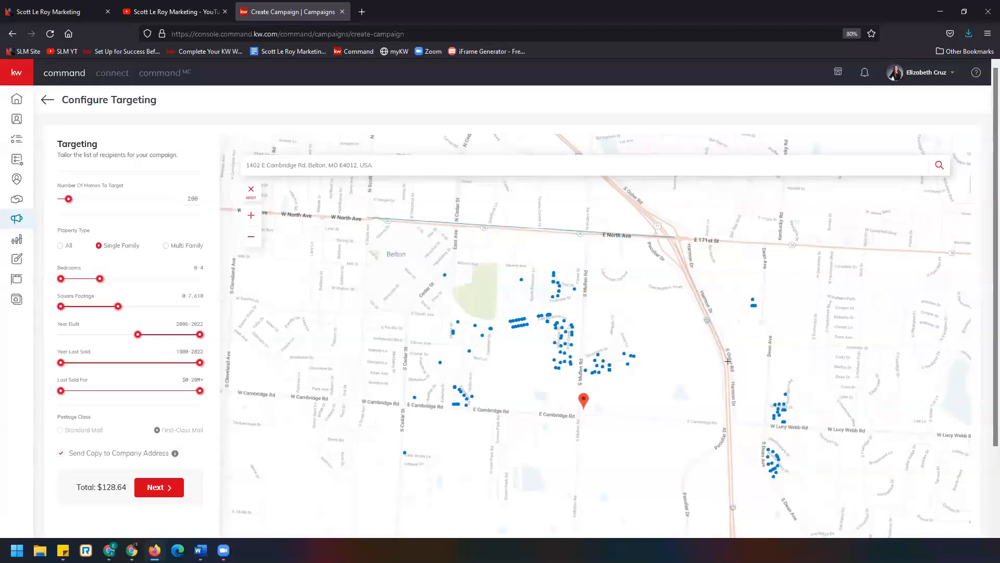
{"action": "left_click", "coordinate": [727, 426]}
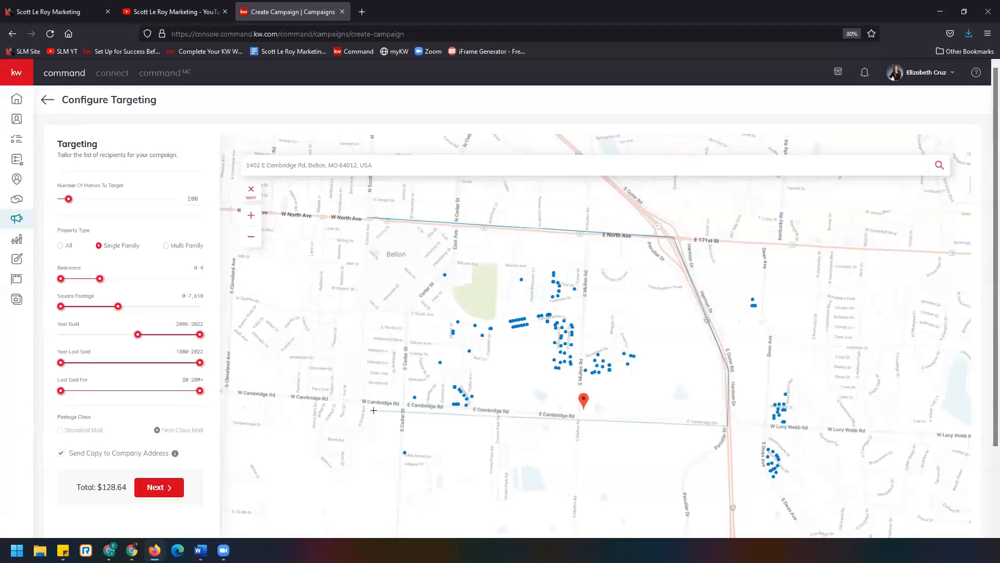
{"action": "left_click", "coordinate": [356, 402]}
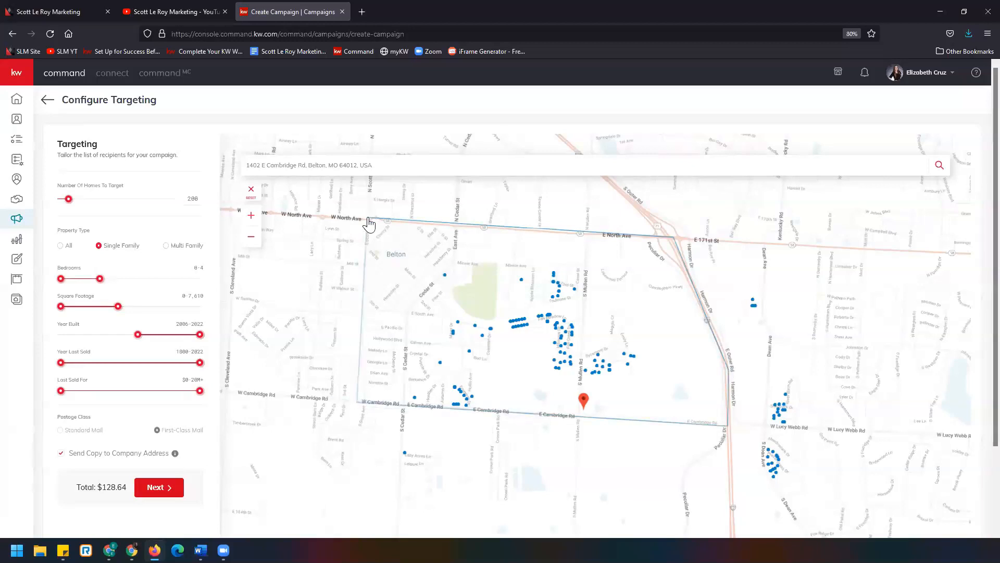
{"action": "left_click", "coordinate": [368, 219]}
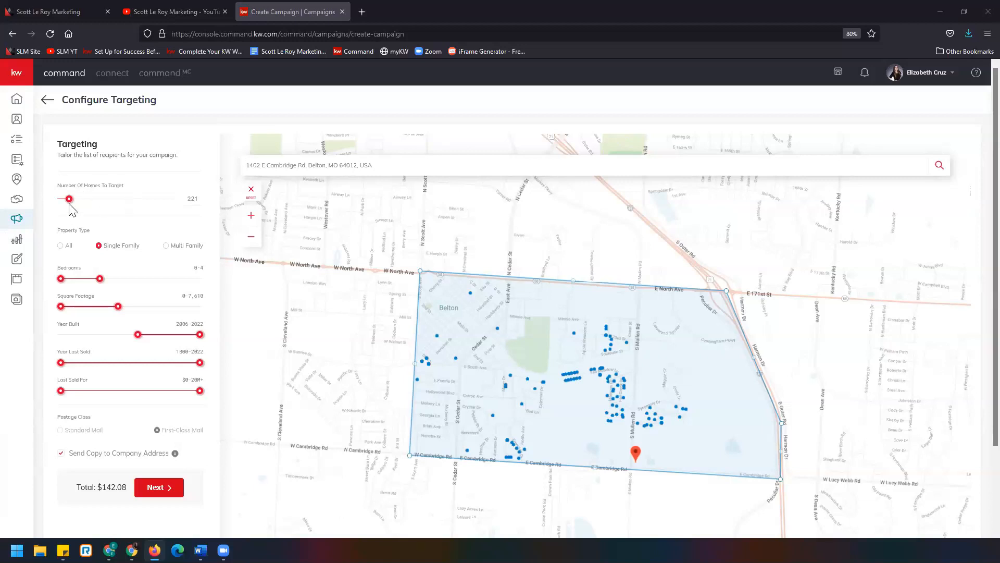
{"action": "left_click", "coordinate": [251, 191]}
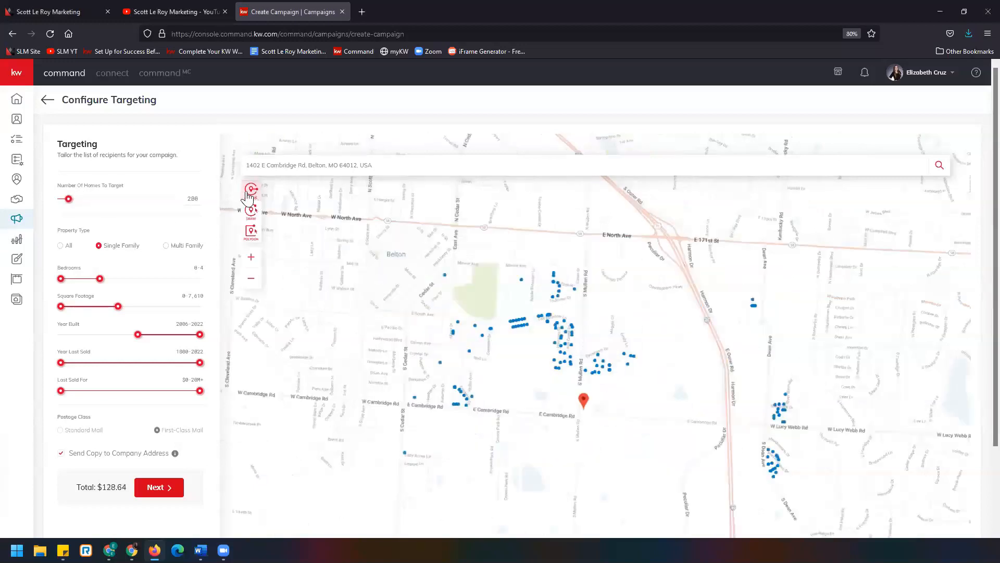
- Set the number of homes to target to about 481 and continue to the preview and payment page
{"action": "left_click_drag", "start_coordinate": [68, 200], "coordinate": [78, 200]}
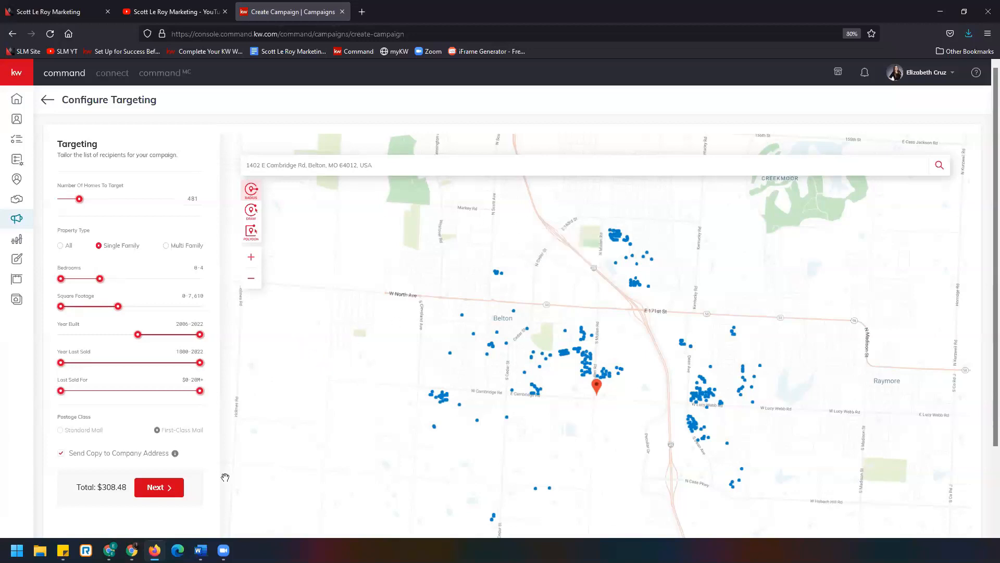
{"action": "left_click", "coordinate": [173, 488]}
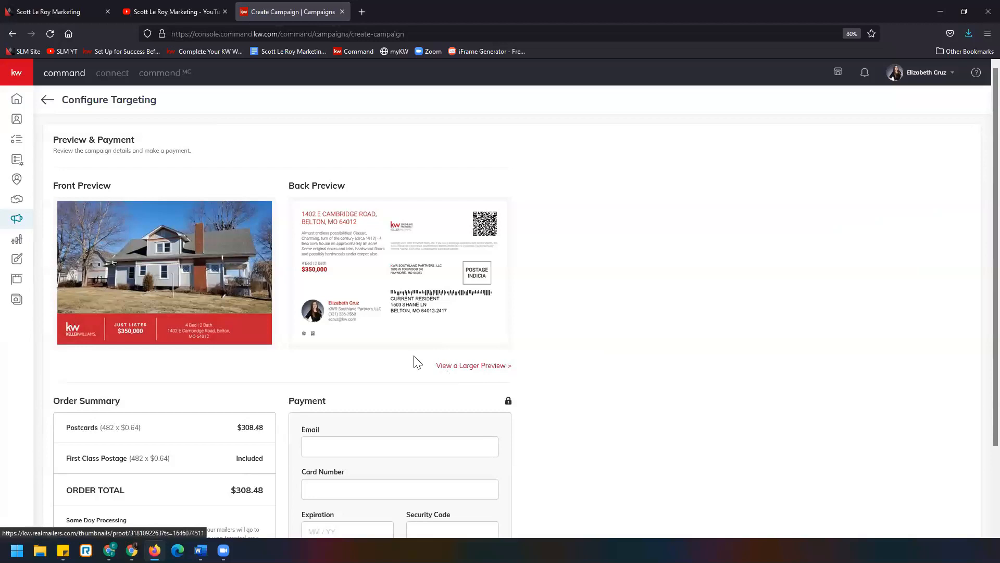
- Review the postcard previews and order summary, then leave the payment page without paying
{"action": "scroll", "coordinate": [526, 375], "scroll_direction": "down", "scroll_amount": 2}
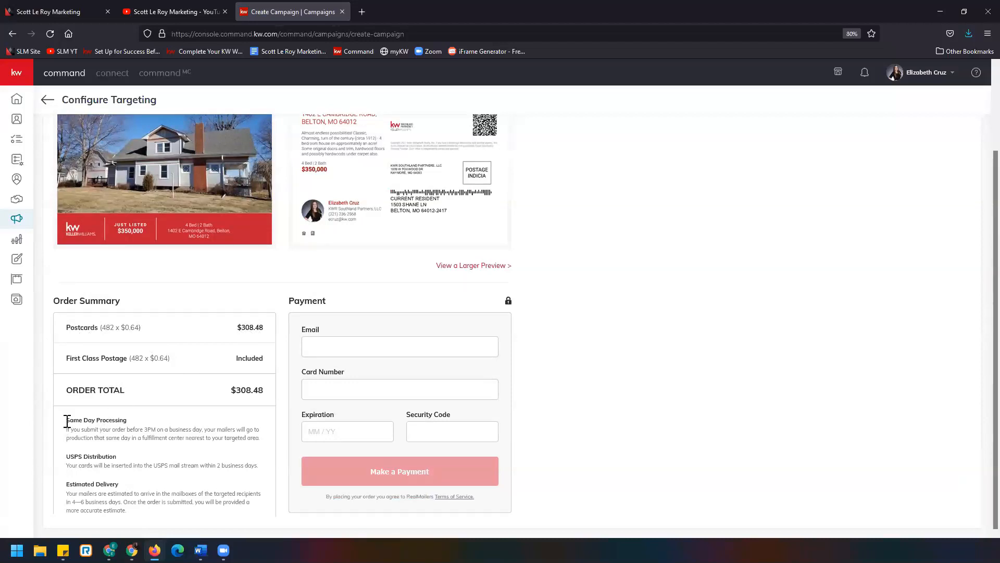
{"action": "left_click_drag", "start_coordinate": [64, 417], "coordinate": [152, 525]}
{"action": "left_click", "coordinate": [141, 478]}
{"action": "scroll", "coordinate": [563, 473], "scroll_direction": "up", "scroll_amount": 3}
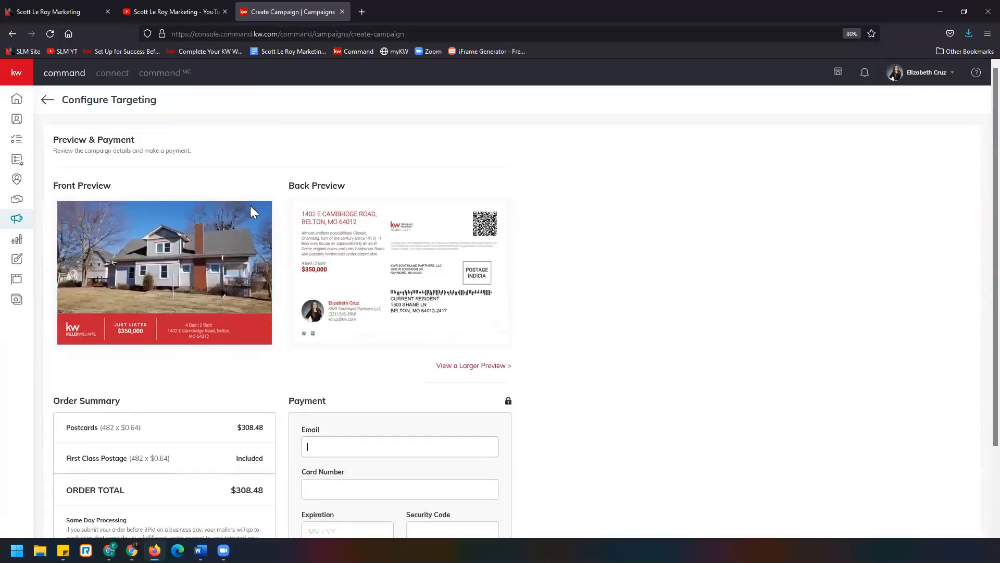
{"action": "left_click", "coordinate": [47, 100]}
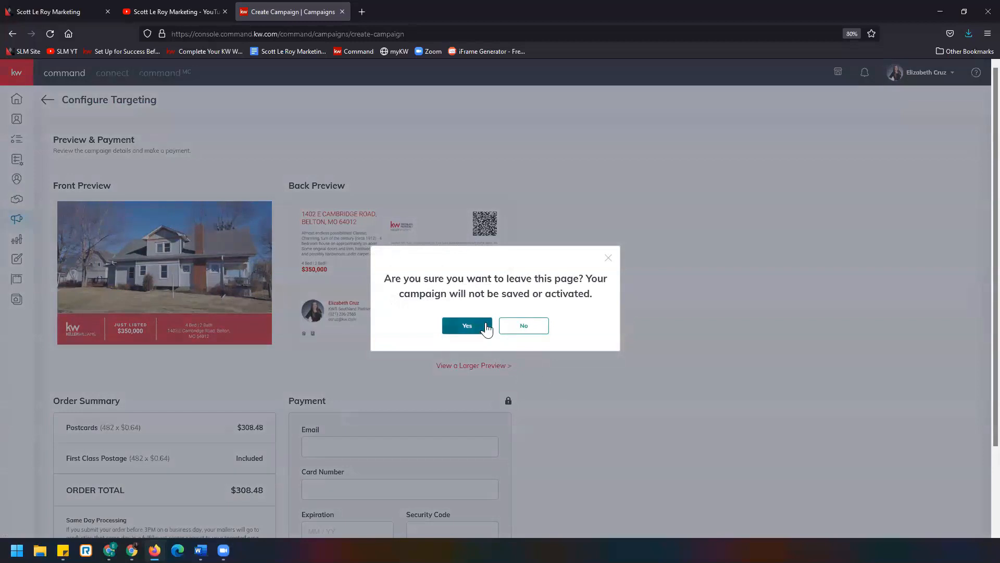
{"action": "left_click", "coordinate": [466, 326]}
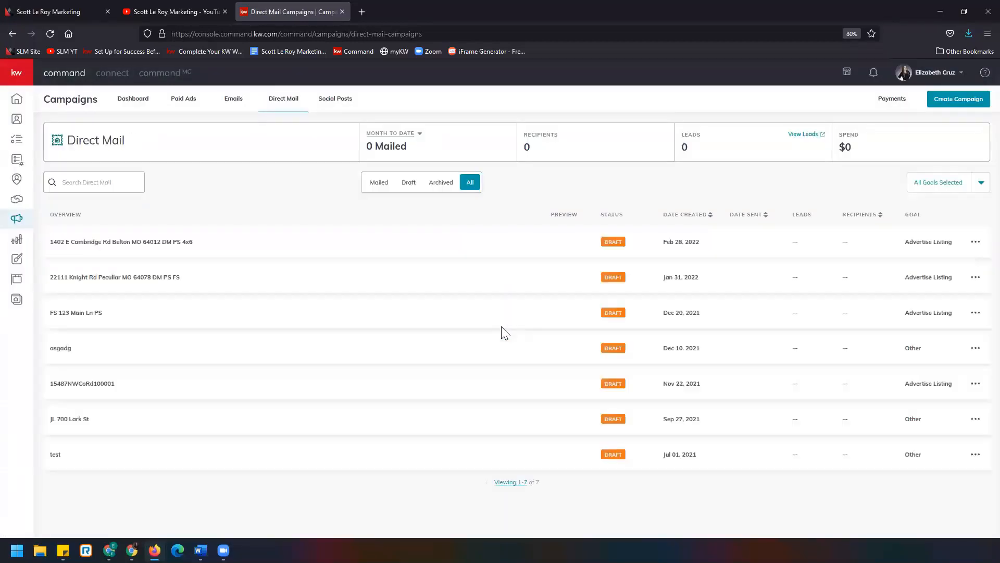
{"action": "left_click", "coordinate": [976, 242]}
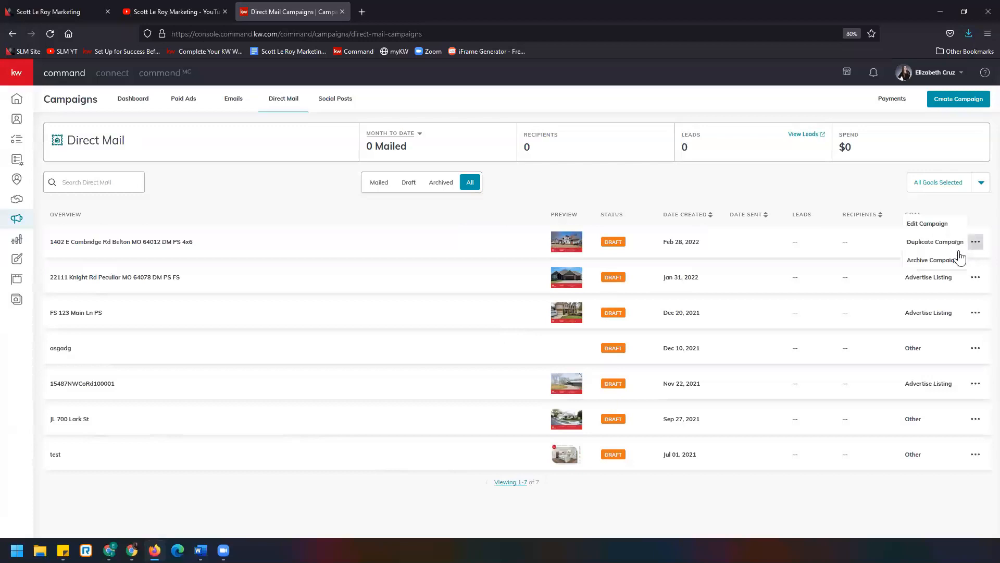
{"action": "left_click", "coordinate": [918, 224]}
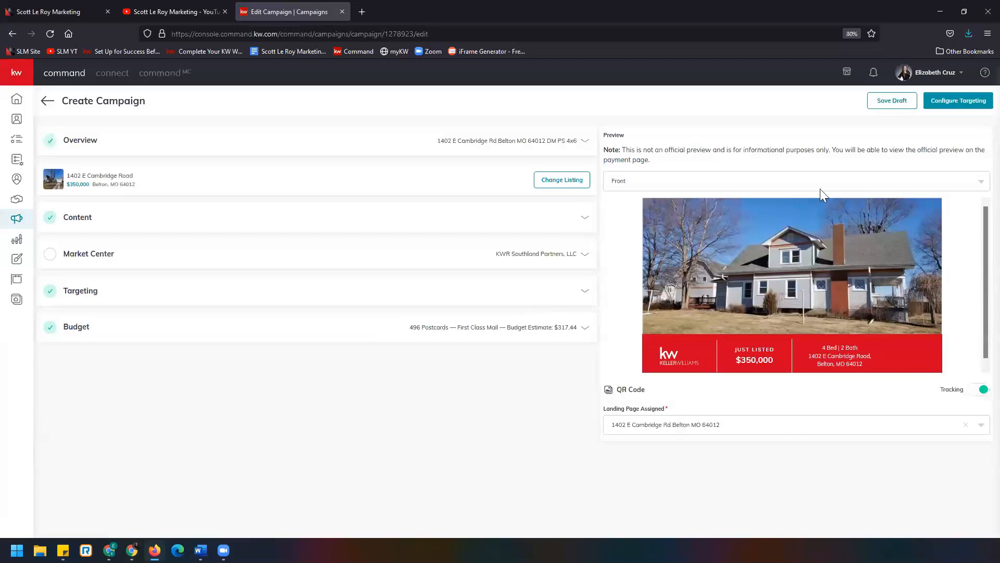
{"action": "left_click", "coordinate": [958, 102]}
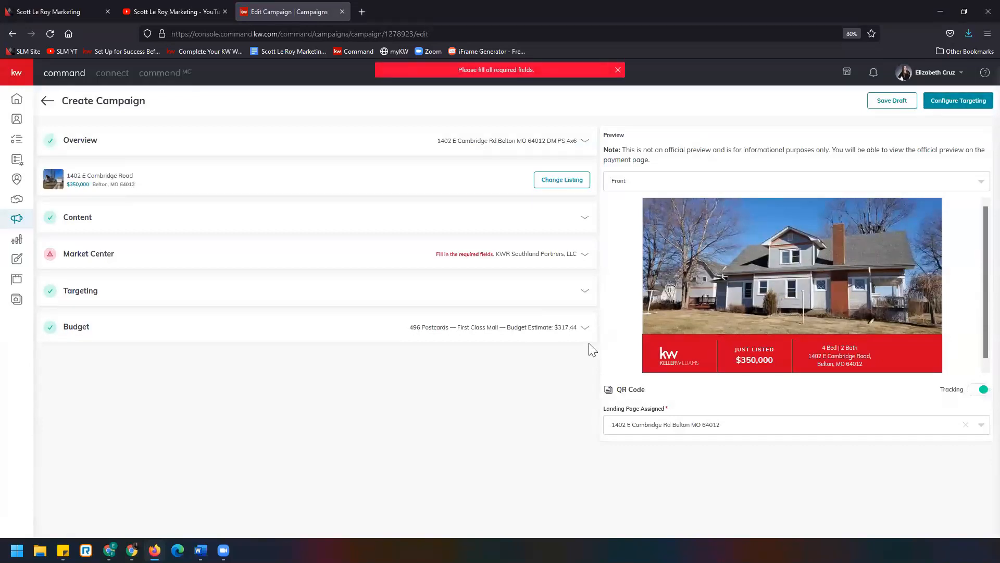
- Save the Market Center details, then proceed to Configure Targeting and confirm creating the campaign
{"action": "left_click", "coordinate": [292, 263]}
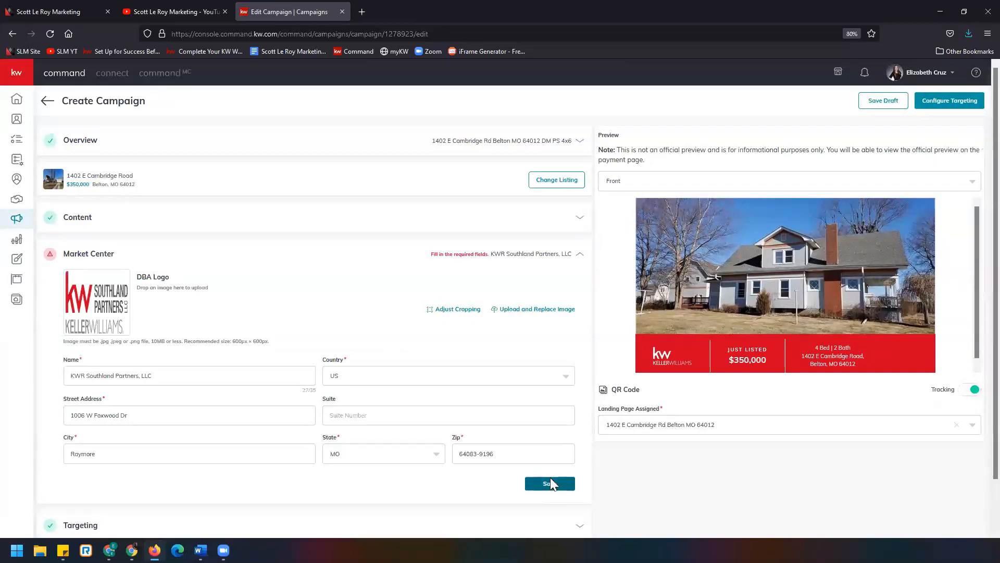
{"action": "left_click", "coordinate": [551, 483]}
{"action": "left_click", "coordinate": [958, 101]}
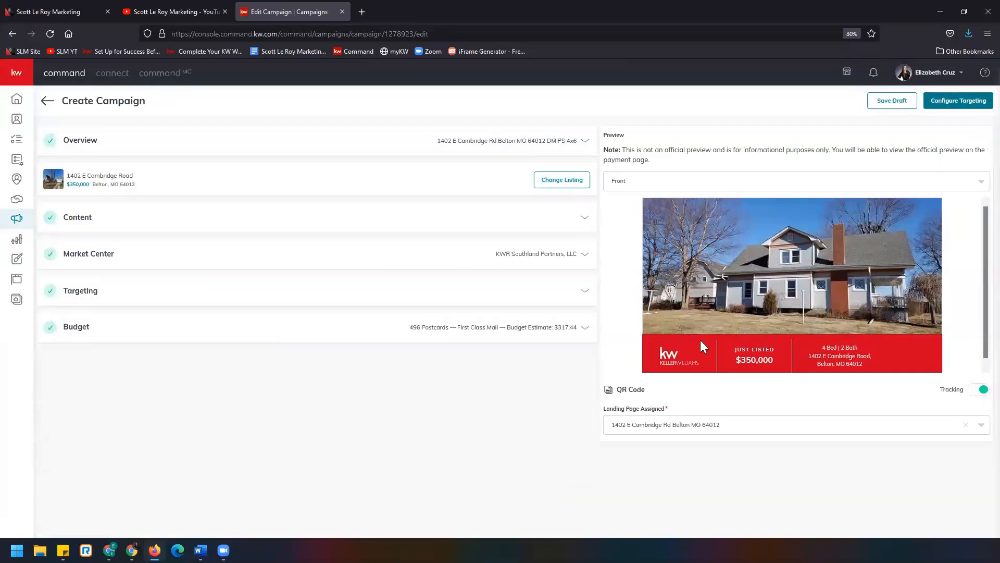
{"action": "left_click", "coordinate": [592, 334]}
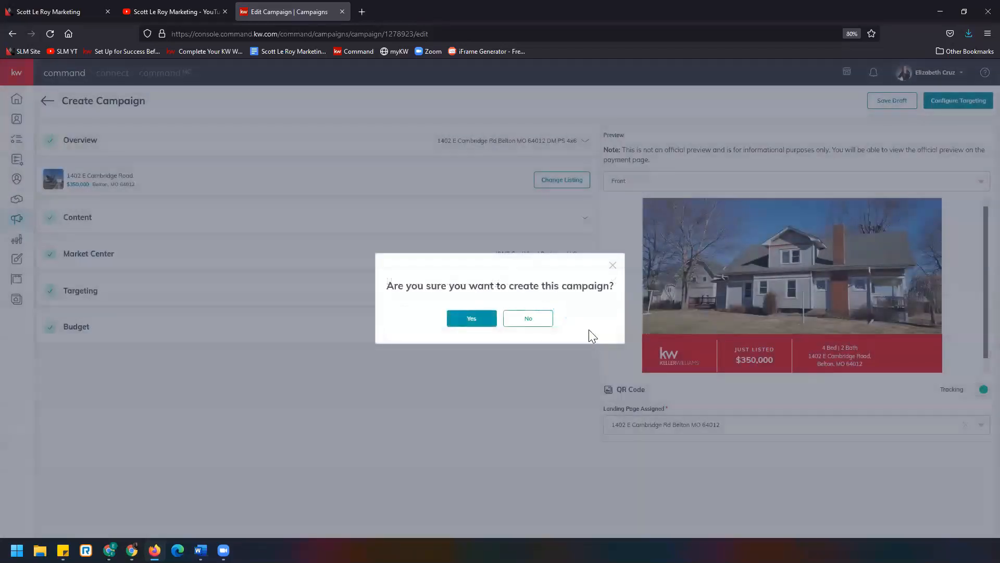
{"action": "left_click", "coordinate": [472, 318]}
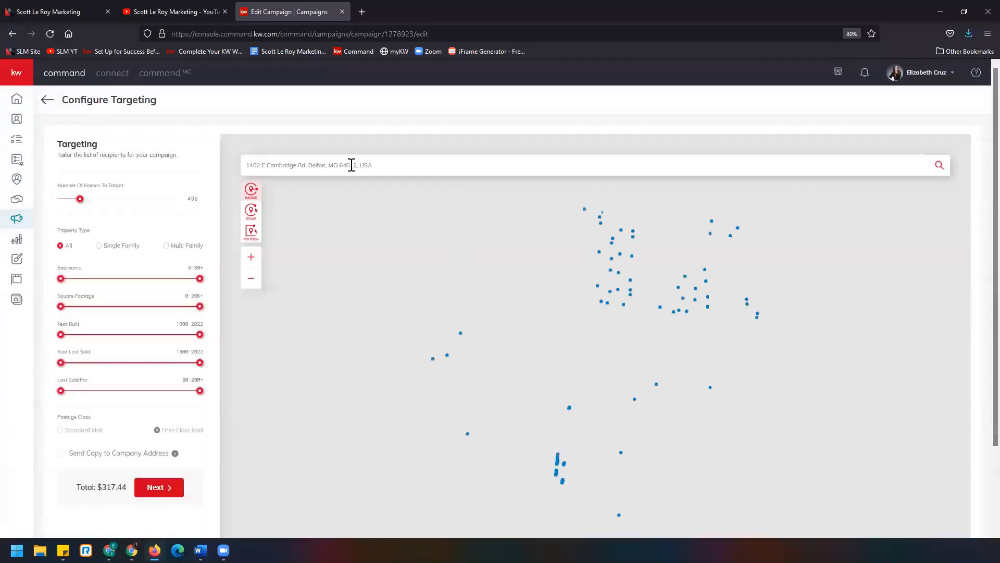
- Search the targeting map for ZIP 64083 and select Raymore, MO 64083, USA
{"action": "left_click_drag", "start_coordinate": [395, 165], "coordinate": [221, 150]}
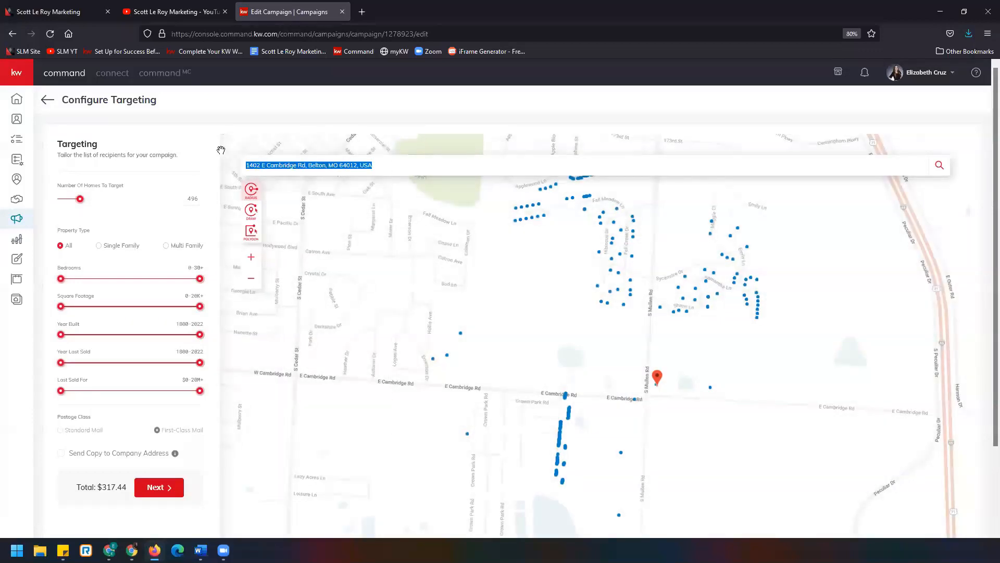
{"action": "type", "text": "64"}
{"action": "key", "text": "alt+Tab"}
{"action": "left_click", "coordinate": [322, 167]}
{"action": "type", "text": "083"}
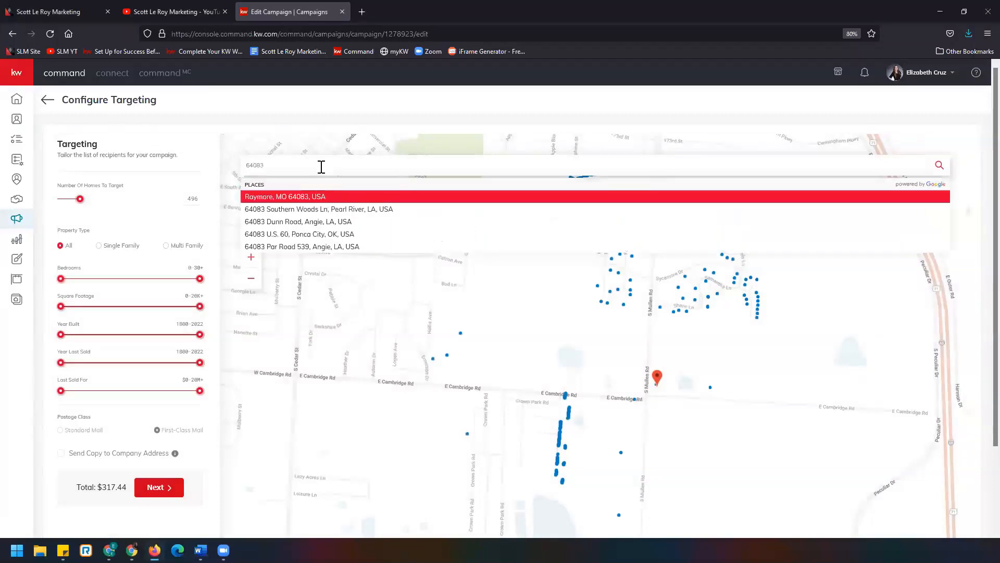
{"action": "left_click", "coordinate": [346, 197]}
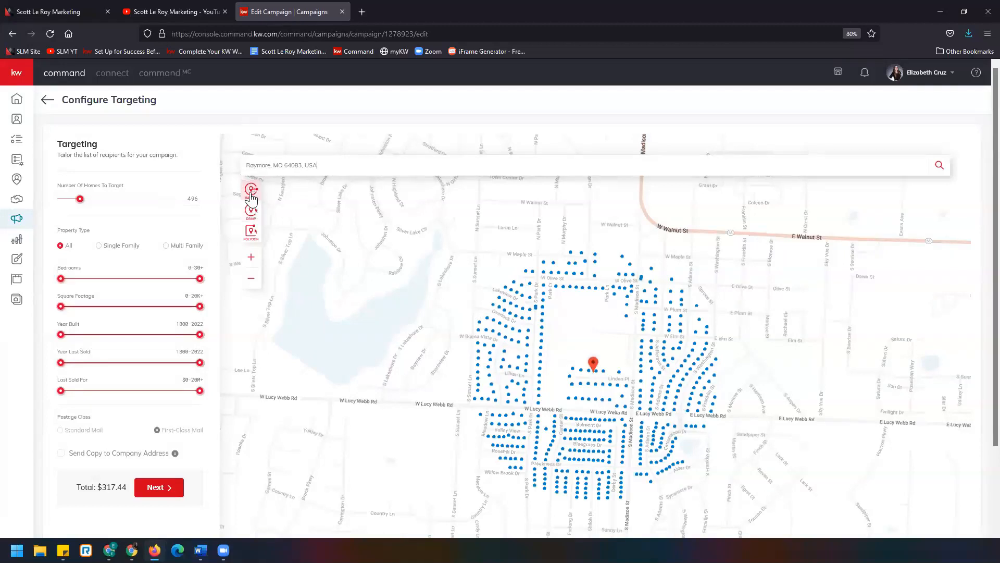
- Raise the homes to target to about 701 and re-center the map on North Kansas City, MO 64116
{"action": "left_click", "coordinate": [595, 370]}
{"action": "left_click_drag", "start_coordinate": [79, 199], "coordinate": [88, 204]}
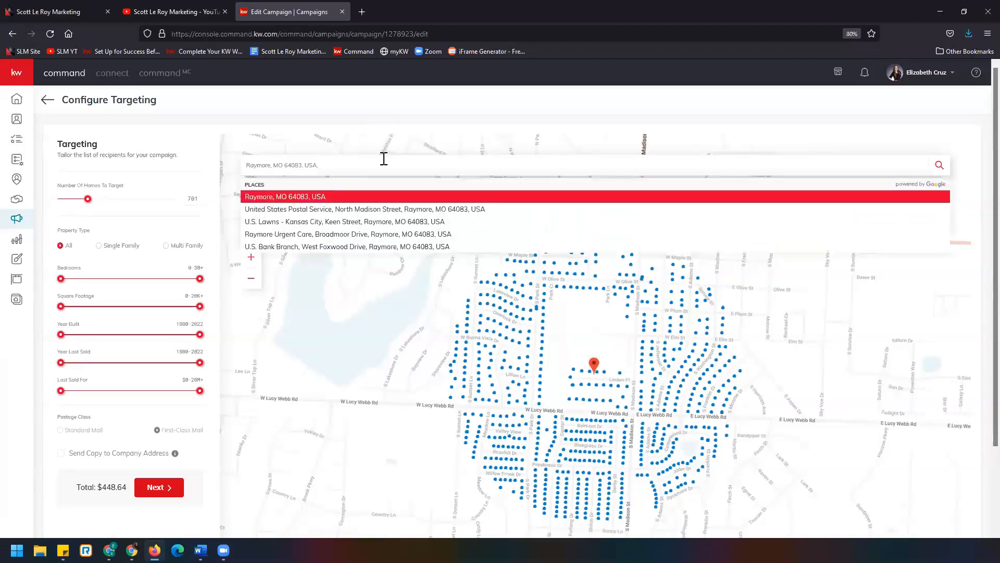
{"action": "type", "text": "64118"}
{"action": "left_click", "coordinate": [358, 209]}
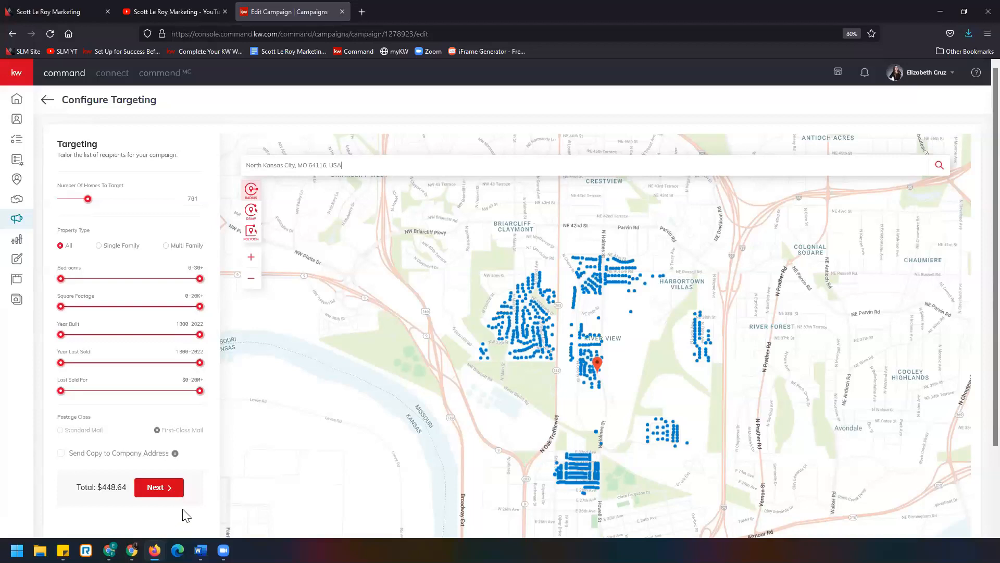
- Switch to the Scott Le Roy Marketing YouTube channel and website tabs and scroll through the website
{"action": "left_click", "coordinate": [183, 11]}
{"action": "left_click", "coordinate": [210, 32]}
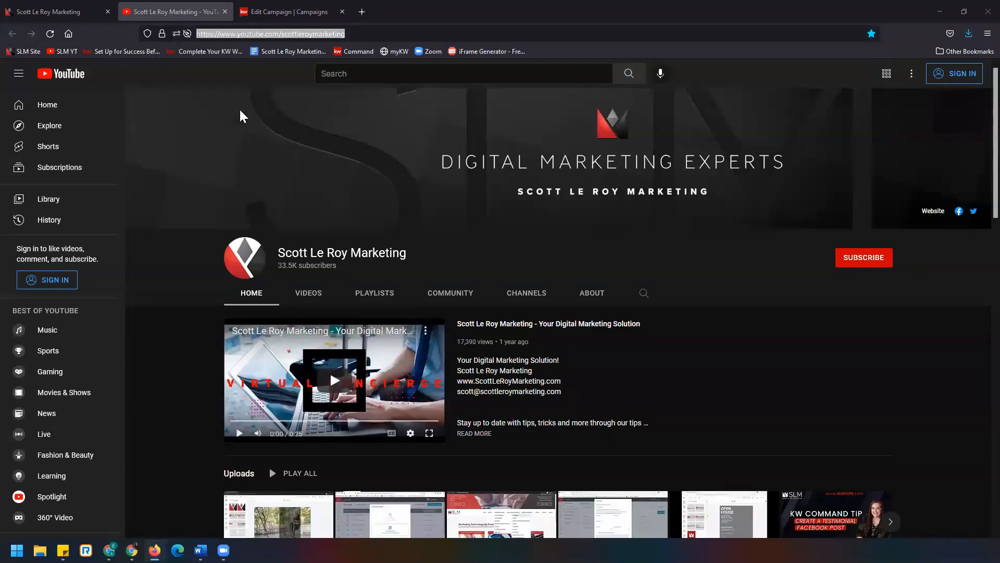
{"action": "left_click", "coordinate": [103, 13]}
{"action": "left_click", "coordinate": [222, 34]}
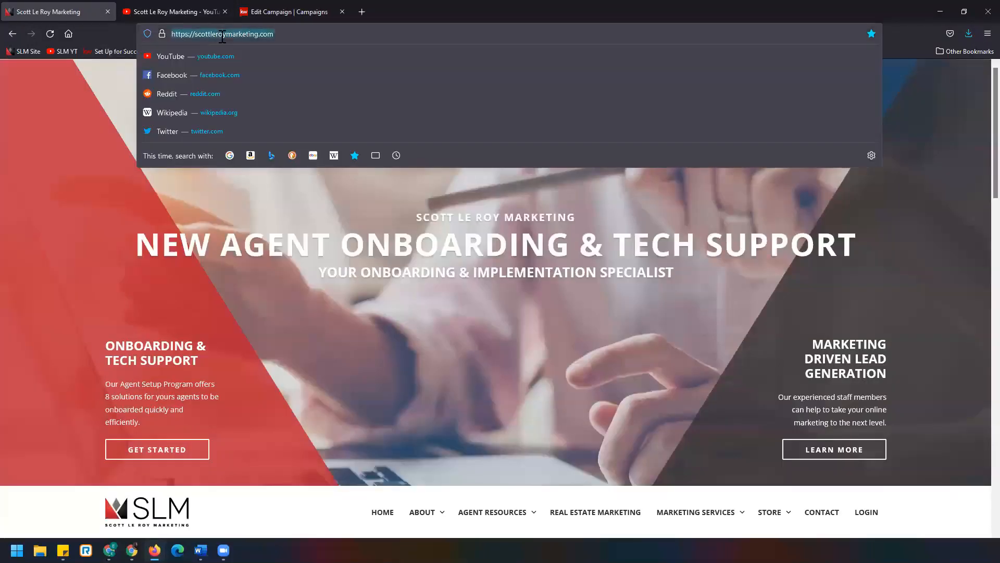
{"action": "scroll", "coordinate": [146, 330], "scroll_direction": "down", "scroll_amount": 10}
{"action": "scroll", "coordinate": [147, 330], "scroll_direction": "down", "scroll_amount": 8}
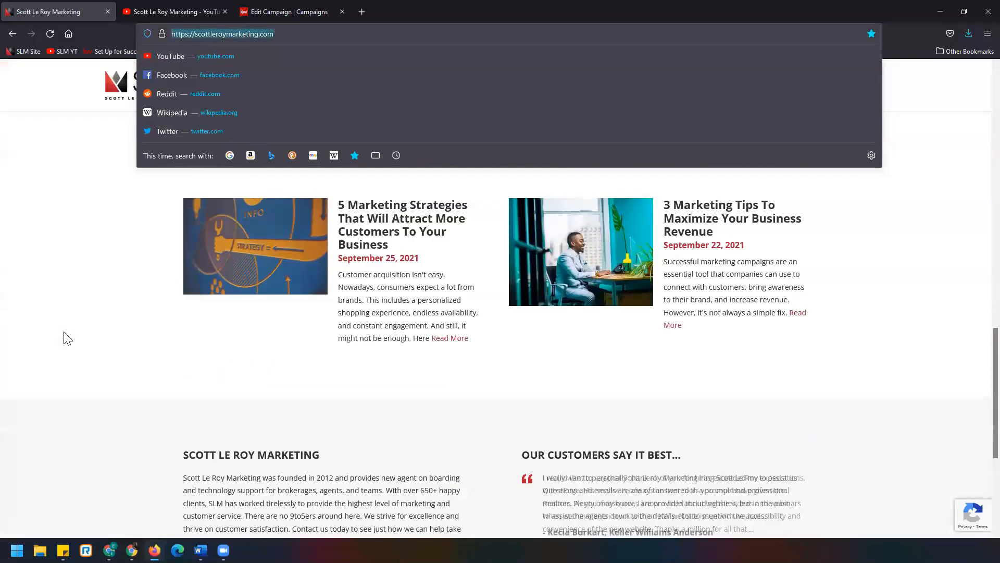